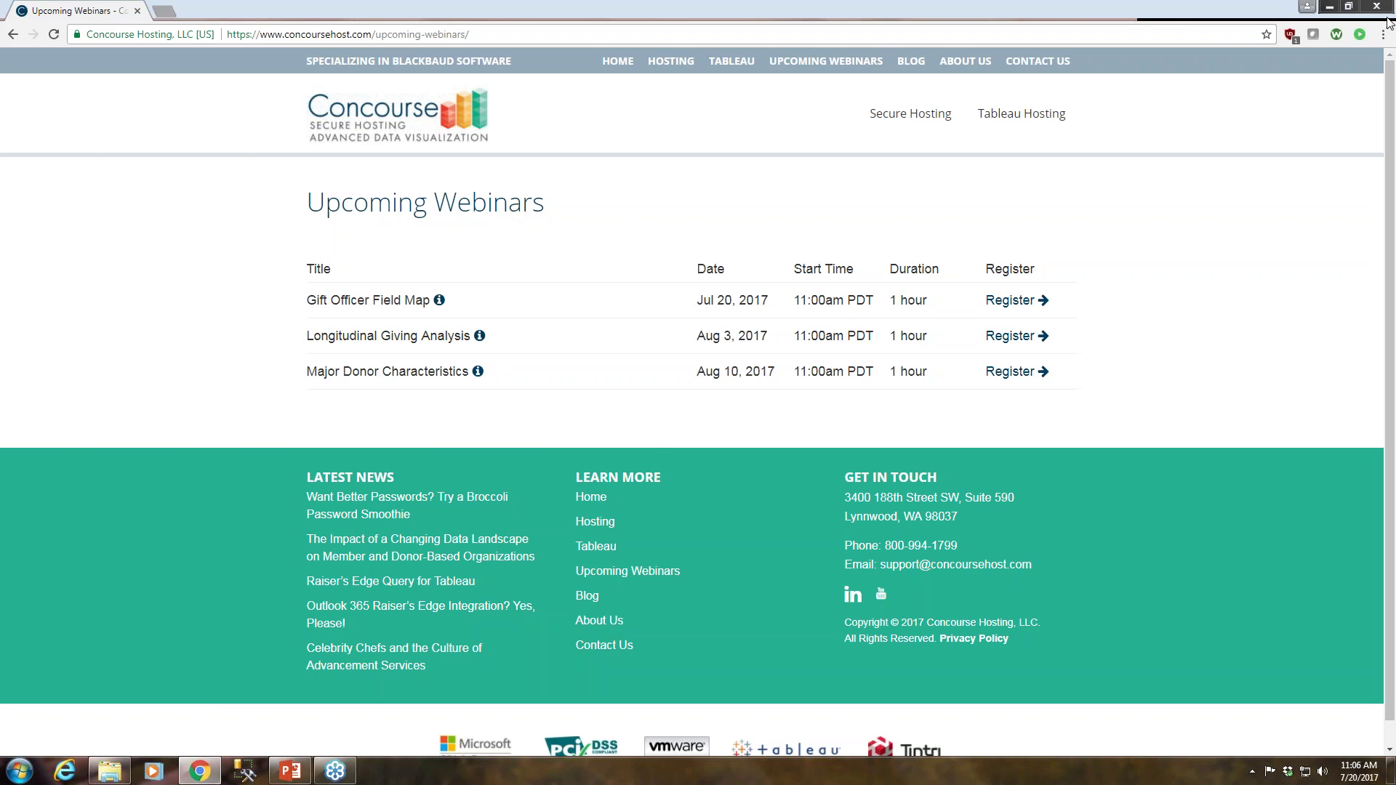
# Switch to Tableau and connect to Tableau Server as the data location.
pyautogui.rightClick(510, 773)
pyautogui.click(559, 712)
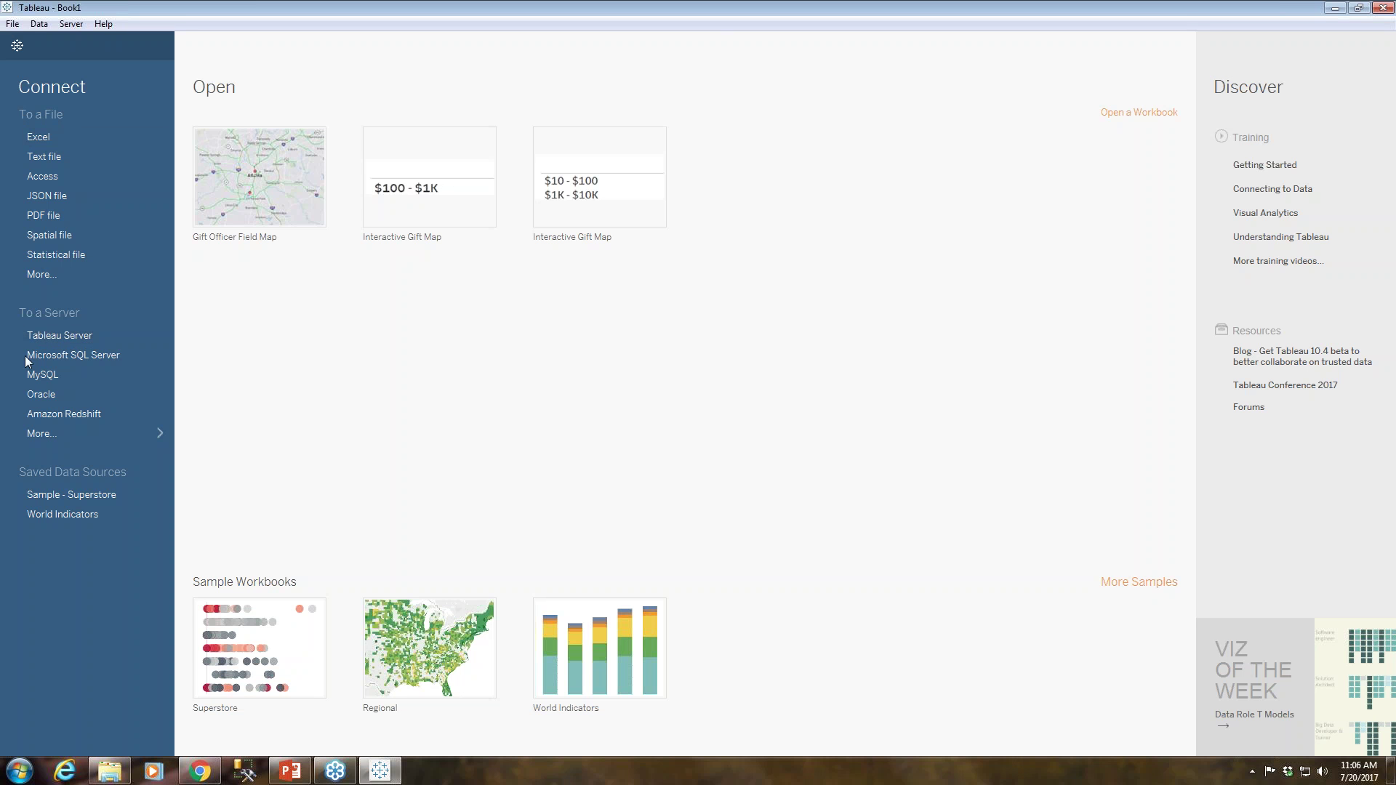
pyautogui.click(57, 336)
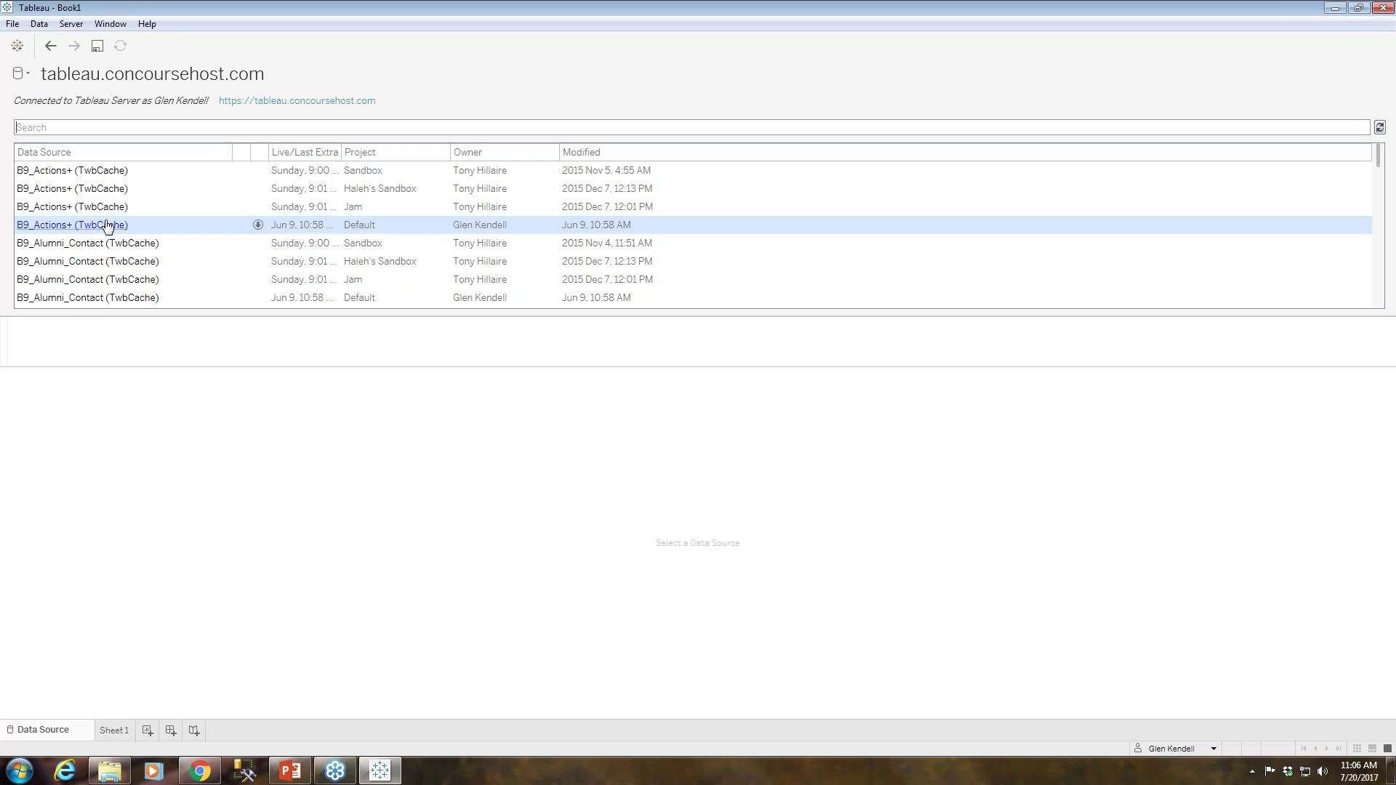
# Search the server's data sources for "consti", connect to Constituents (TwbCache) from the Constituents project, and go to Sheet 1.
pyautogui.click(107, 129)
pyautogui.write('consti')
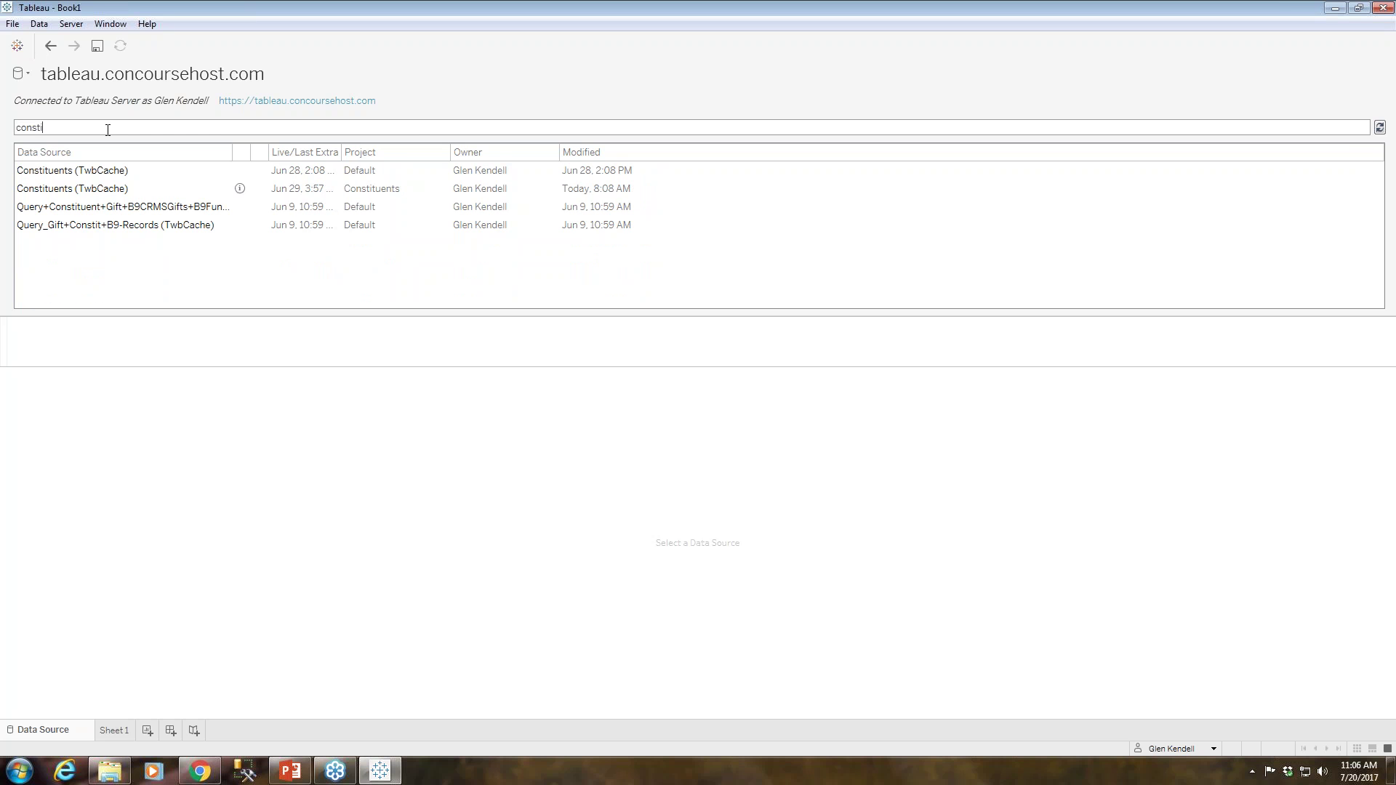
pyautogui.click(85, 191)
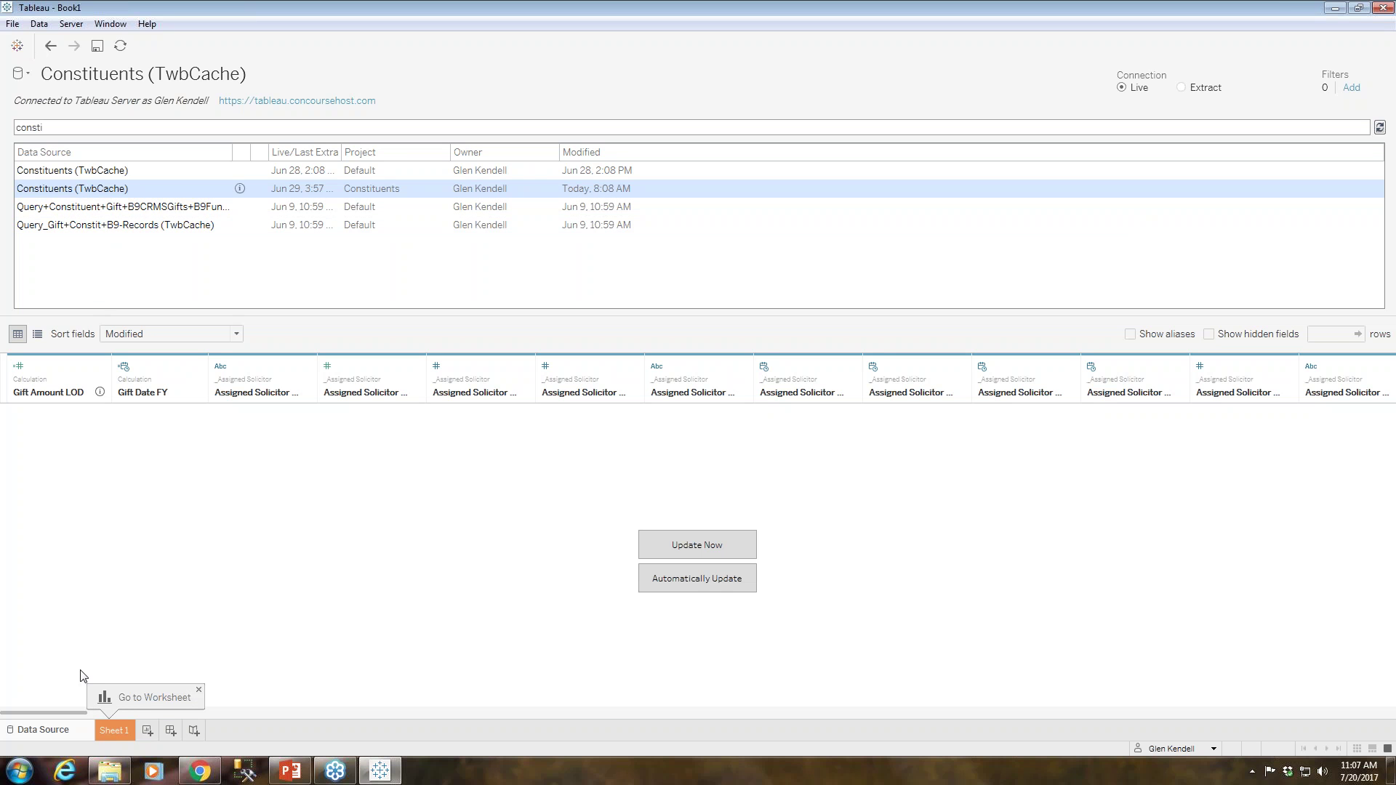
pyautogui.click(109, 730)
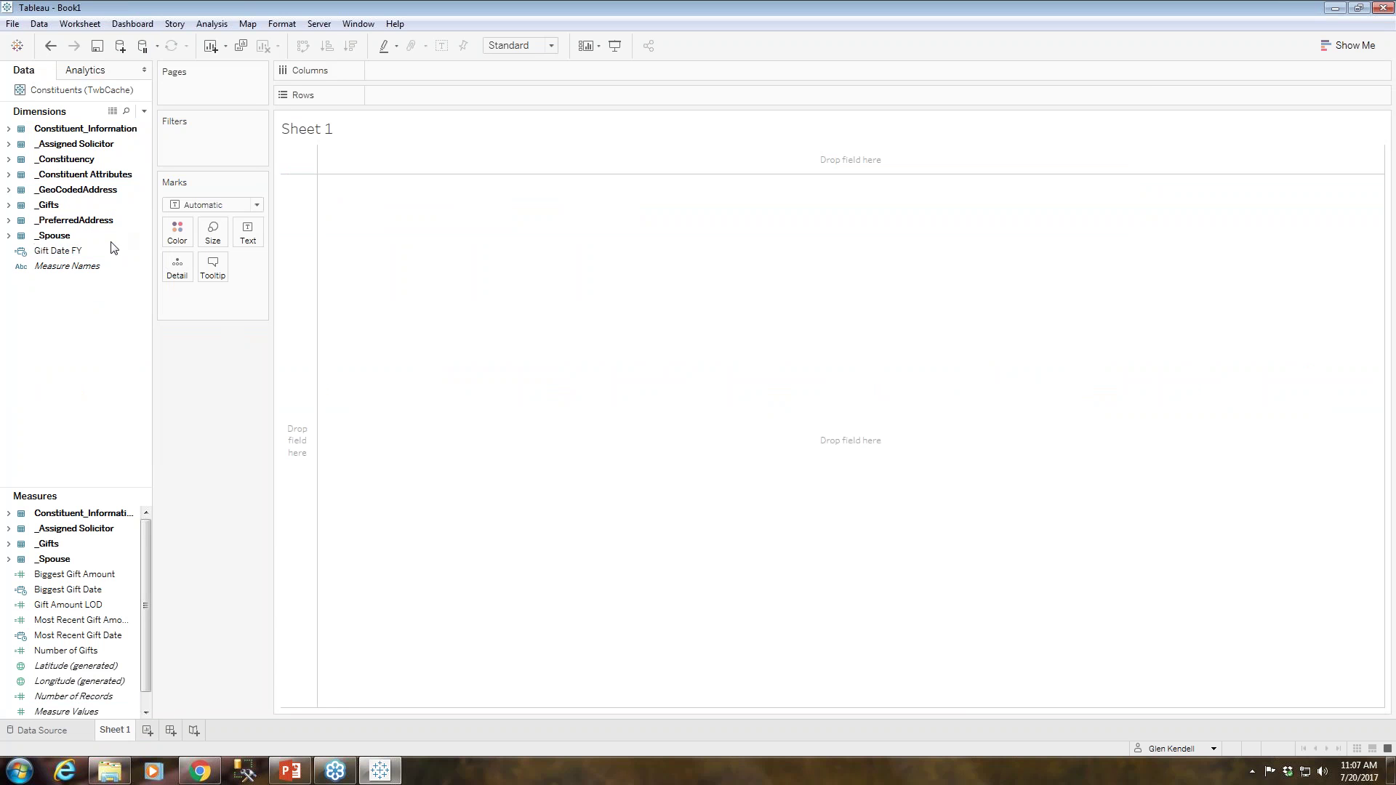
# Widen the data pane and examine the fields in the Constituent_Information and _Assigned Solicitor dimension folders.
pyautogui.moveTo(151, 230); pyautogui.dragTo(172, 229)
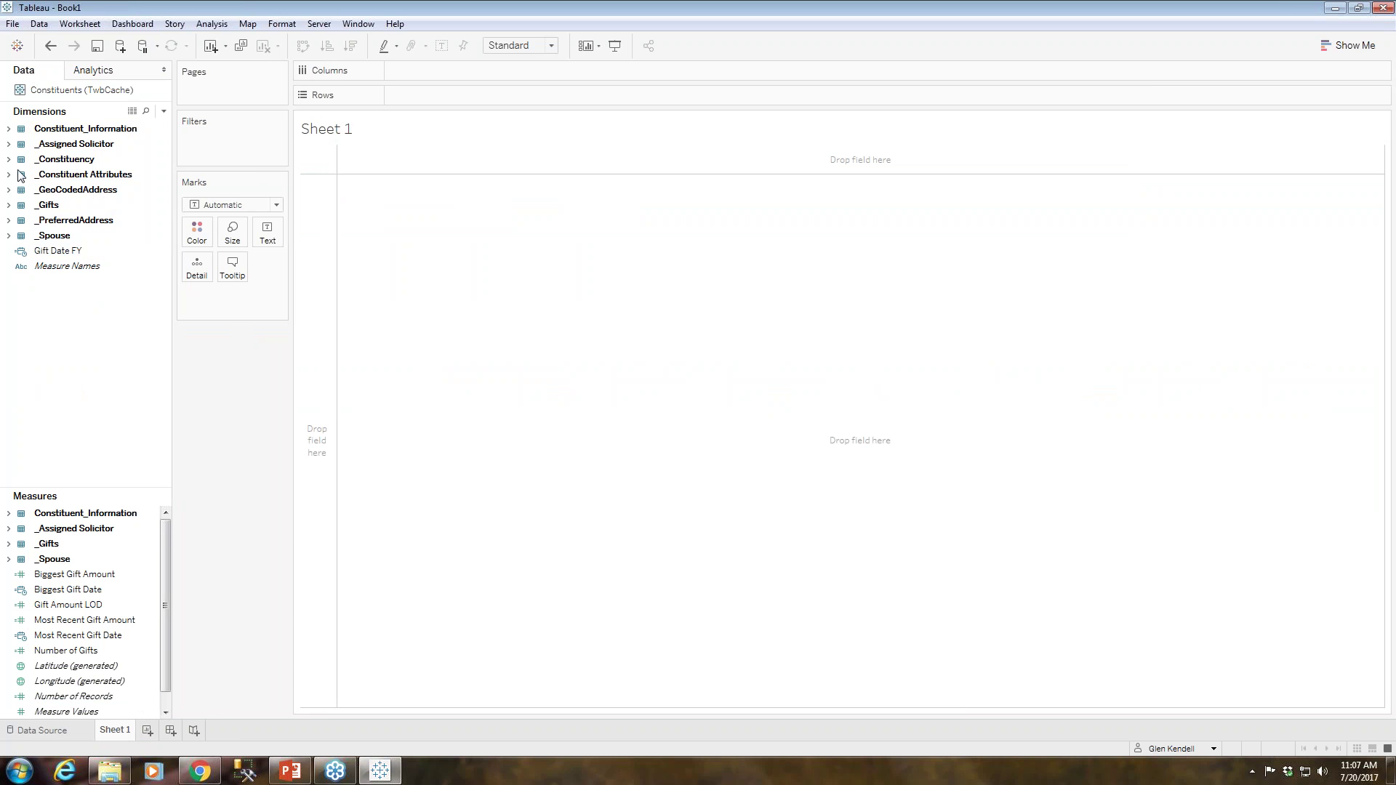
pyautogui.click(9, 129)
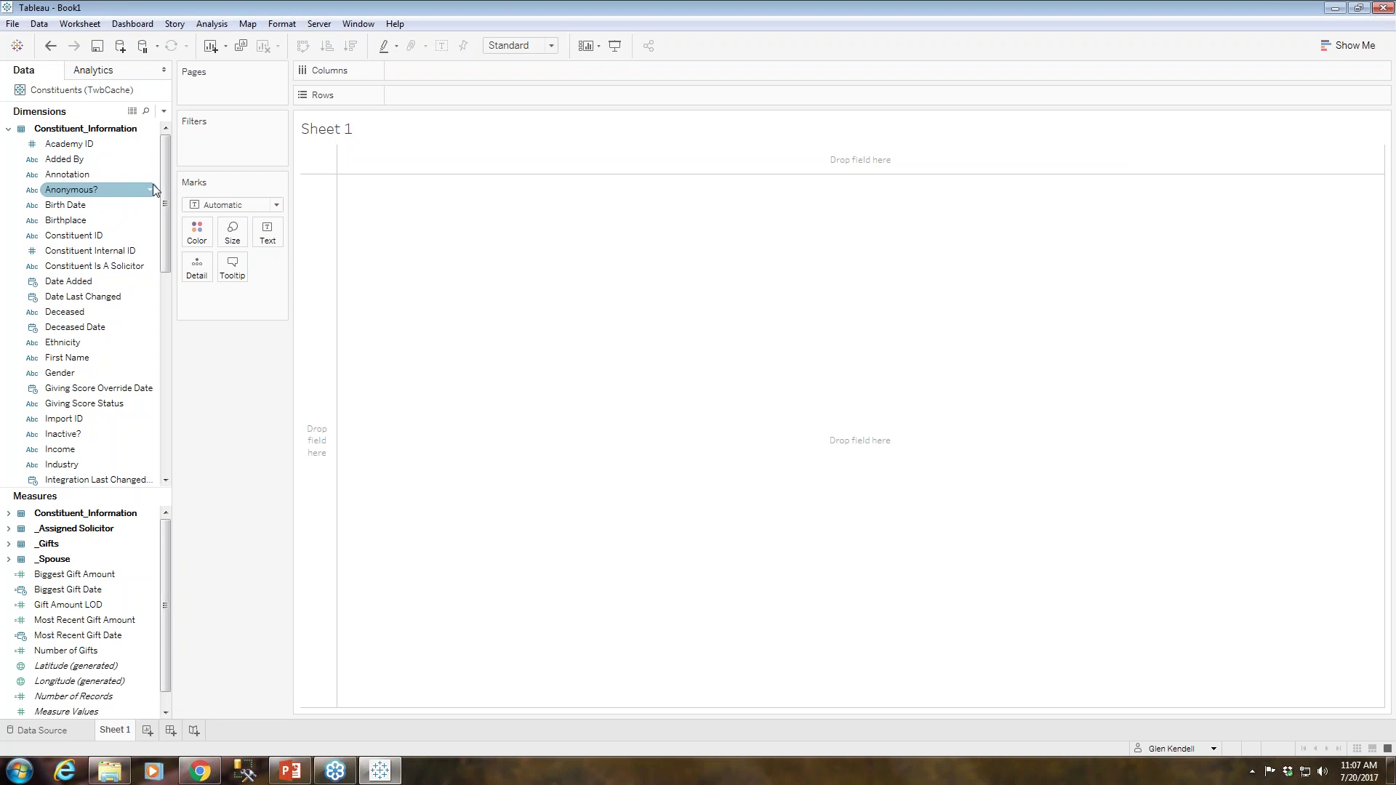
pyautogui.scroll(-6, 154, 311)
pyautogui.scroll(-3, 154, 311)
pyautogui.scroll(9, 148, 291)
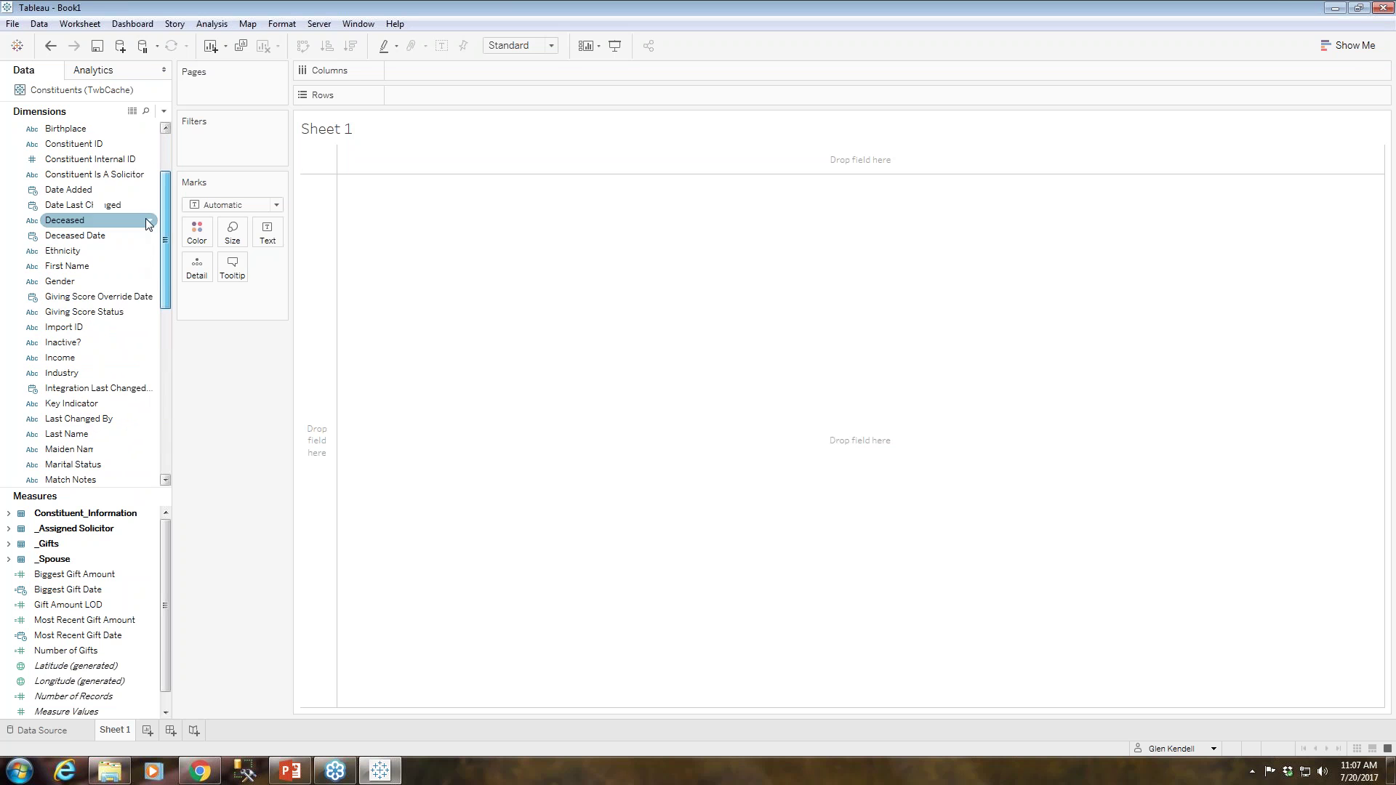
pyautogui.click(9, 130)
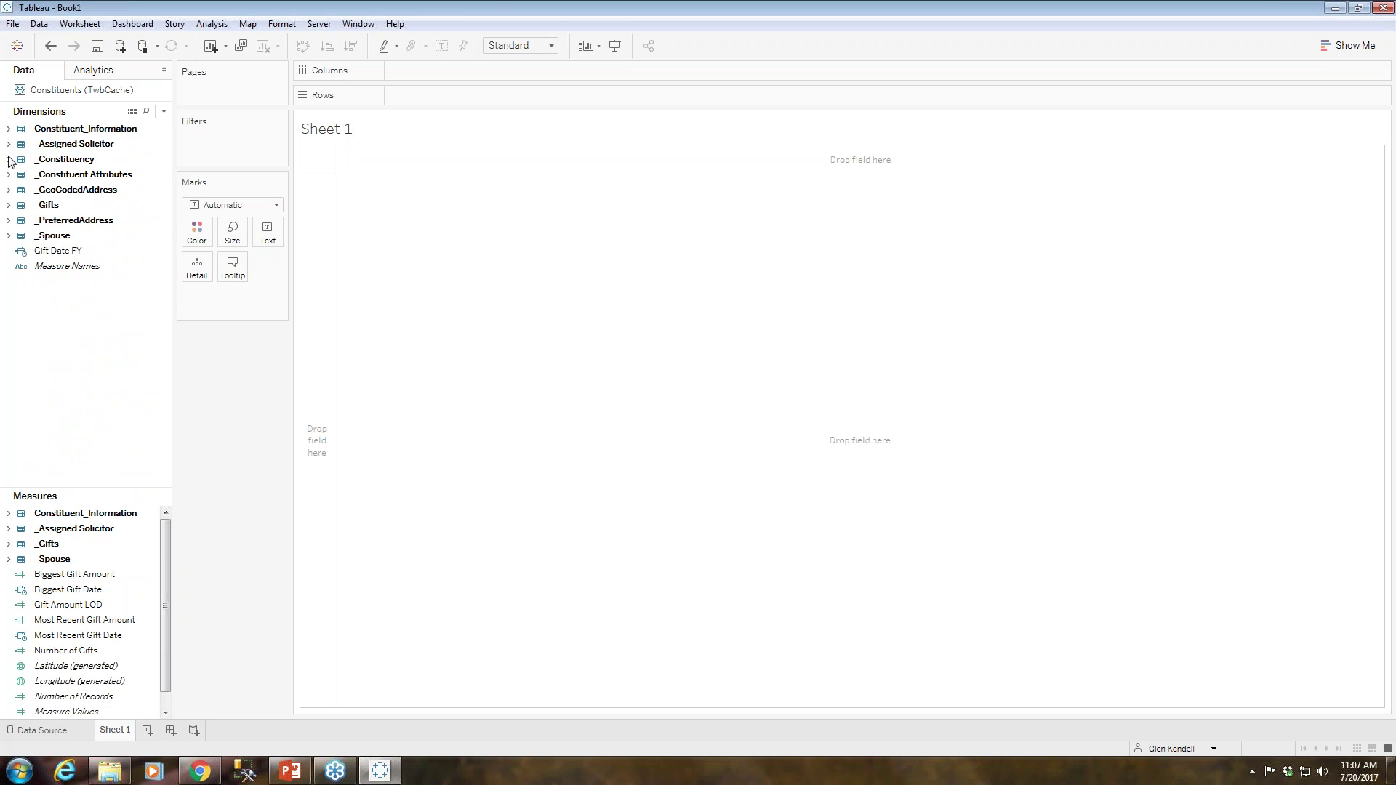
pyautogui.click(8, 144)
pyautogui.click(9, 144)
# Build a map by adding Constituent Latitude and Constituent Longitude from the _GeoCodedAddress folder to the sheet.
pyautogui.click(9, 190)
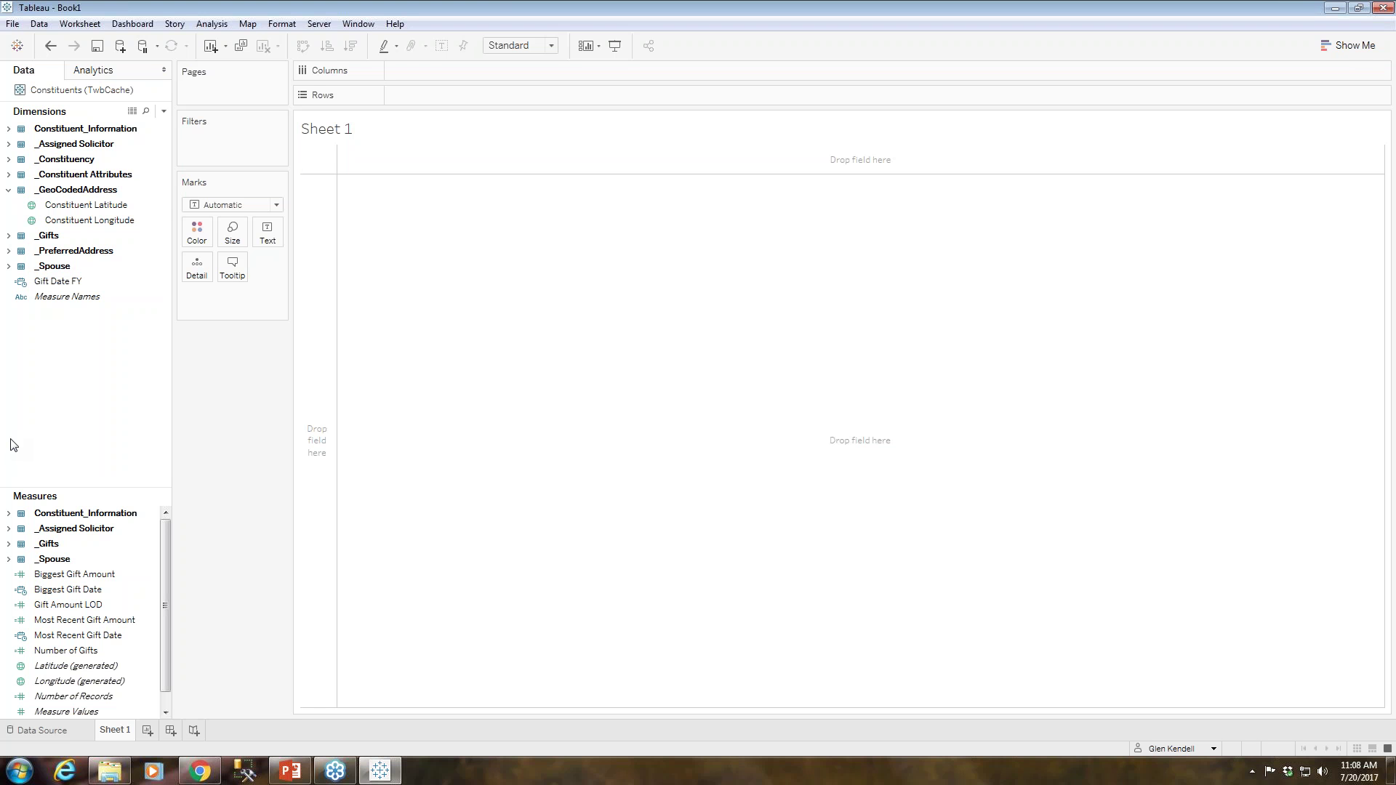
pyautogui.click(79, 201)
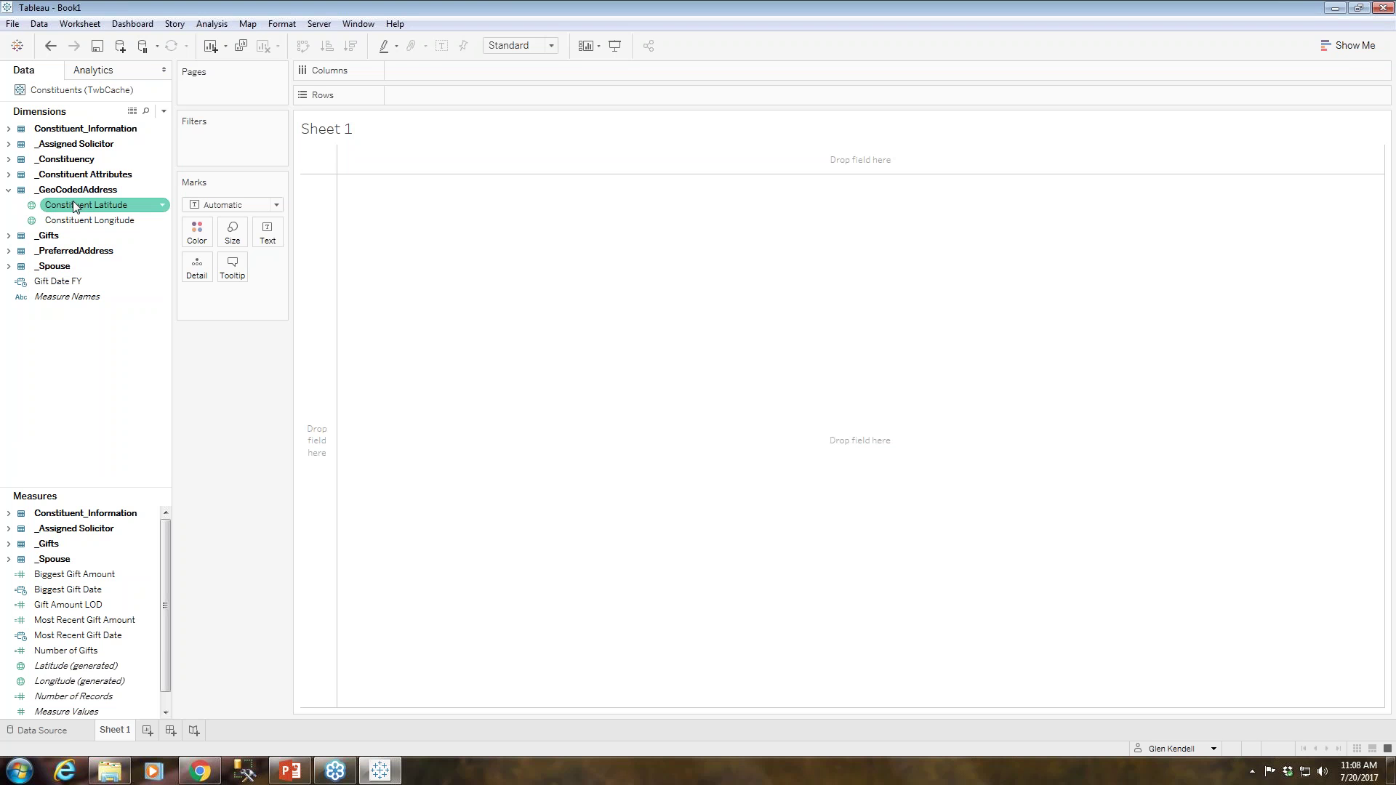
pyautogui.click(70, 207)
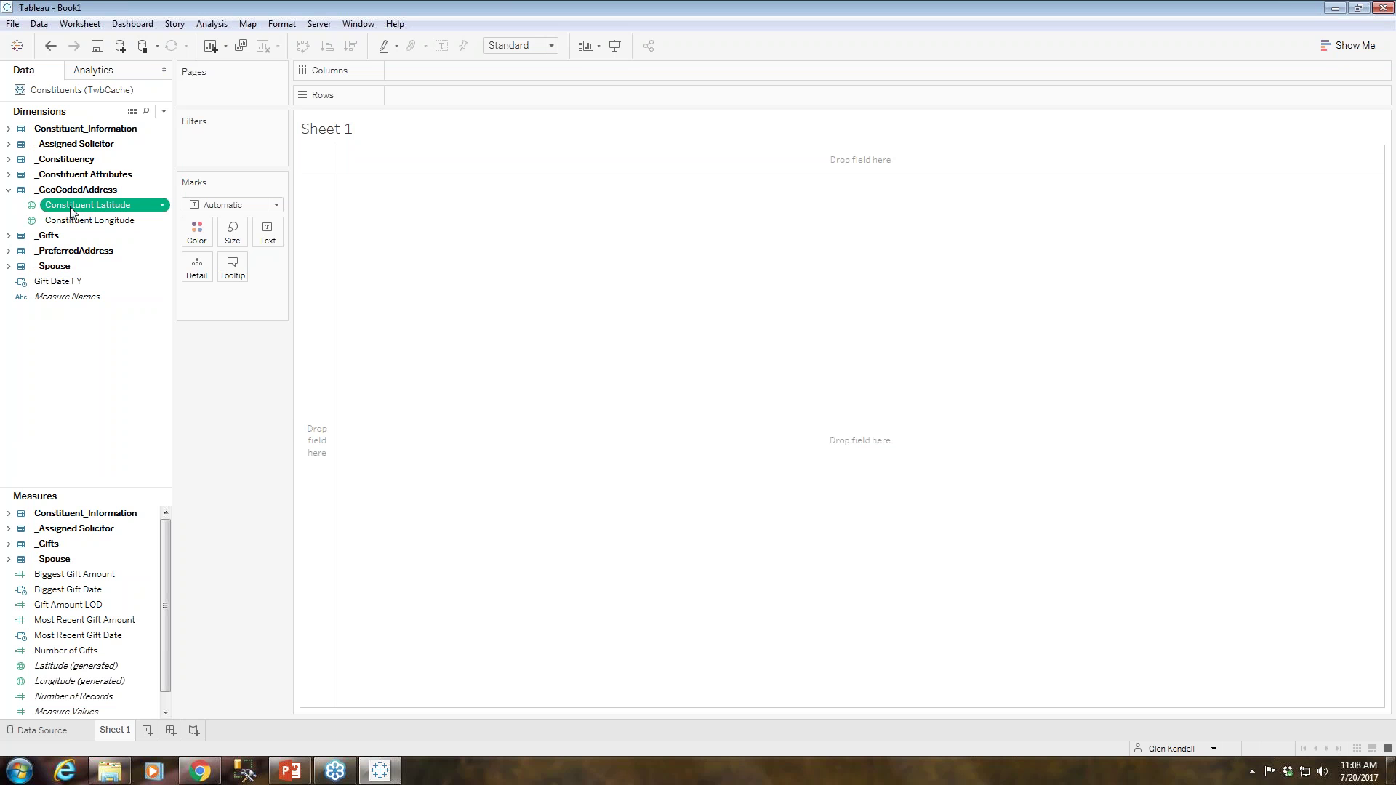
pyautogui.doubleClick(70, 206)
pyautogui.click(72, 221)
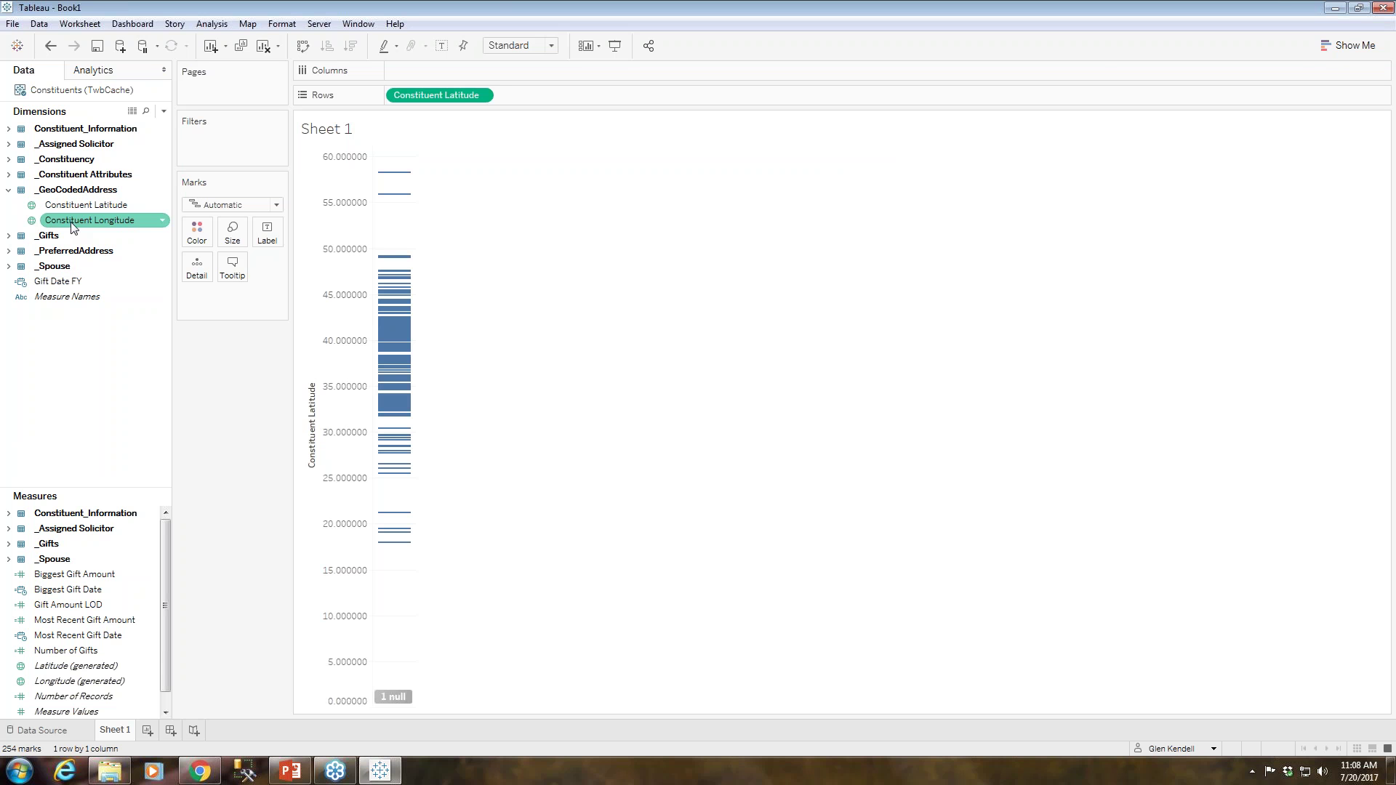
pyautogui.doubleClick(71, 222)
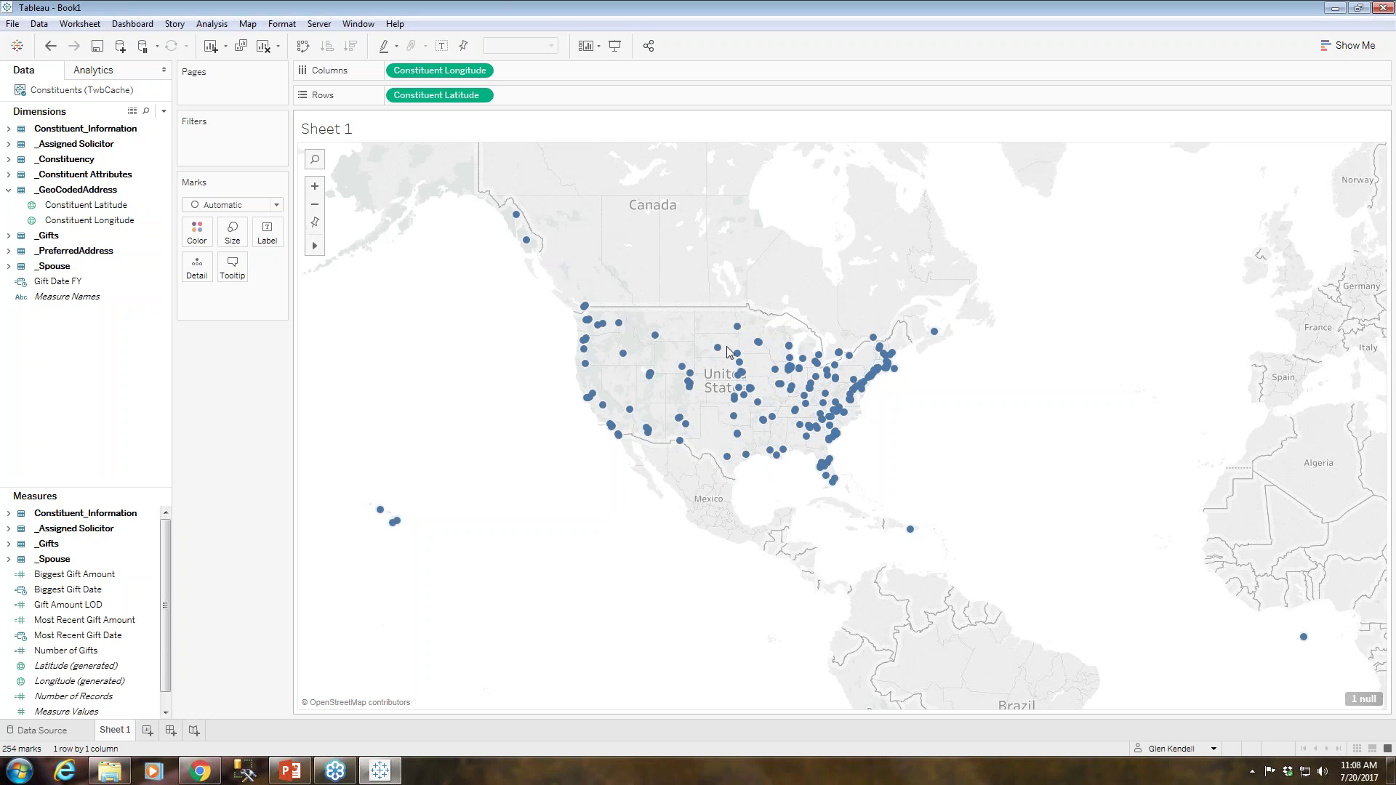
pyautogui.moveTo(644, 423)
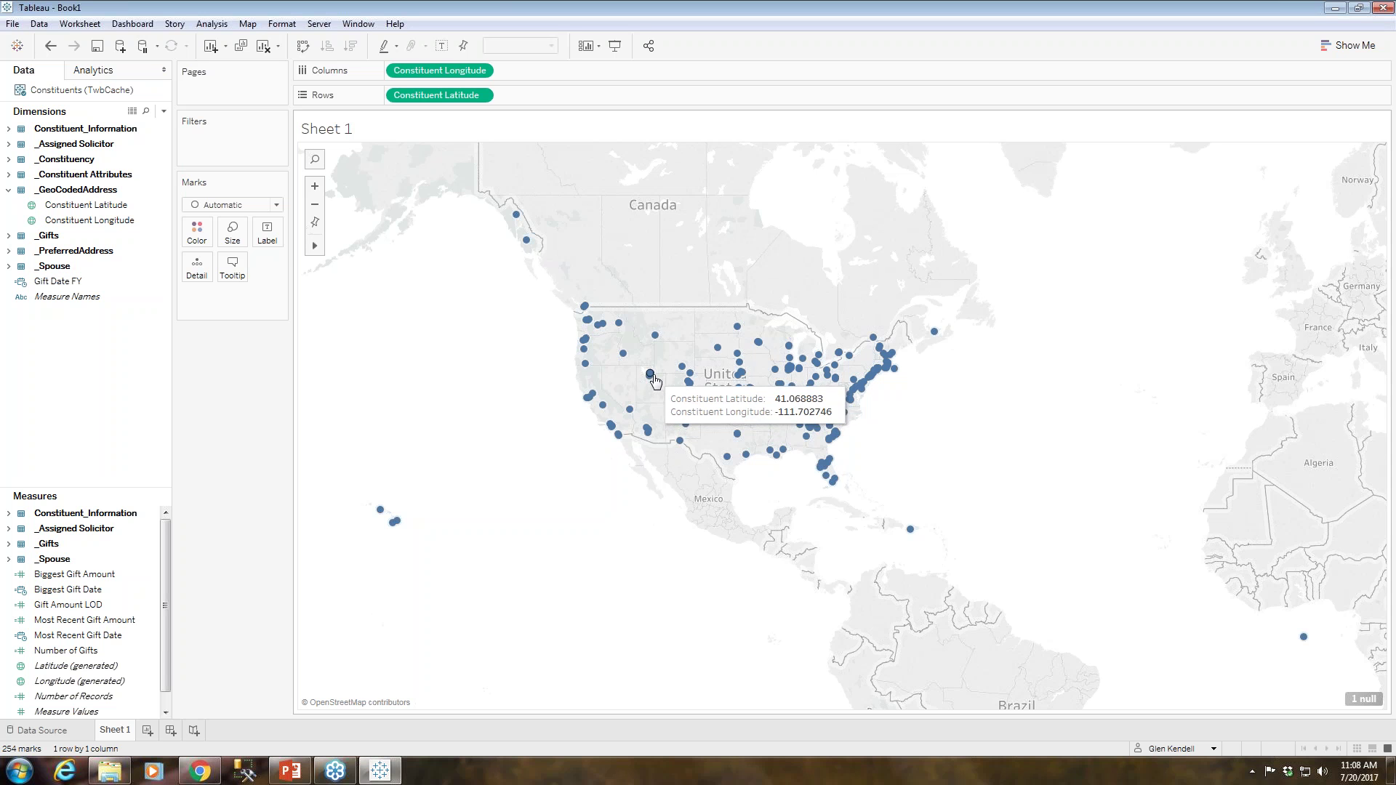
pyautogui.moveTo(649, 377)
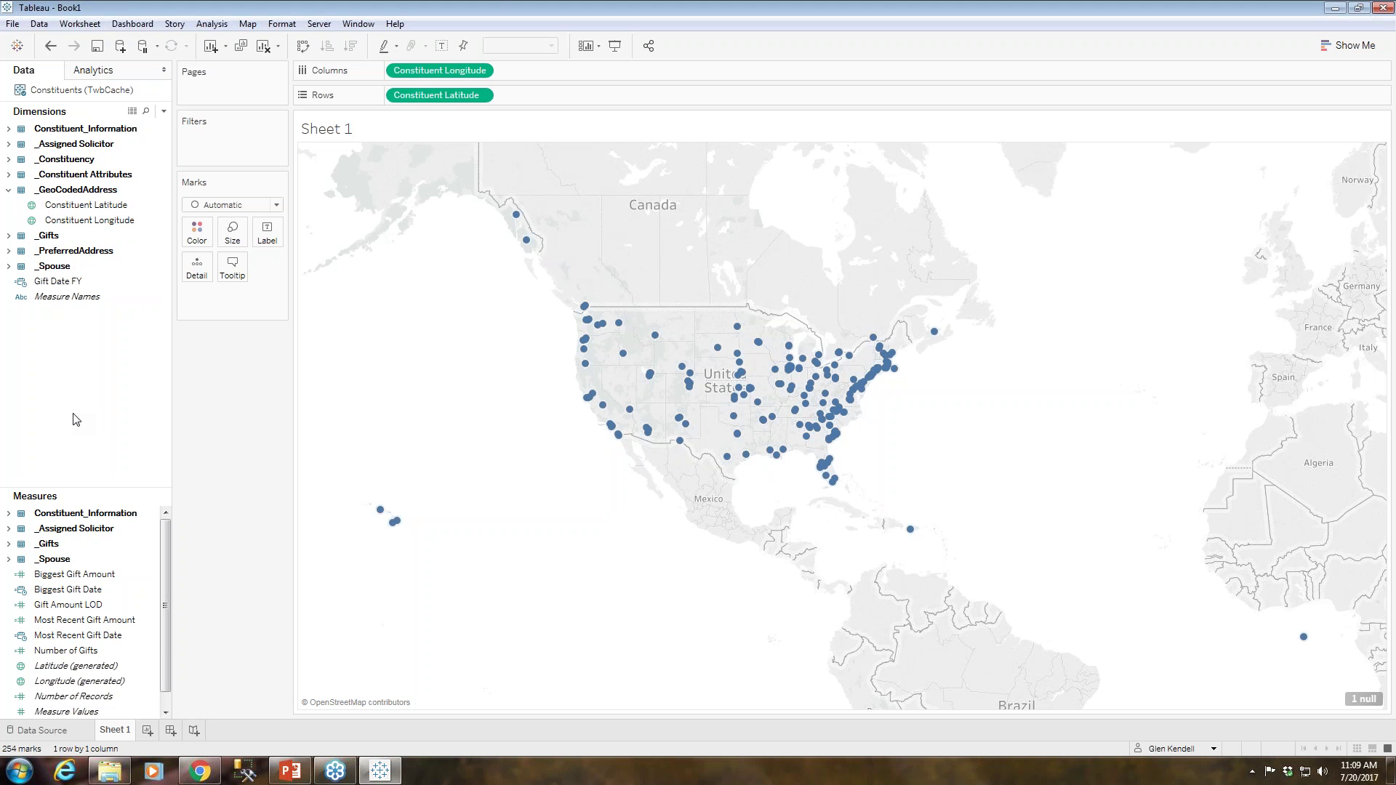
pyautogui.click(44, 205)
pyautogui.click(8, 190)
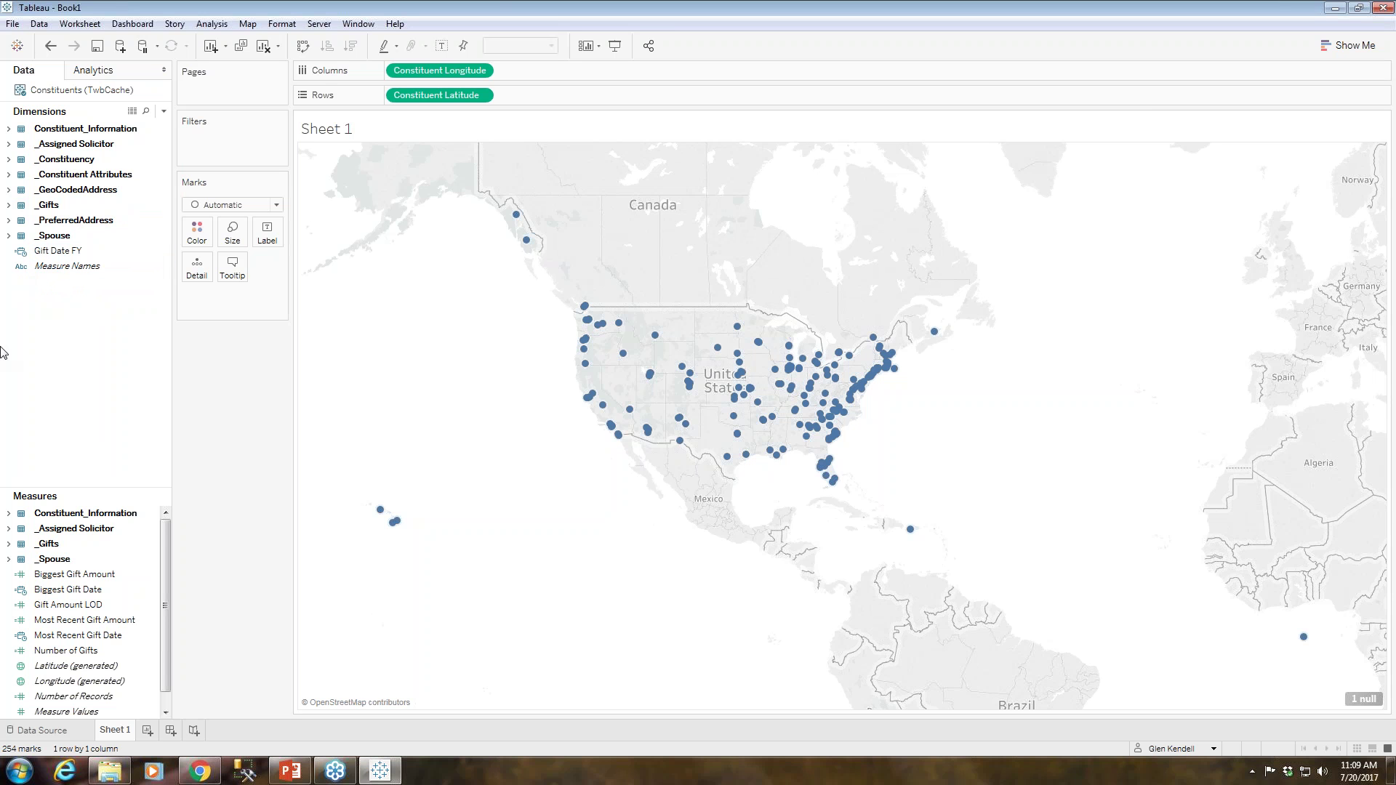
# Find Gift Type in the _Gifts dimension folder and add it to the map as a color.
pyautogui.click(8, 205)
pyautogui.moveTo(168, 179); pyautogui.dragTo(14, 213)
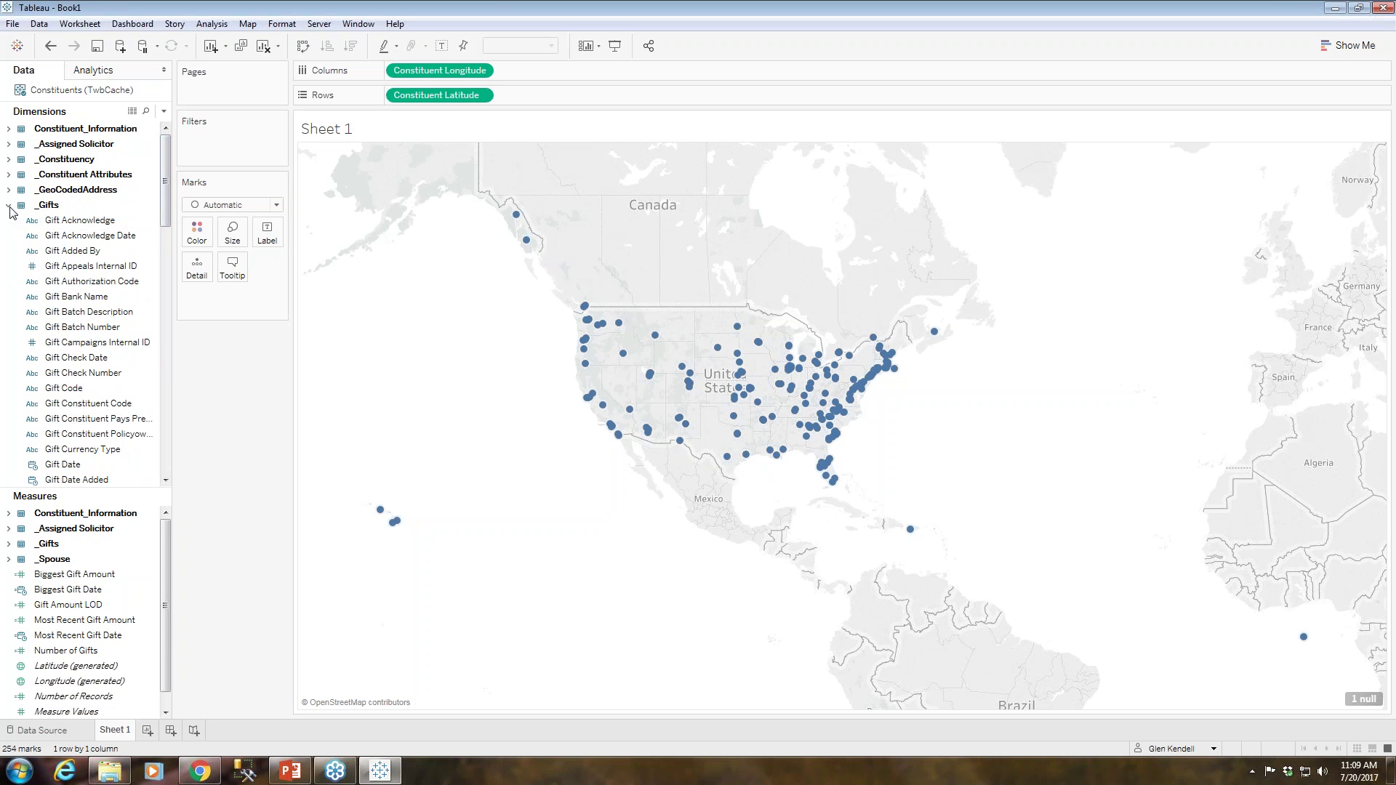
pyautogui.click(9, 207)
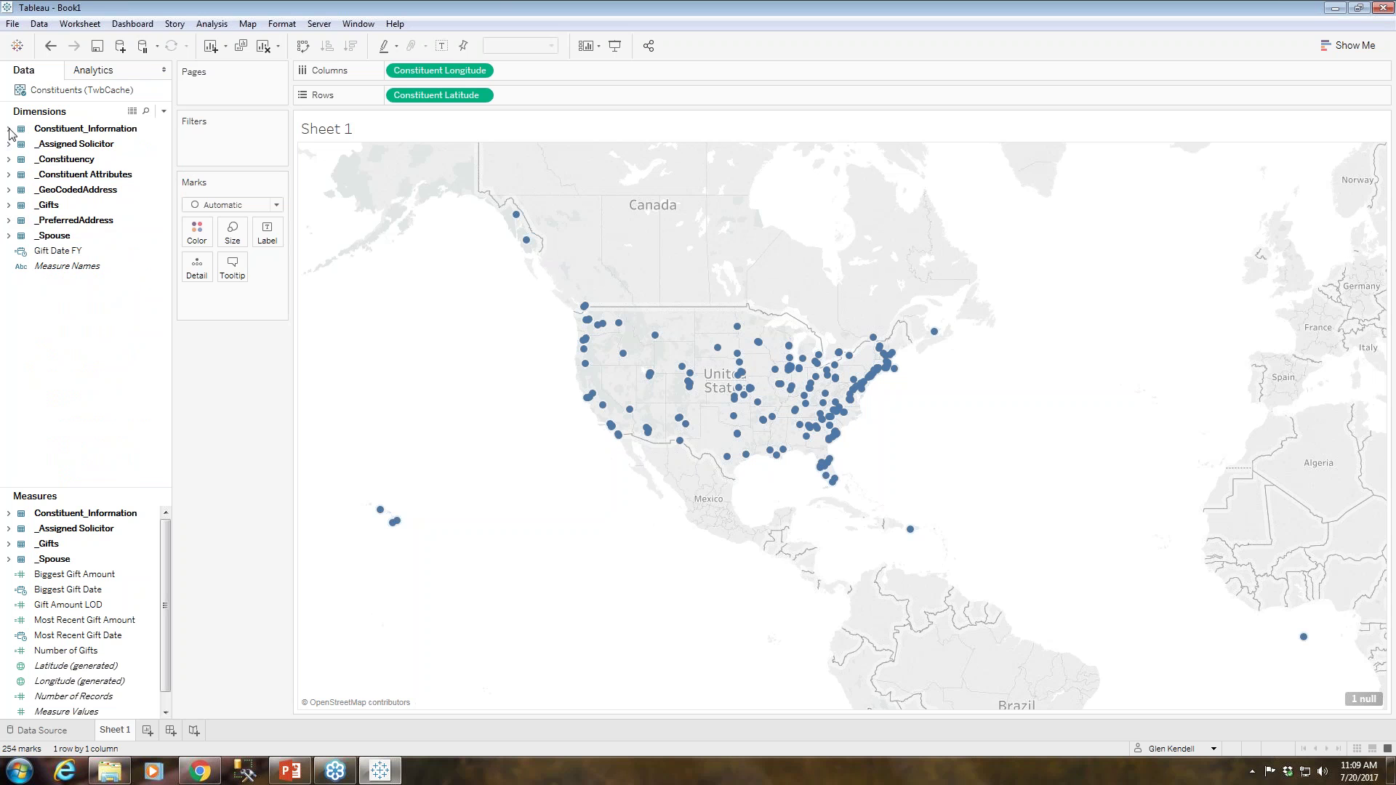
pyautogui.click(7, 206)
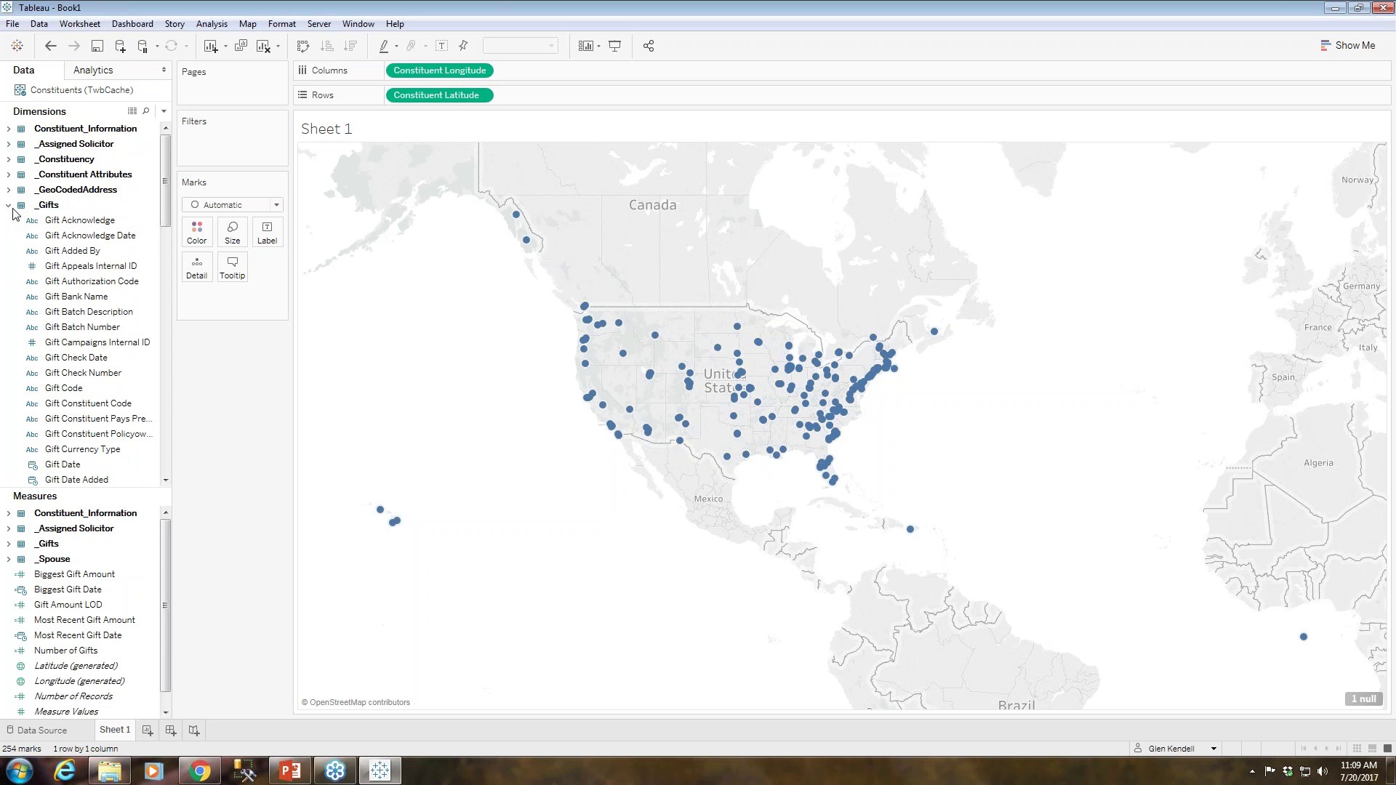
pyautogui.moveTo(165, 193); pyautogui.dragTo(149, 373)
pyautogui.scroll(-4, 149, 374)
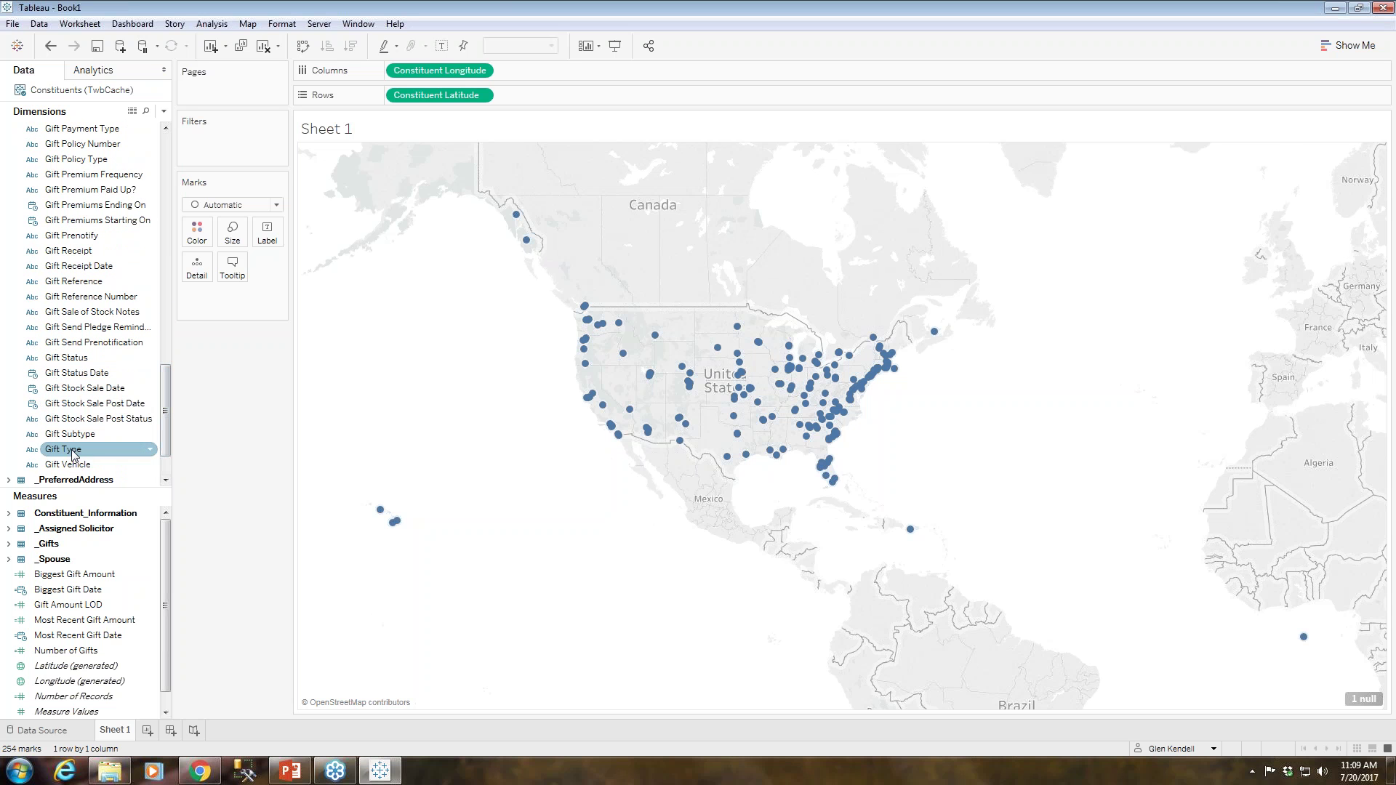
pyautogui.click(72, 453)
pyautogui.doubleClick(72, 452)
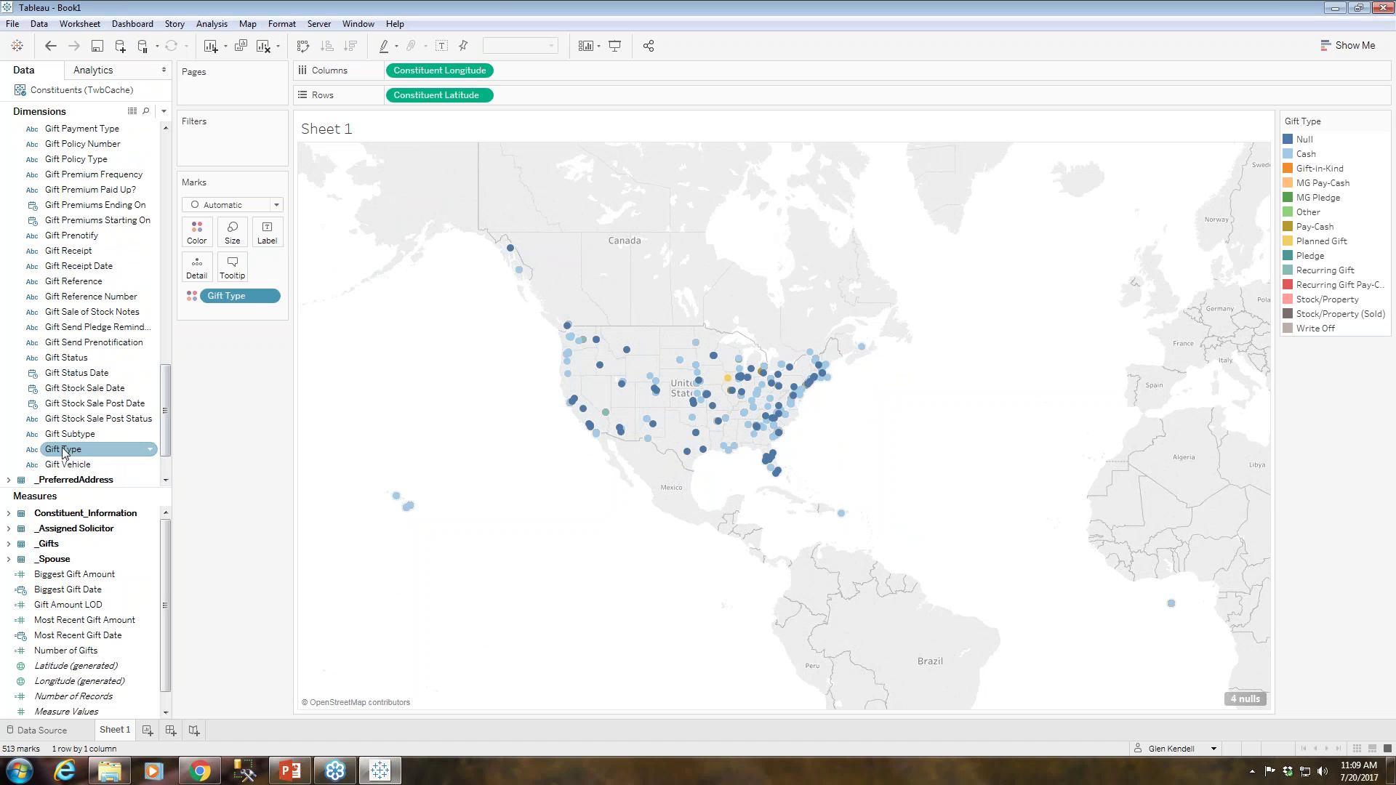
# Turn Gift Type from a color into a filter that includes every type except MG Pledge, Pledge and Recurring Gift.
pyautogui.moveTo(226, 302); pyautogui.dragTo(211, 135)
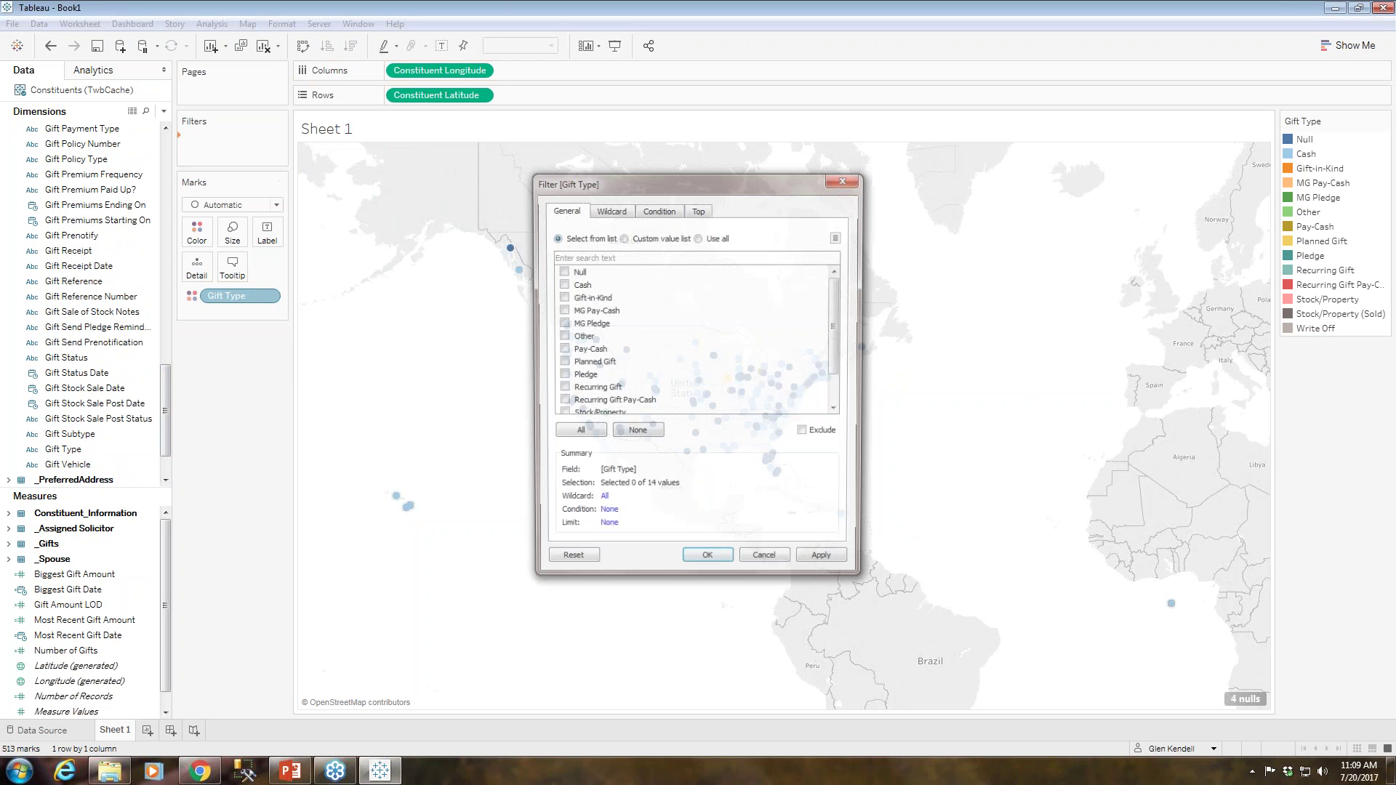
pyautogui.click(563, 434)
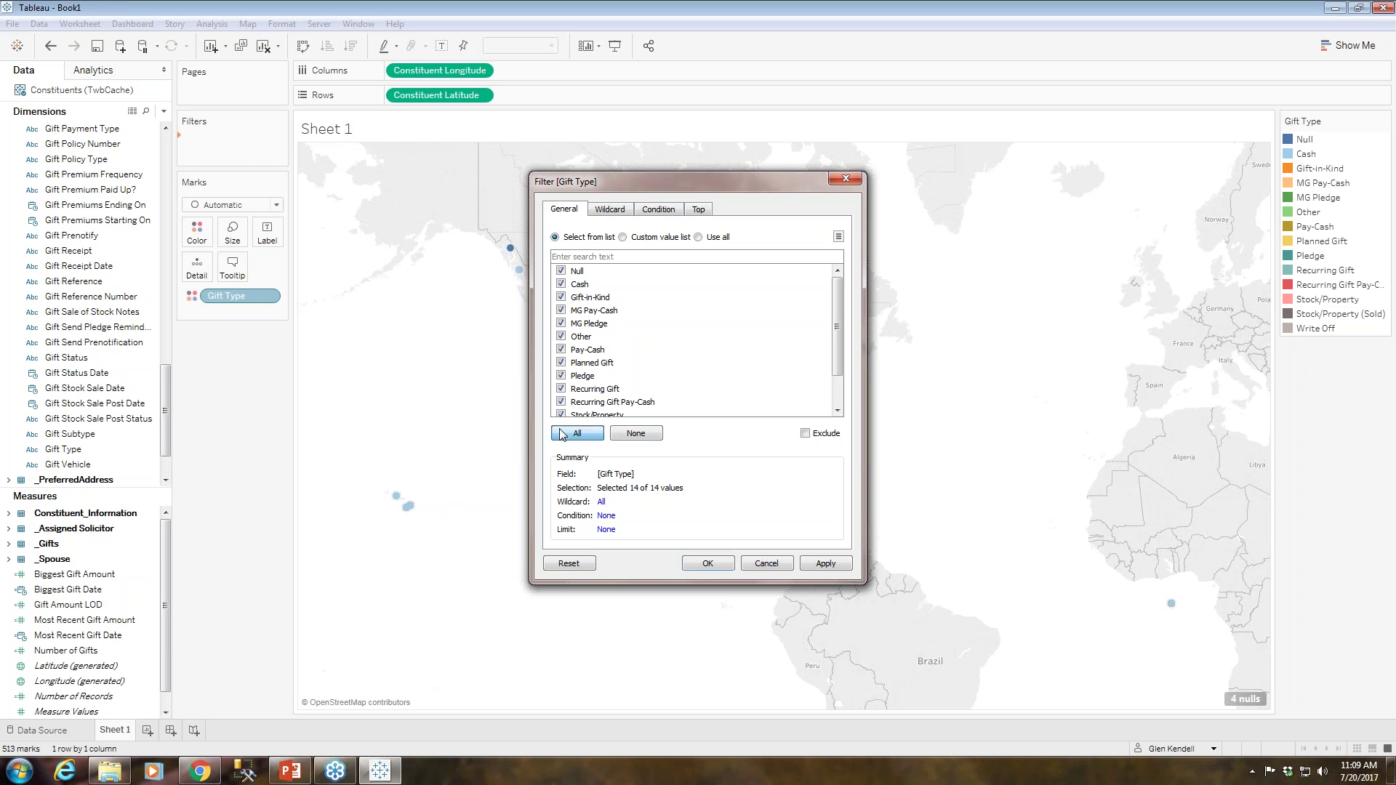
pyautogui.click(560, 324)
pyautogui.click(561, 376)
pyautogui.click(561, 389)
pyautogui.scroll(-1, 839, 389)
pyautogui.scroll(1, 839, 390)
pyautogui.click(716, 564)
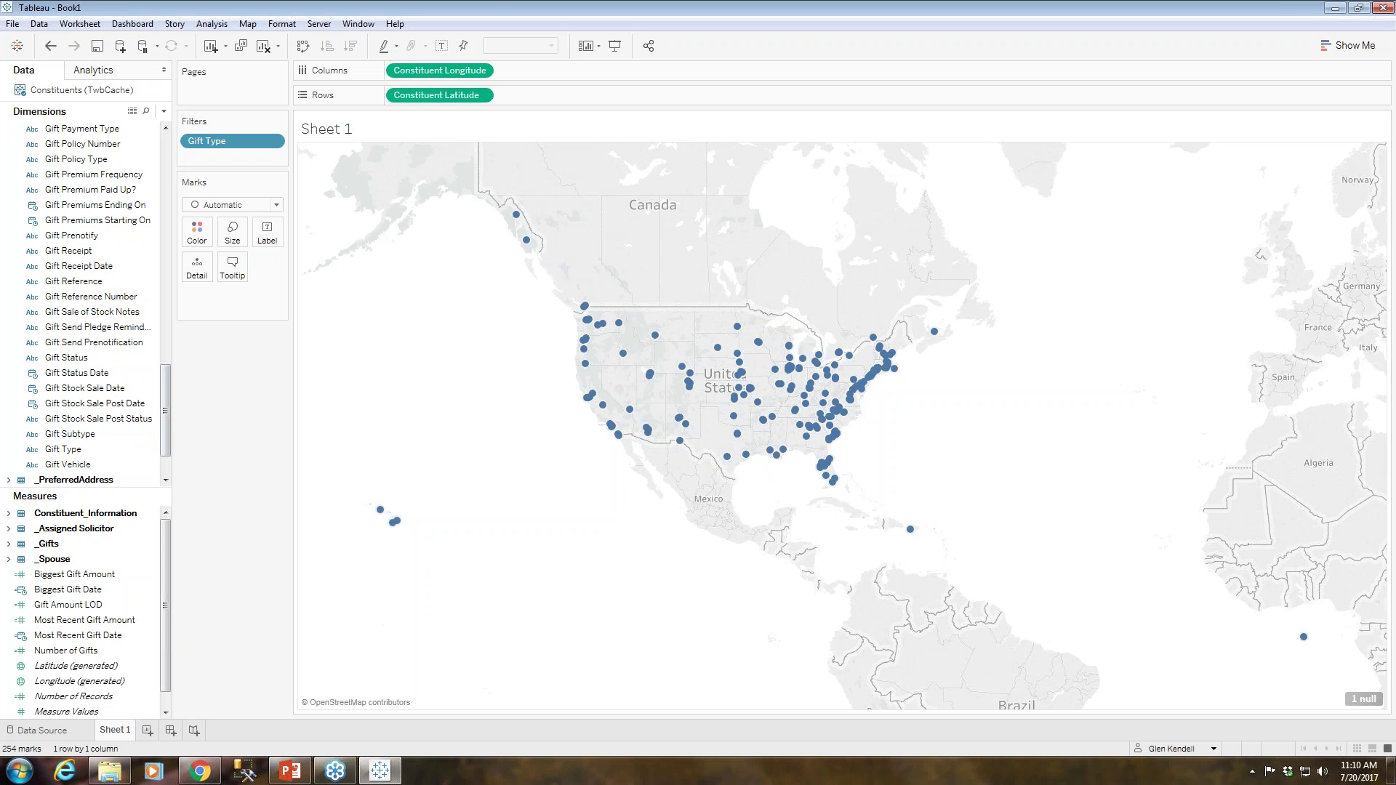
pyautogui.moveTo(166, 404); pyautogui.dragTo(161, 169)
pyautogui.click(9, 205)
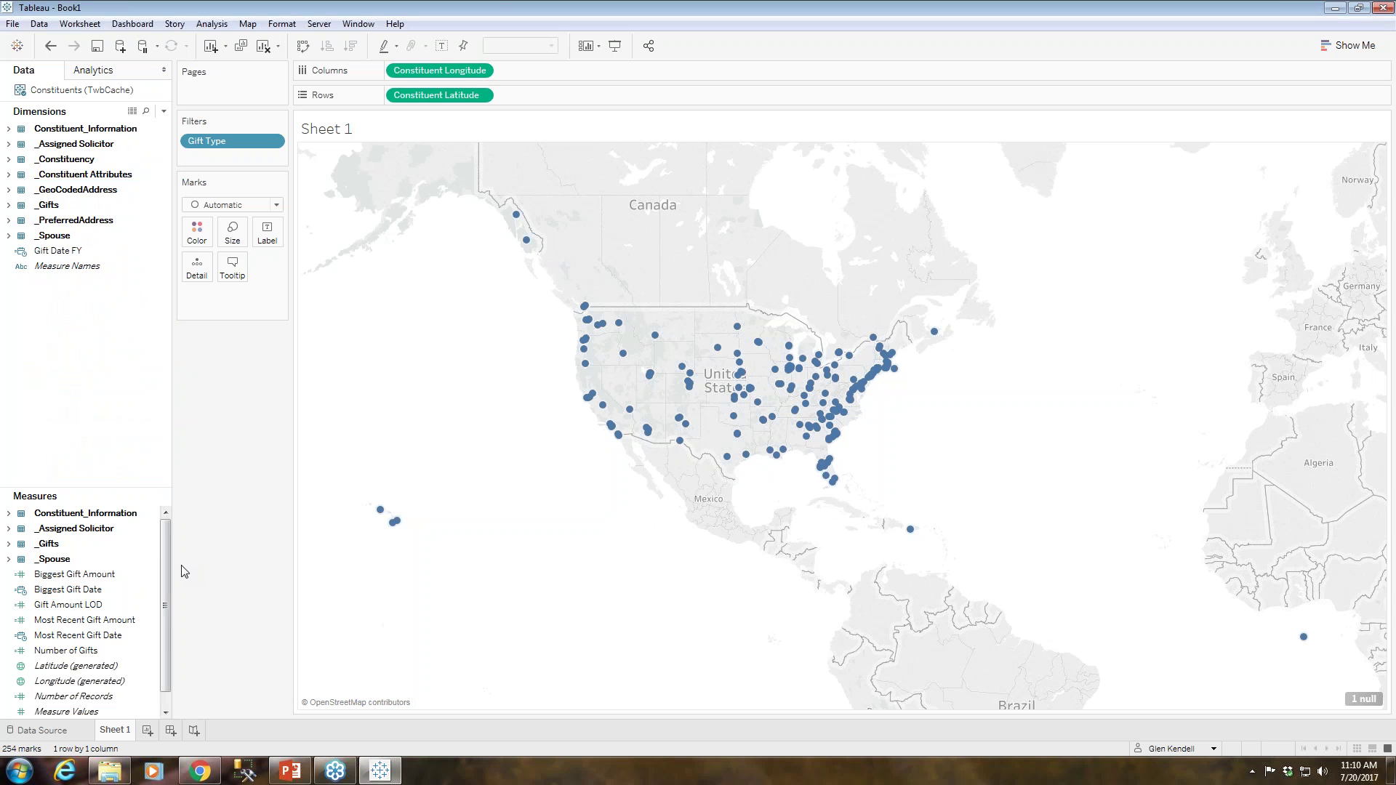
# Create an editable copy of the Number of Gifts measure to read its formula, and undo the copy.
pyautogui.click(91, 655)
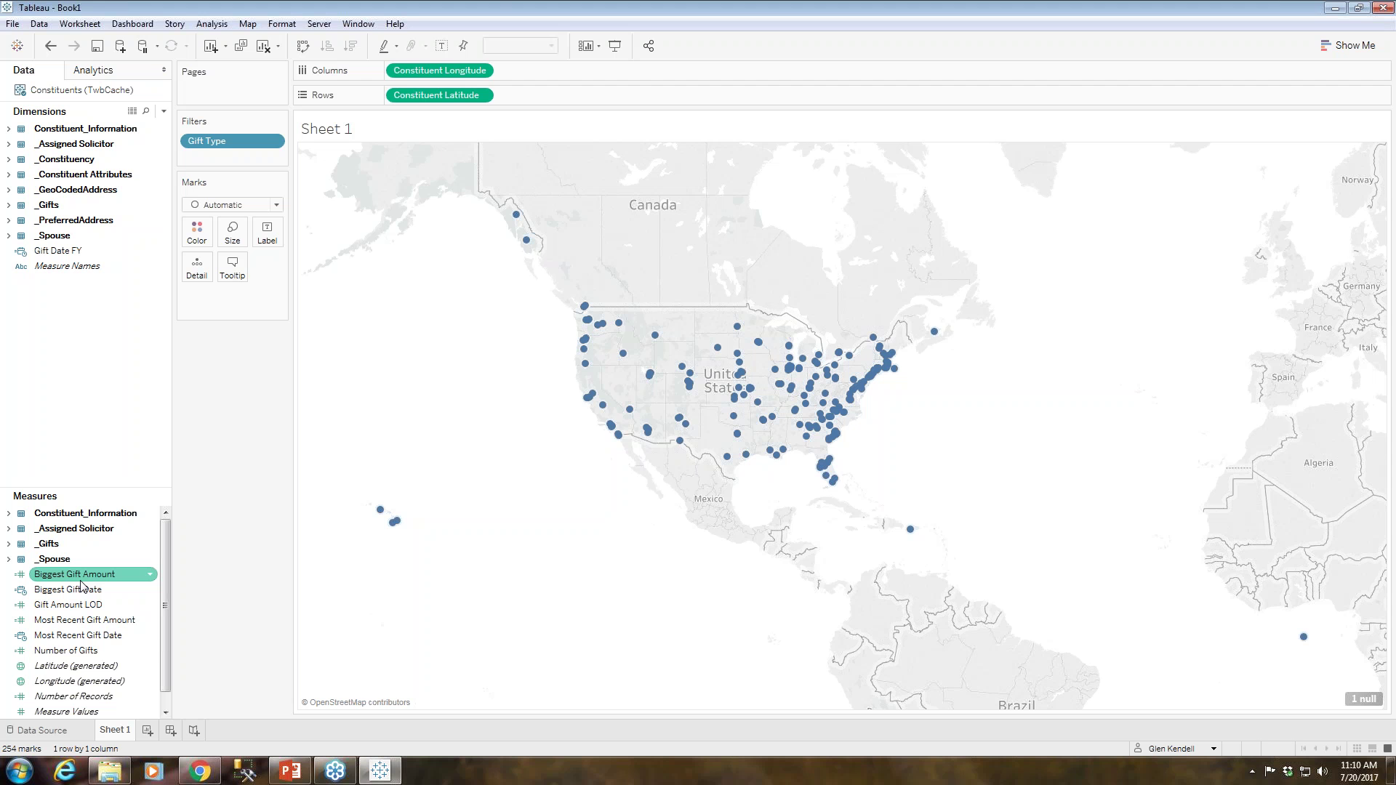
pyautogui.rightClick(76, 652)
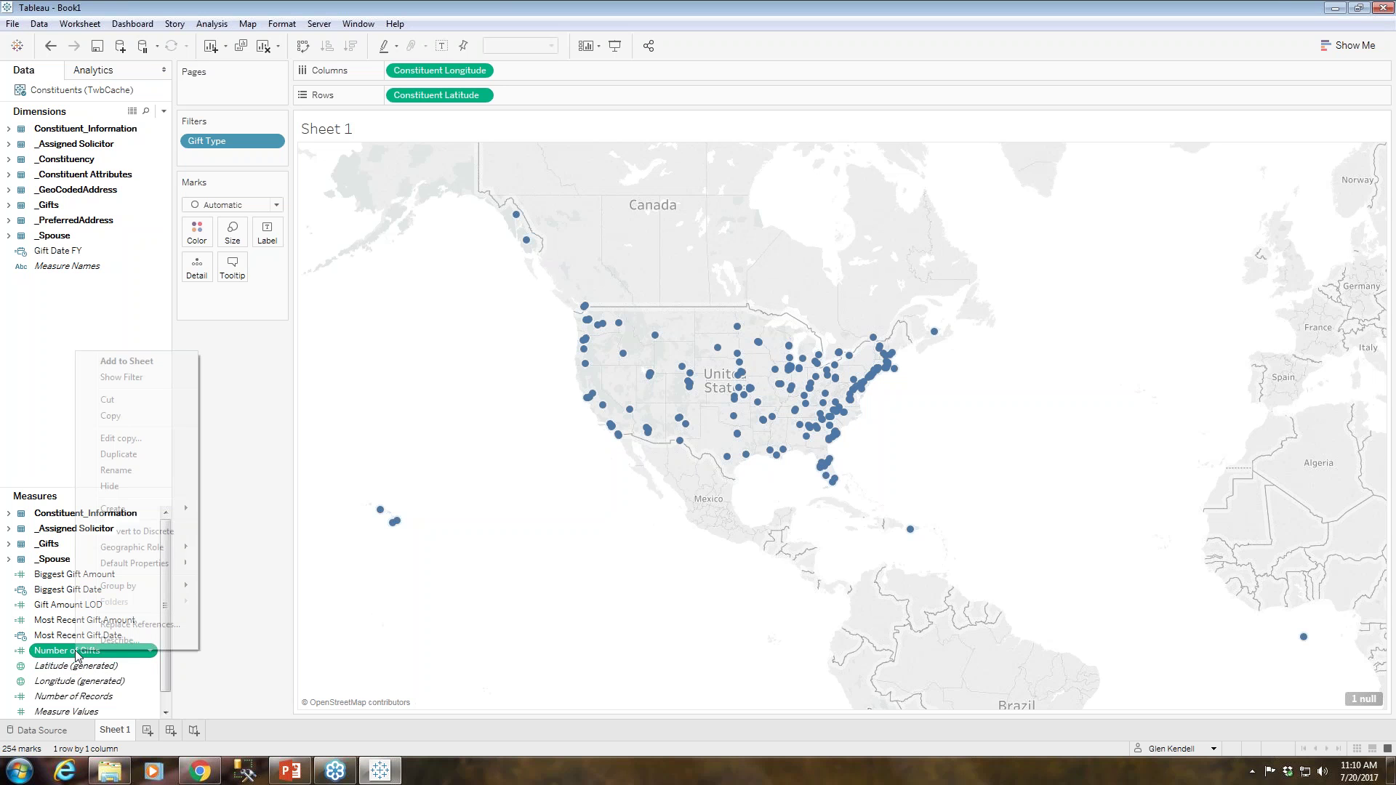
pyautogui.click(121, 439)
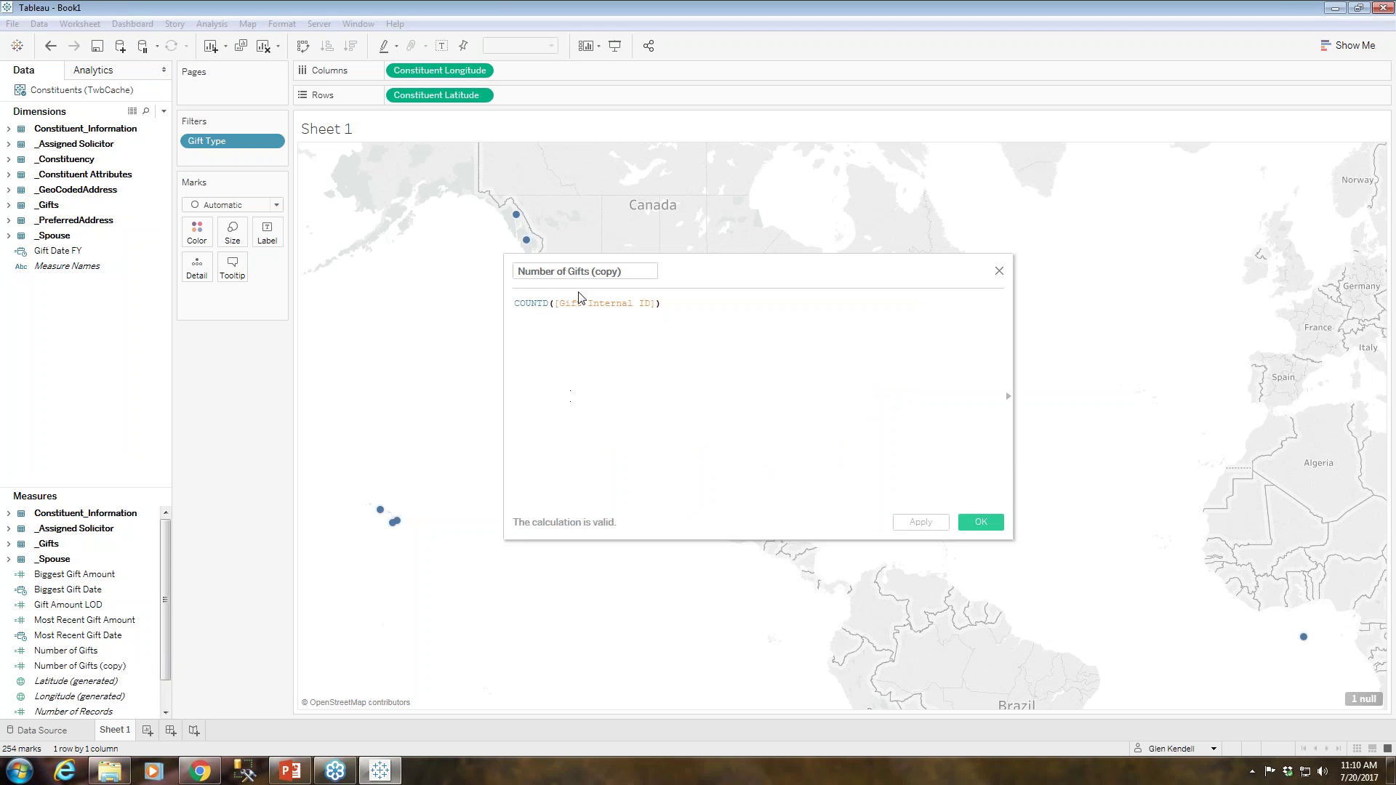
pyautogui.click(999, 272)
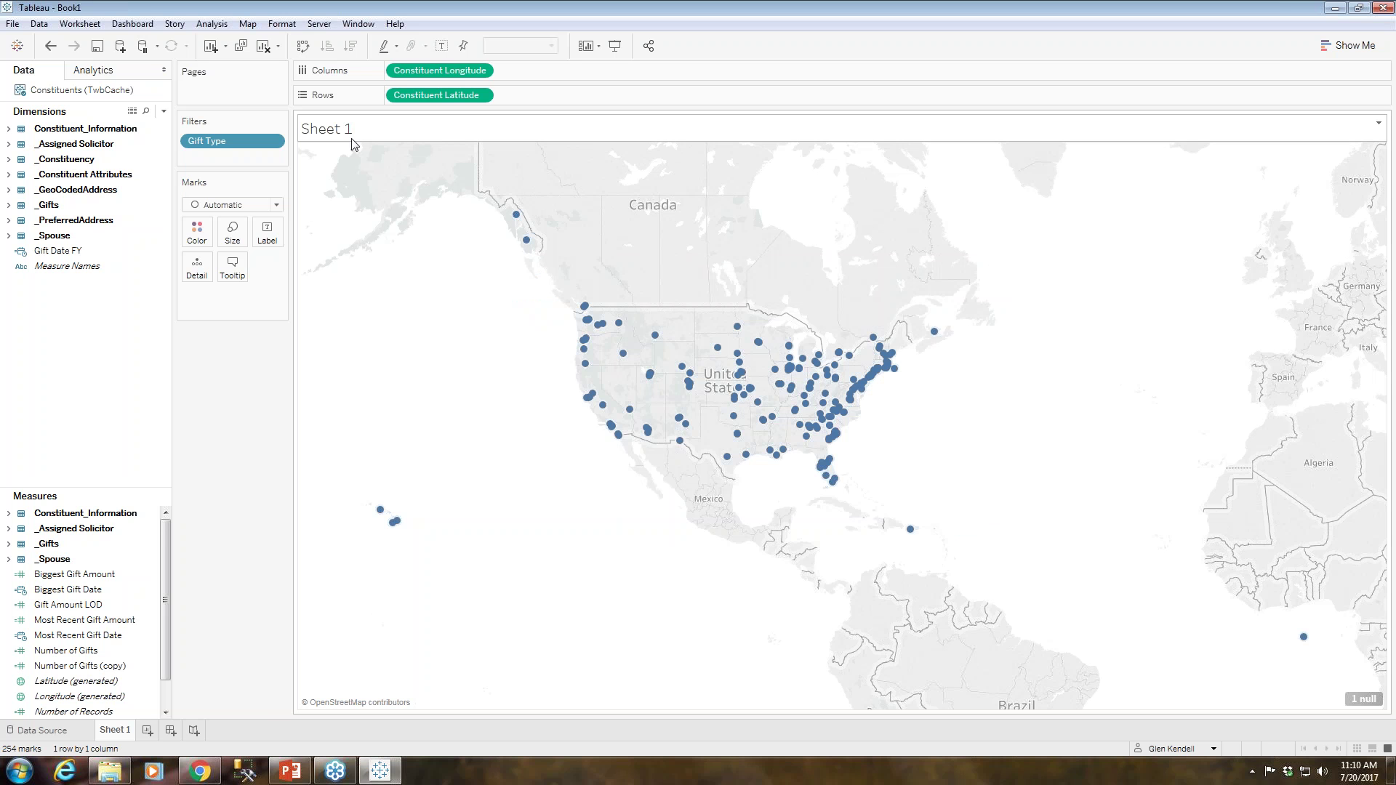
pyautogui.click(49, 46)
# Filter the map by Number of Gifts to keep only locations with at least 1 gift.
pyautogui.click(81, 622)
pyautogui.moveTo(65, 649); pyautogui.dragTo(237, 157)
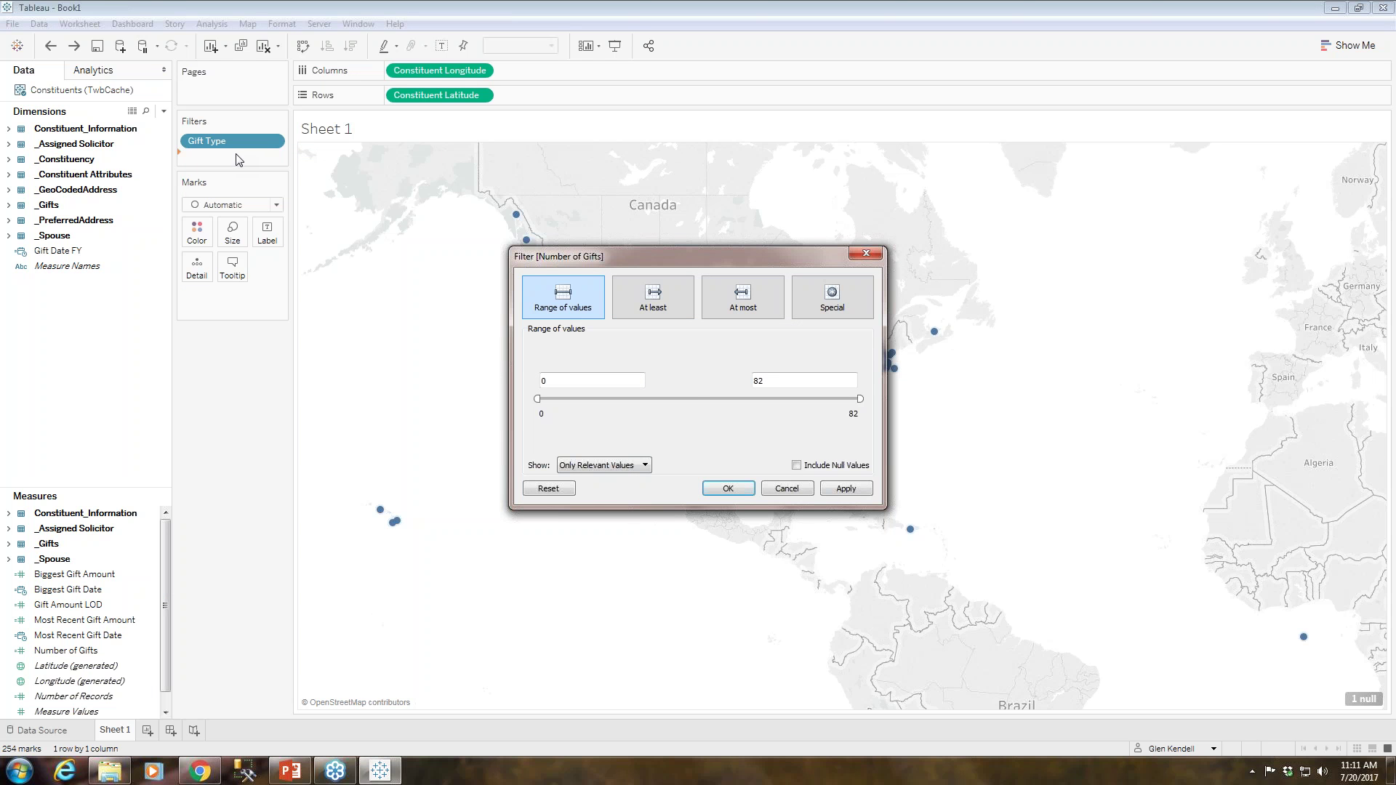
pyautogui.click(663, 300)
pyautogui.doubleClick(544, 380)
pyautogui.write('1')
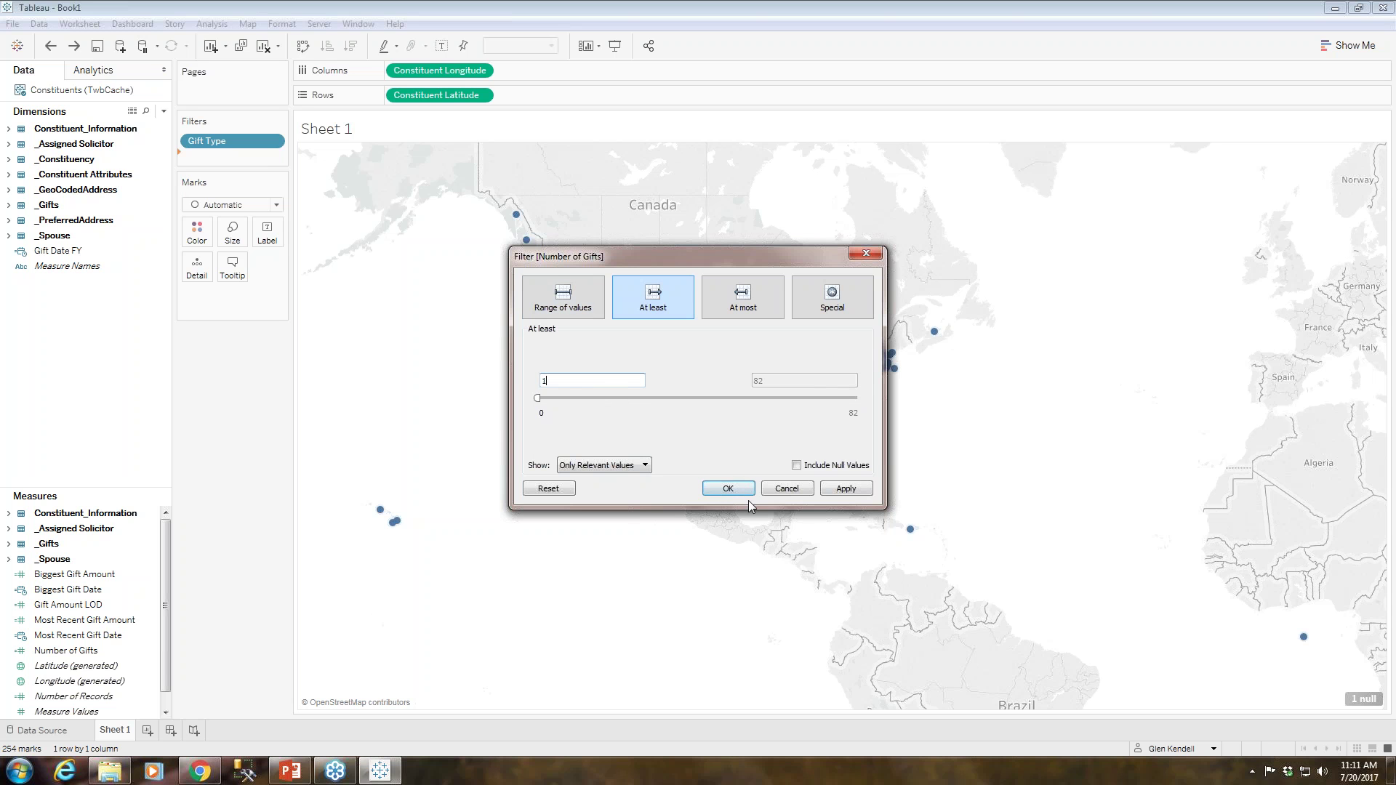
pyautogui.click(728, 489)
pyautogui.click(705, 493)
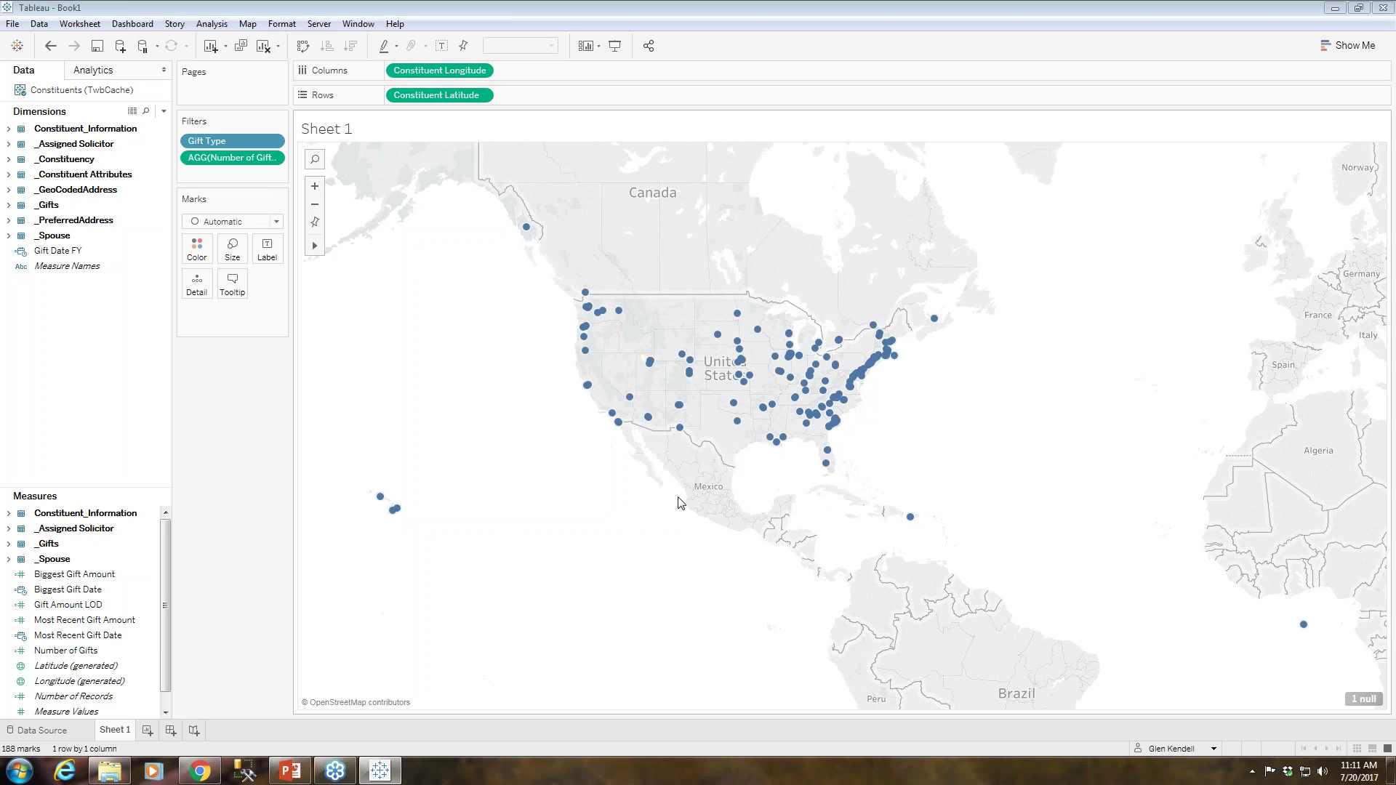
pyautogui.moveTo(587, 385)
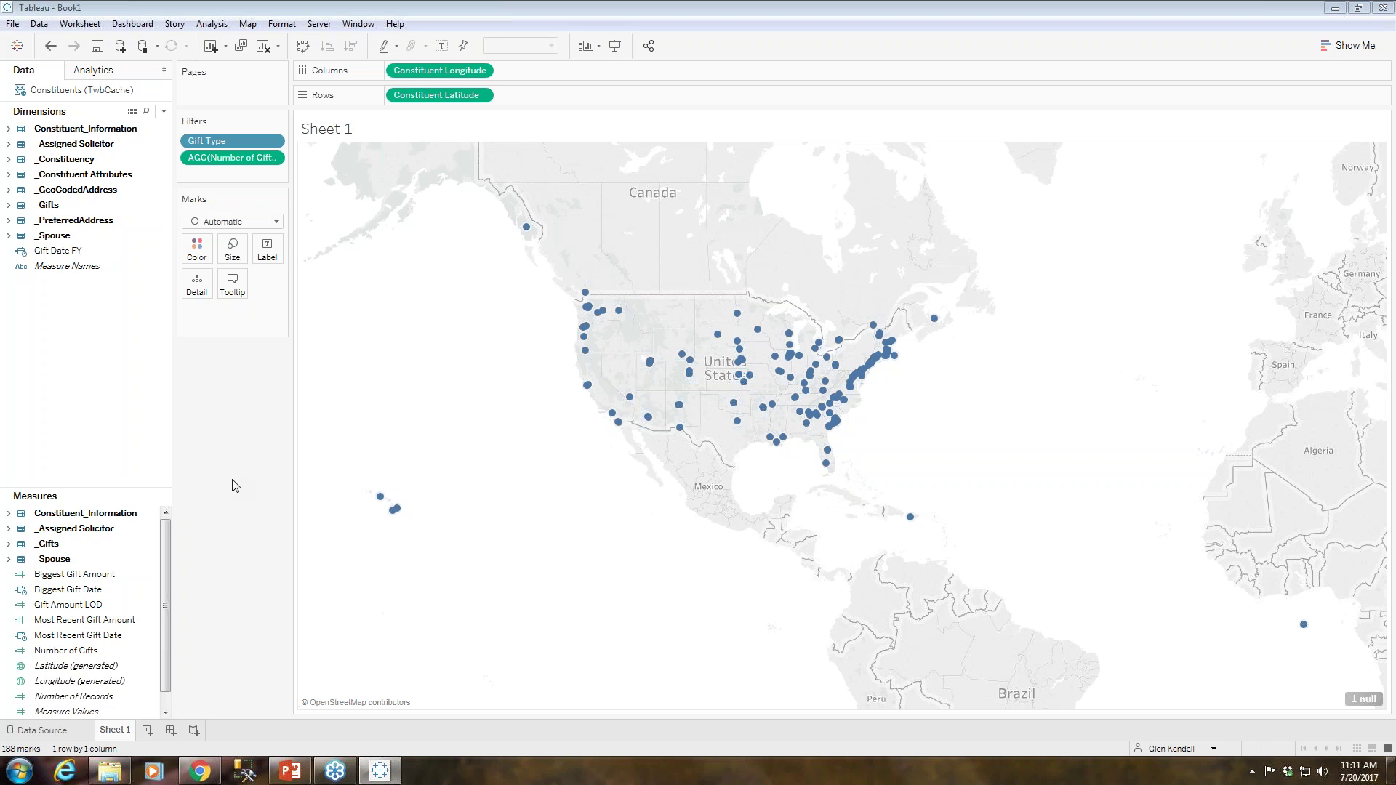
# Filter the map by Assigned Solicitor Name from the _Assigned Solicitor folder, with all values selected.
pyautogui.click(9, 144)
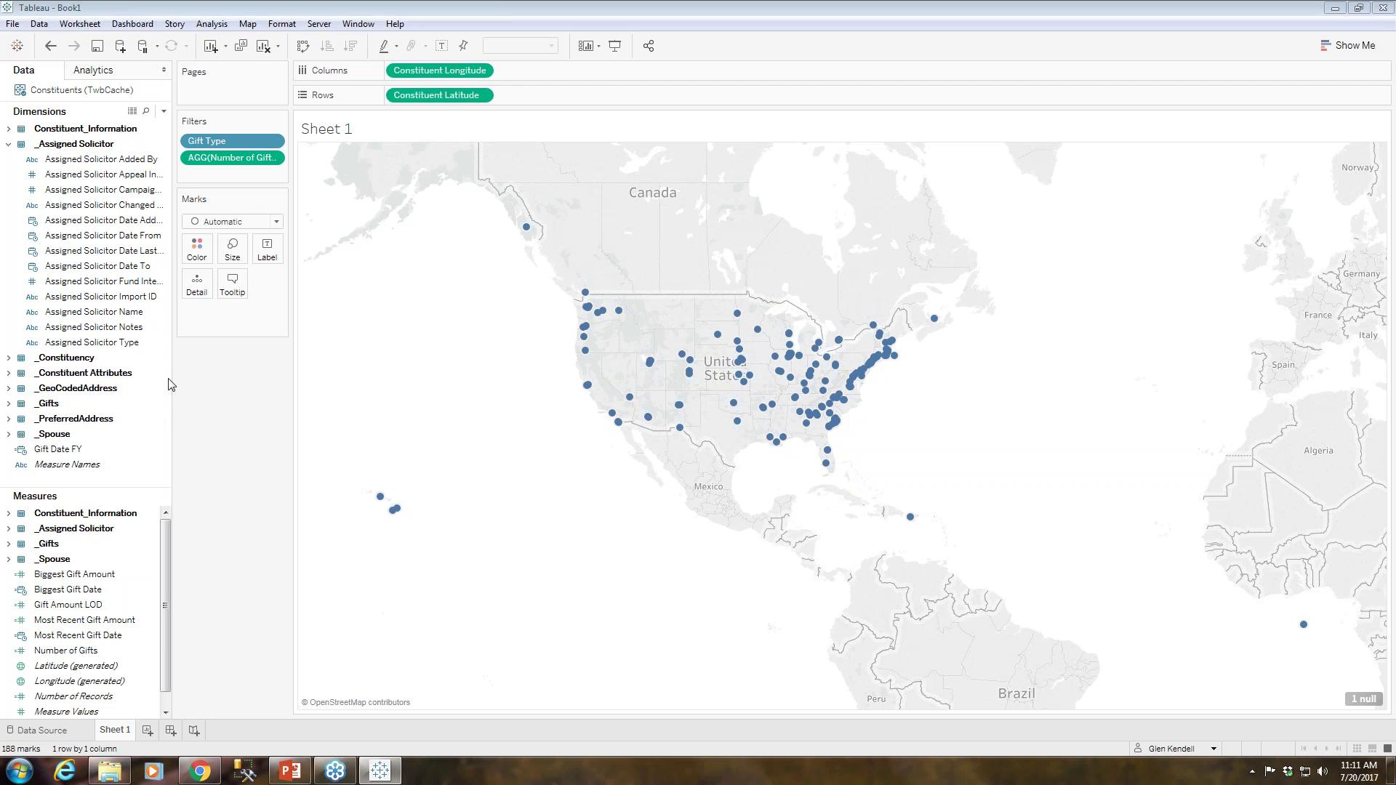
pyautogui.moveTo(170, 377); pyautogui.dragTo(219, 373)
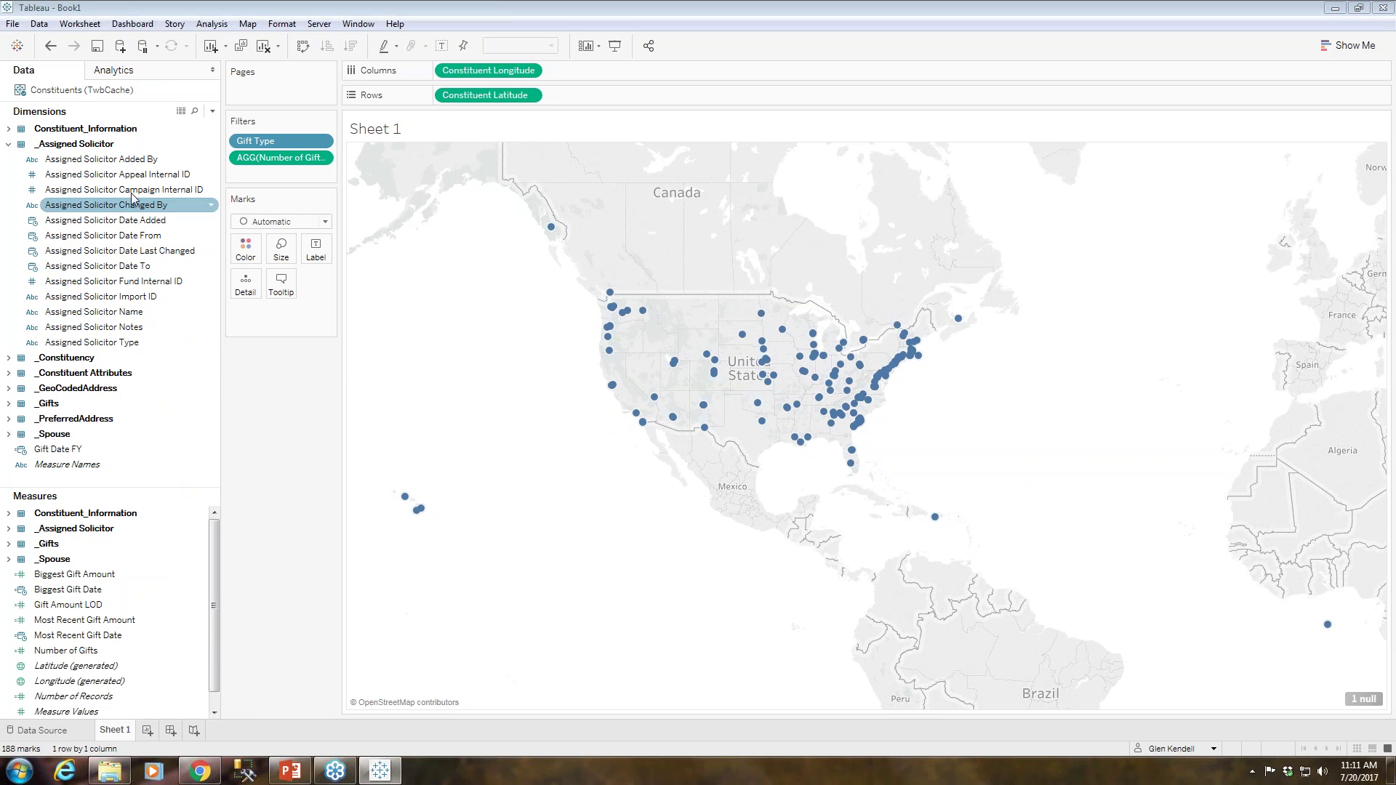
pyautogui.click(106, 312)
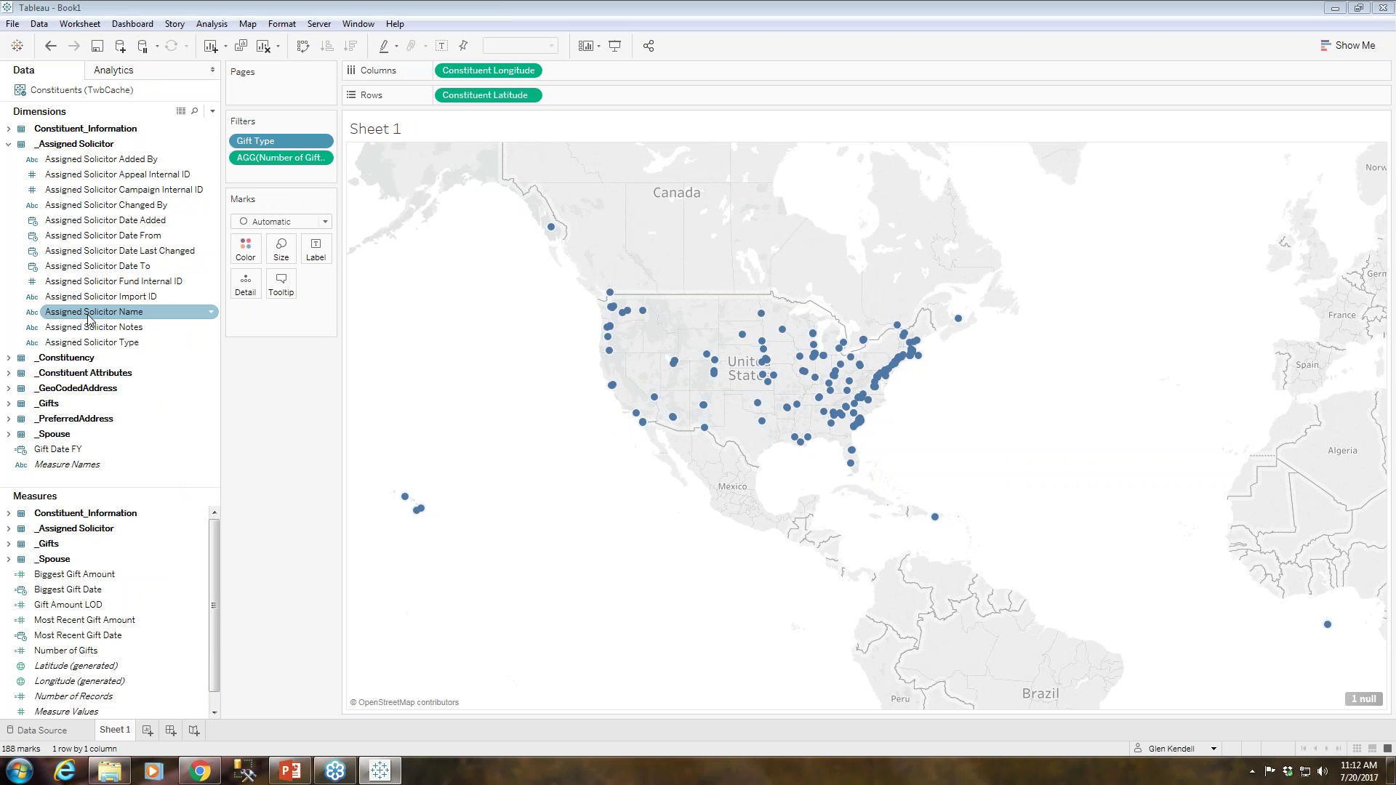
pyautogui.click(90, 318)
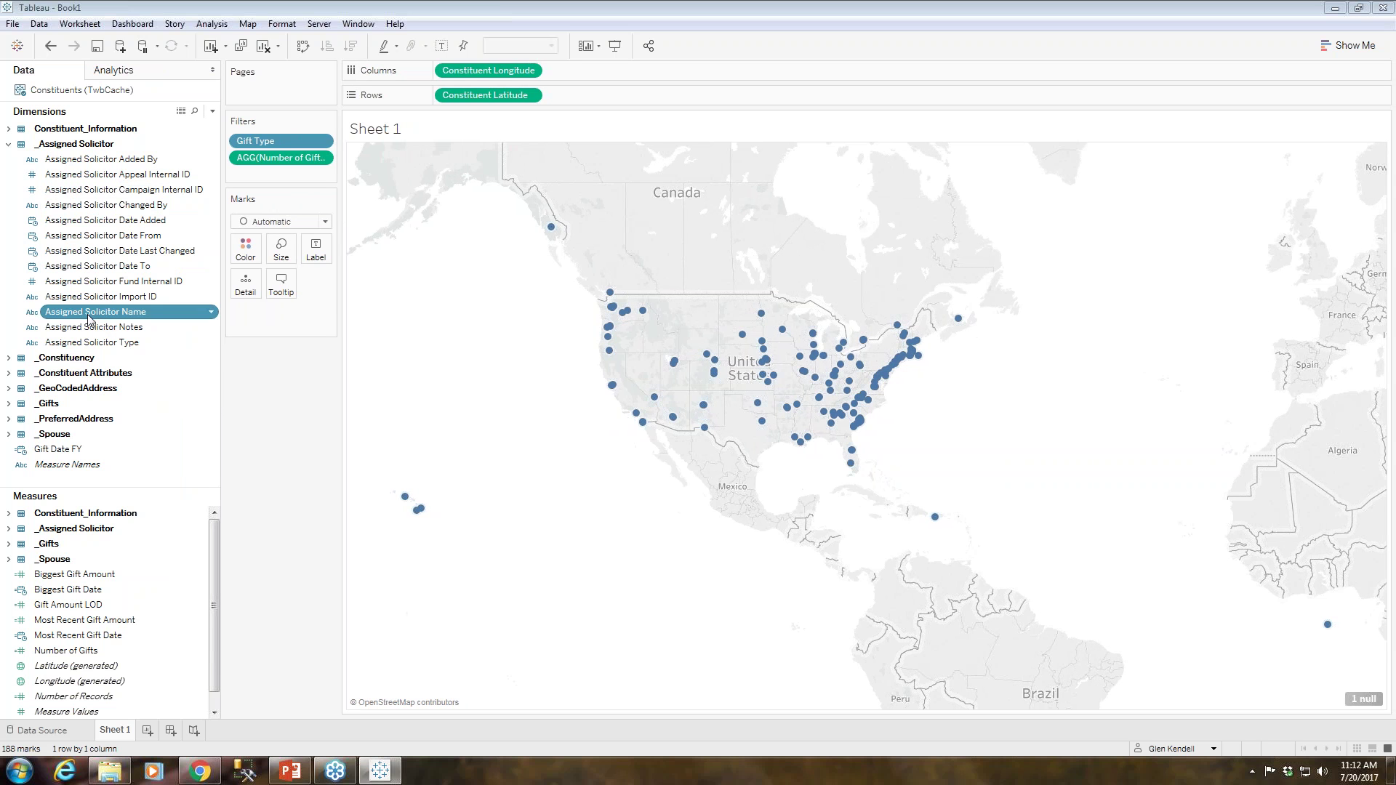
pyautogui.moveTo(89, 317); pyautogui.dragTo(283, 320)
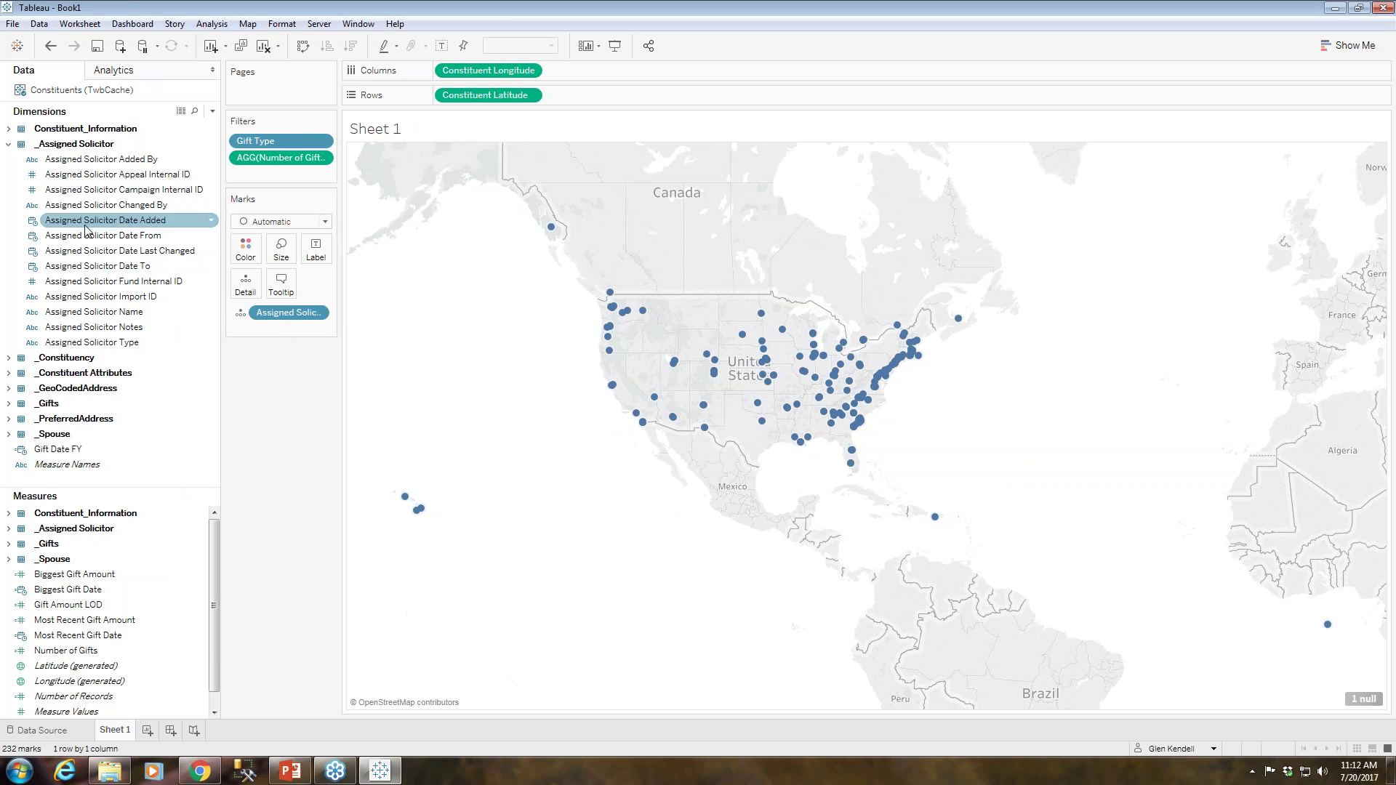
pyautogui.moveTo(280, 314); pyautogui.dragTo(280, 173)
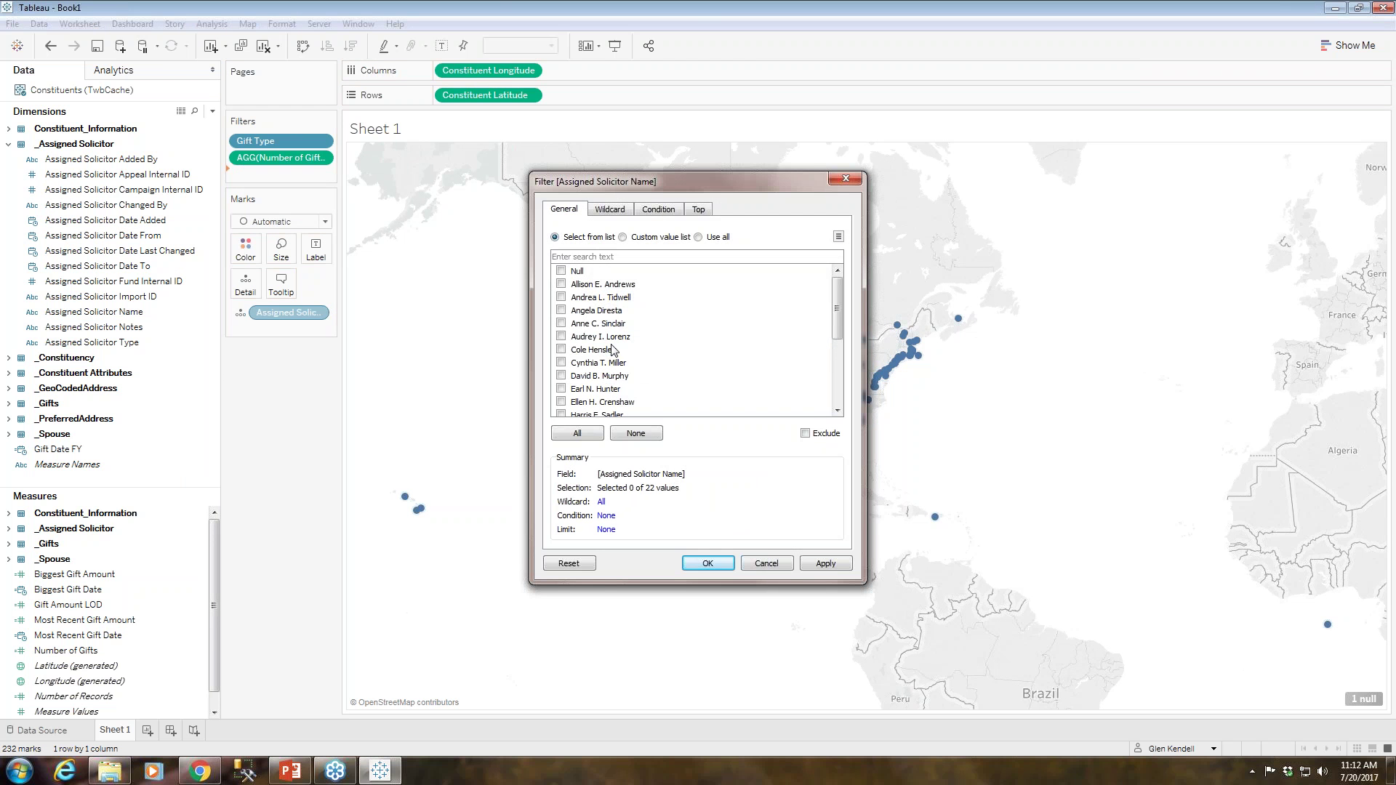
pyautogui.click(577, 433)
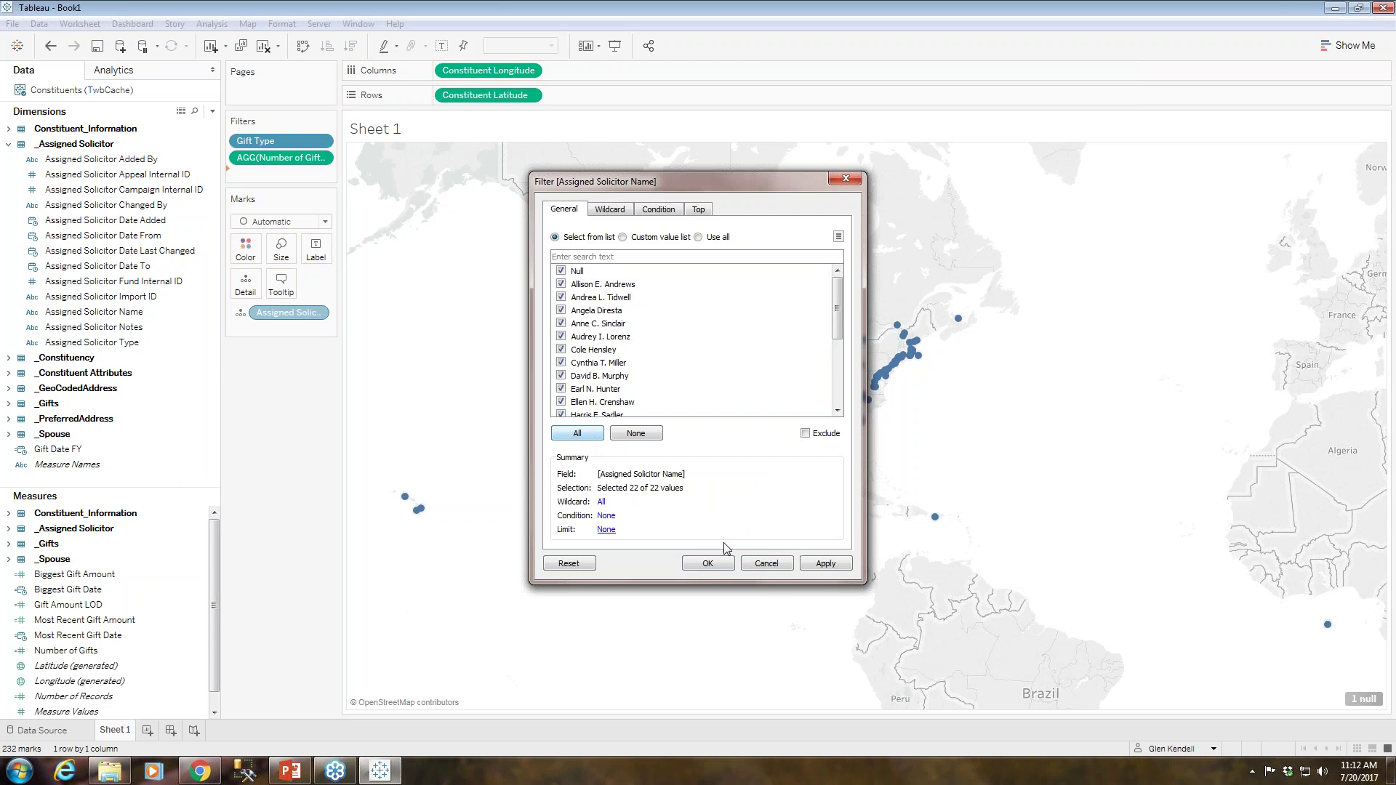
pyautogui.click(714, 569)
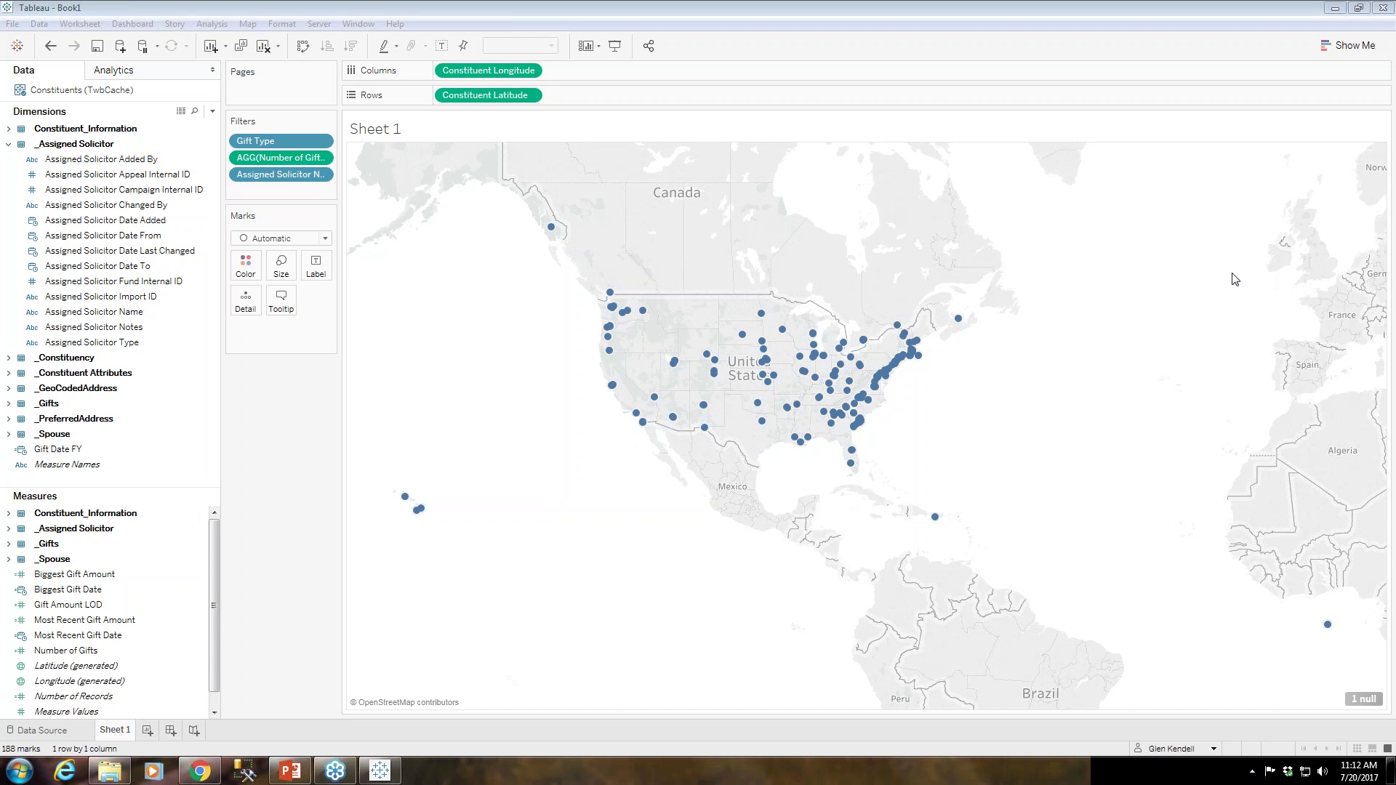
# Show the Assigned Solicitor Name filter beside the map as a single-value dropdown.
pyautogui.click(320, 175)
pyautogui.click(291, 216)
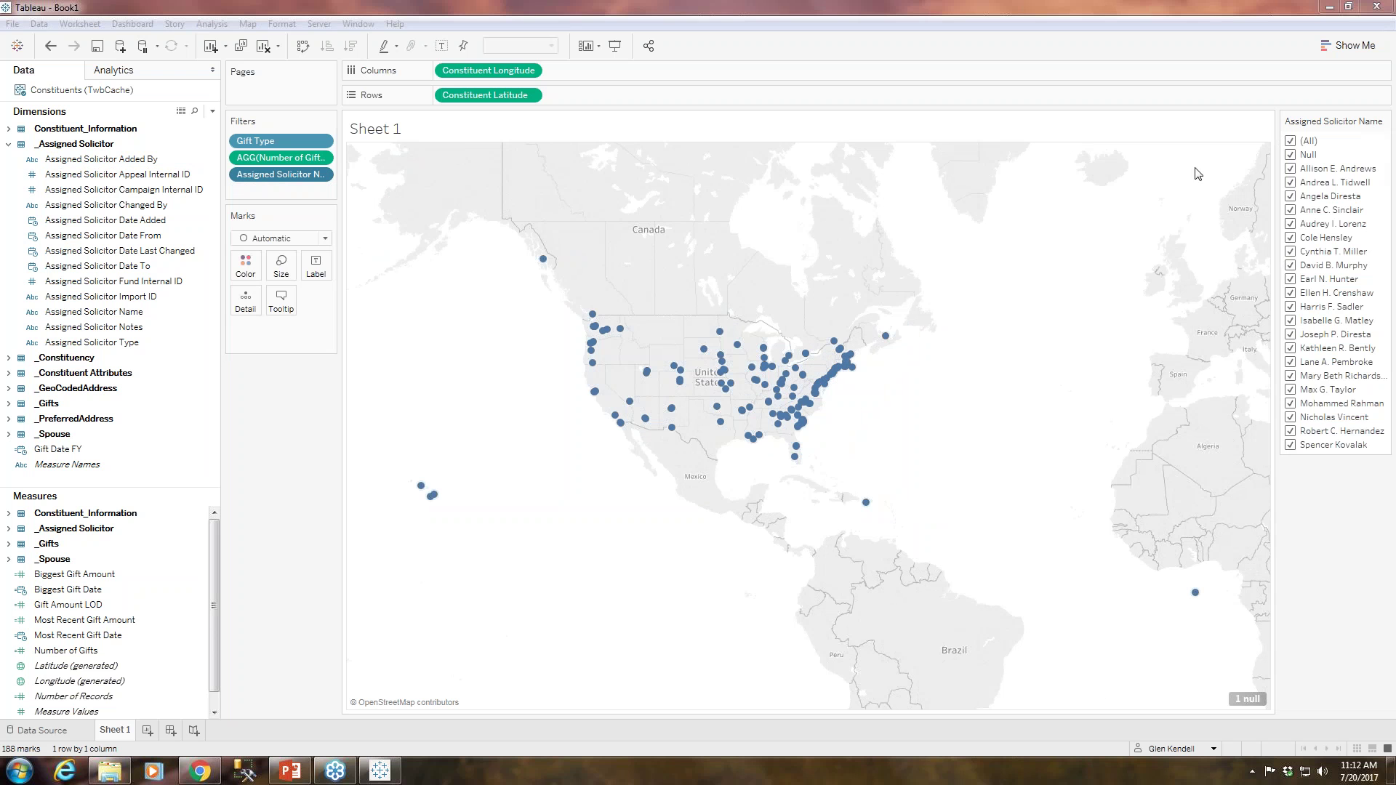
pyautogui.click(1385, 122)
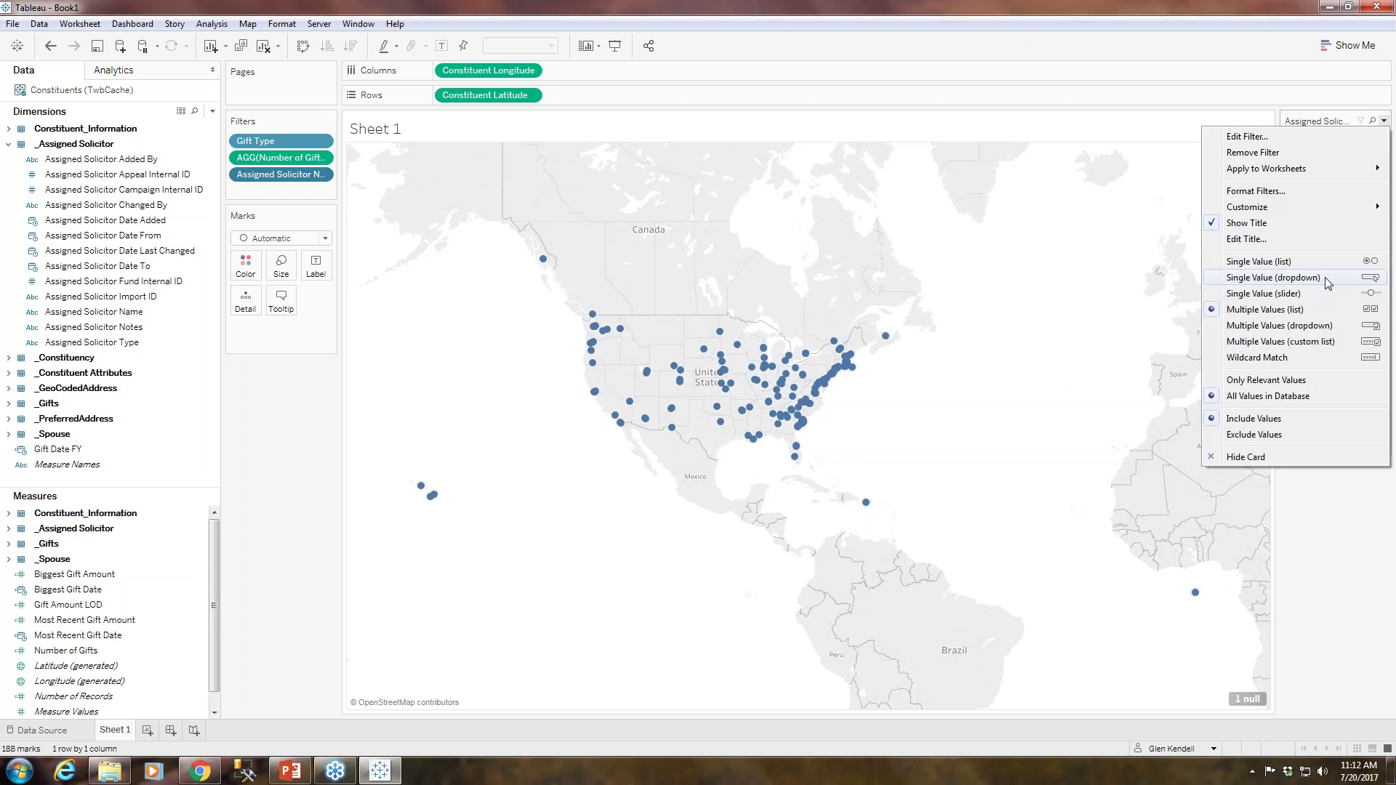
pyautogui.click(1327, 280)
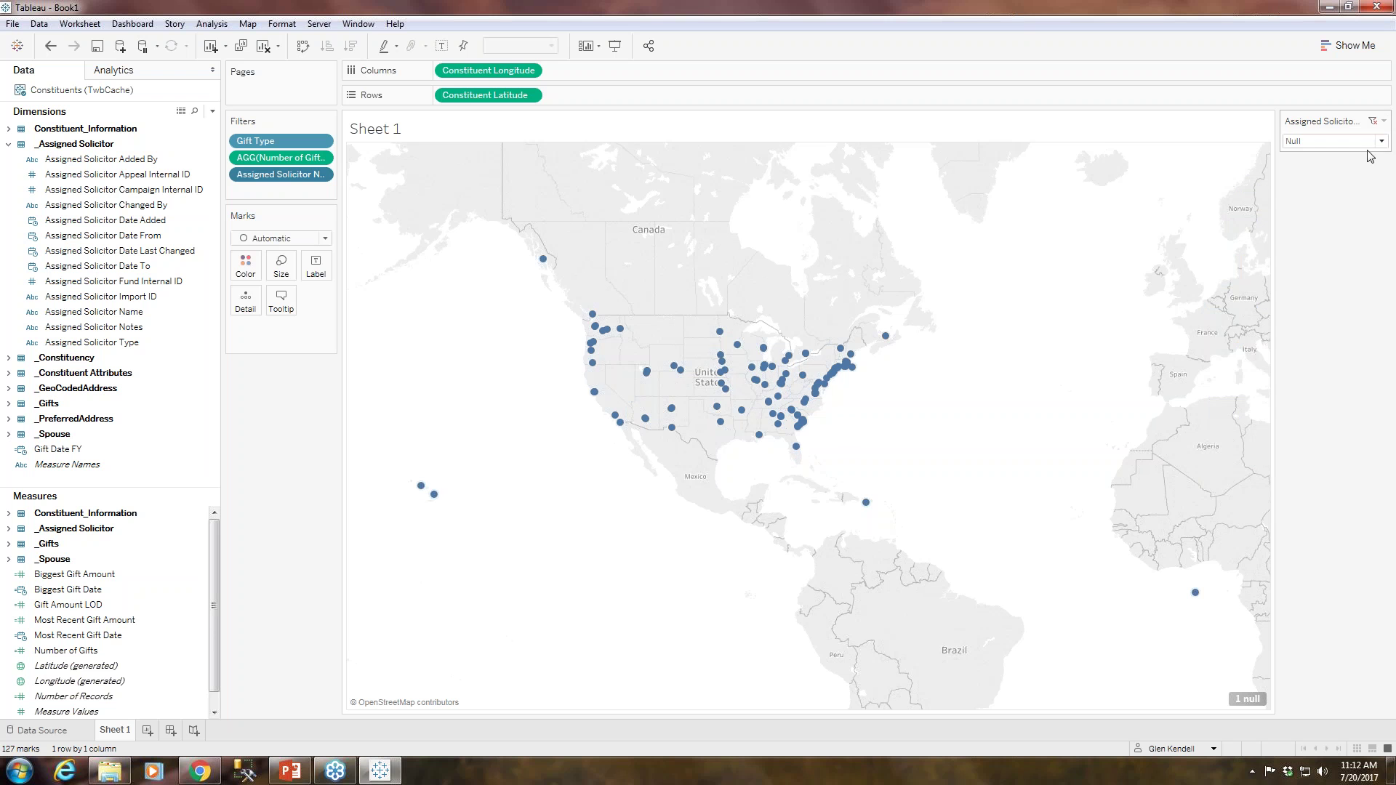
# Test the Assigned Solicitor Name filter with one solicitor, set it to (All), and collapse the _Assigned Solicitor folder.
pyautogui.click(1382, 142)
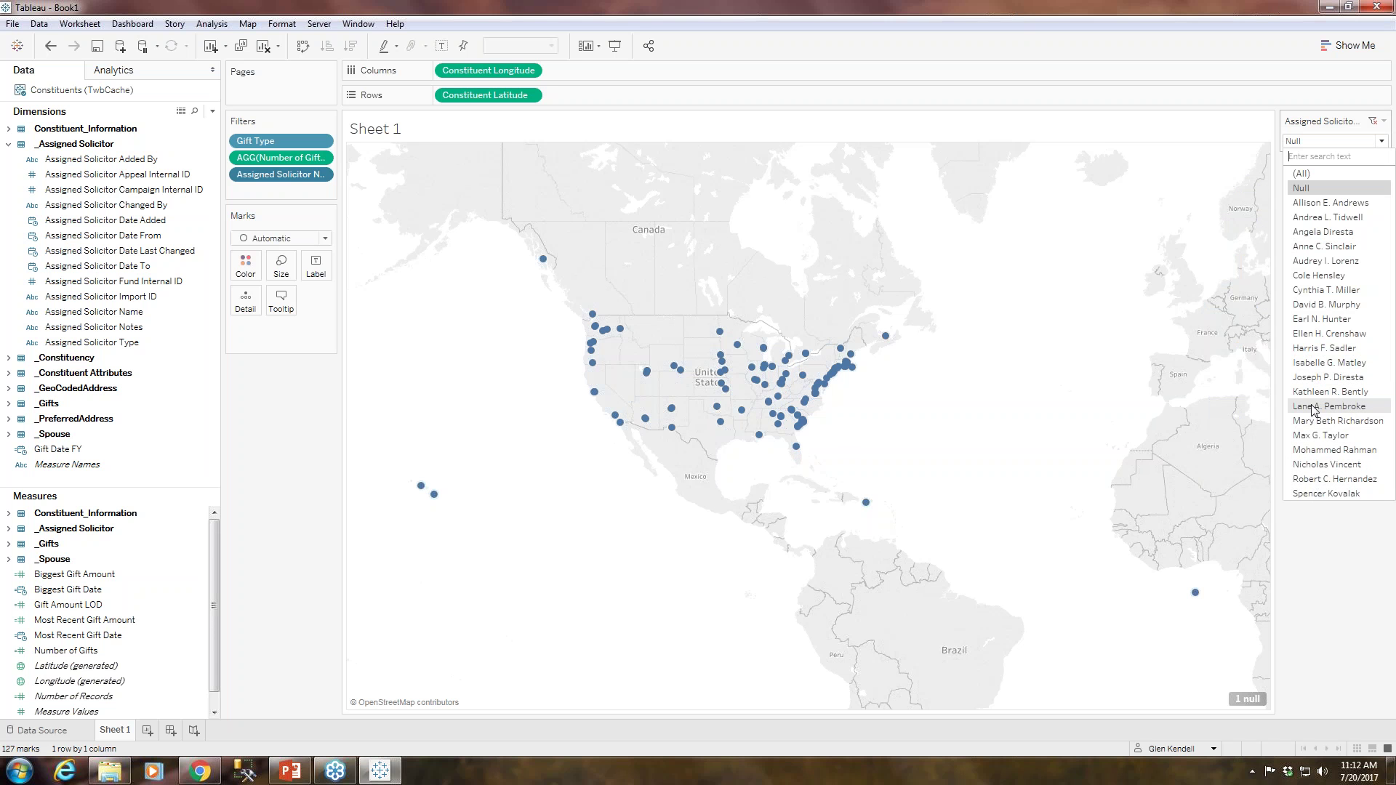
pyautogui.click(1318, 378)
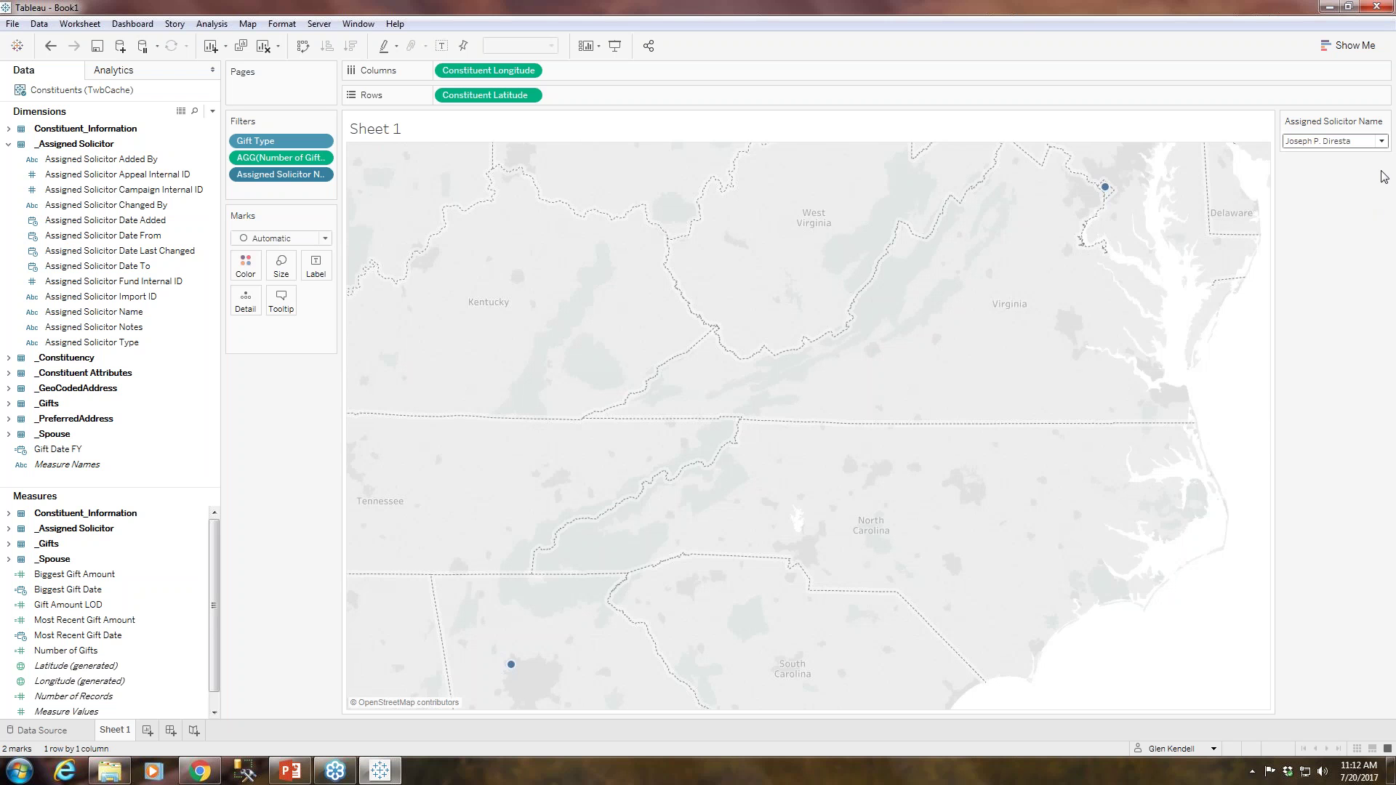
pyautogui.click(1381, 142)
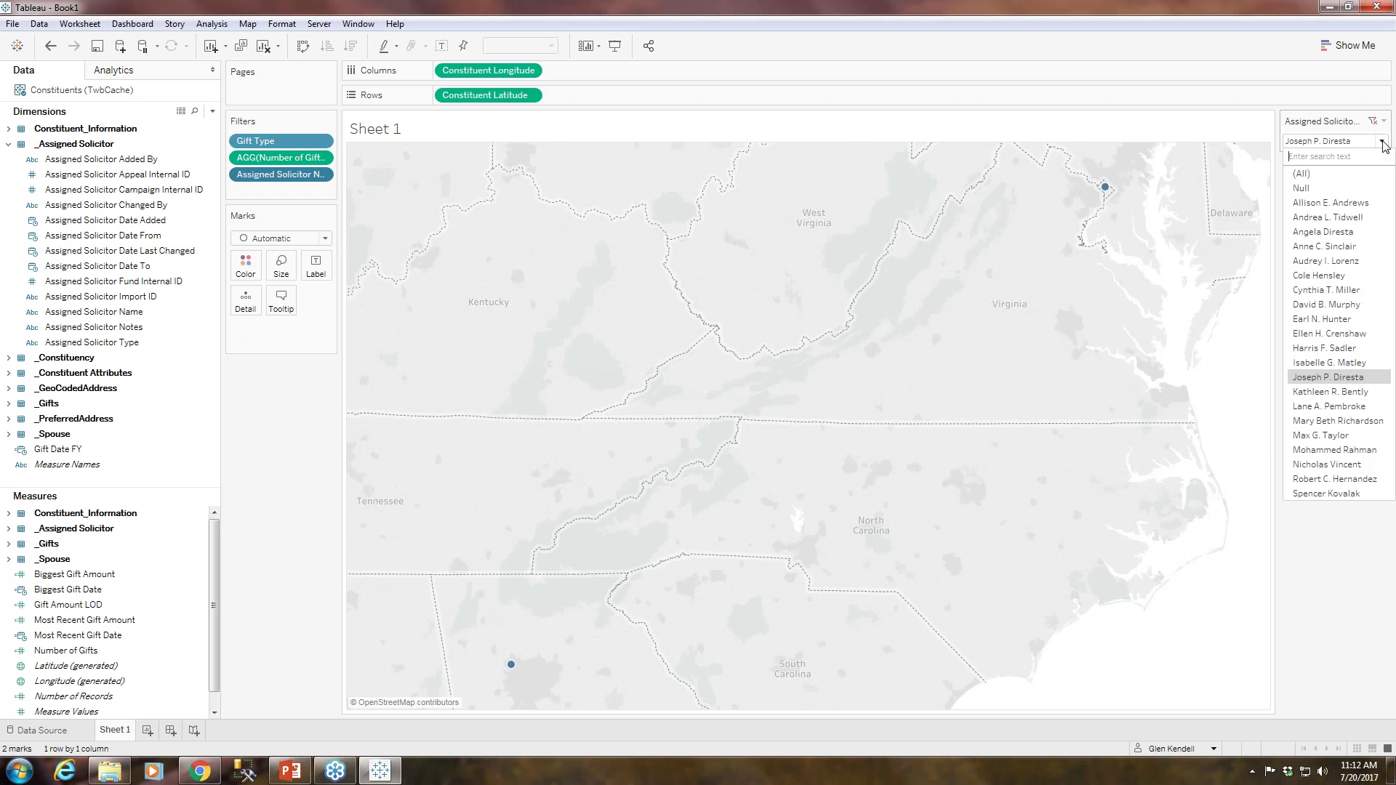
pyautogui.click(1344, 175)
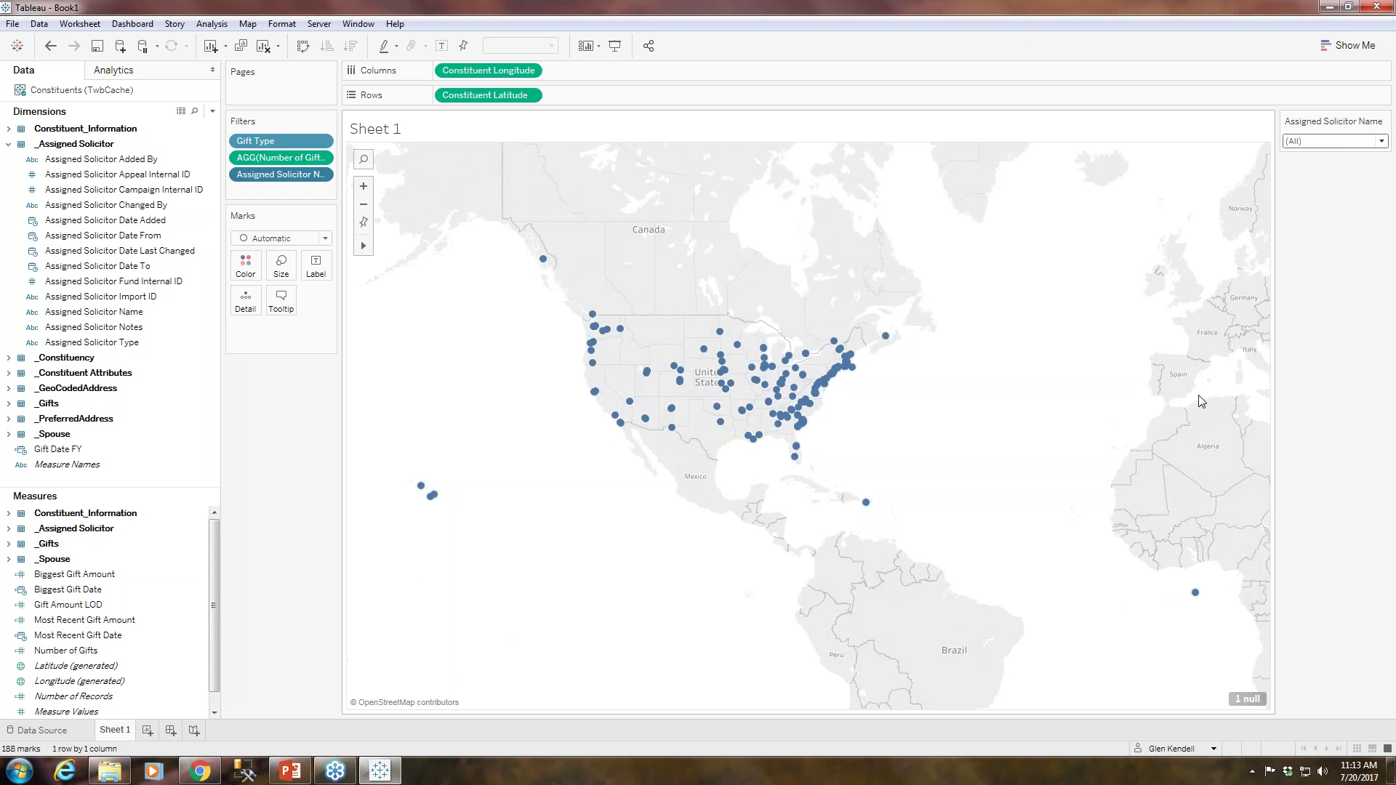
pyautogui.click(9, 145)
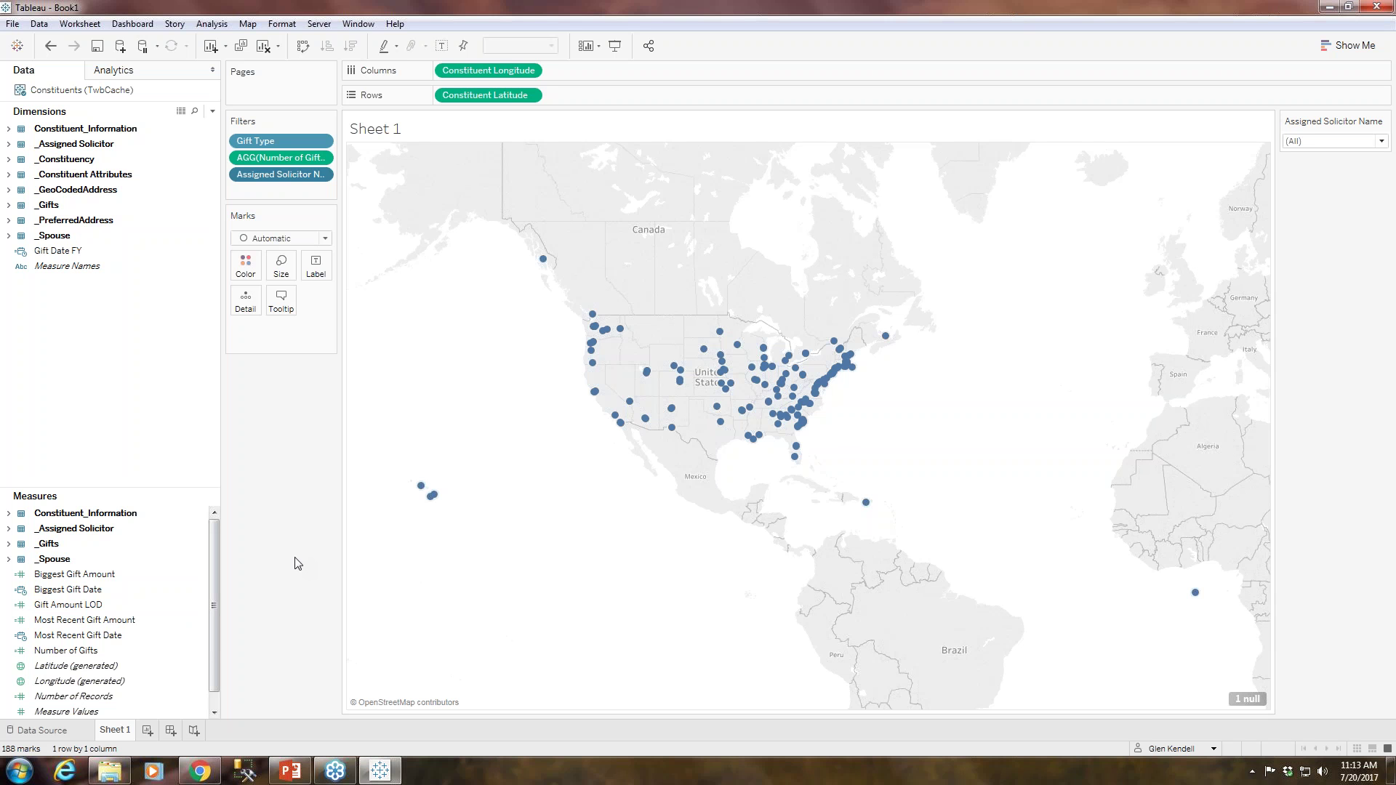
# Create an editable copy of the Biggest Gift Amount measure to read its formula, and undo the copy.
pyautogui.click(85, 576)
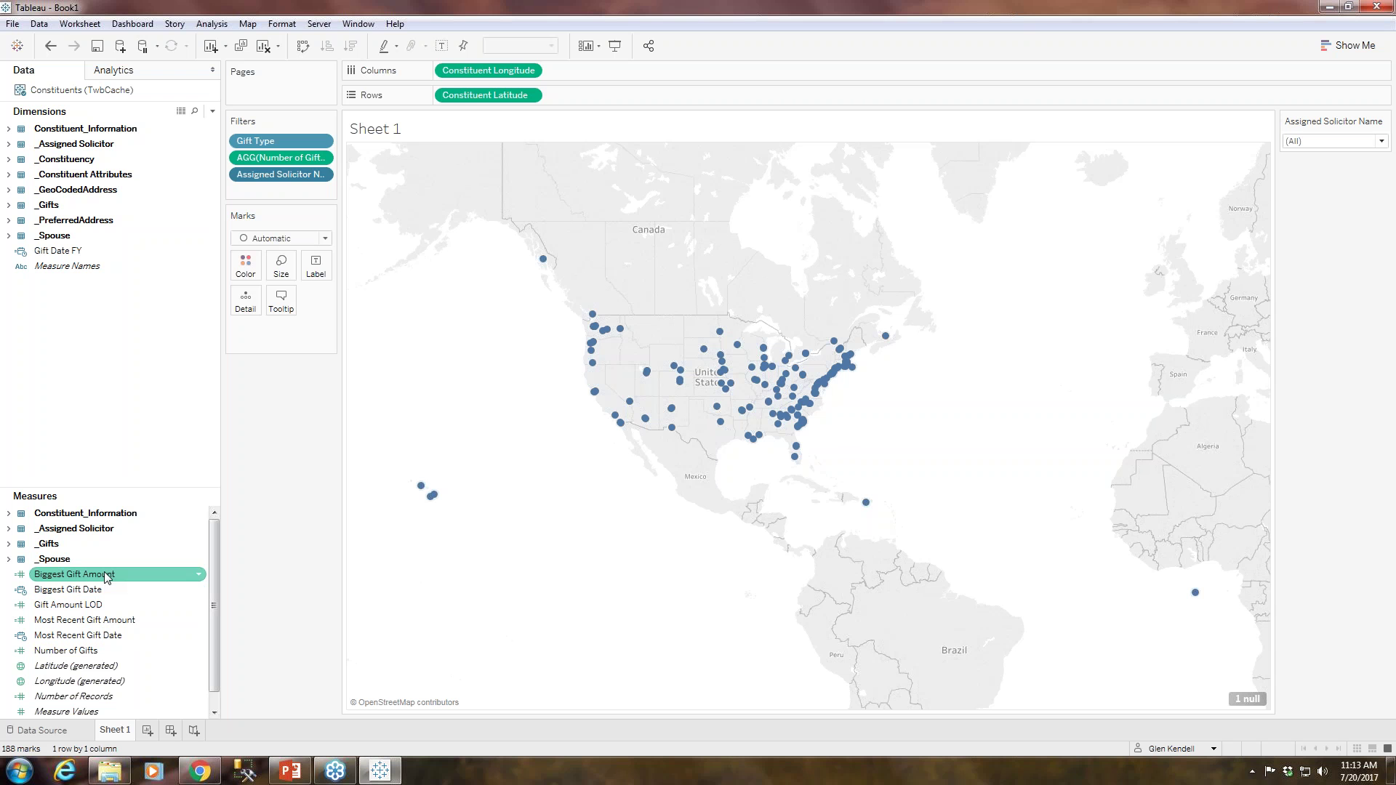
pyautogui.rightClick(105, 575)
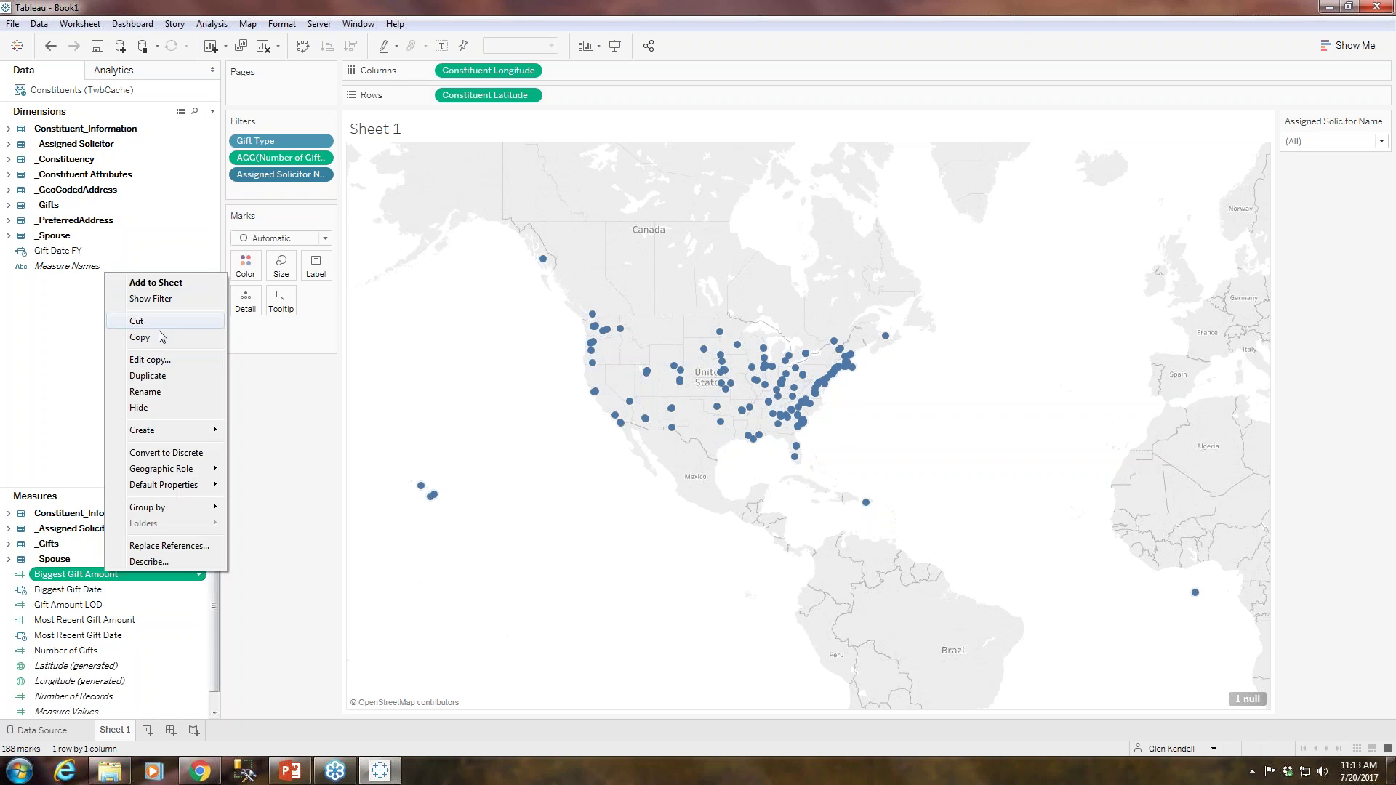
pyautogui.click(150, 360)
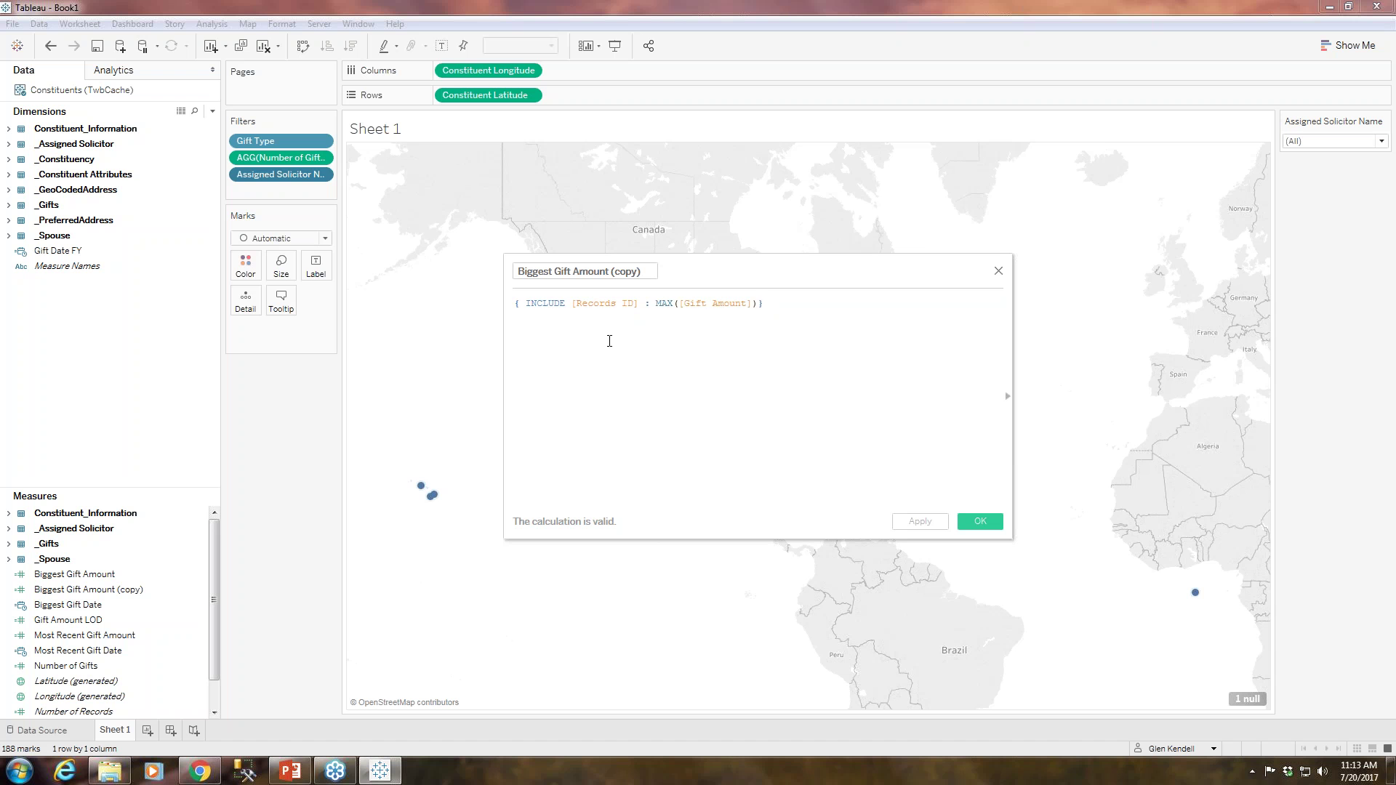
pyautogui.click(999, 270)
pyautogui.click(51, 47)
# Add Gift Amount LOD to the map's tooltip and check it on two California locations.
pyautogui.click(102, 635)
pyautogui.click(80, 607)
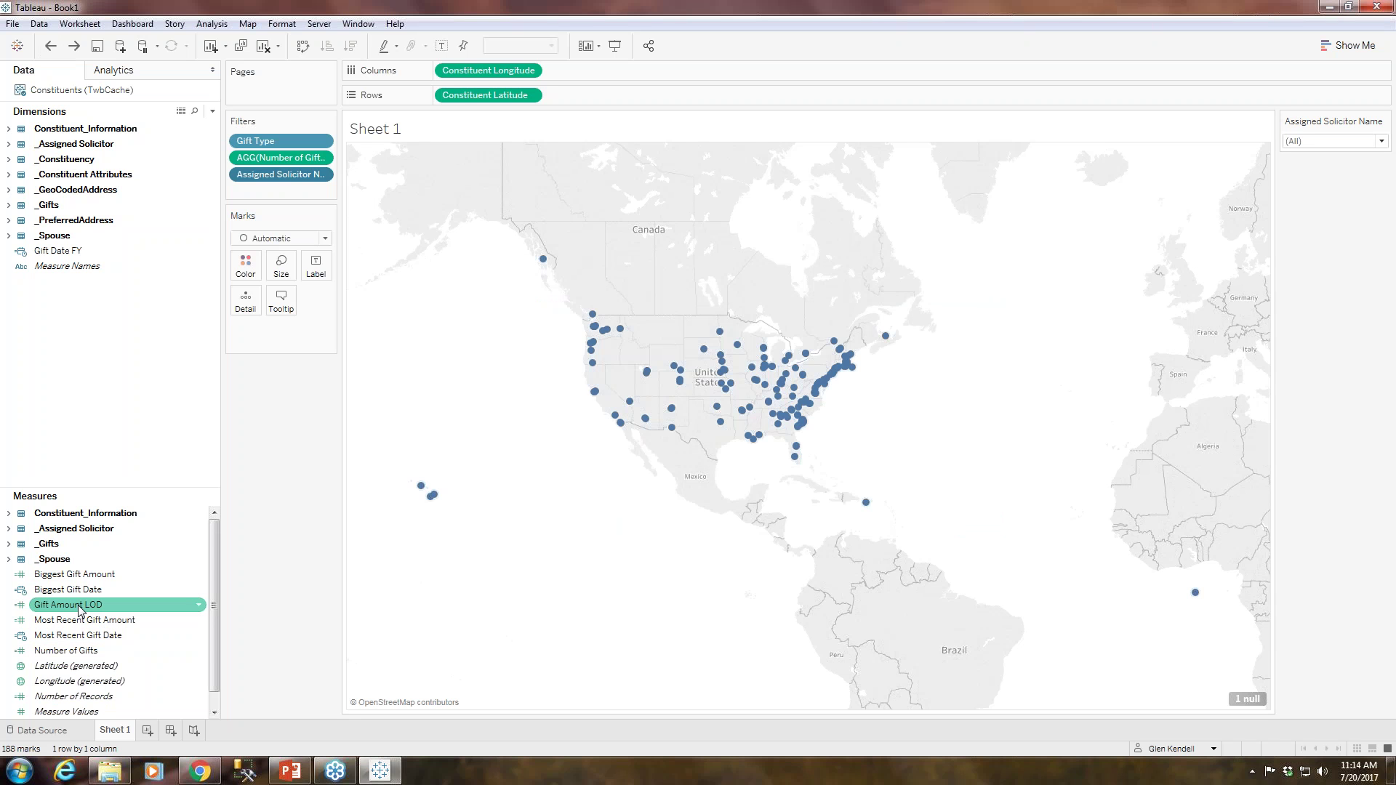
pyautogui.moveTo(80, 609); pyautogui.dragTo(285, 309)
pyautogui.moveTo(599, 393)
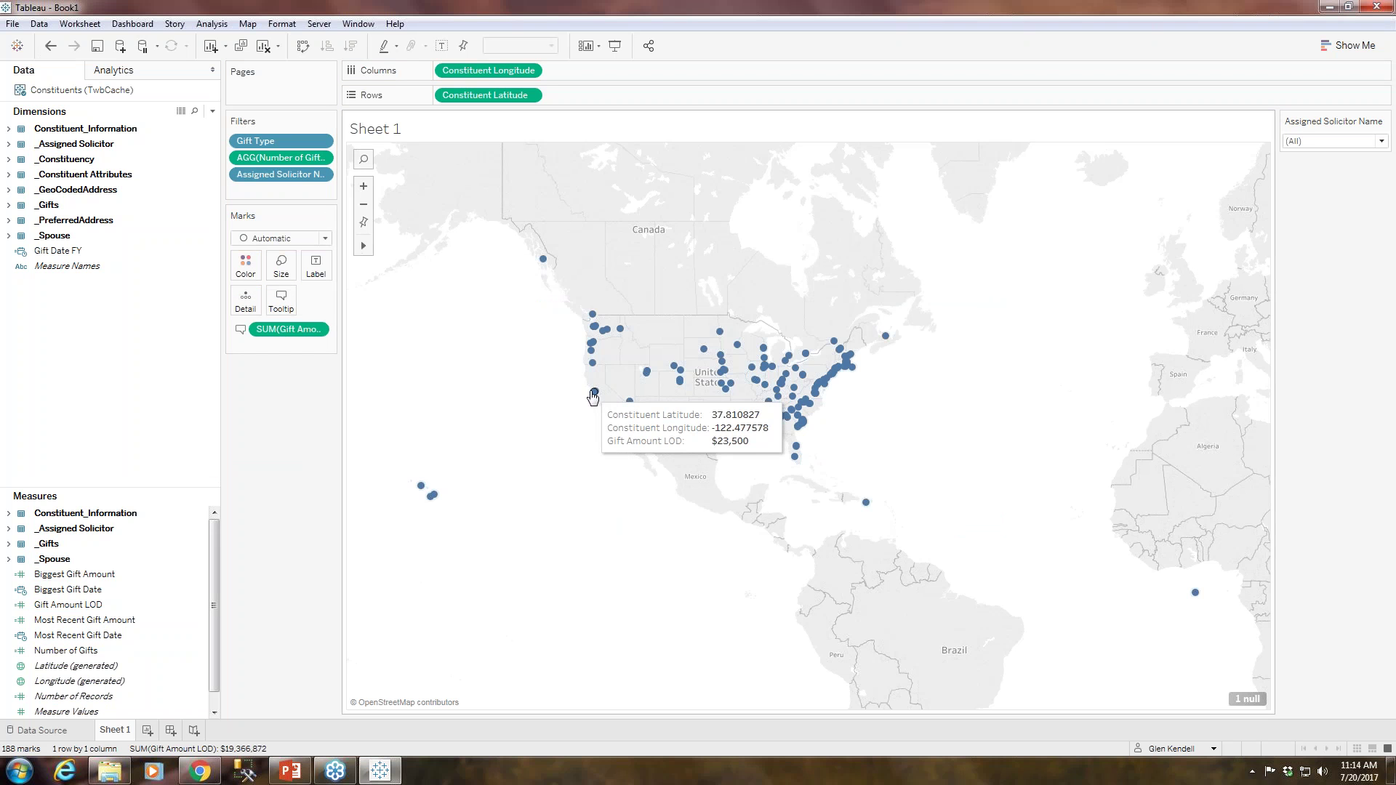
pyautogui.moveTo(620, 424)
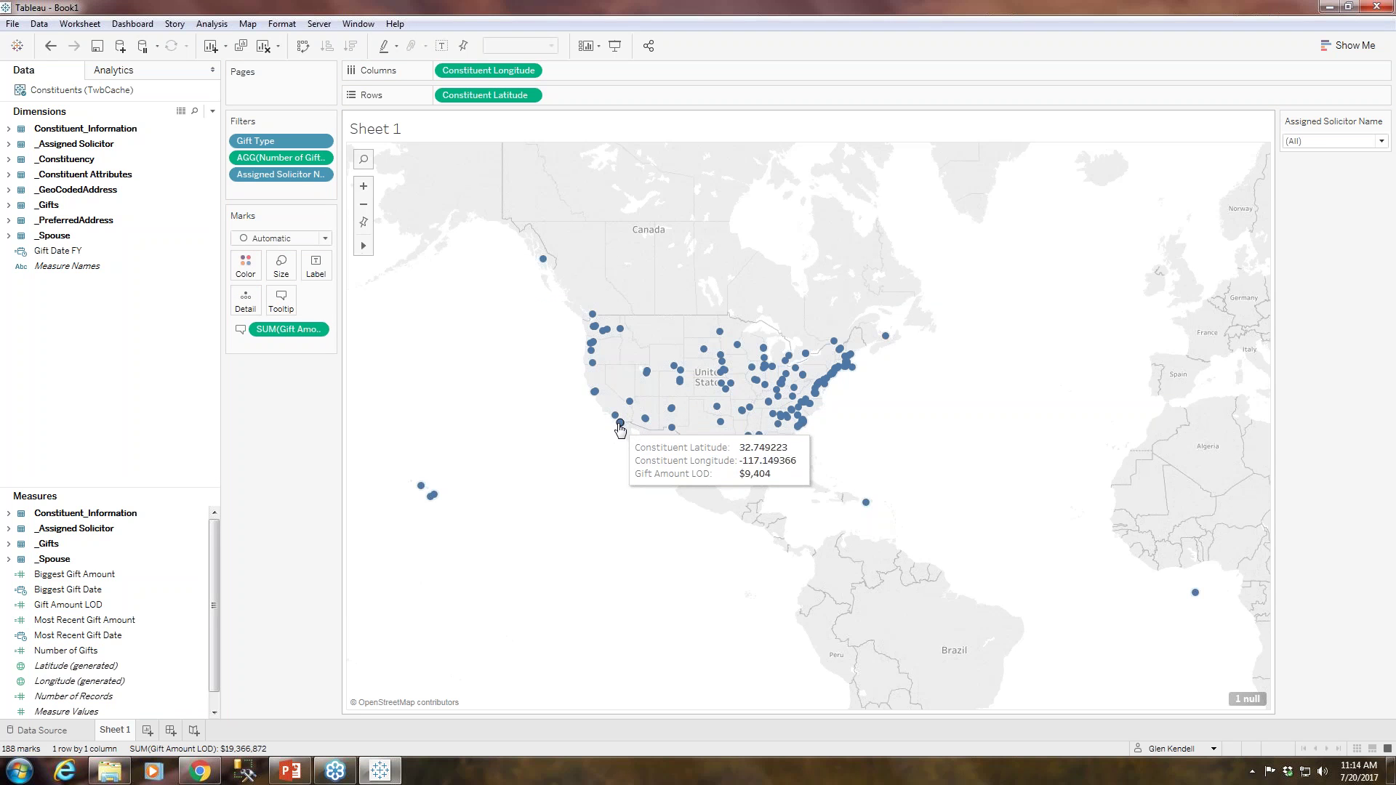
# Try the Maximum aggregation for Gift Amount LOD in the tooltip, and undo both the aggregation and the field.
pyautogui.click(317, 331)
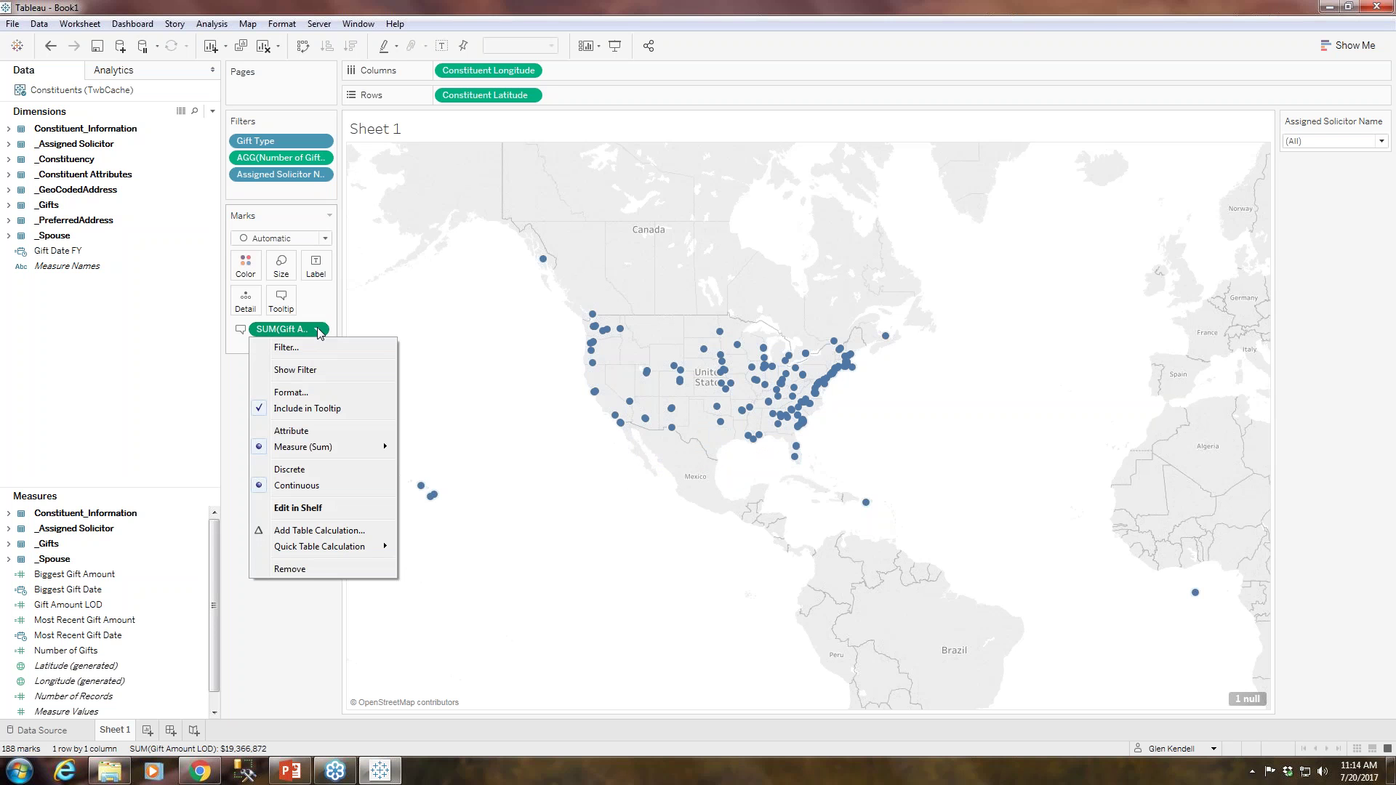
pyautogui.moveTo(332, 550)
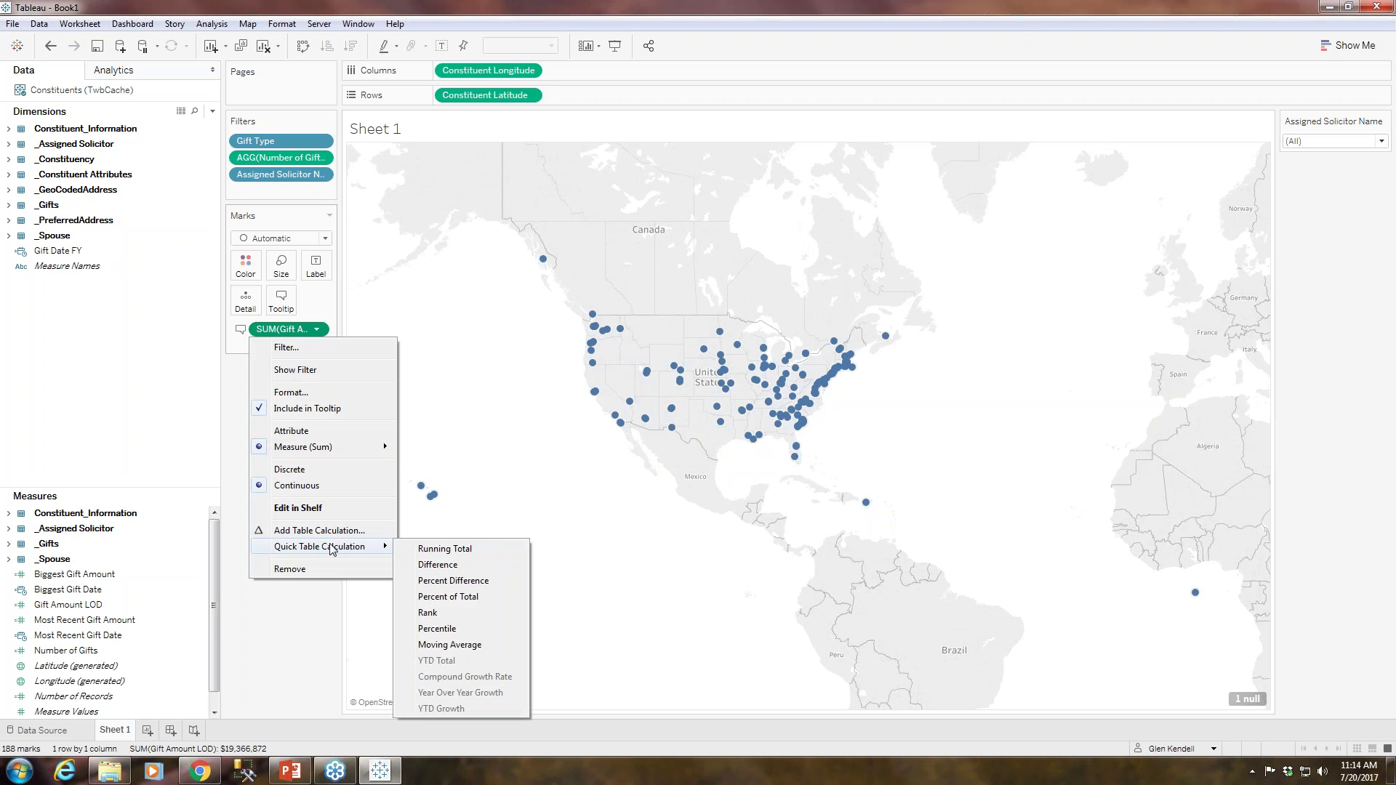
pyautogui.moveTo(331, 454)
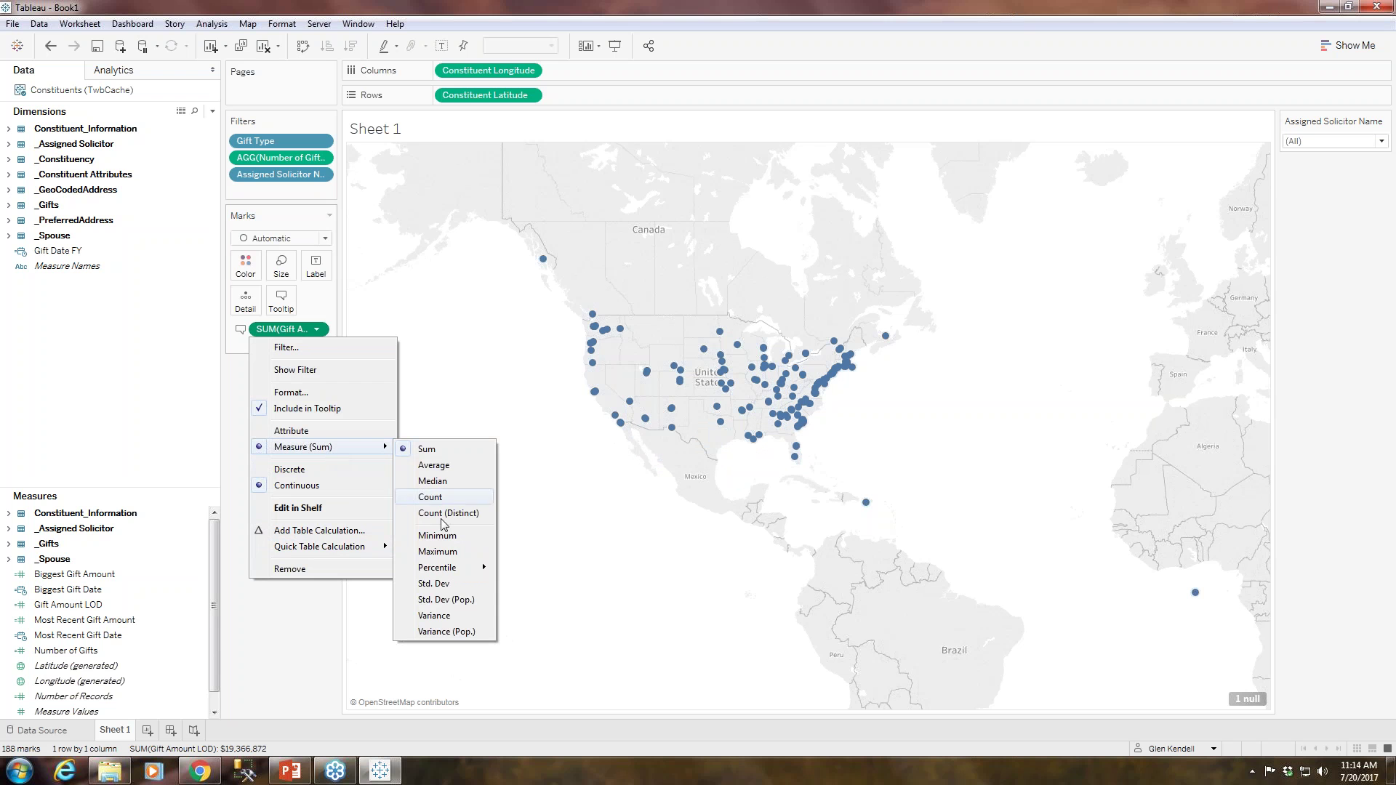
pyautogui.press('Escape')
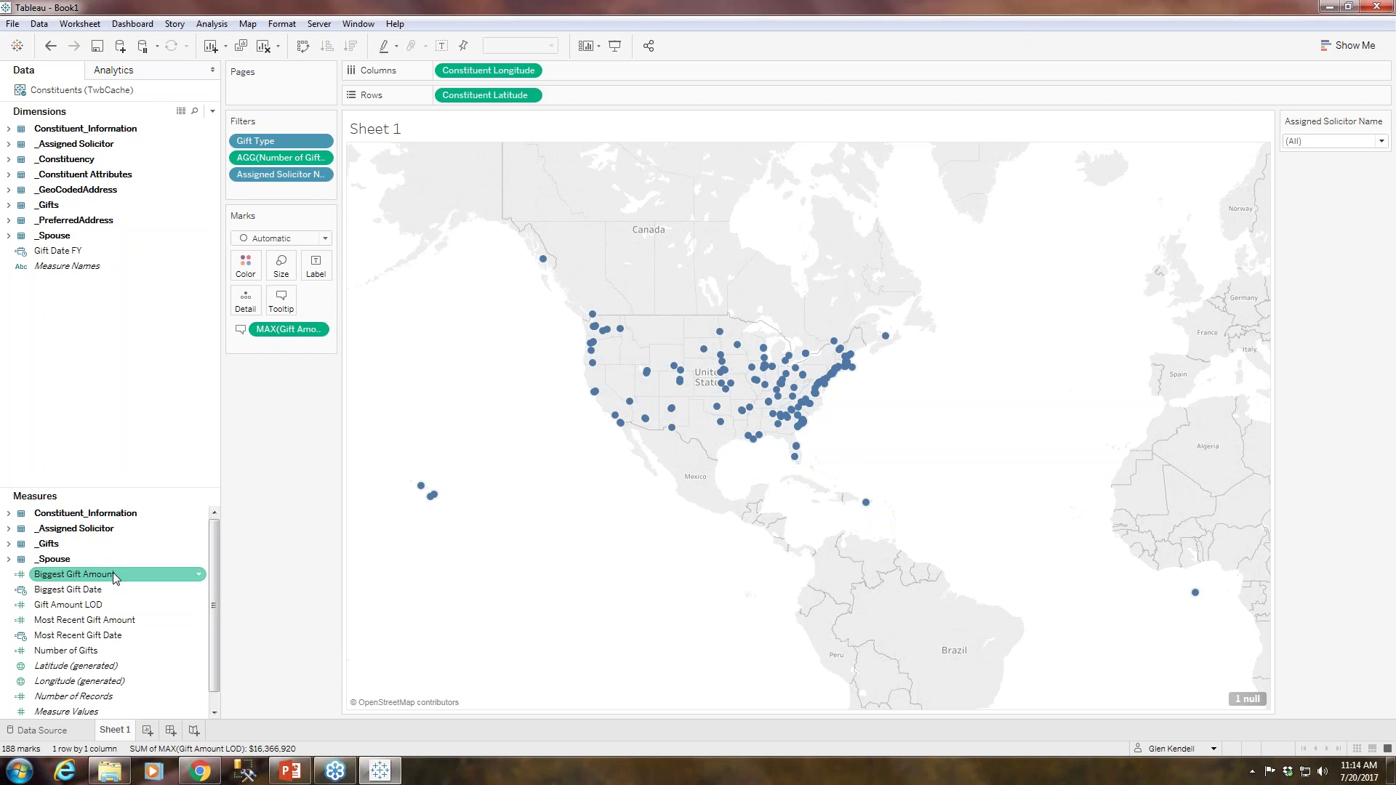
pyautogui.moveTo(207, 573); pyautogui.dragTo(260, 325)
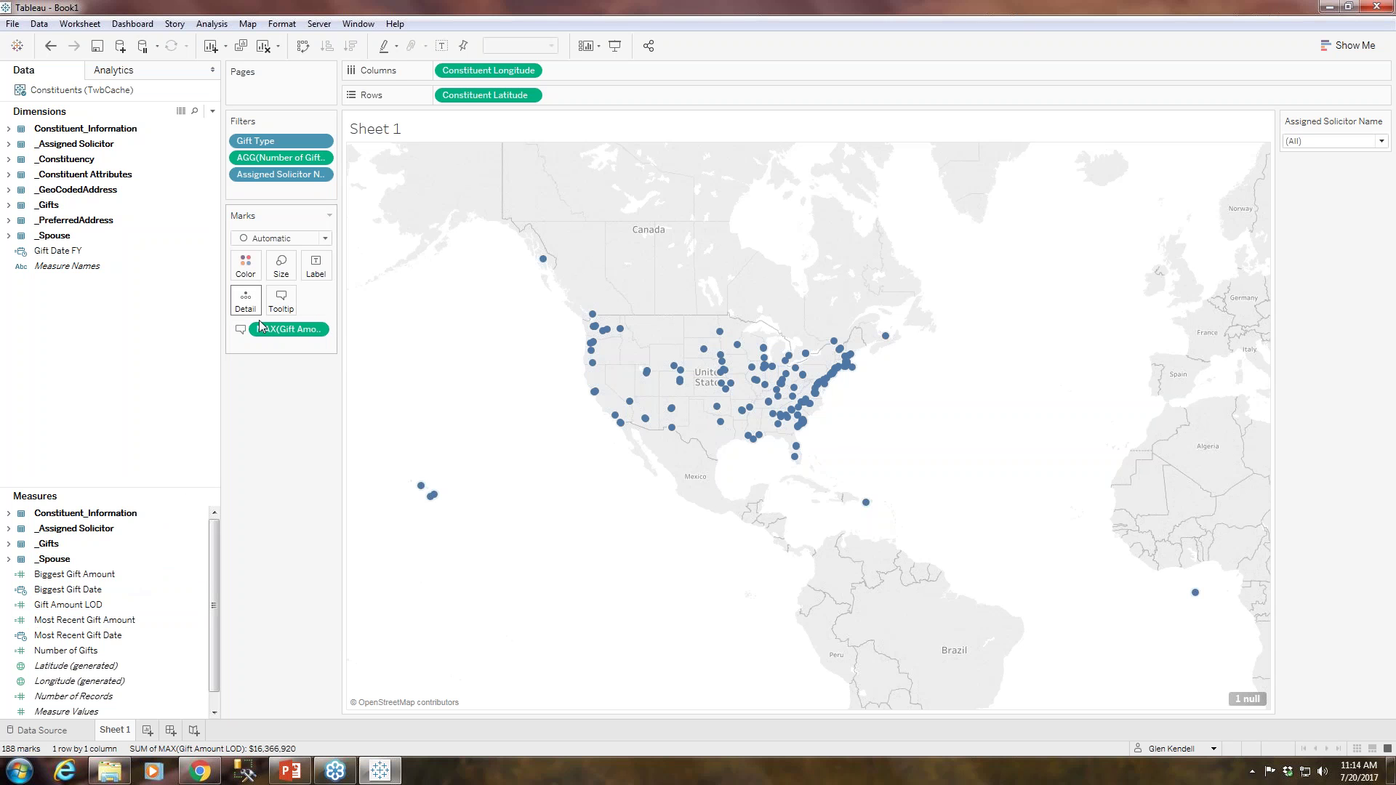
pyautogui.click(316, 329)
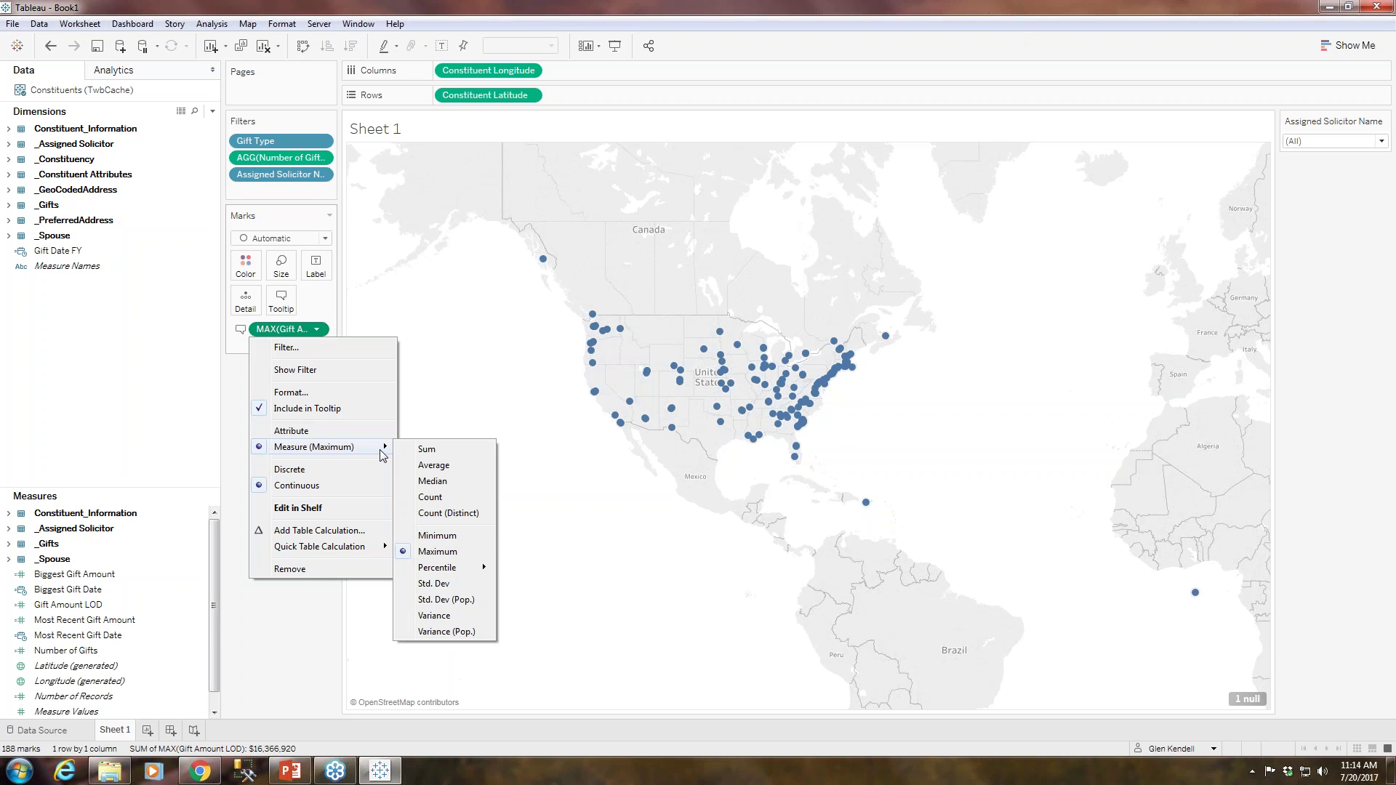
pyautogui.click(229, 415)
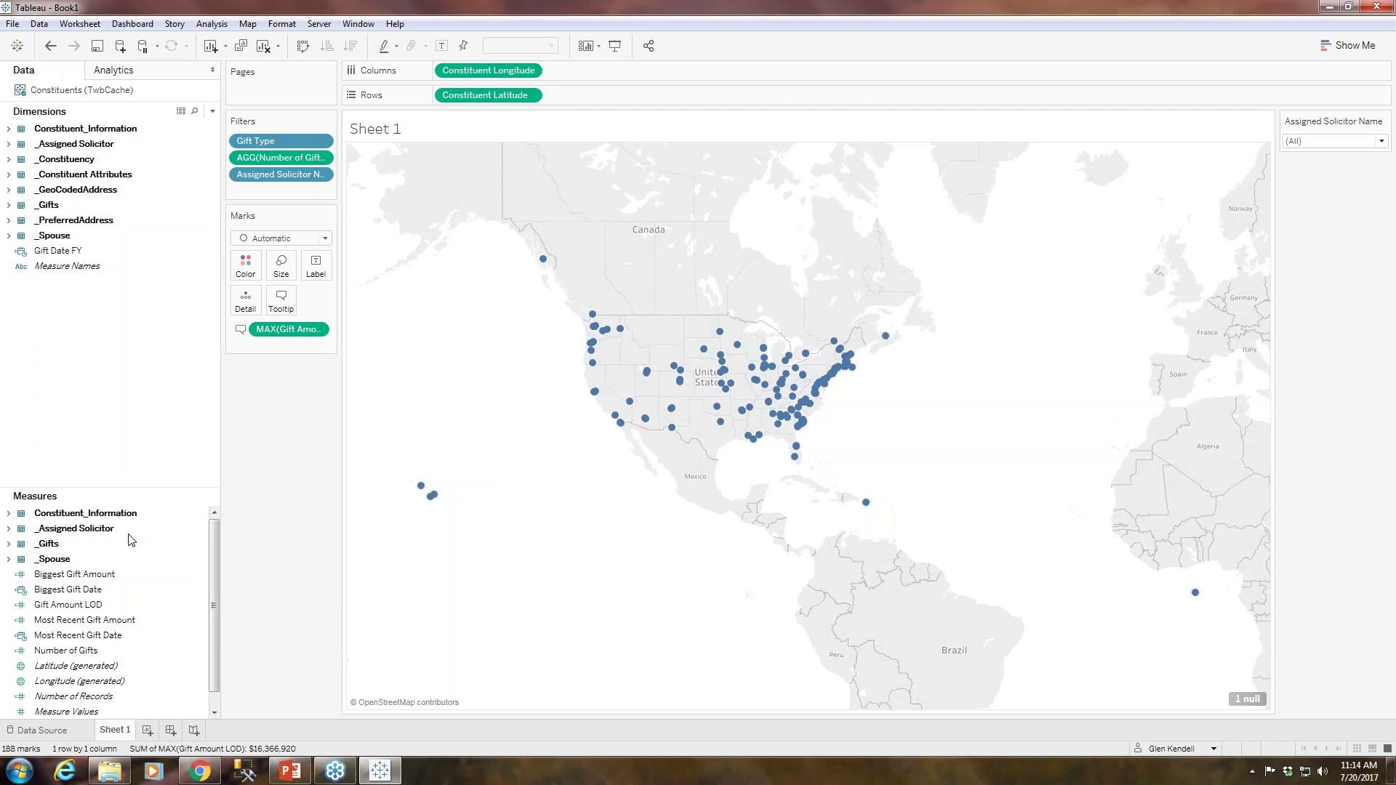
pyautogui.click(50, 48)
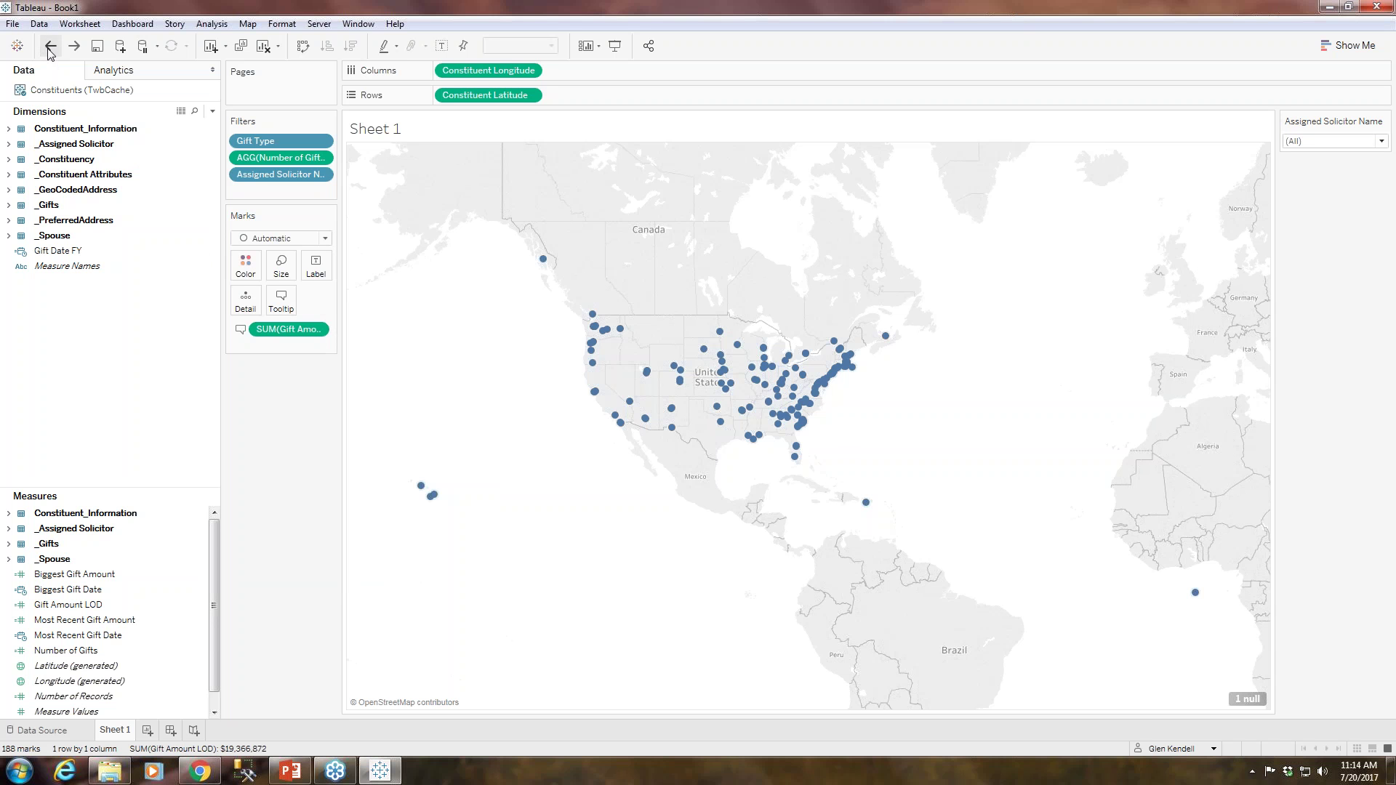
pyautogui.click(50, 48)
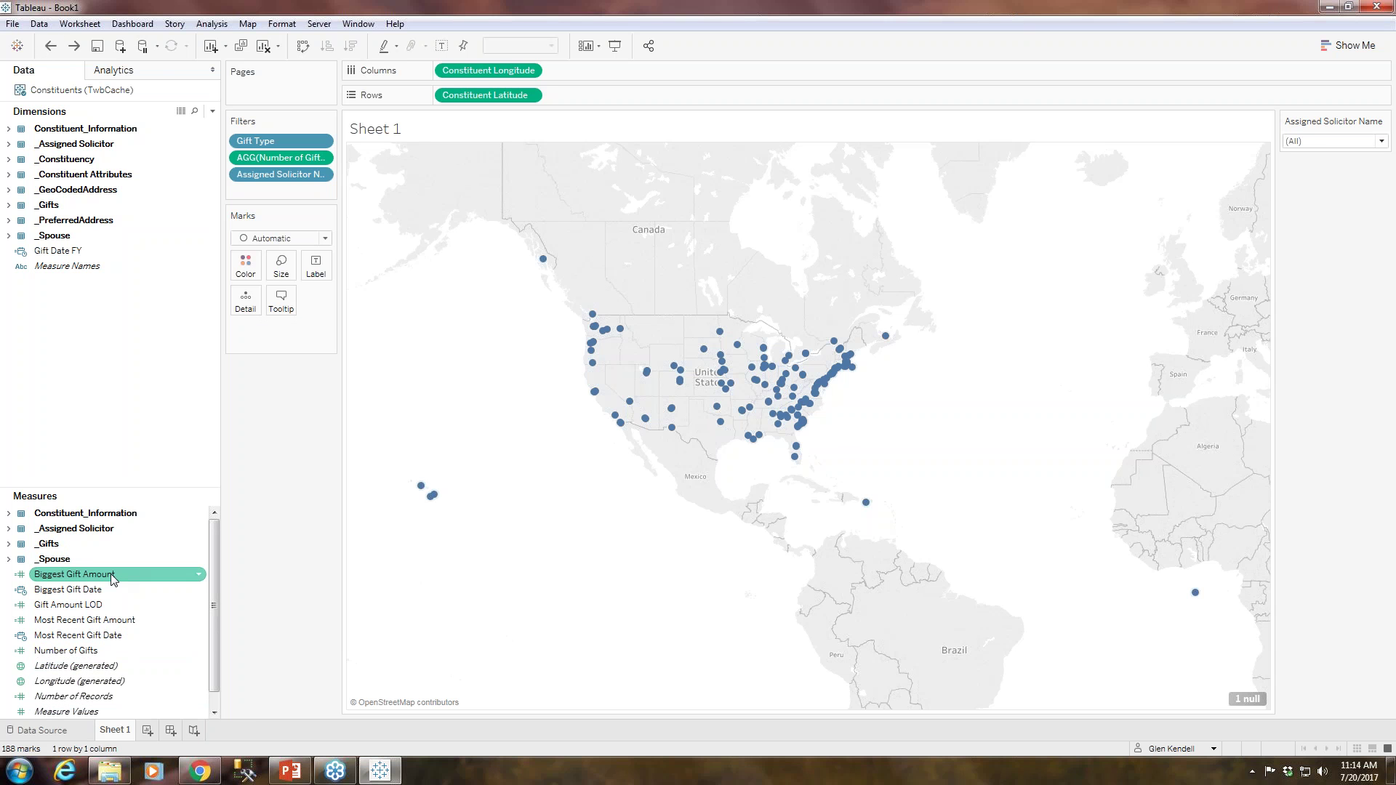
# Add Biggest Gift Amount to the map's tooltip and check it on a Southern California location.
pyautogui.moveTo(112, 575); pyautogui.dragTo(281, 301)
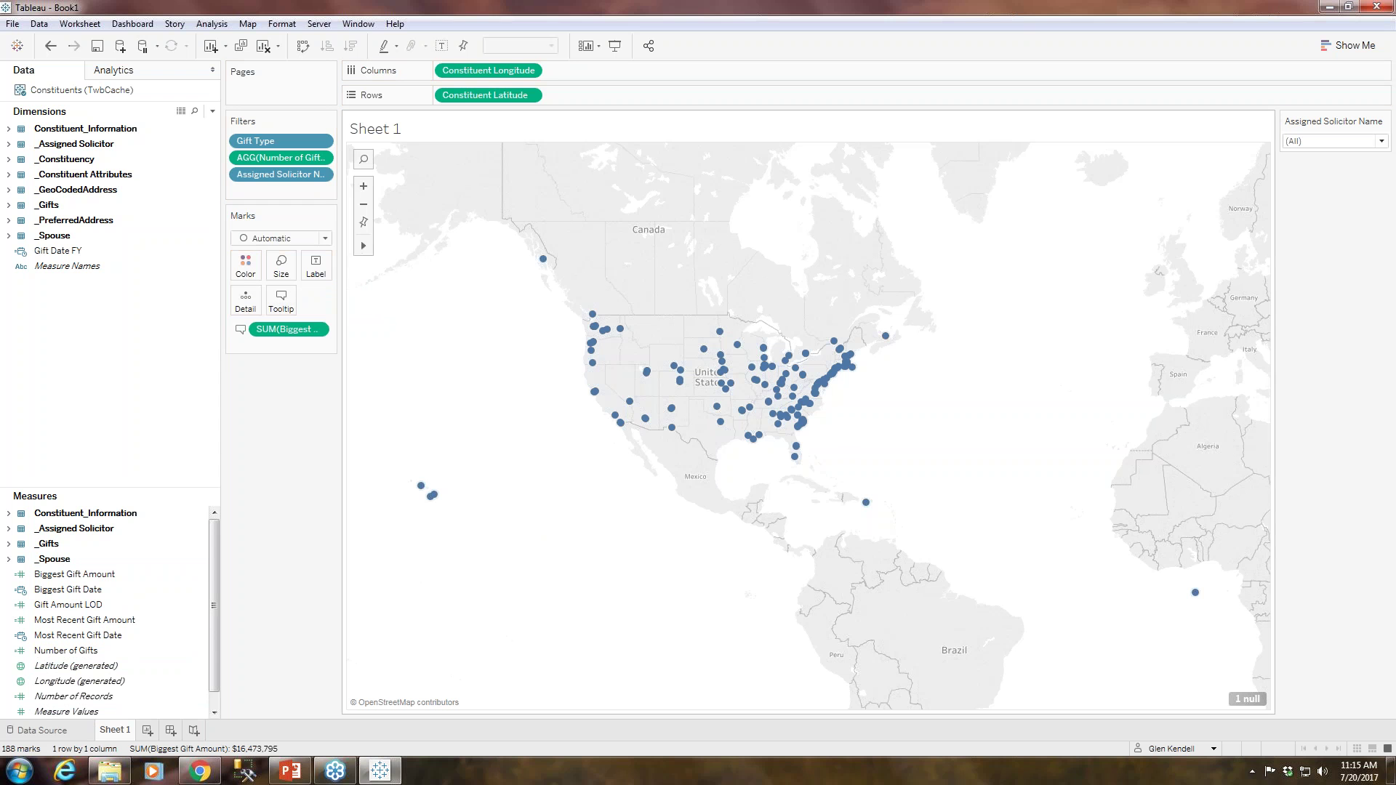
pyautogui.moveTo(620, 423)
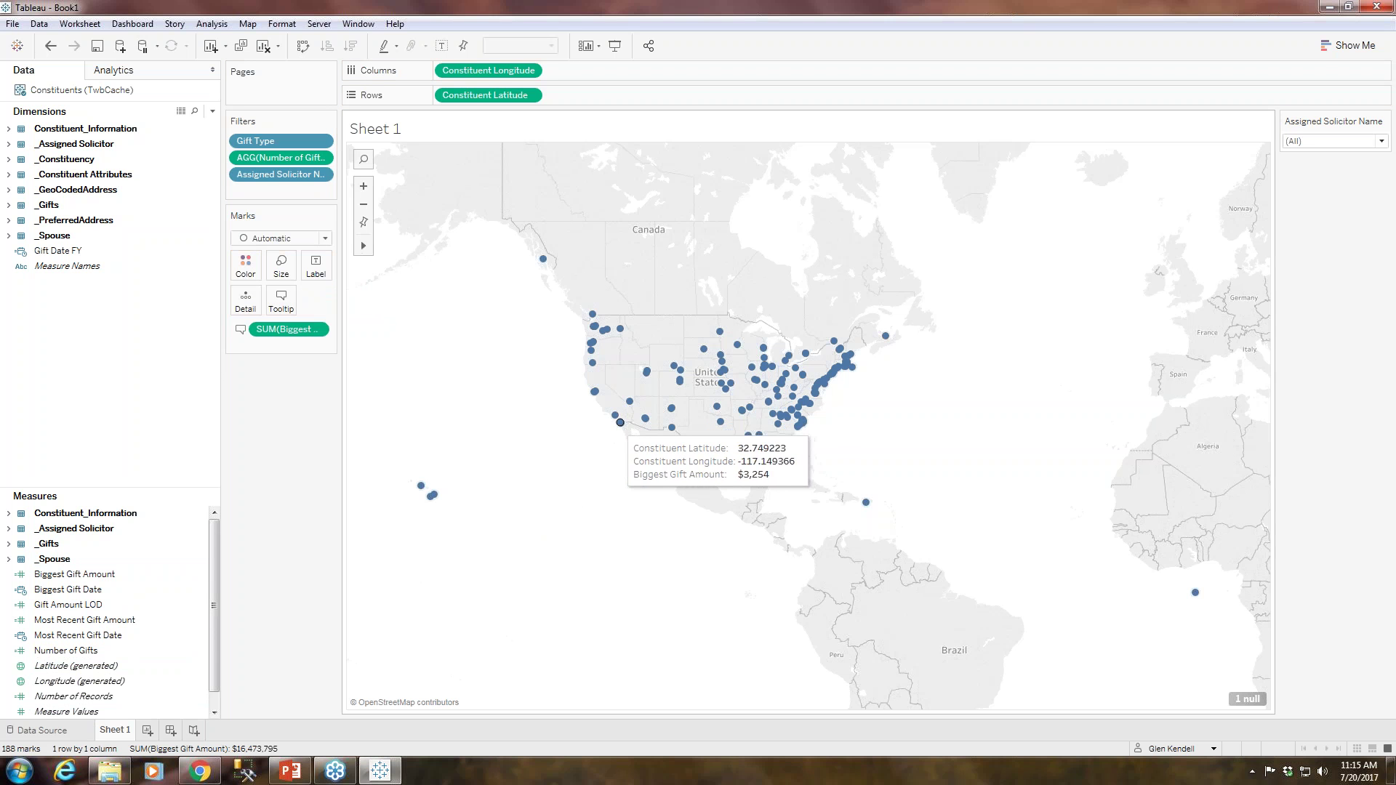
# Create an editable copy of the Biggest Gift Date measure to read its full formula, and undo the copy.
pyautogui.rightClick(87, 594)
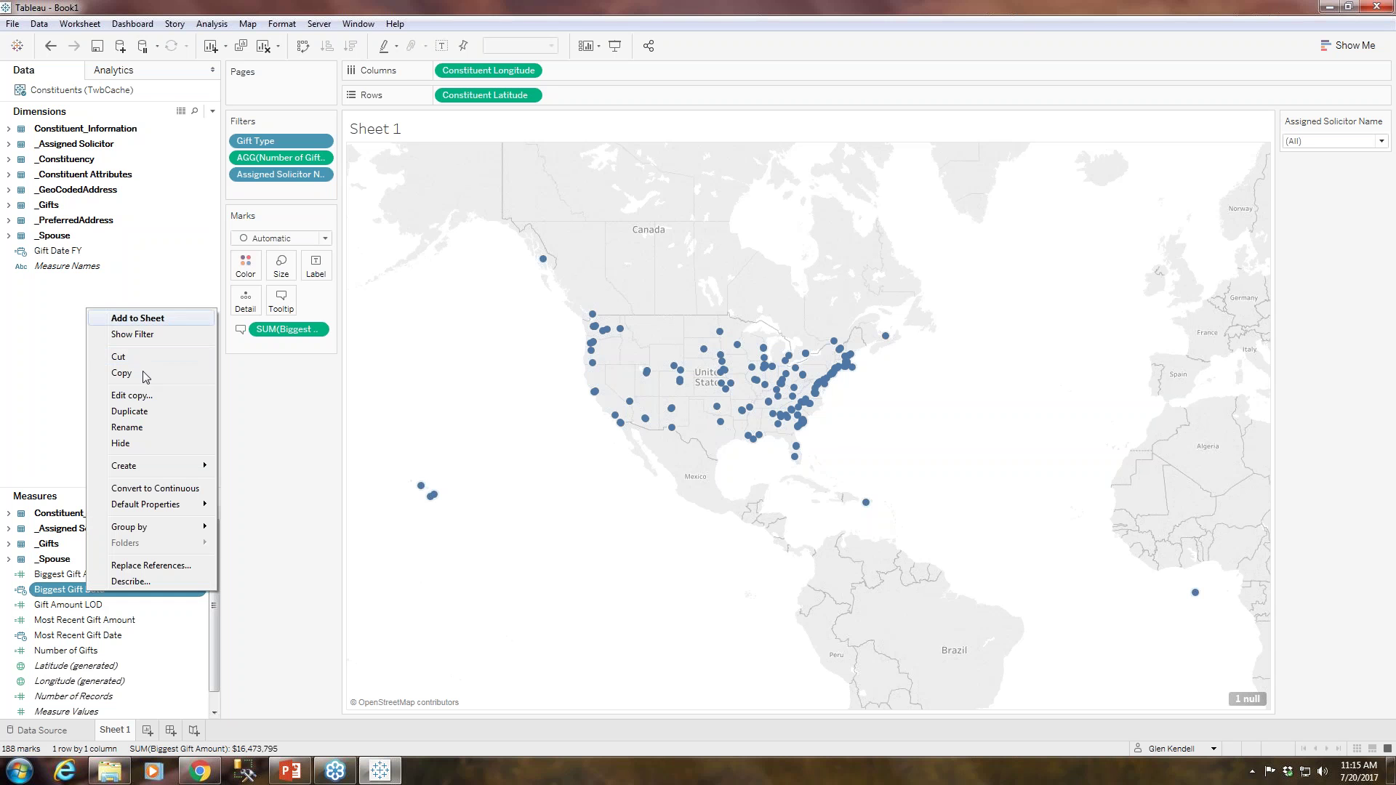
pyautogui.click(142, 395)
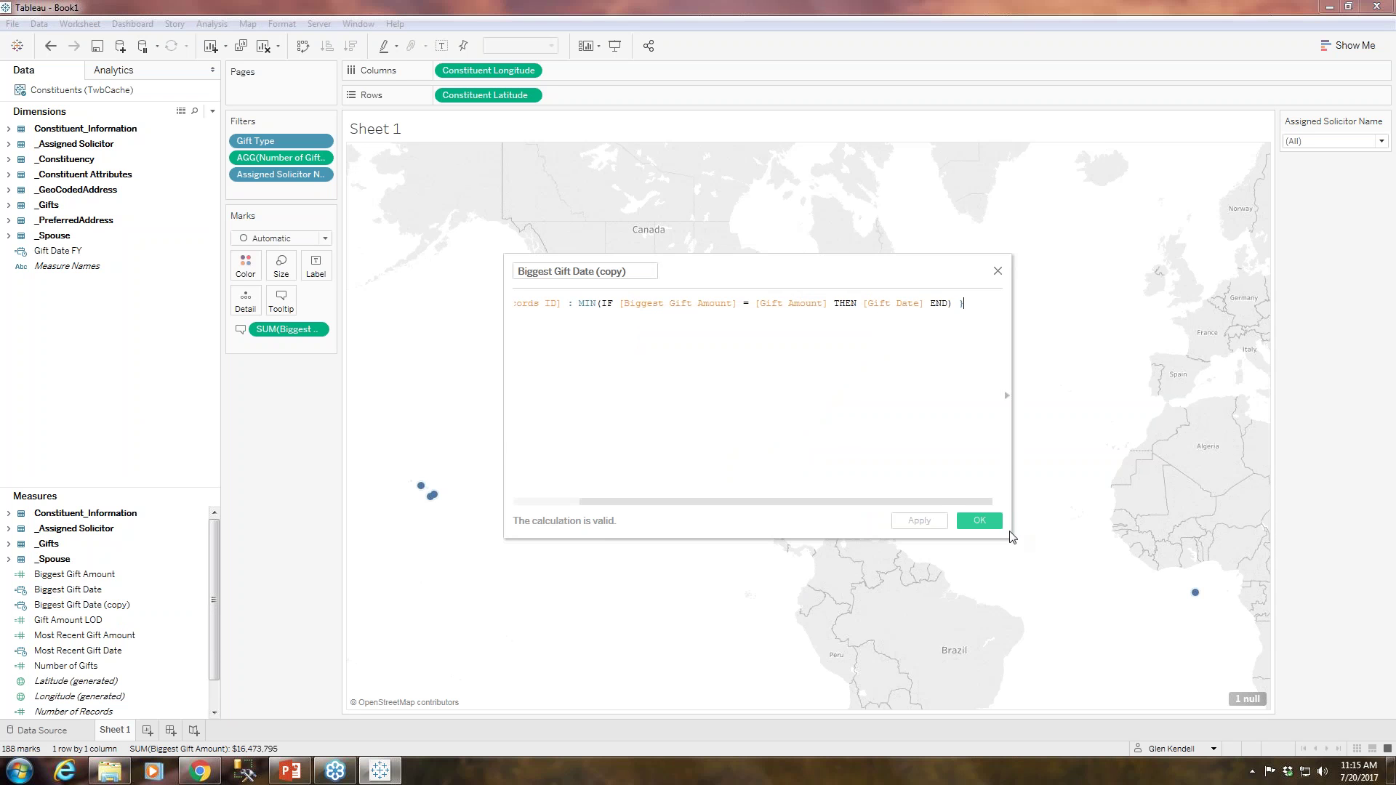
pyautogui.moveTo(1009, 537); pyautogui.dragTo(1140, 673)
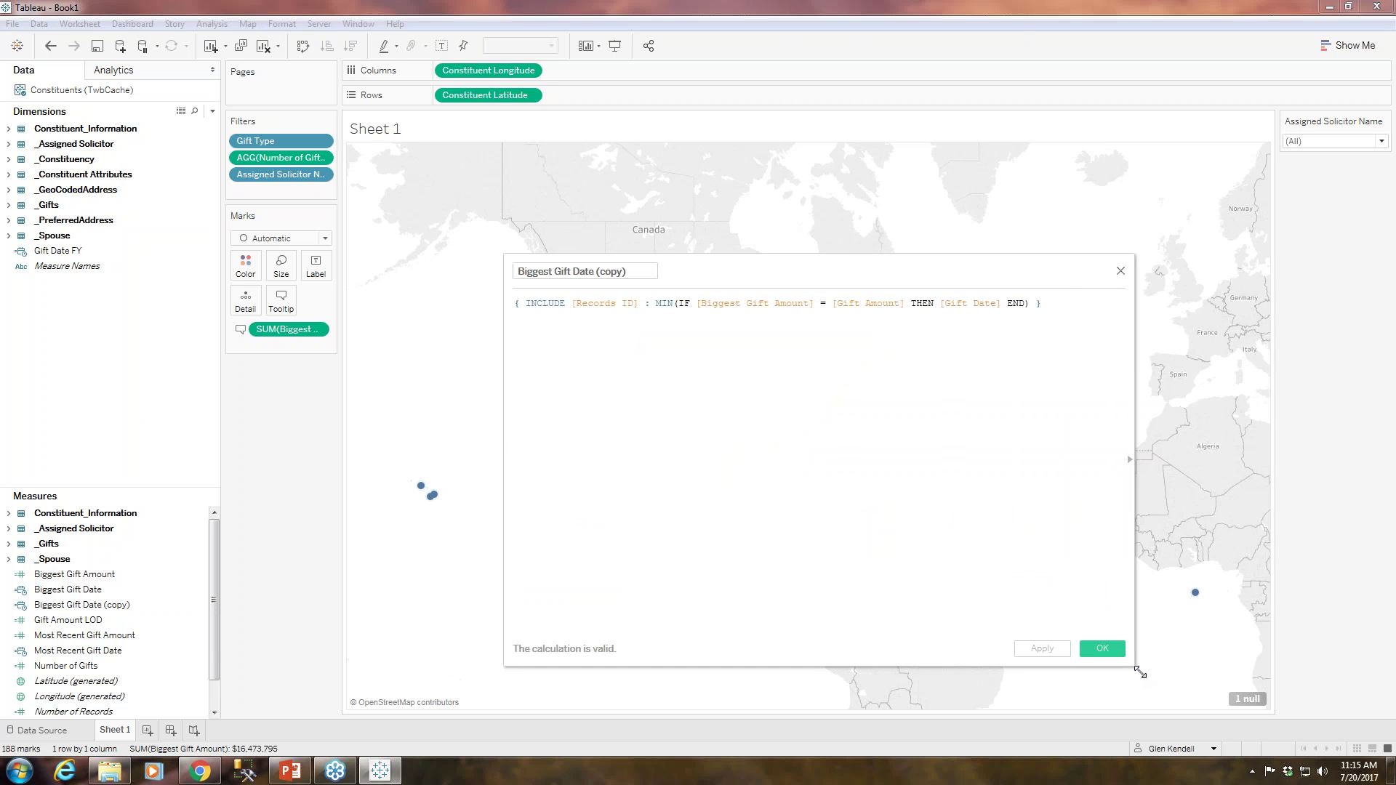
pyautogui.moveTo(886, 281); pyautogui.dragTo(767, 203)
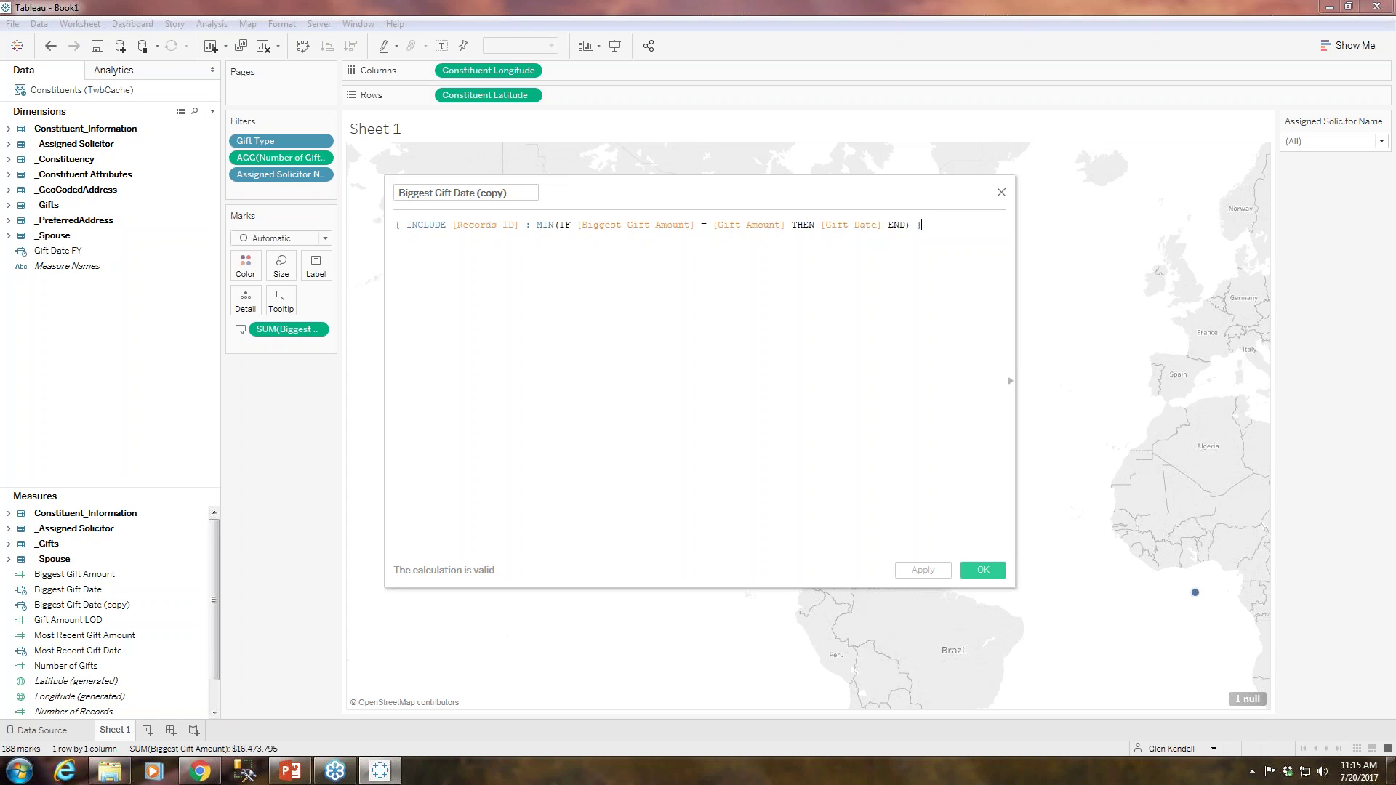
pyautogui.click(88, 576)
pyautogui.click(1001, 193)
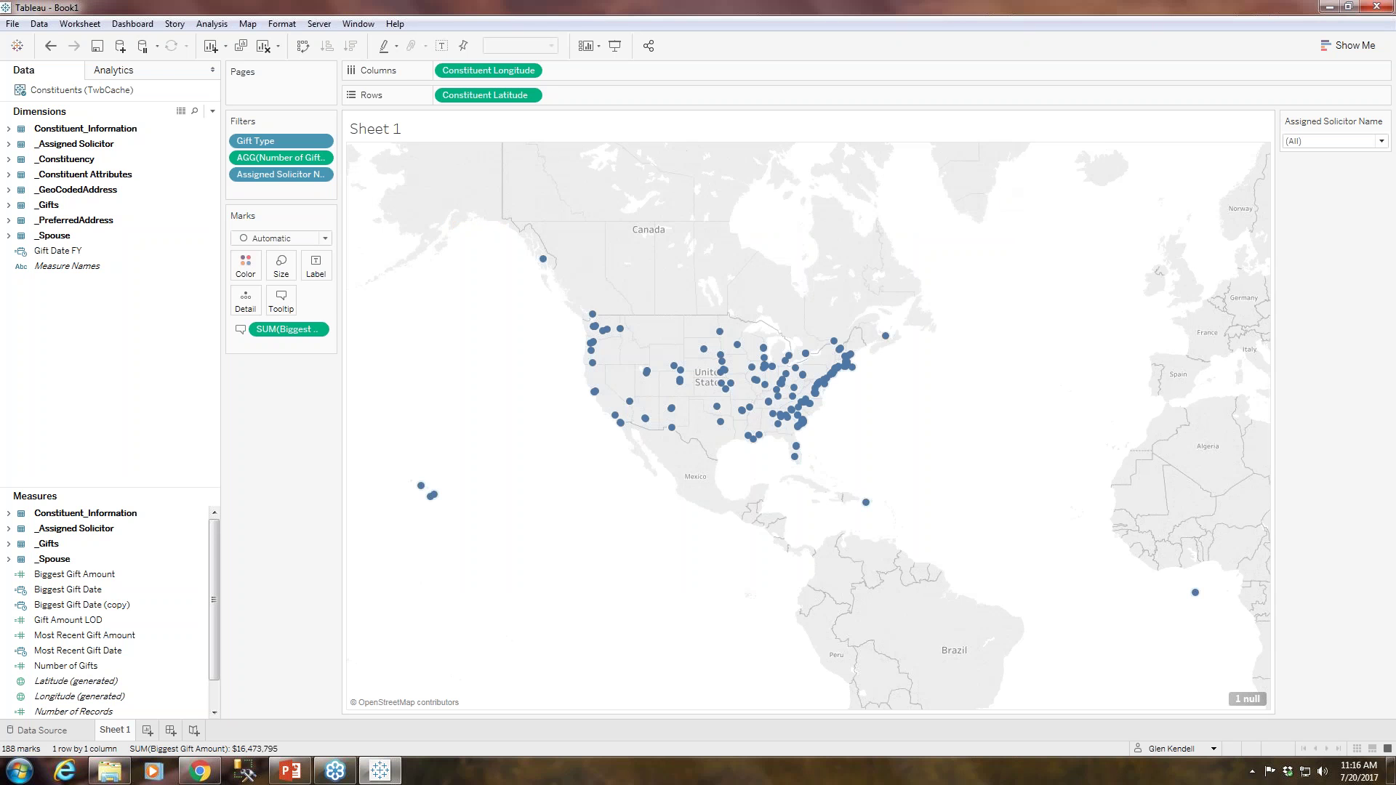
pyautogui.click(129, 608)
pyautogui.click(50, 46)
# Add Biggest Gift Date to the map's tooltip.
pyautogui.click(93, 574)
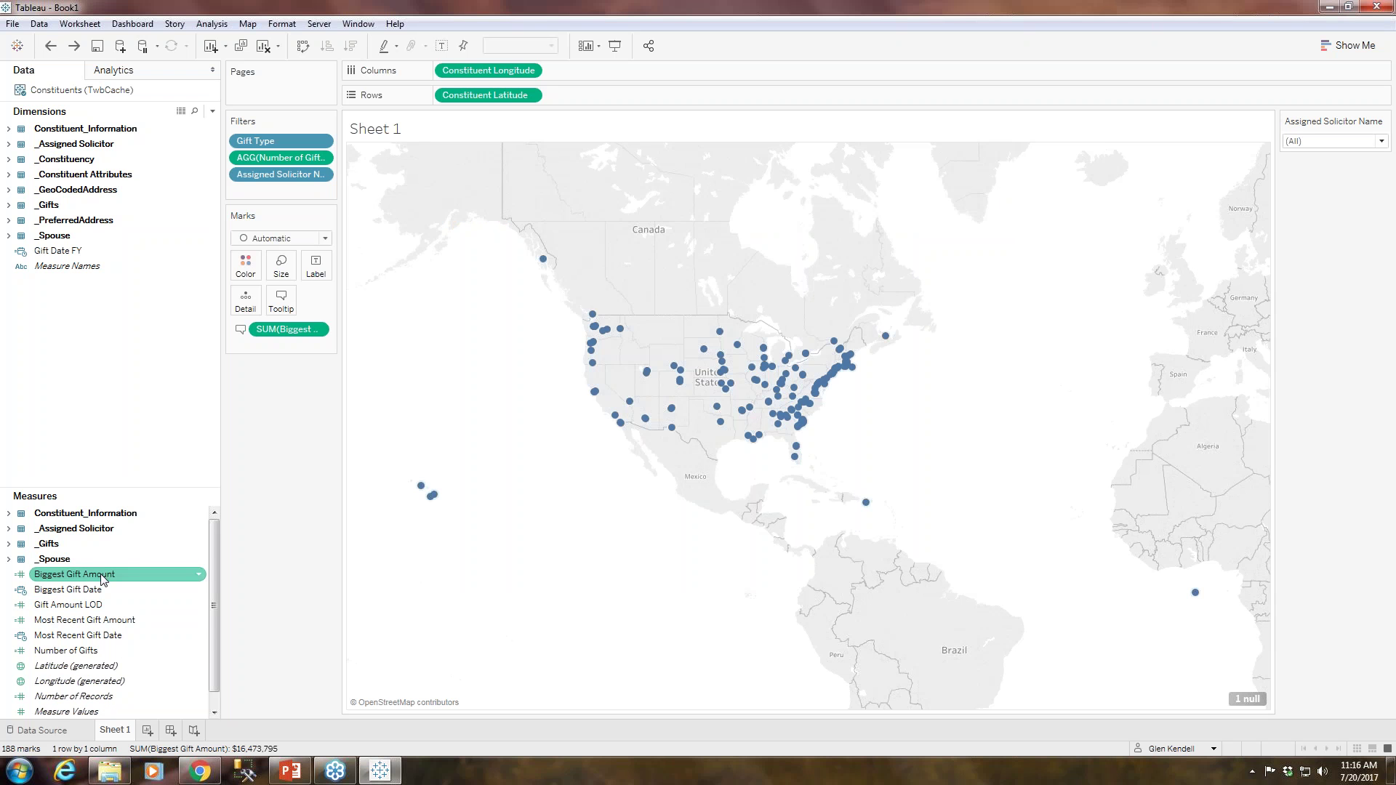
pyautogui.moveTo(108, 578); pyautogui.dragTo(285, 303)
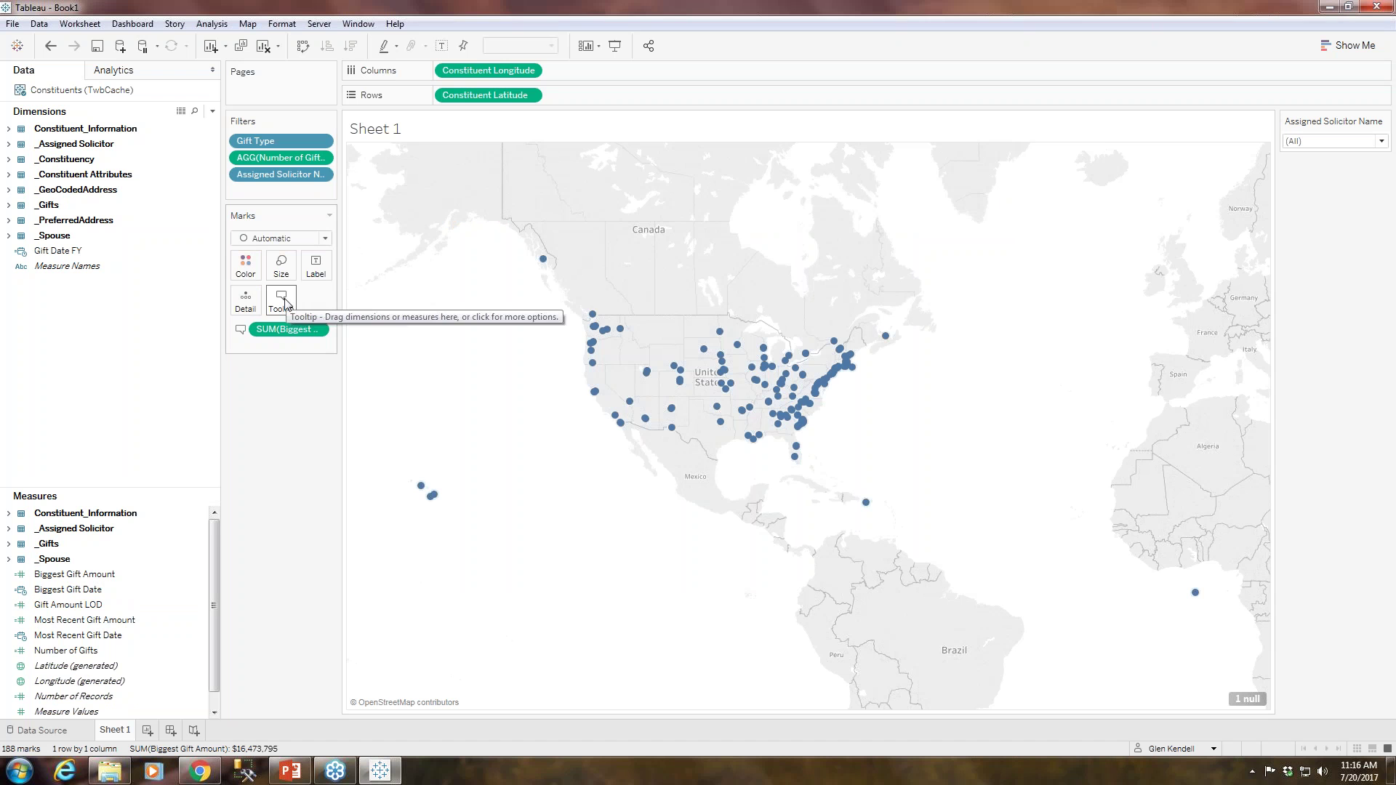
pyautogui.click(101, 591)
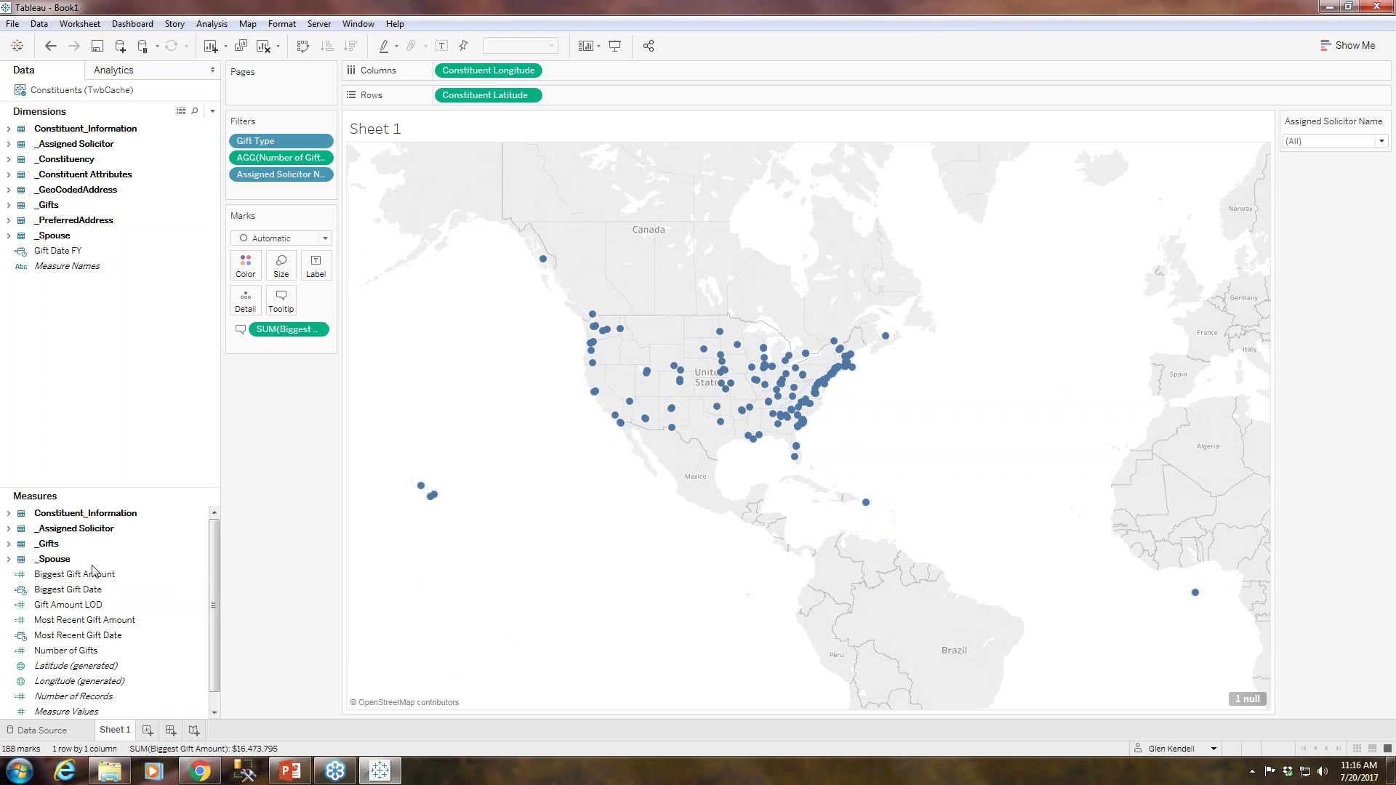
pyautogui.moveTo(96, 588); pyautogui.dragTo(281, 298)
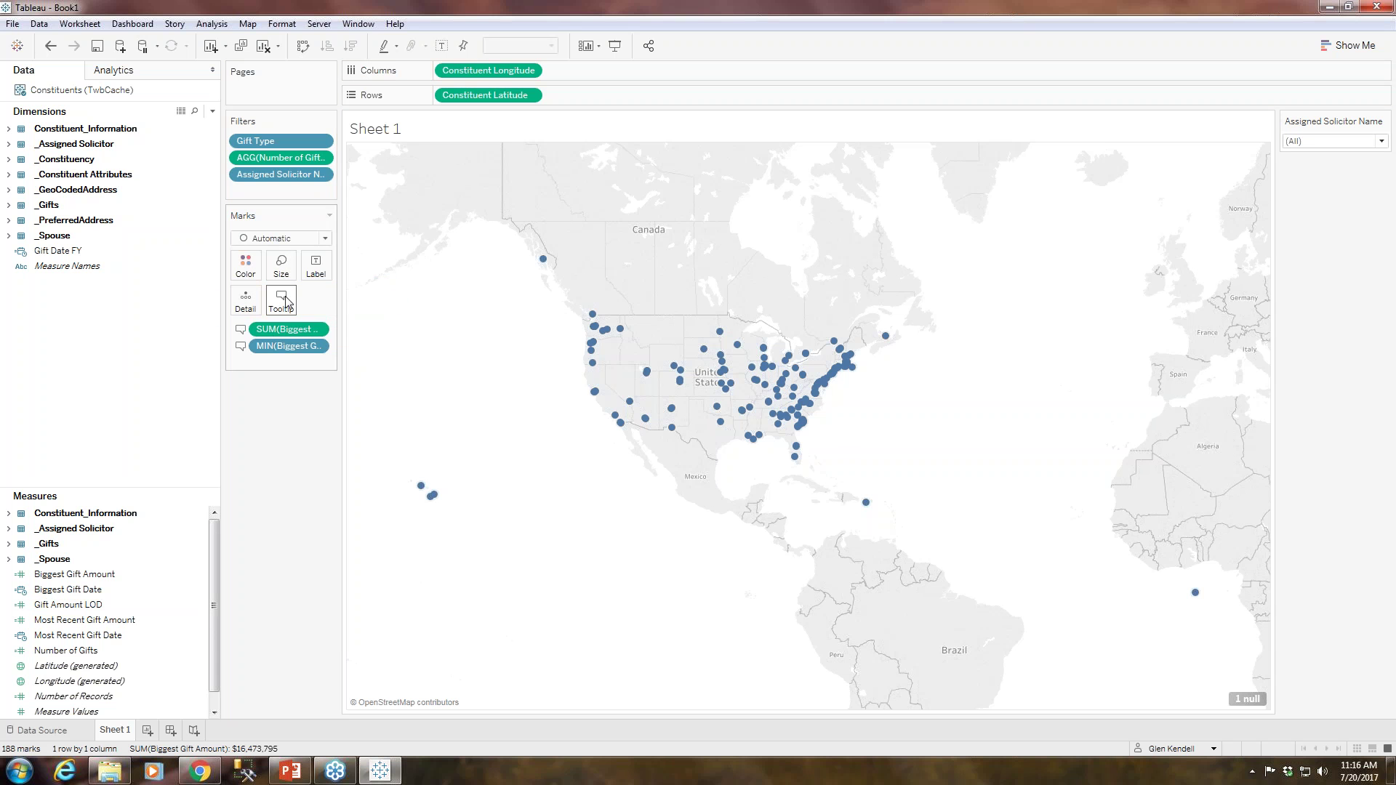
# Create an editable copy of the Most Recent Gift Date measure to read its formula, and undo the copy.
pyautogui.click(201, 664)
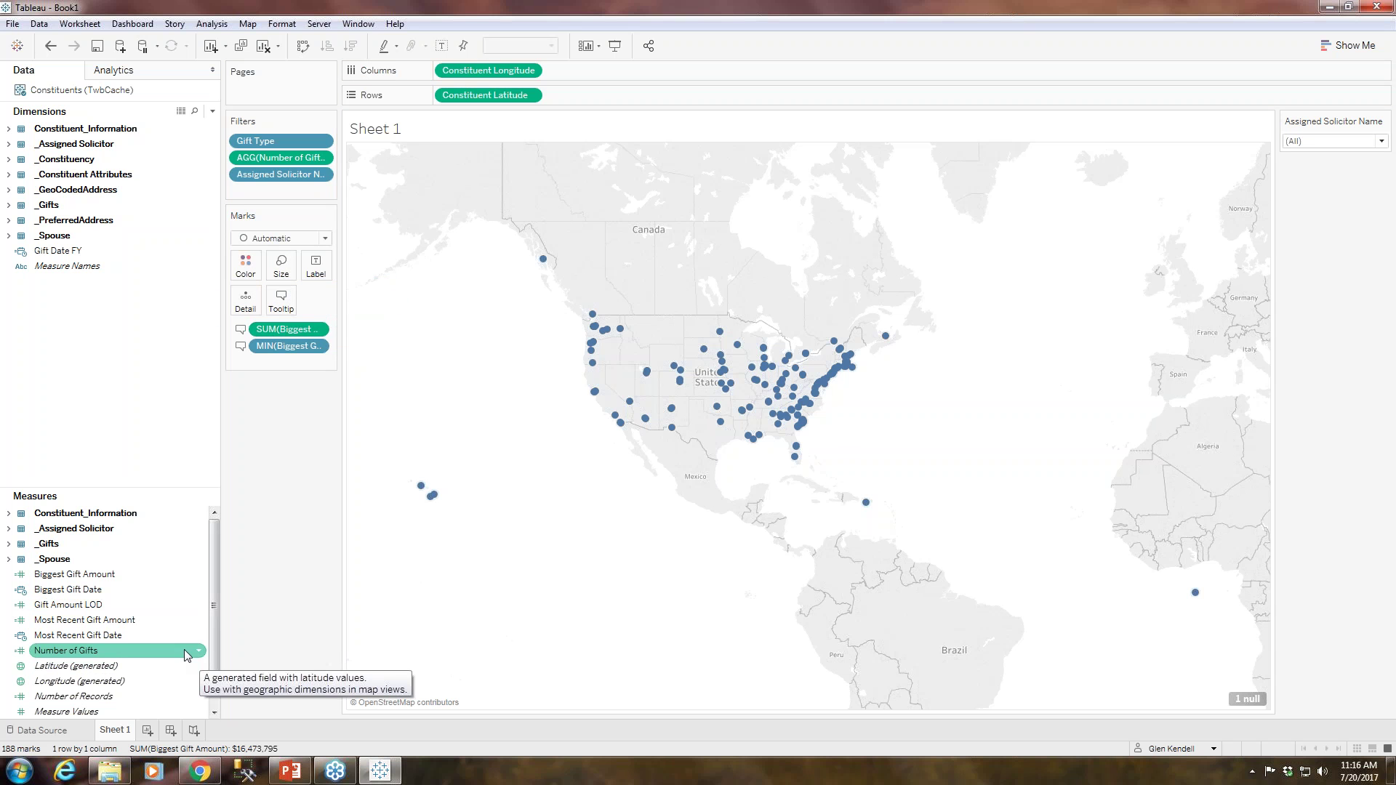
pyautogui.click(93, 622)
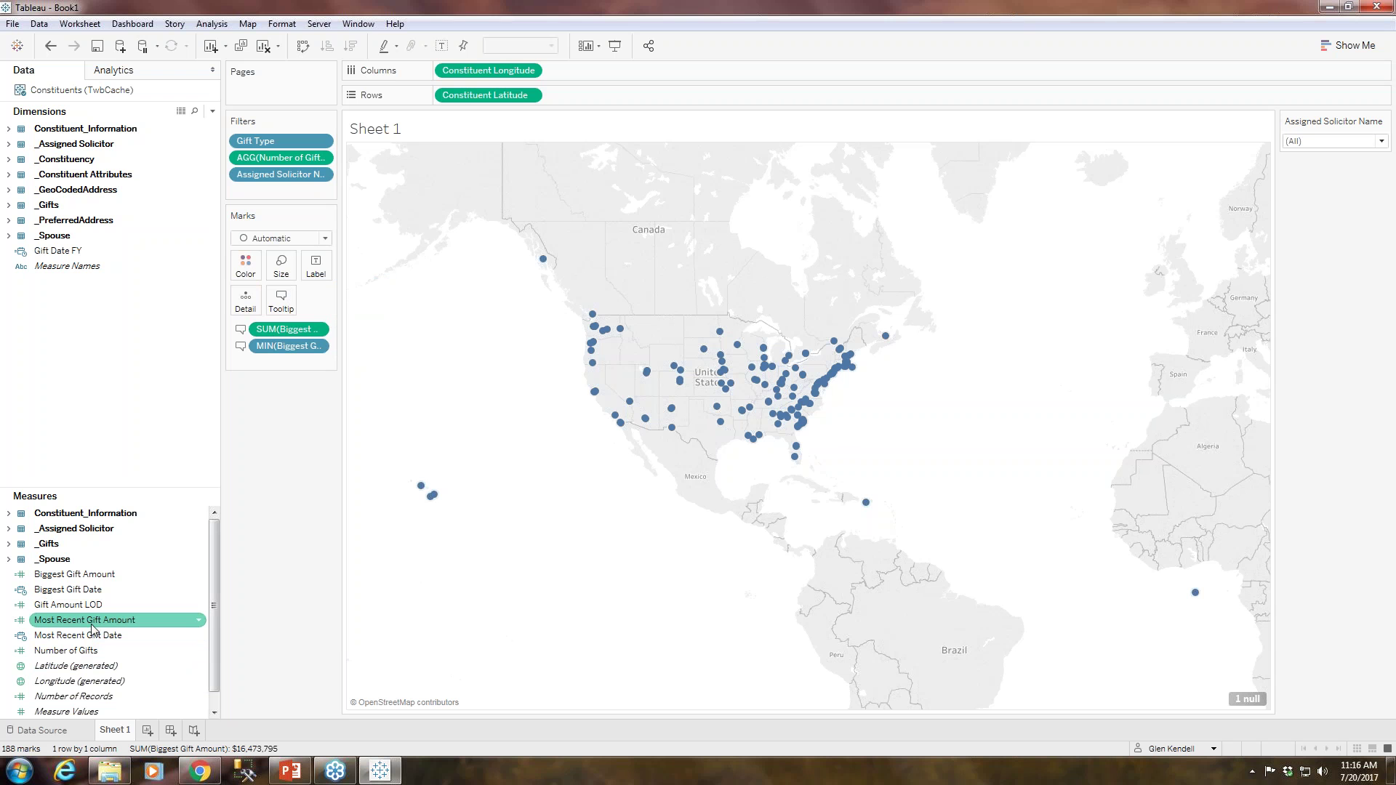
pyautogui.click(85, 636)
pyautogui.click(95, 620)
pyautogui.click(96, 636)
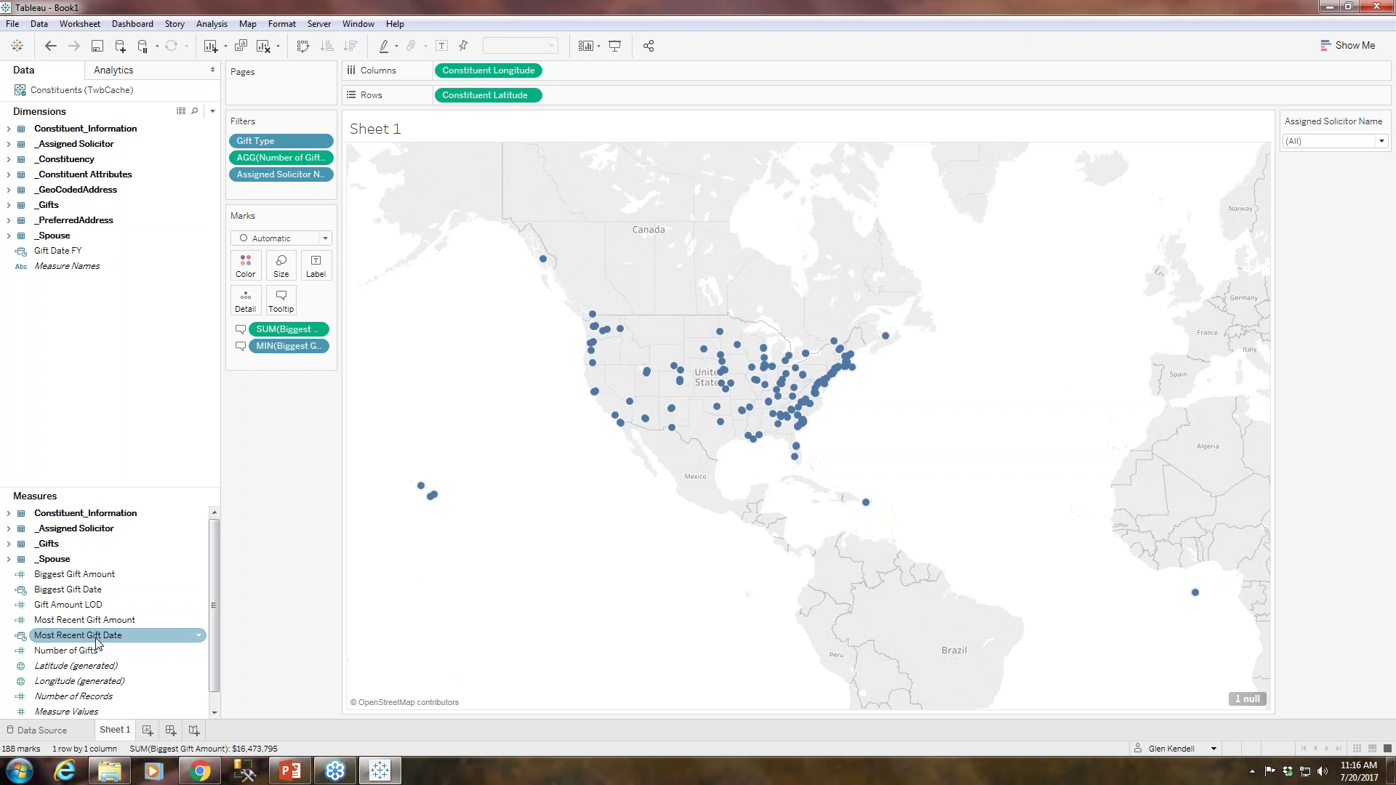
pyautogui.rightClick(96, 640)
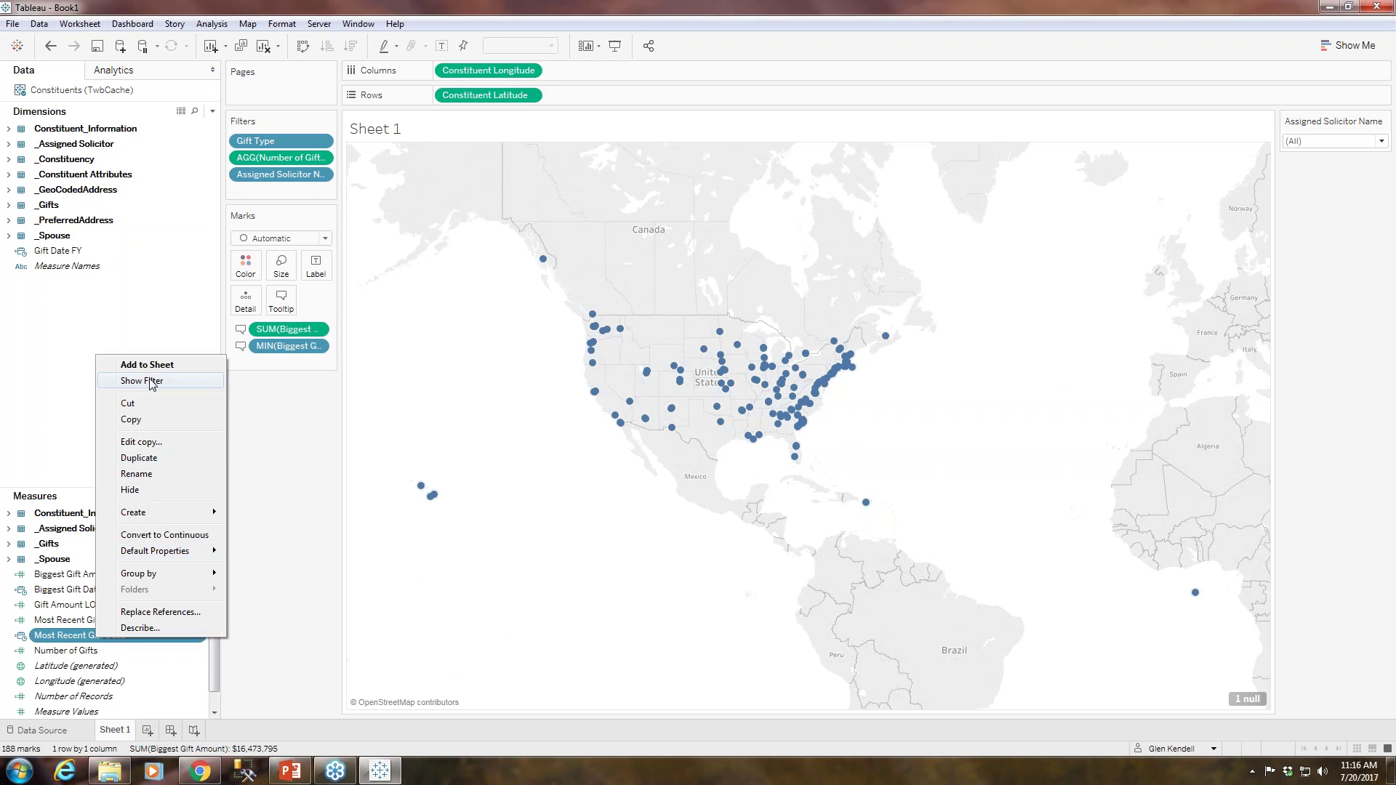
pyautogui.click(142, 442)
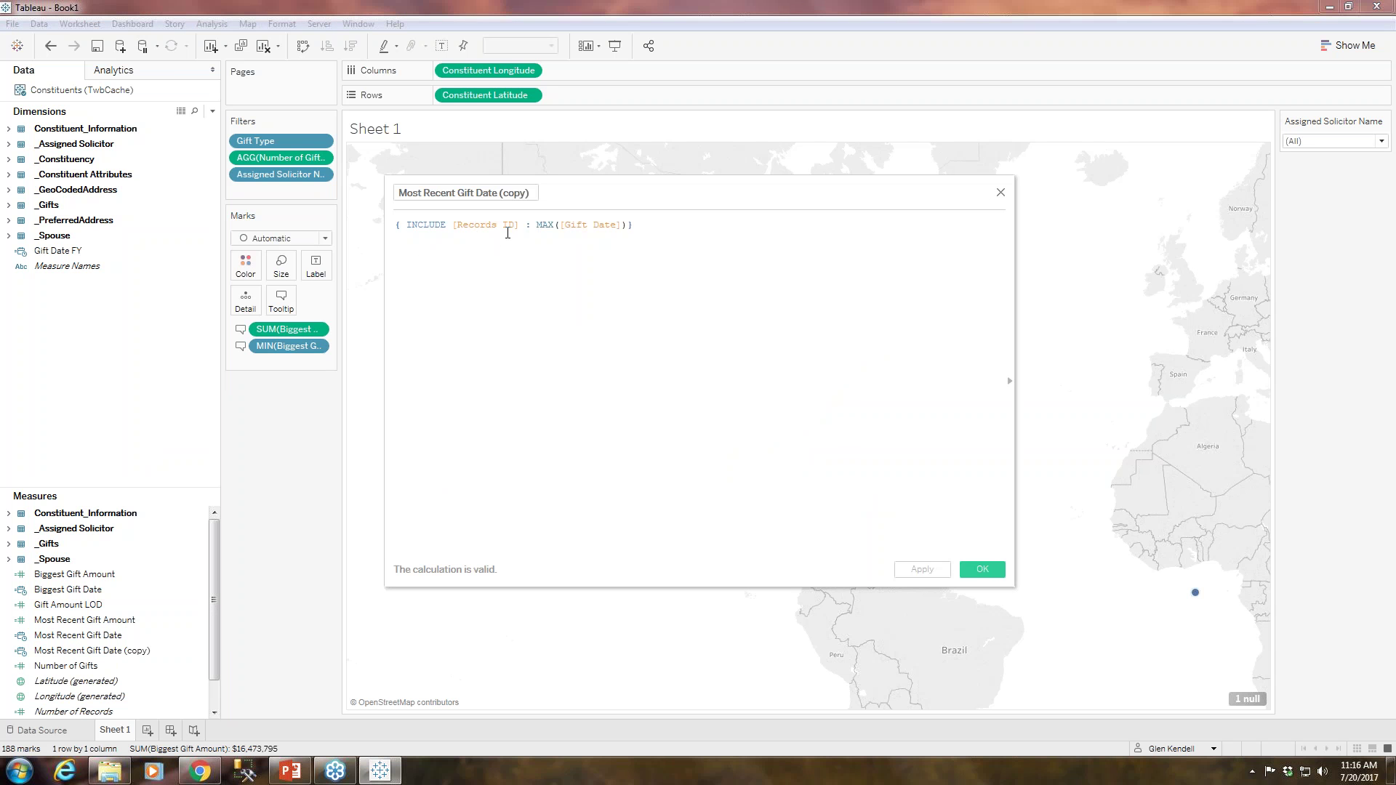
pyautogui.click(1000, 191)
pyautogui.click(50, 45)
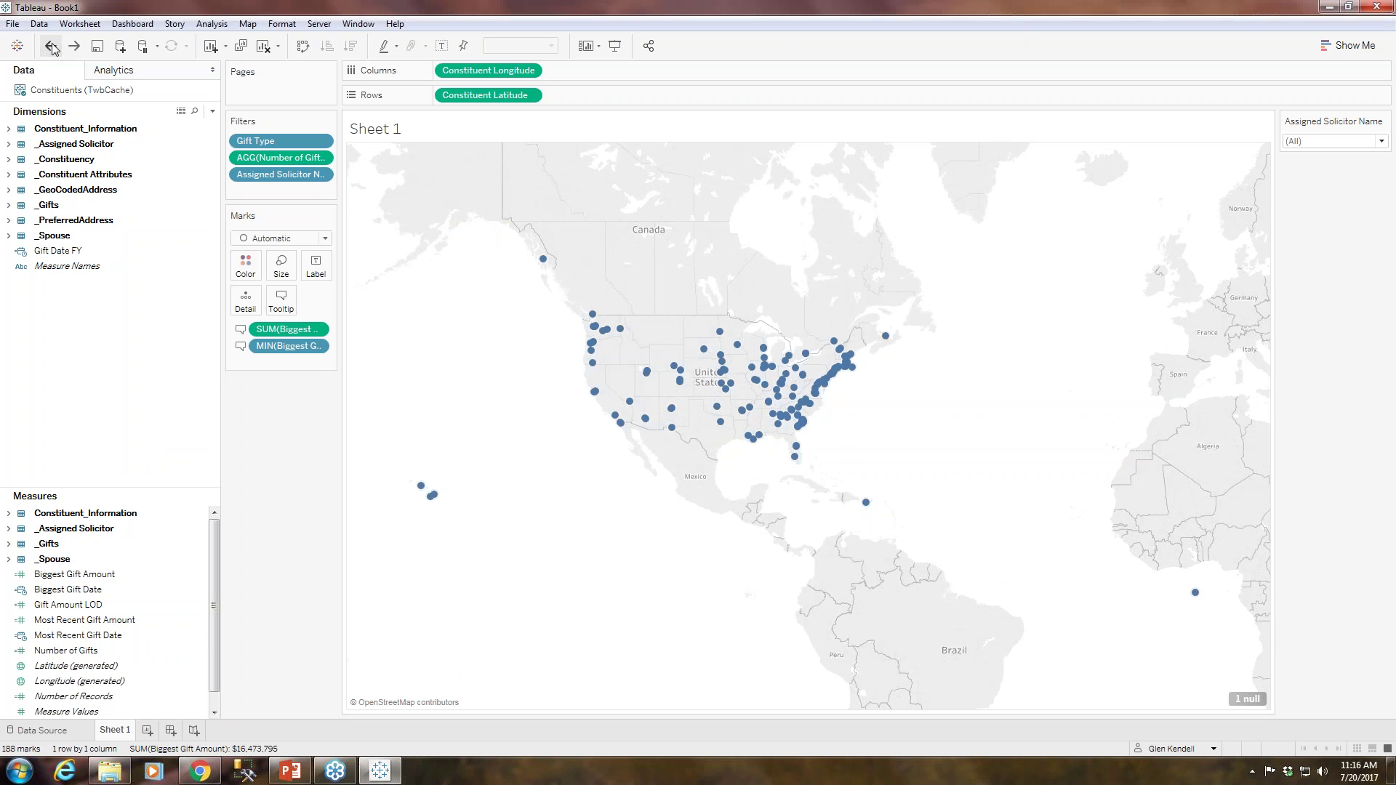
# Create an editable copy of the Most Recent Gift Amount measure to read its formula, and discard the copy.
pyautogui.rightClick(124, 619)
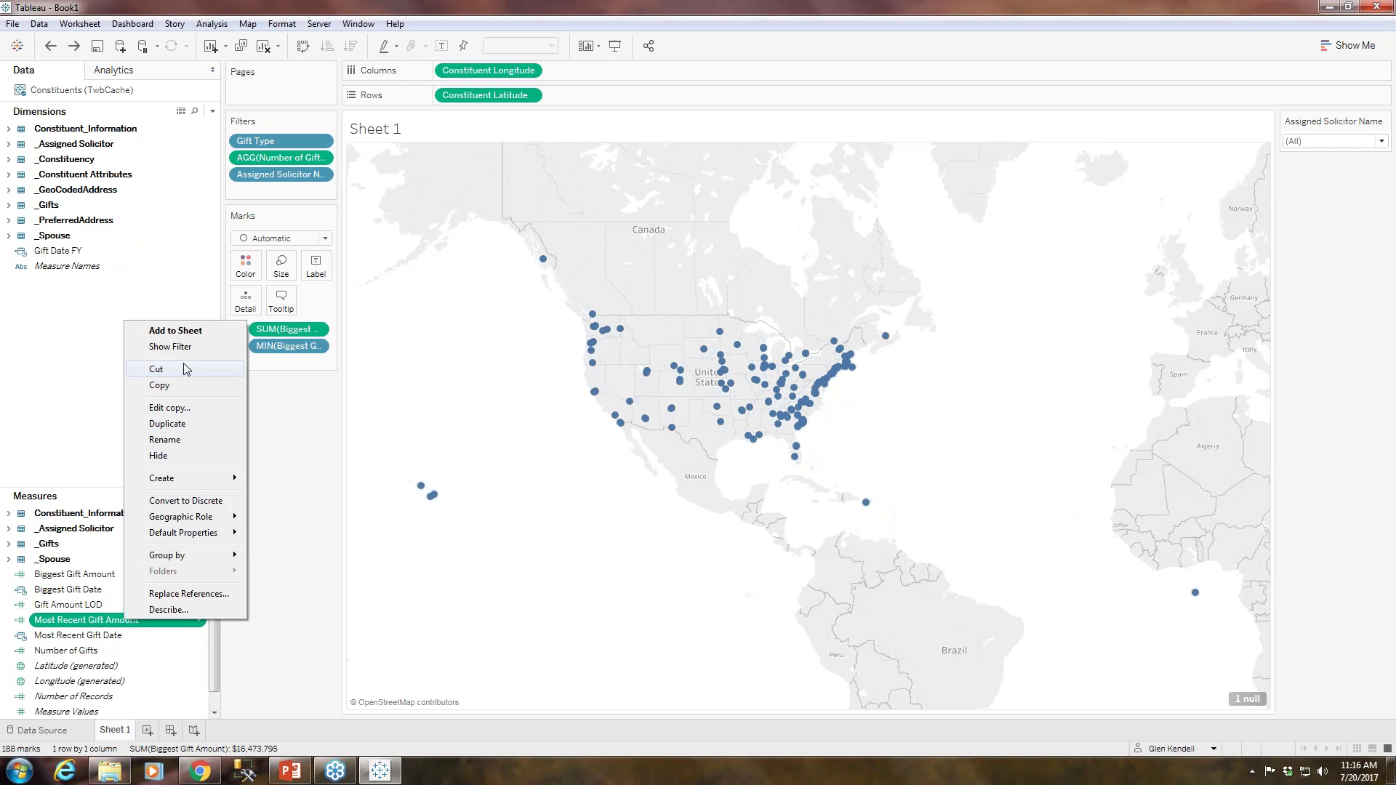
pyautogui.click(185, 412)
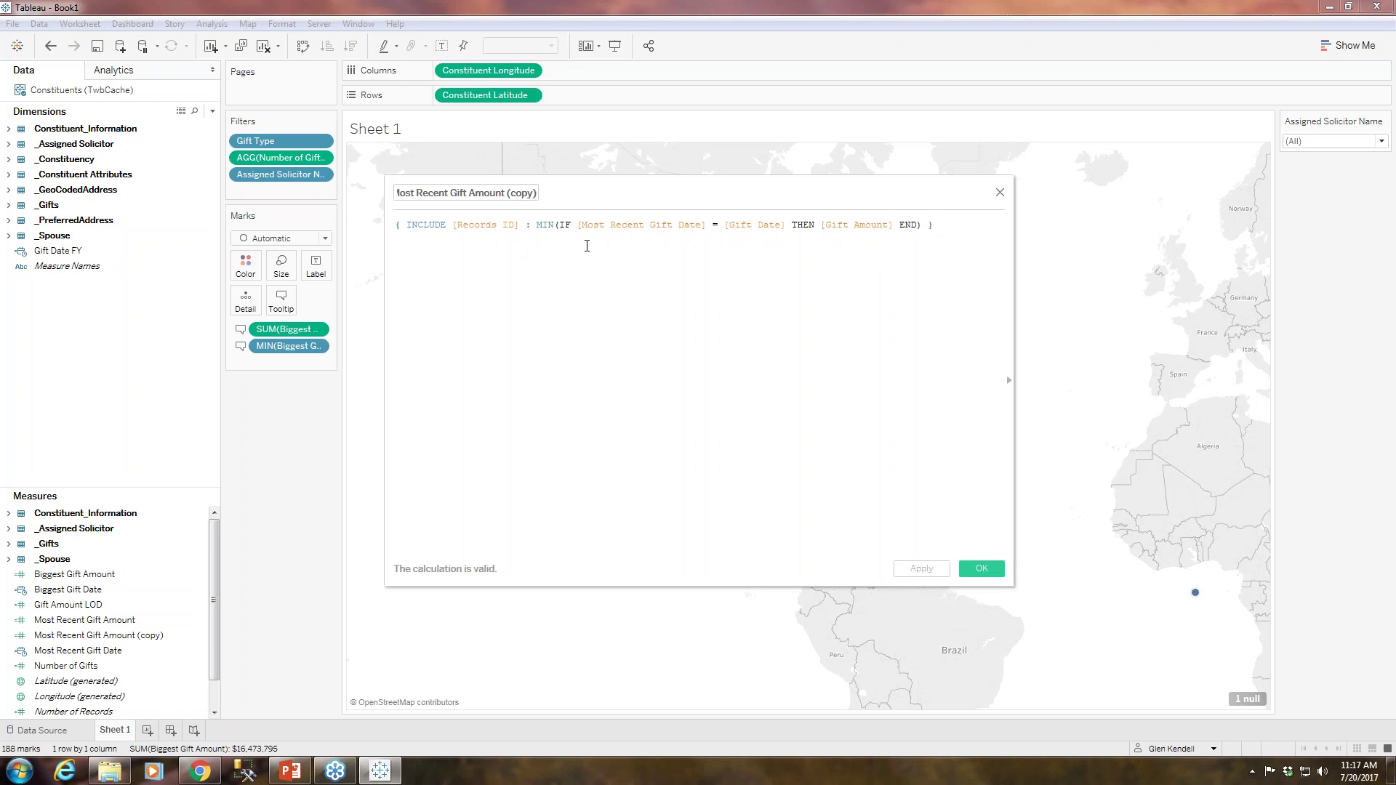
pyautogui.click(1000, 191)
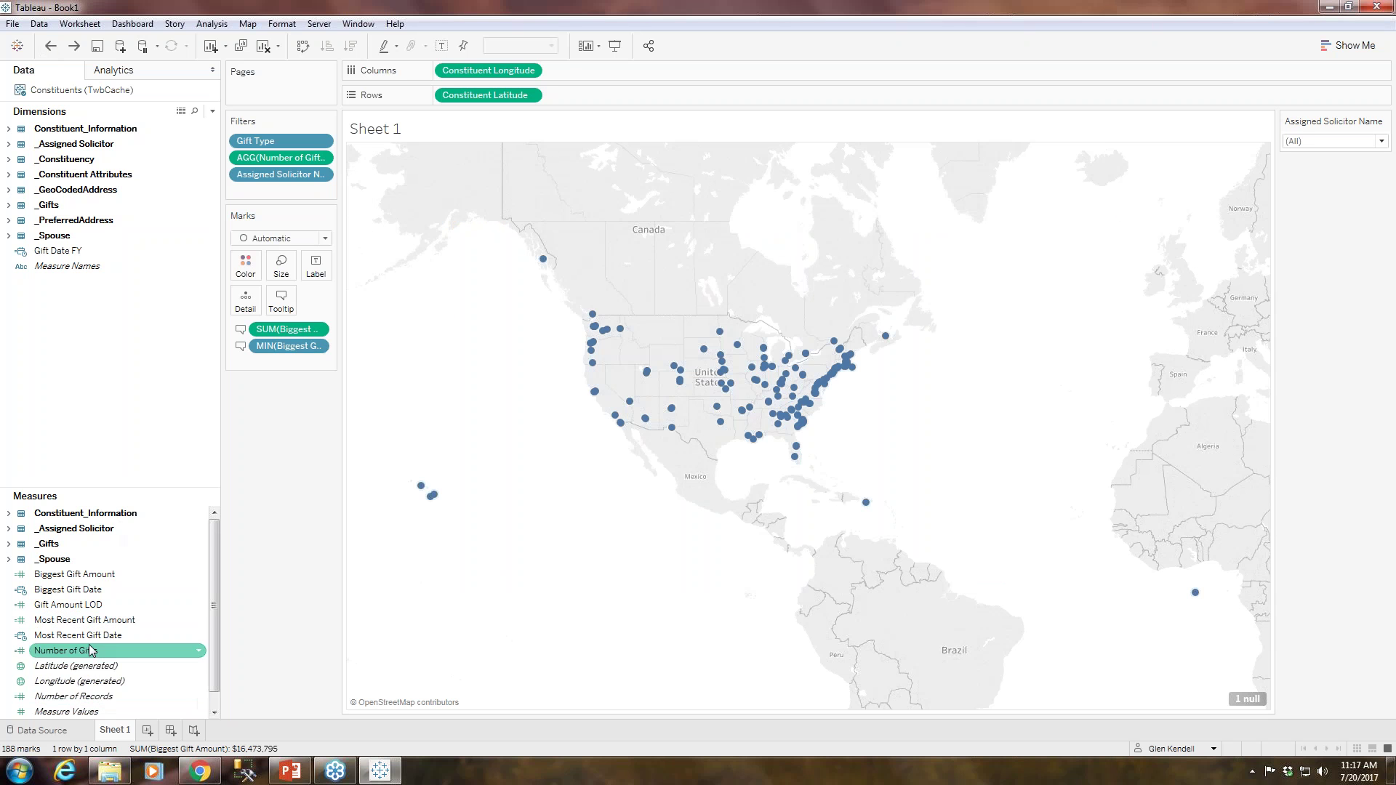
# Add Most Recent Gift Amount and Most Recent Gift Date to the map's tooltip and check it on a Southern California location.
pyautogui.moveTo(96, 627); pyautogui.dragTo(282, 304)
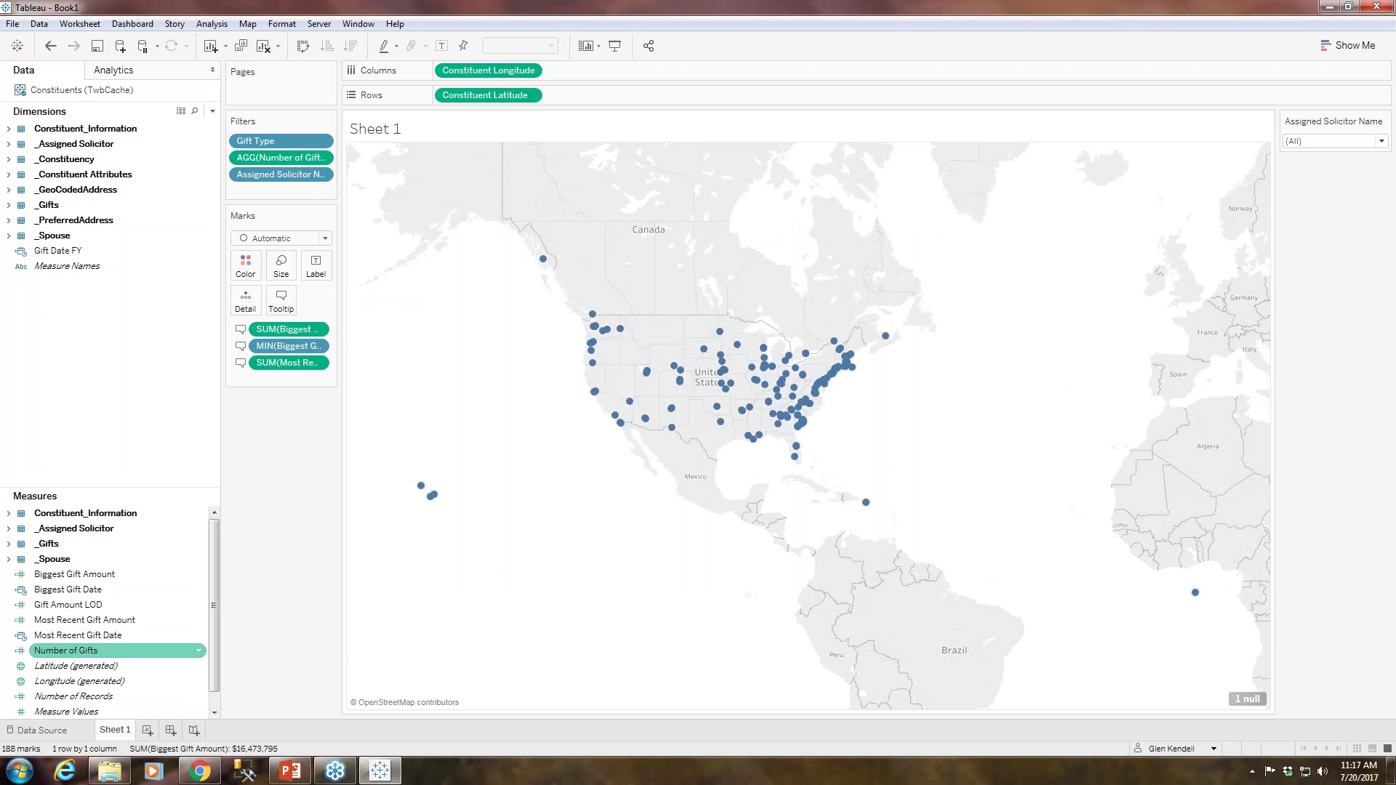
pyautogui.moveTo(74, 641); pyautogui.dragTo(282, 303)
pyautogui.moveTo(621, 427)
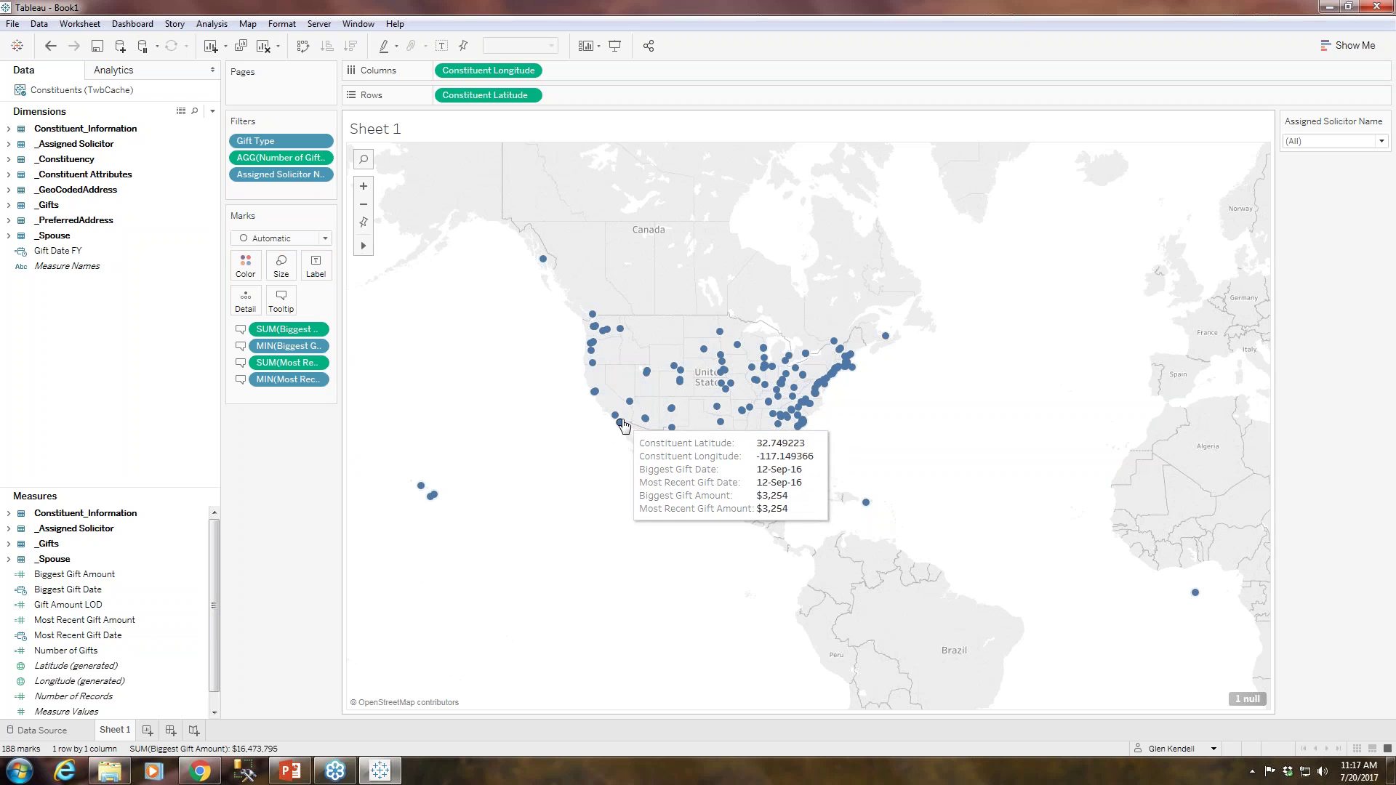
pyautogui.moveTo(648, 375)
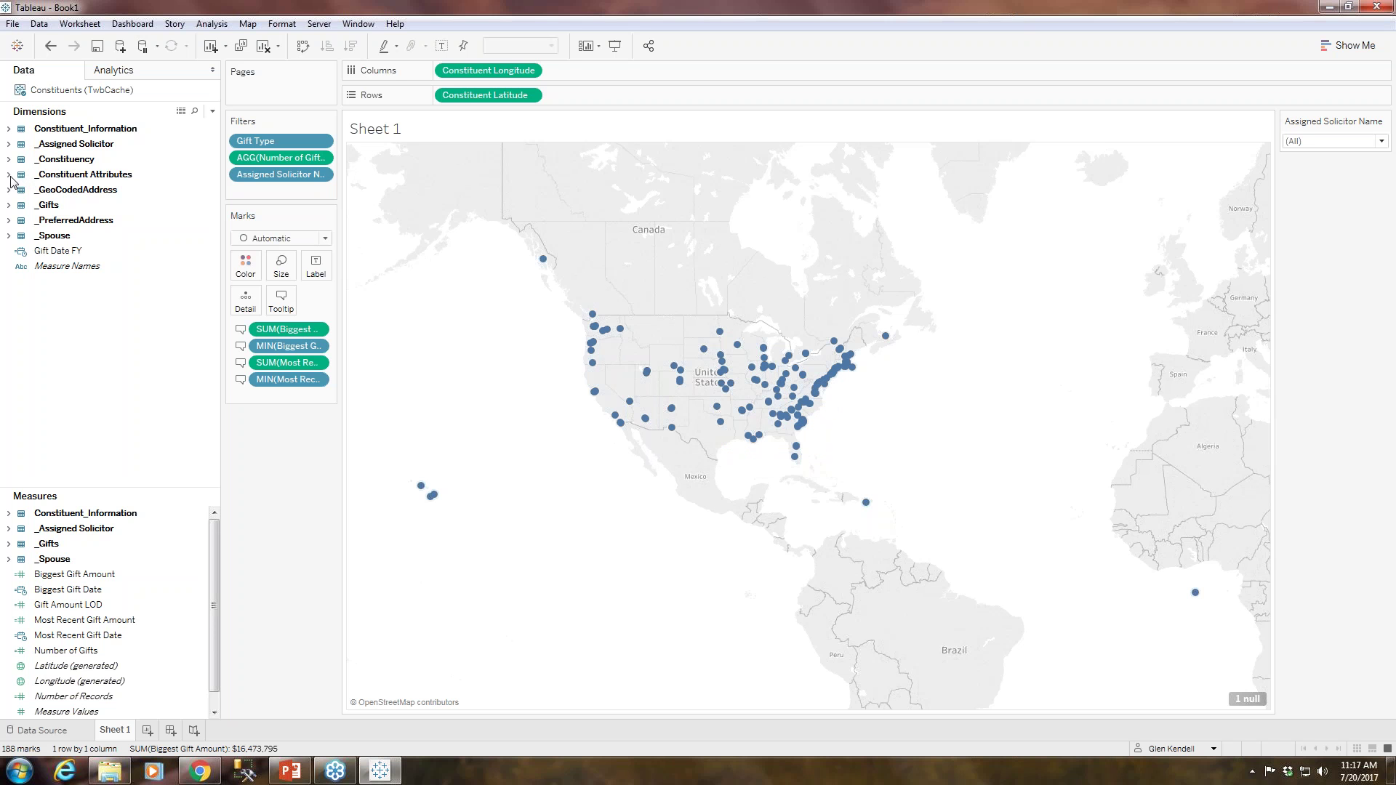
# Add the constituent Name, Gift Amount LOD and Number of Gifts to the map's tooltip.
pyautogui.click(9, 130)
pyautogui.moveTo(210, 234); pyautogui.dragTo(209, 314)
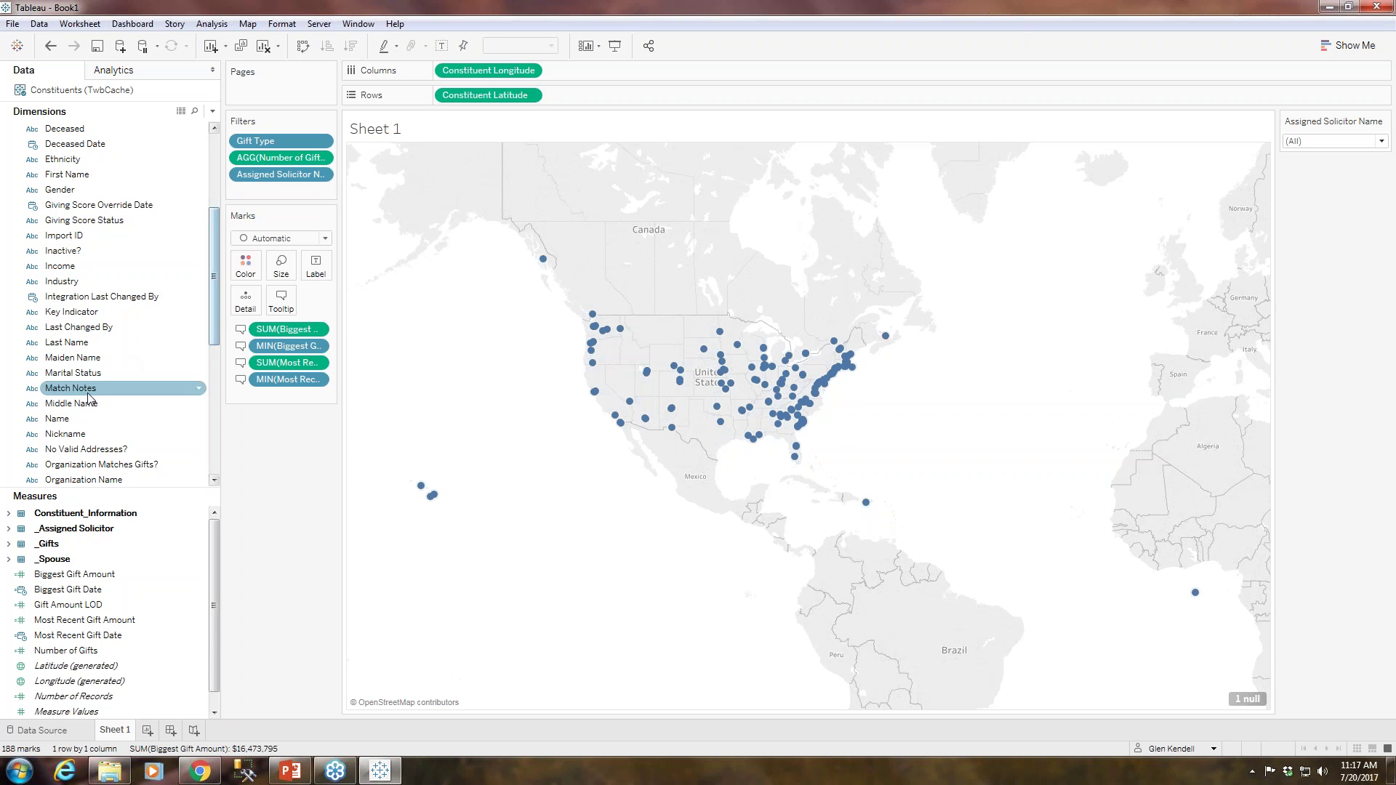
pyautogui.moveTo(63, 421); pyautogui.dragTo(284, 298)
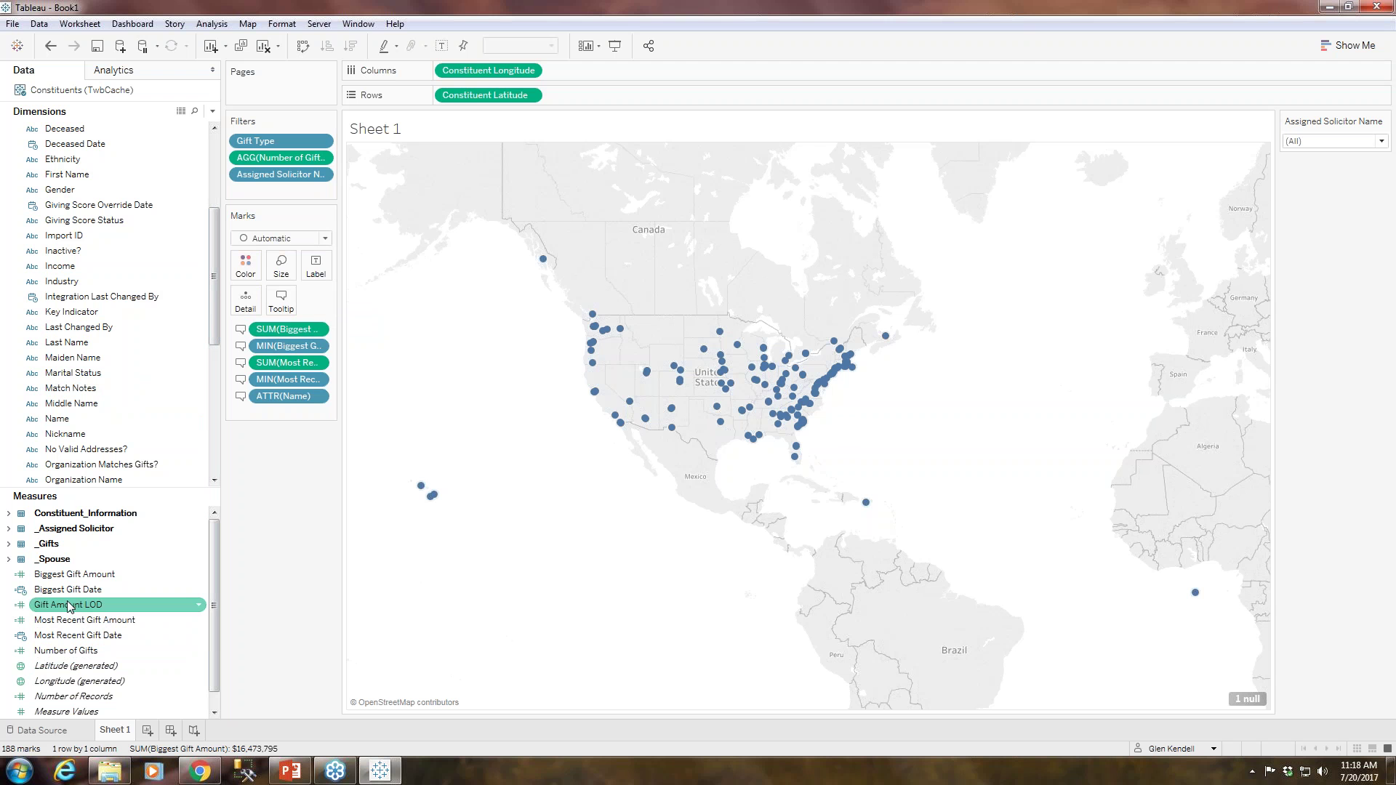
pyautogui.moveTo(88, 612); pyautogui.dragTo(285, 300)
pyautogui.moveTo(100, 662); pyautogui.dragTo(287, 309)
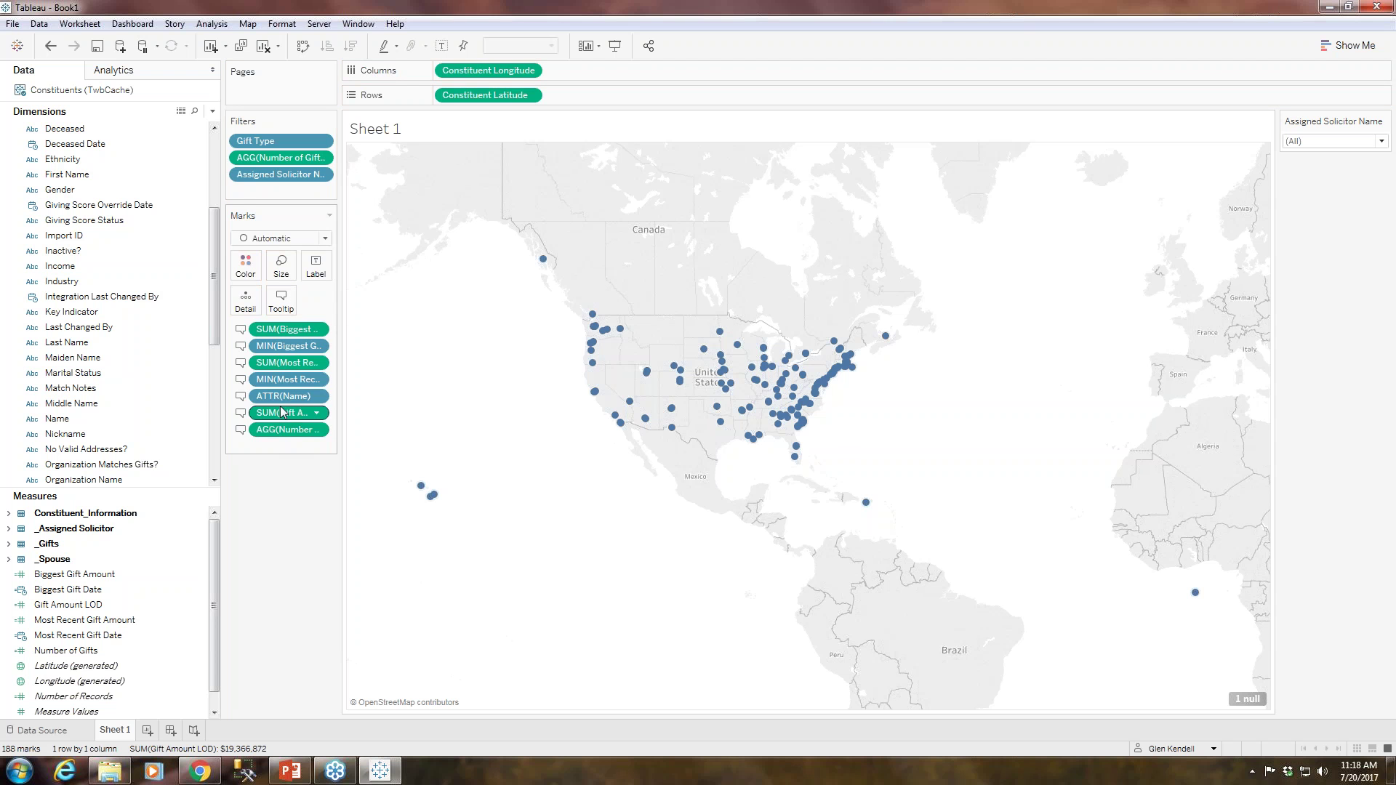
# Reorder the tooltip fields to start with Name, Number of Gifts and Gift Amount LOD, and check the tooltip on a location near El Paso.
pyautogui.moveTo(273, 397); pyautogui.dragTo(282, 327)
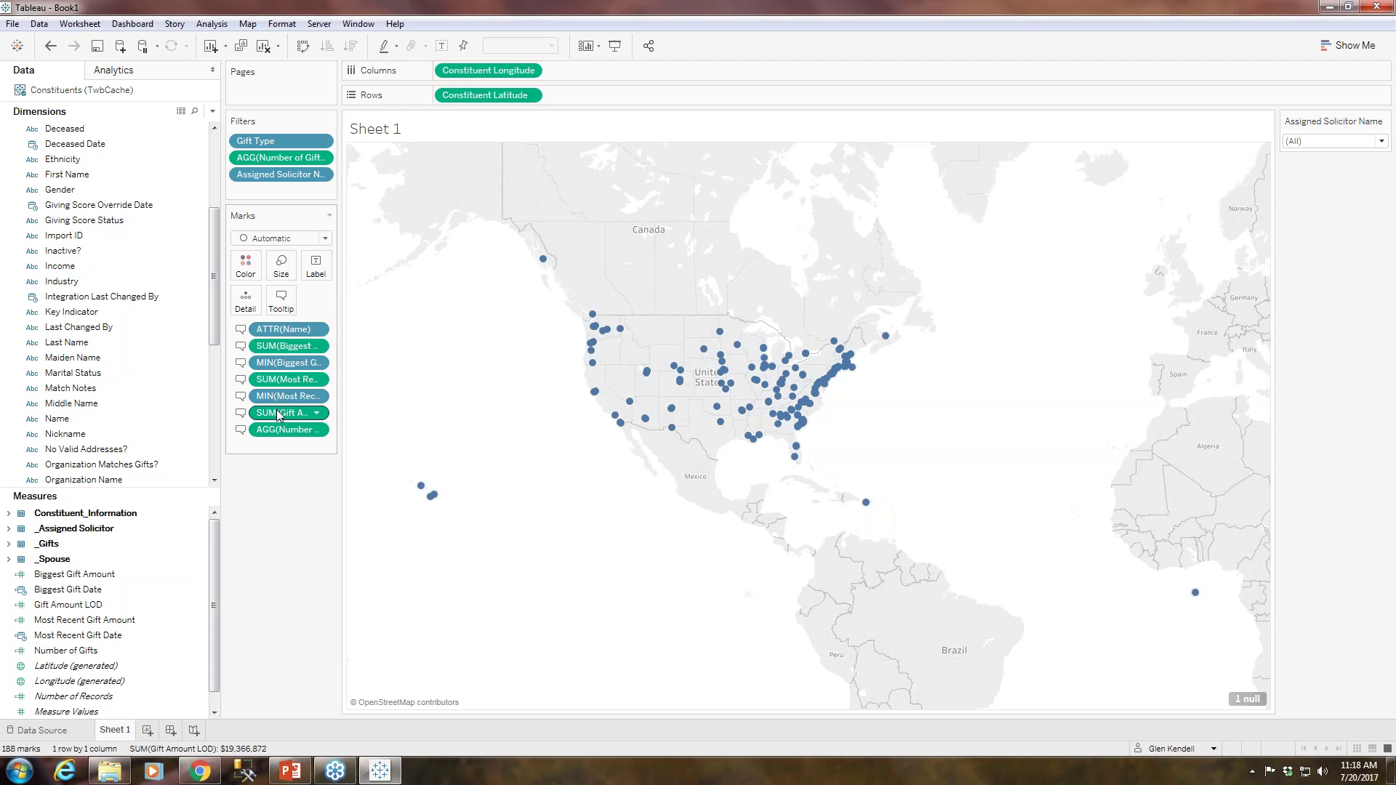
pyautogui.moveTo(276, 409)
pyautogui.mouseDown()
pyautogui.moveTo(279, 324)
pyautogui.moveTo(276, 345)
pyautogui.mouseUp()
pyautogui.moveTo(288, 434); pyautogui.dragTo(294, 336)
pyautogui.click(282, 299)
pyautogui.click(860, 508)
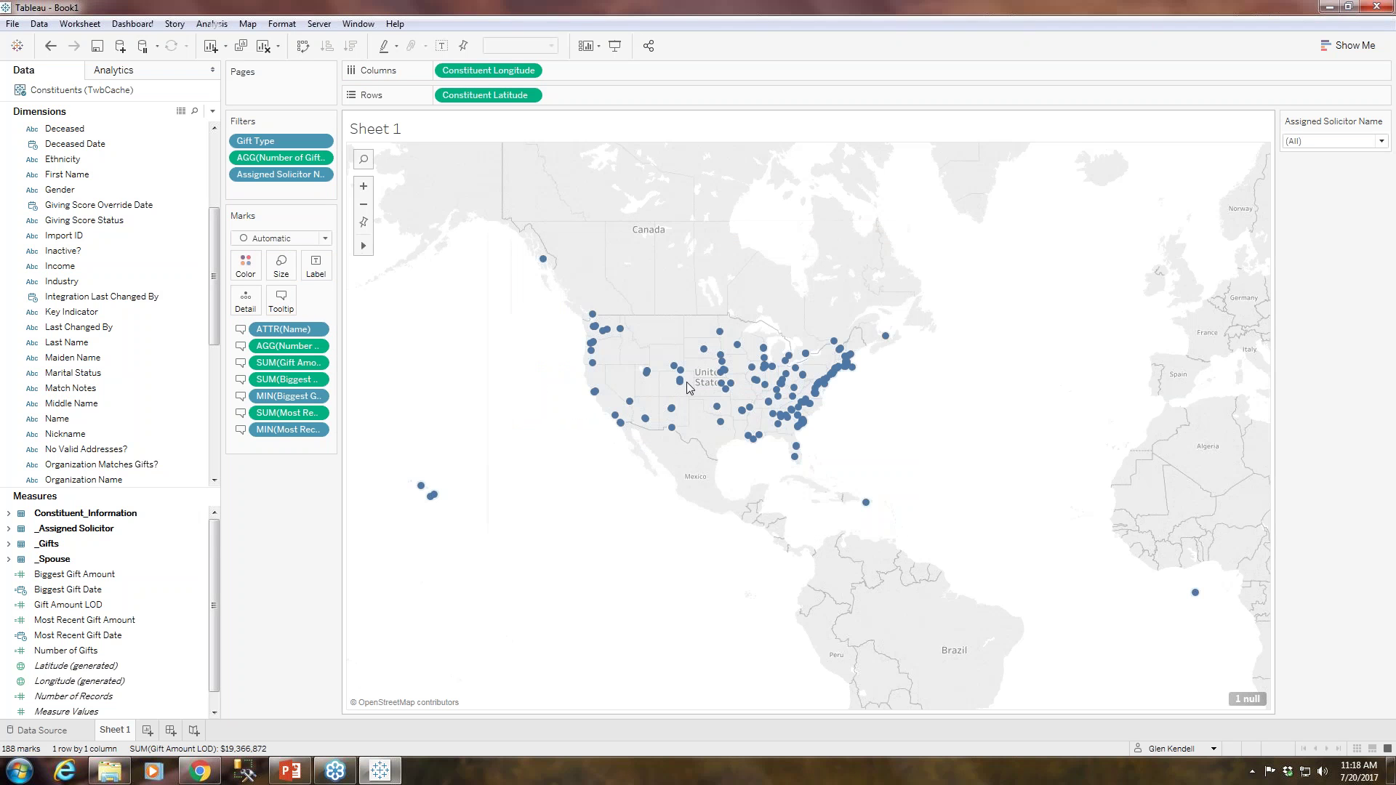
pyautogui.moveTo(674, 430)
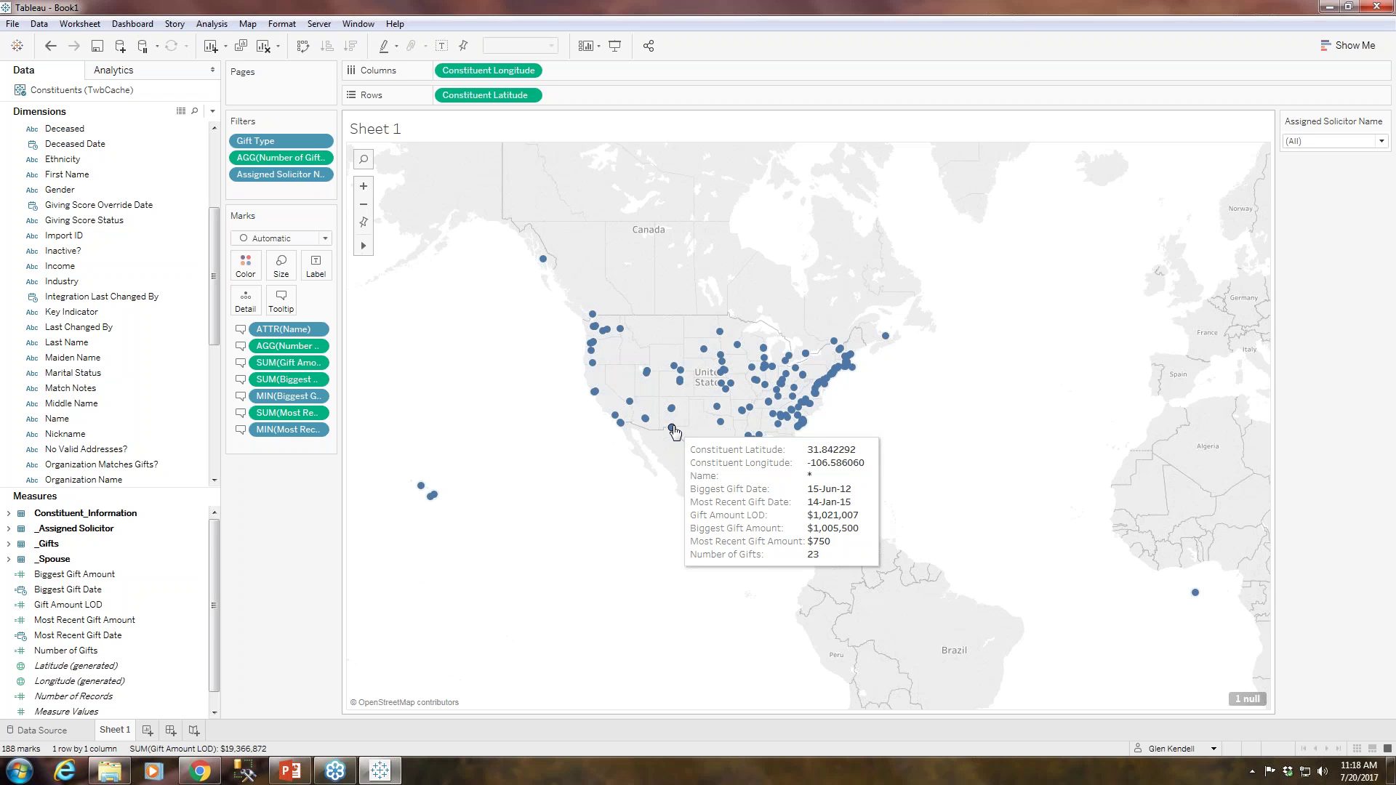
# Delete the Constituent Latitude and Constituent Longitude lines from the tooltip text.
pyautogui.click(281, 299)
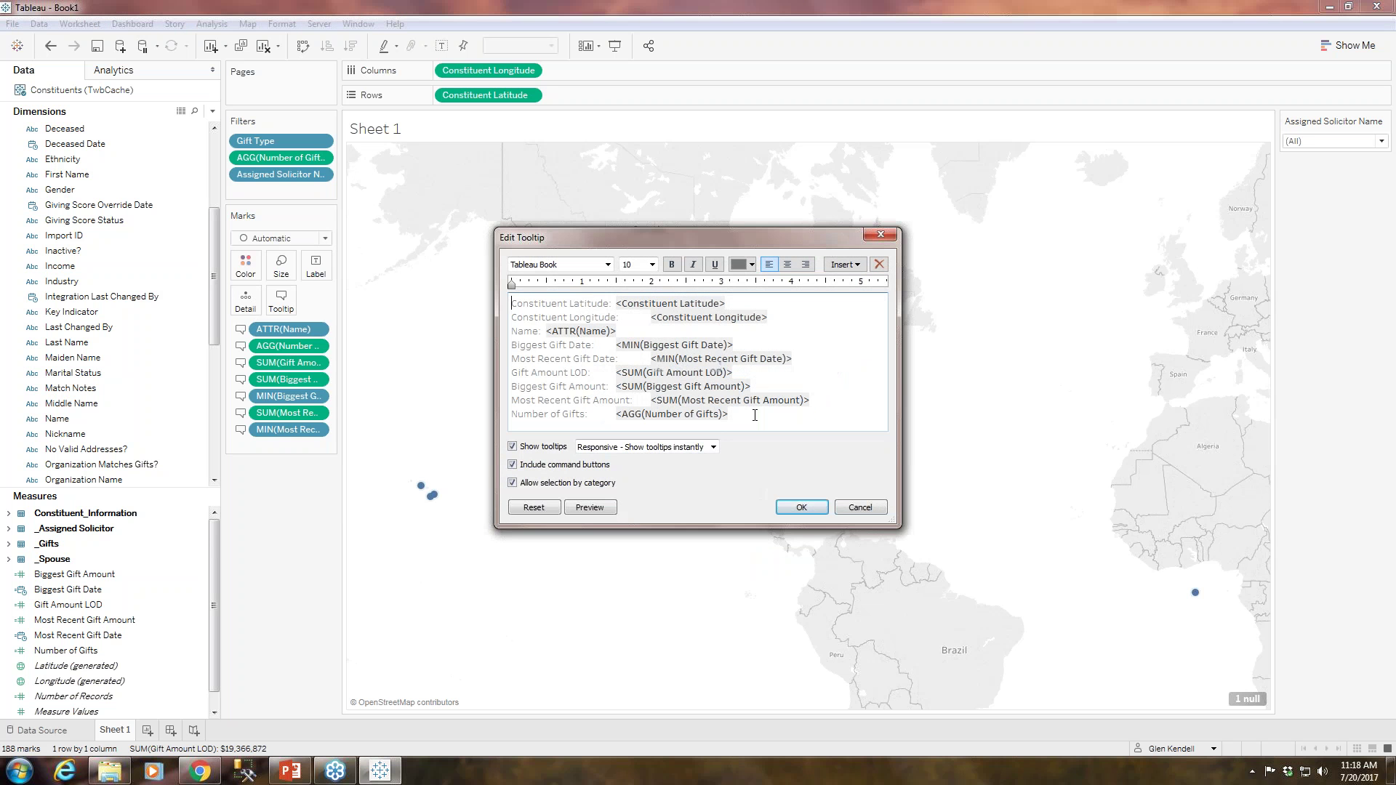
pyautogui.moveTo(795, 319); pyautogui.dragTo(487, 299)
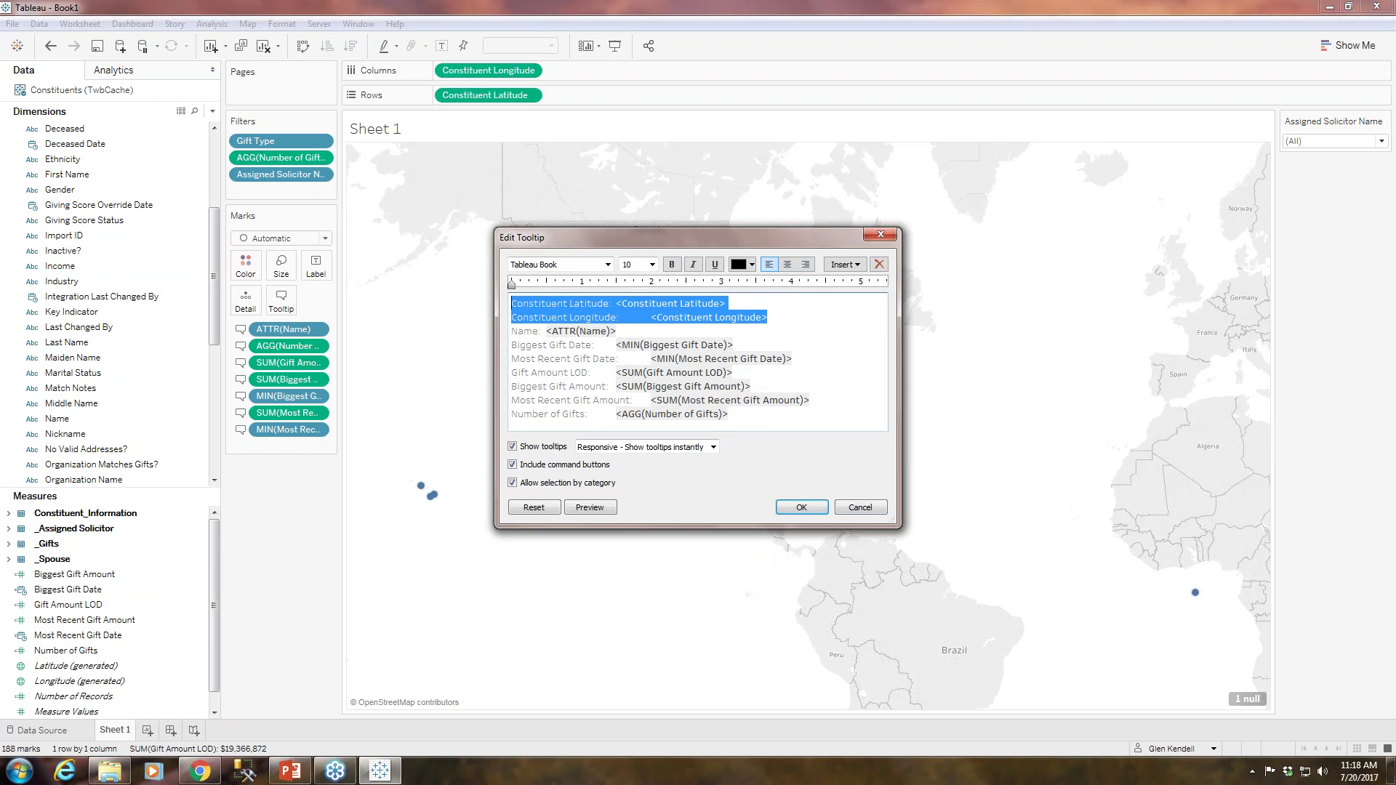
pyautogui.press('Delete')
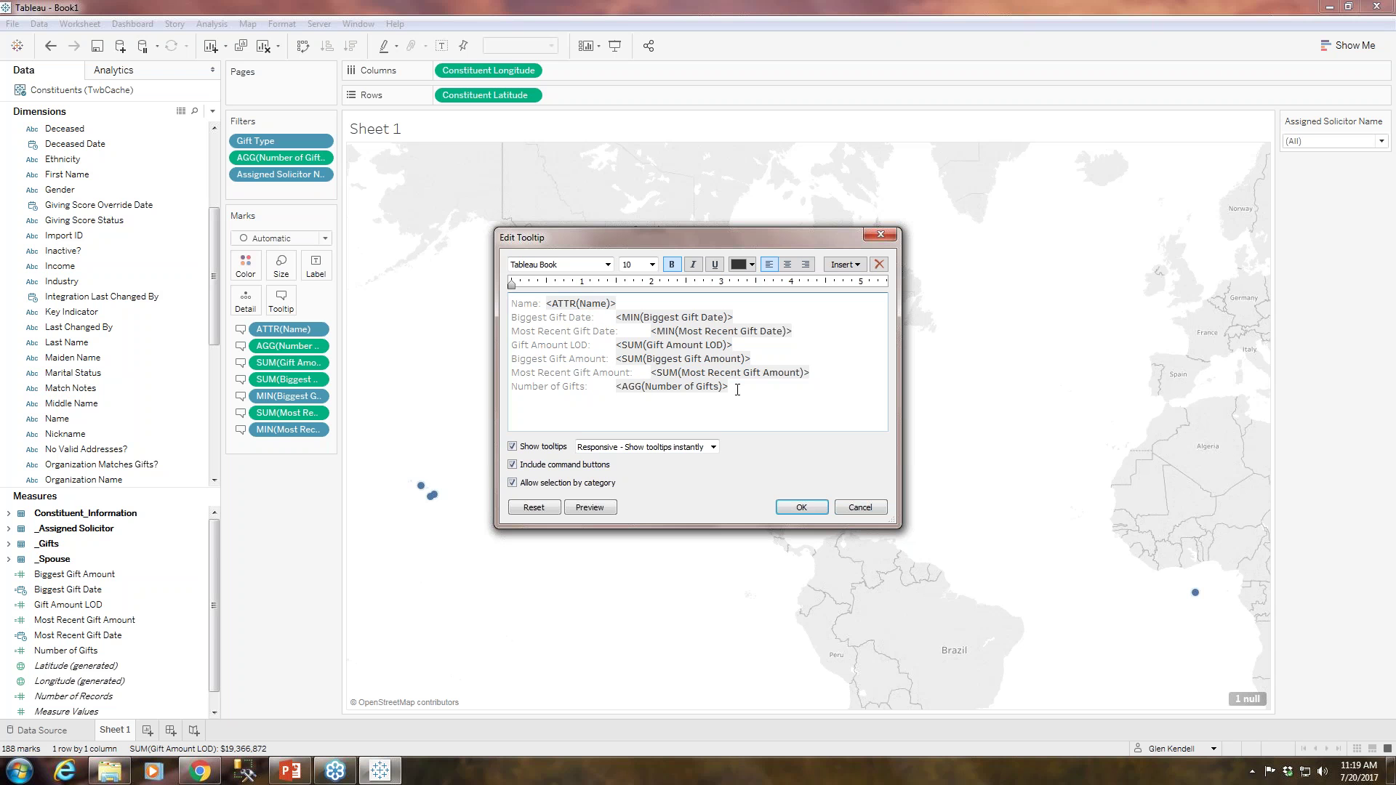
# Move the Gift Amount LOD line directly below Name in the tooltip text and remove its label.
pyautogui.hotkey('shift', 'Home')
pyautogui.hotkey('ctrl', 'c')
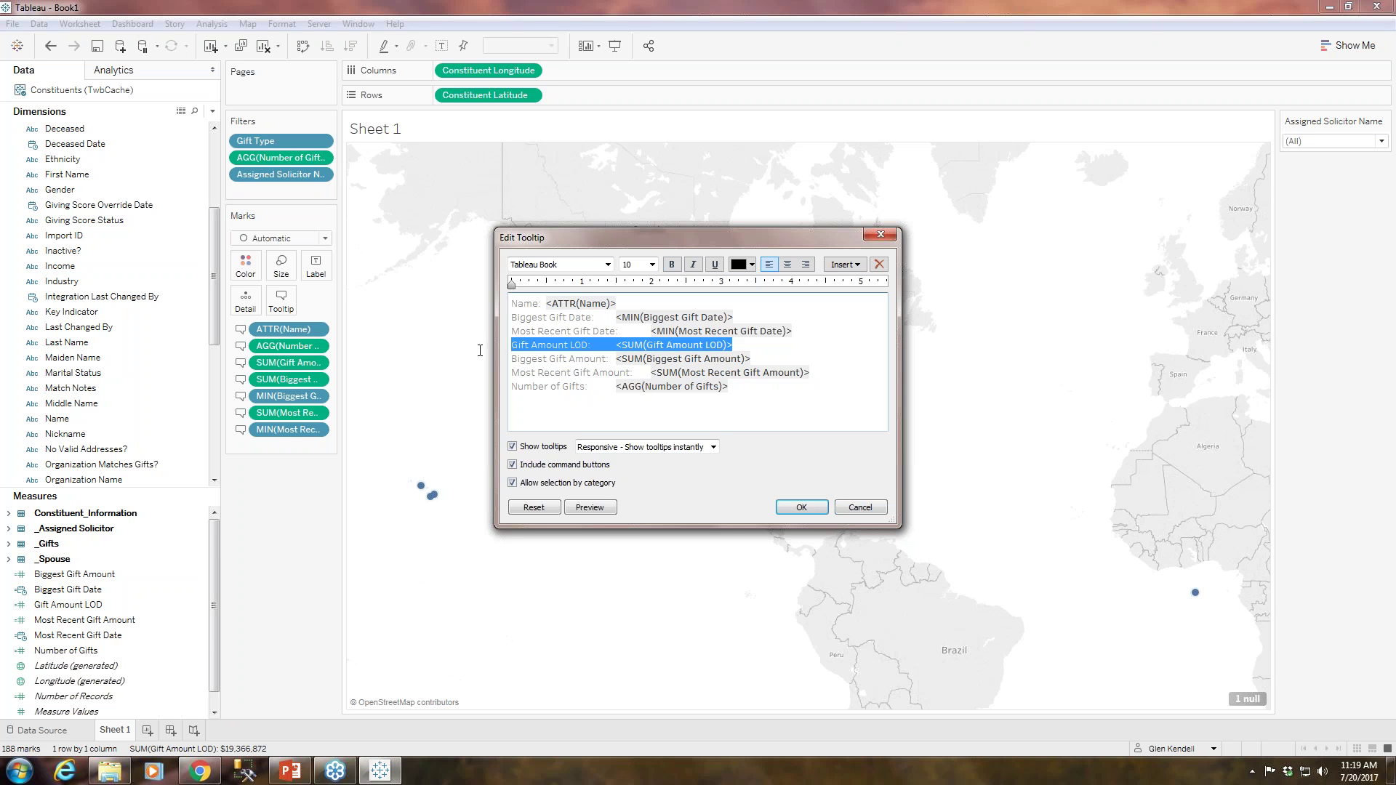
pyautogui.press('Delete')
pyautogui.click(646, 301)
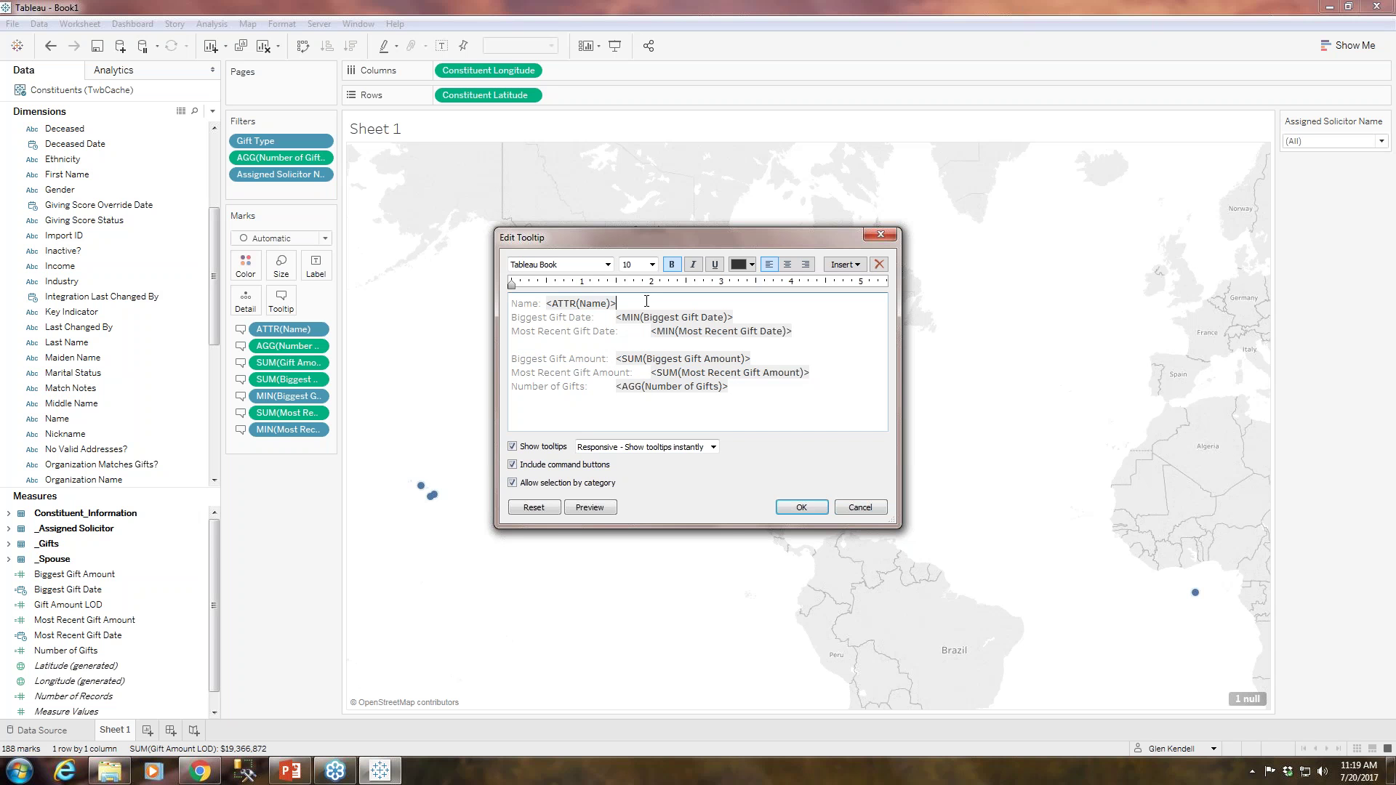
pyautogui.press('Return')
pyautogui.hotkey('ctrl', 'v')
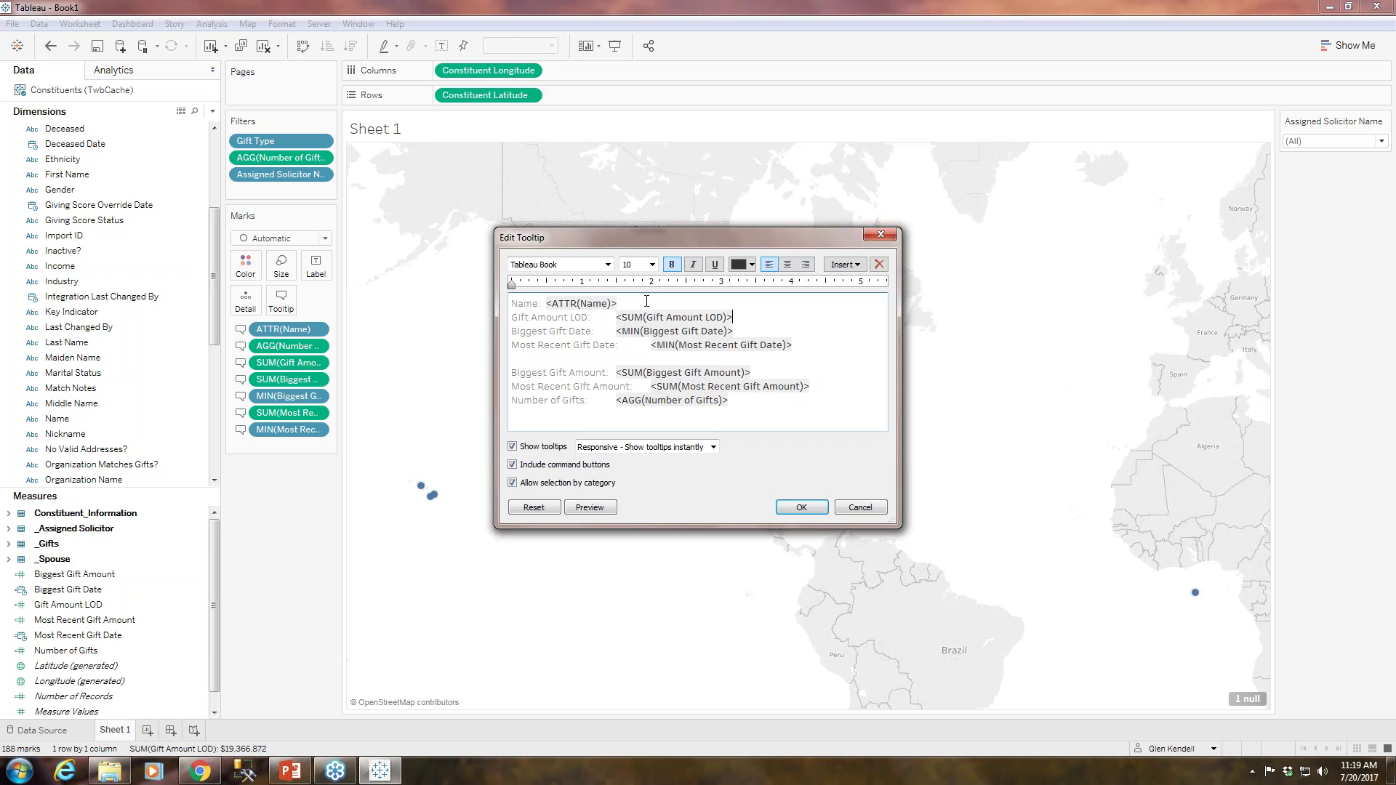
pyautogui.moveTo(615, 317); pyautogui.dragTo(482, 317)
pyautogui.press('Delete')
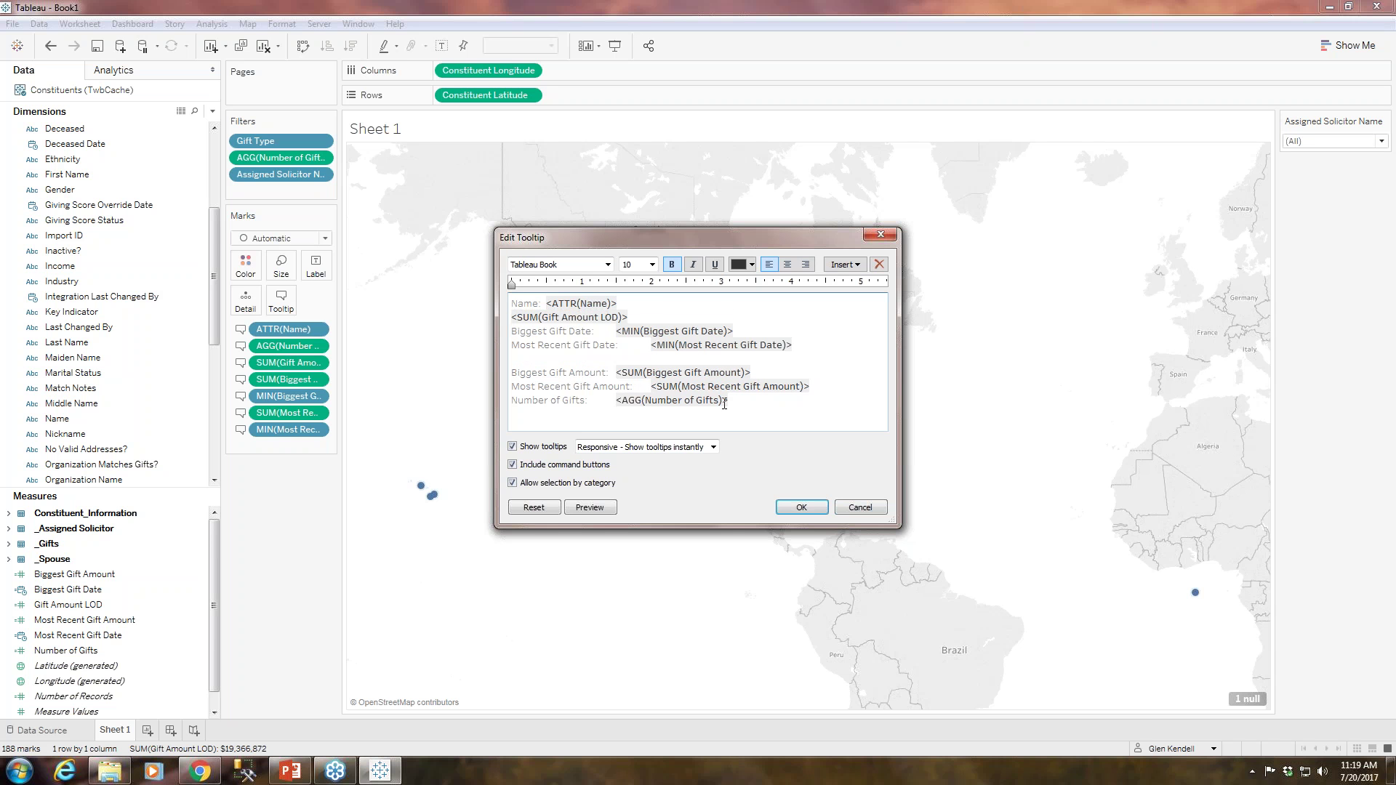
# Move the Number of Gifts field into parentheses after Gift Amount LOD in the tooltip text, and delete its old label and the blank line.
pyautogui.moveTo(730, 406); pyautogui.dragTo(611, 400)
pyautogui.hotkey('ctrl', 'c')
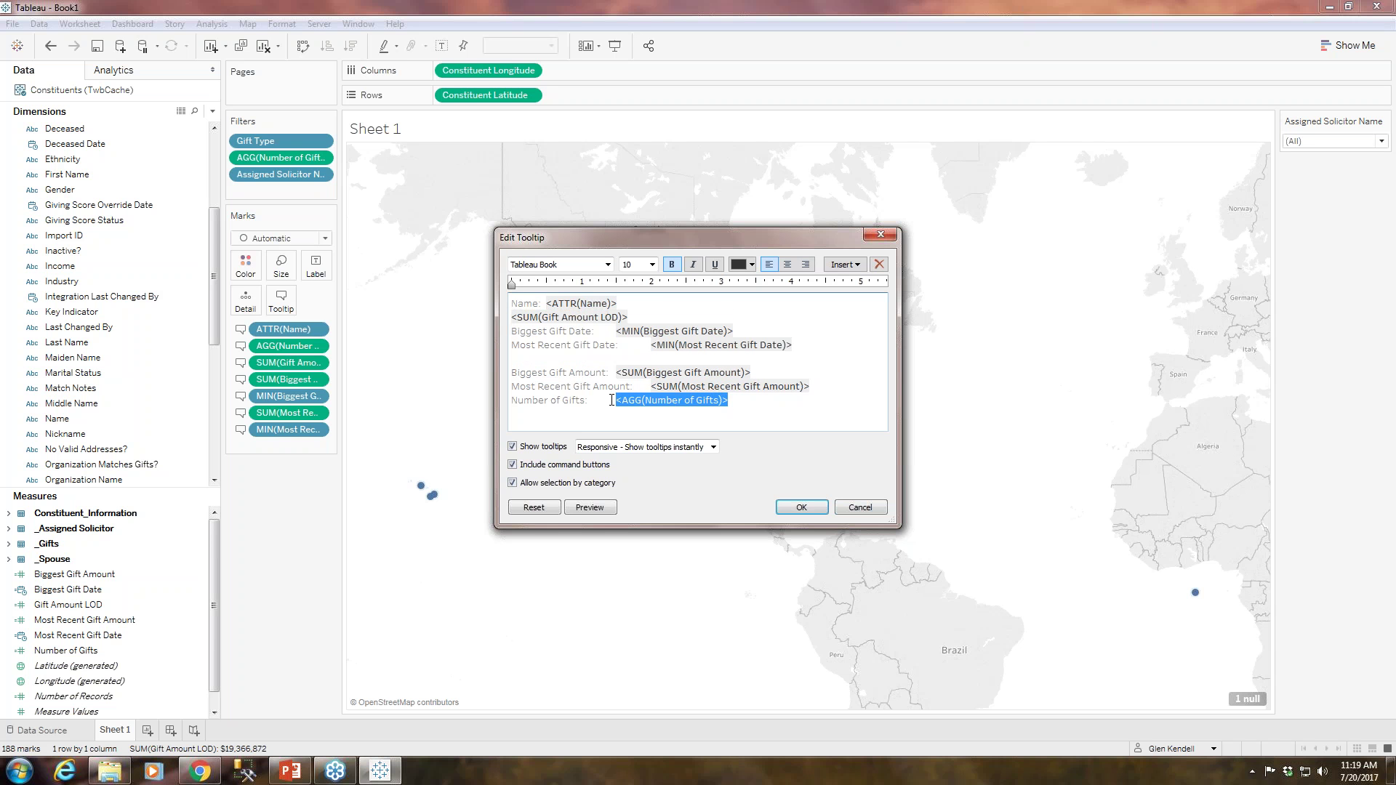
pyautogui.press('Delete')
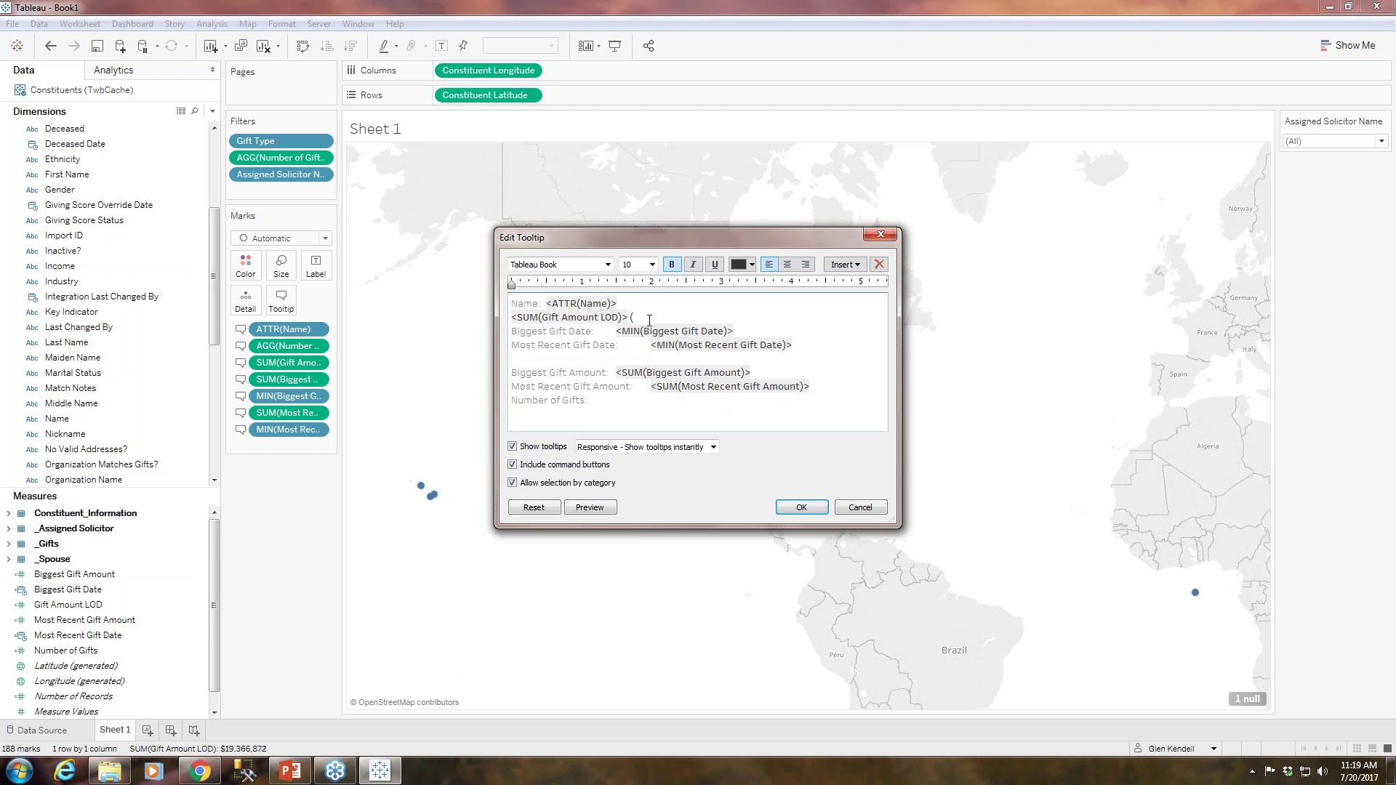
pyautogui.hotkey('ctrl', 'v')
pyautogui.write(')')
pyautogui.moveTo(589, 401); pyautogui.dragTo(503, 399)
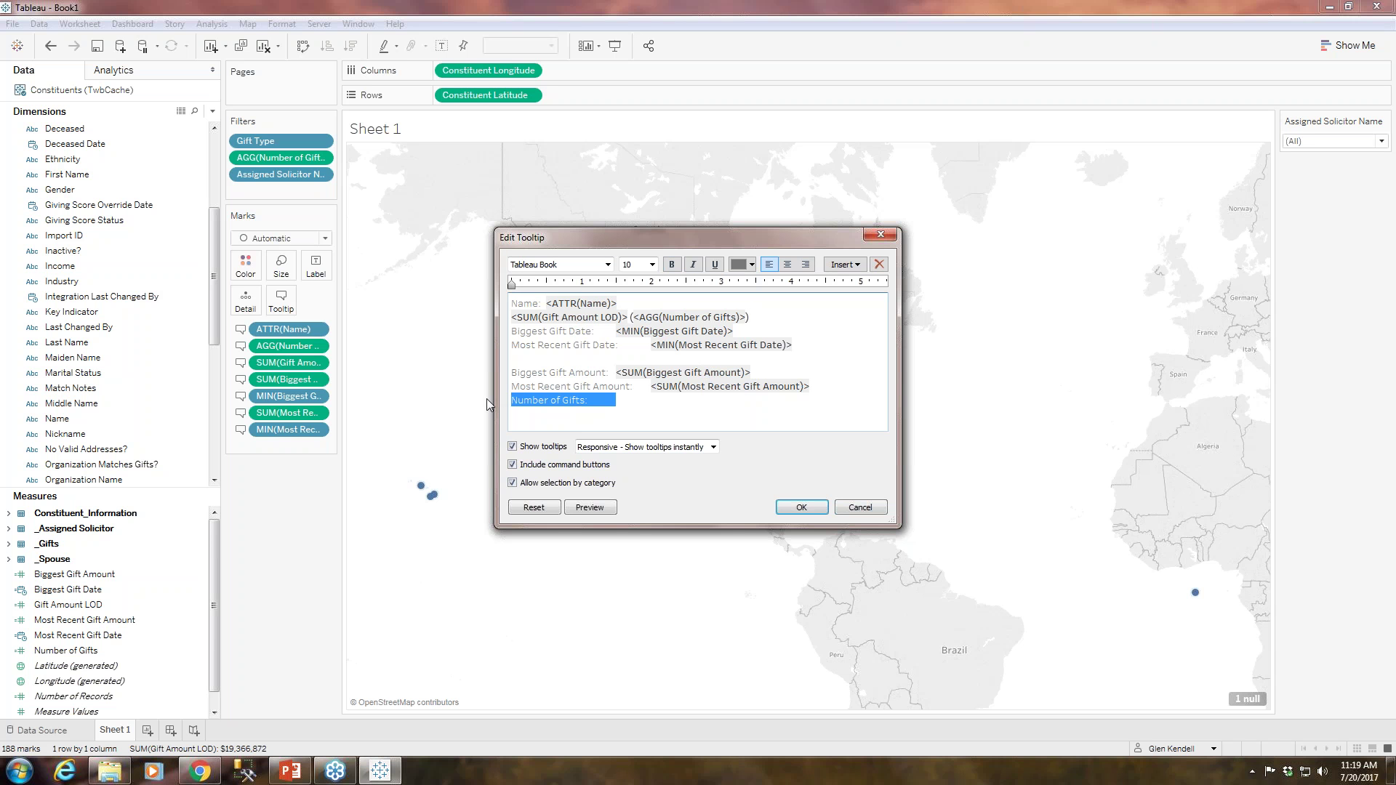
pyautogui.press('BackSpace')
pyautogui.click(549, 359)
pyautogui.press('Delete')
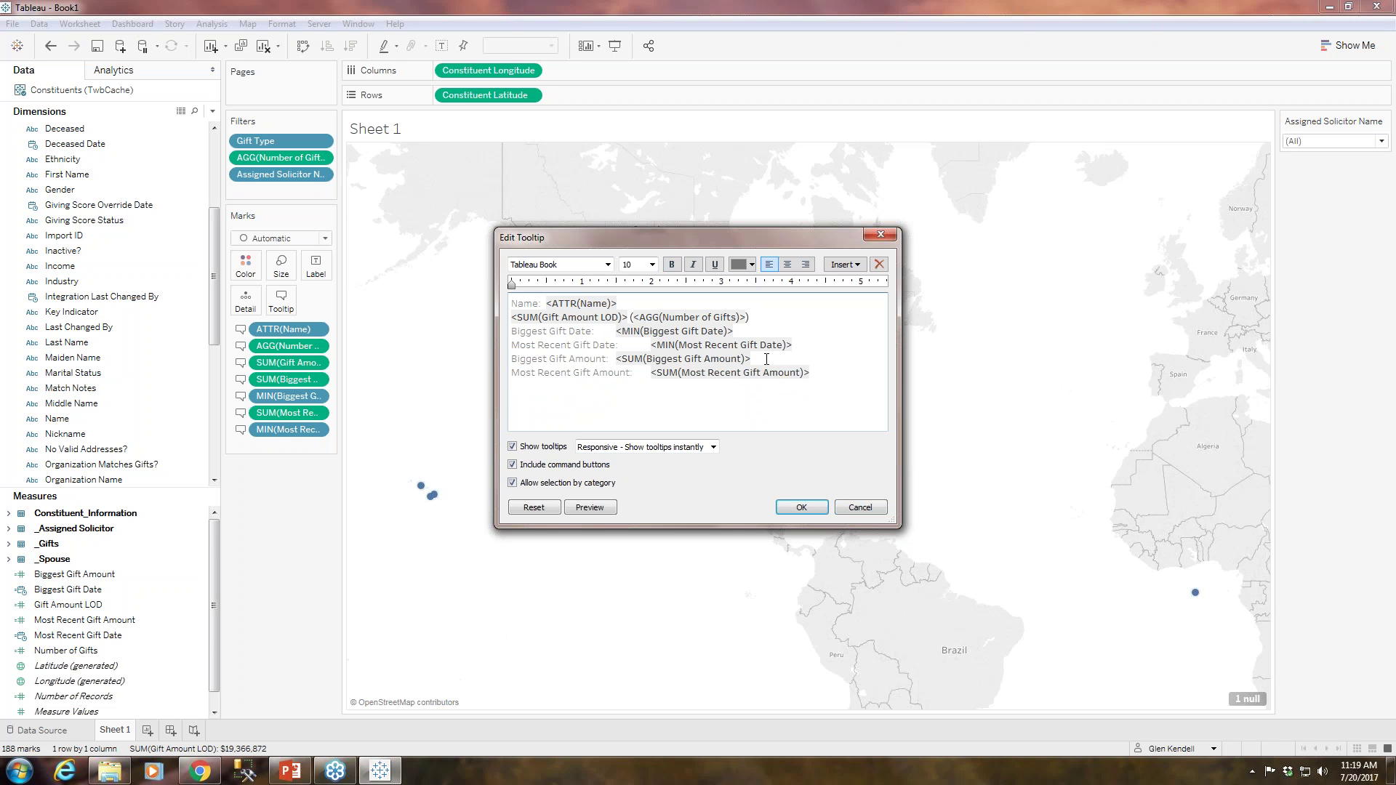
# Move the Biggest Gift Amount line directly below the Gift Amount LOD line in the tooltip text.
pyautogui.moveTo(751, 359); pyautogui.dragTo(509, 363)
pyautogui.hotkey('ctrl', 'c')
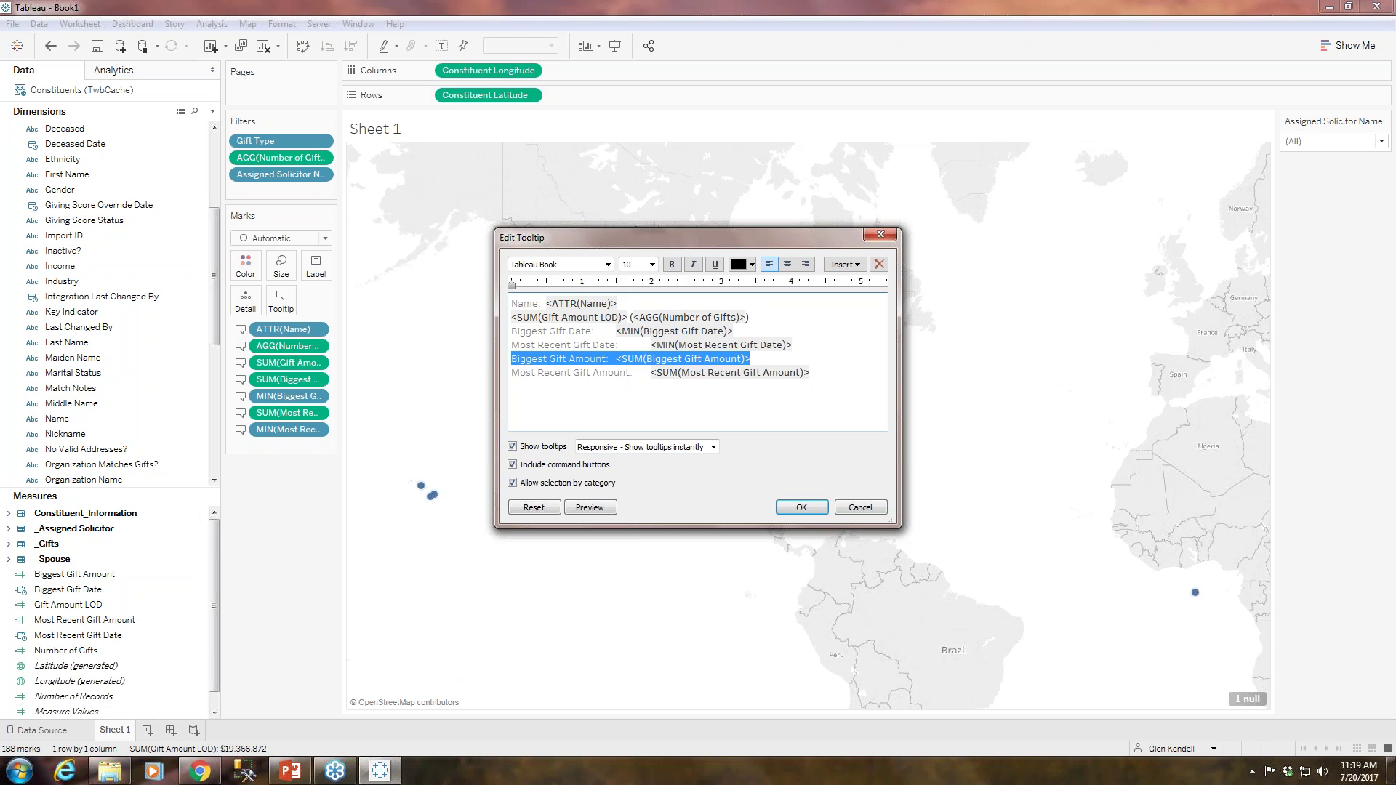
pyautogui.press('Delete')
pyautogui.click(775, 320)
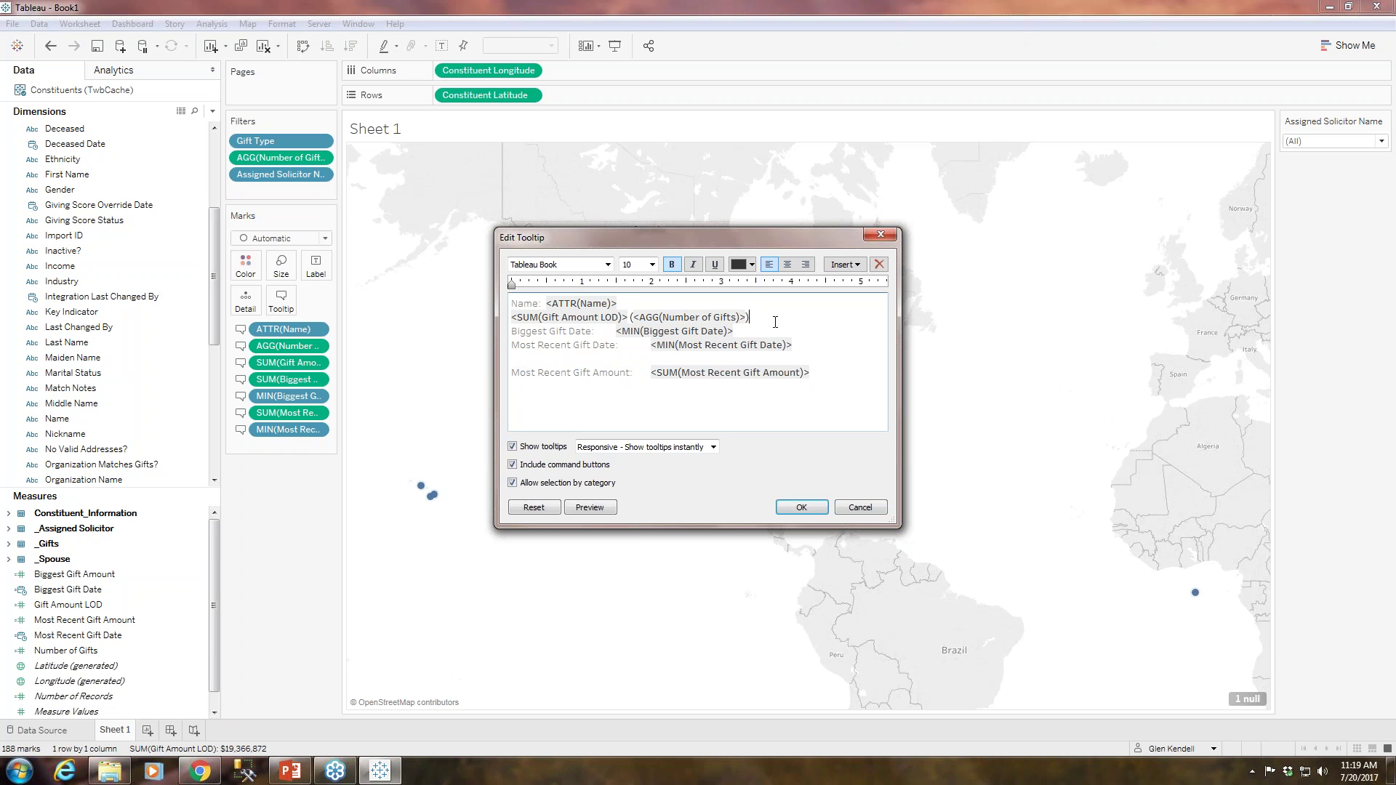
pyautogui.press('Return')
pyautogui.hotkey('ctrl', 'v')
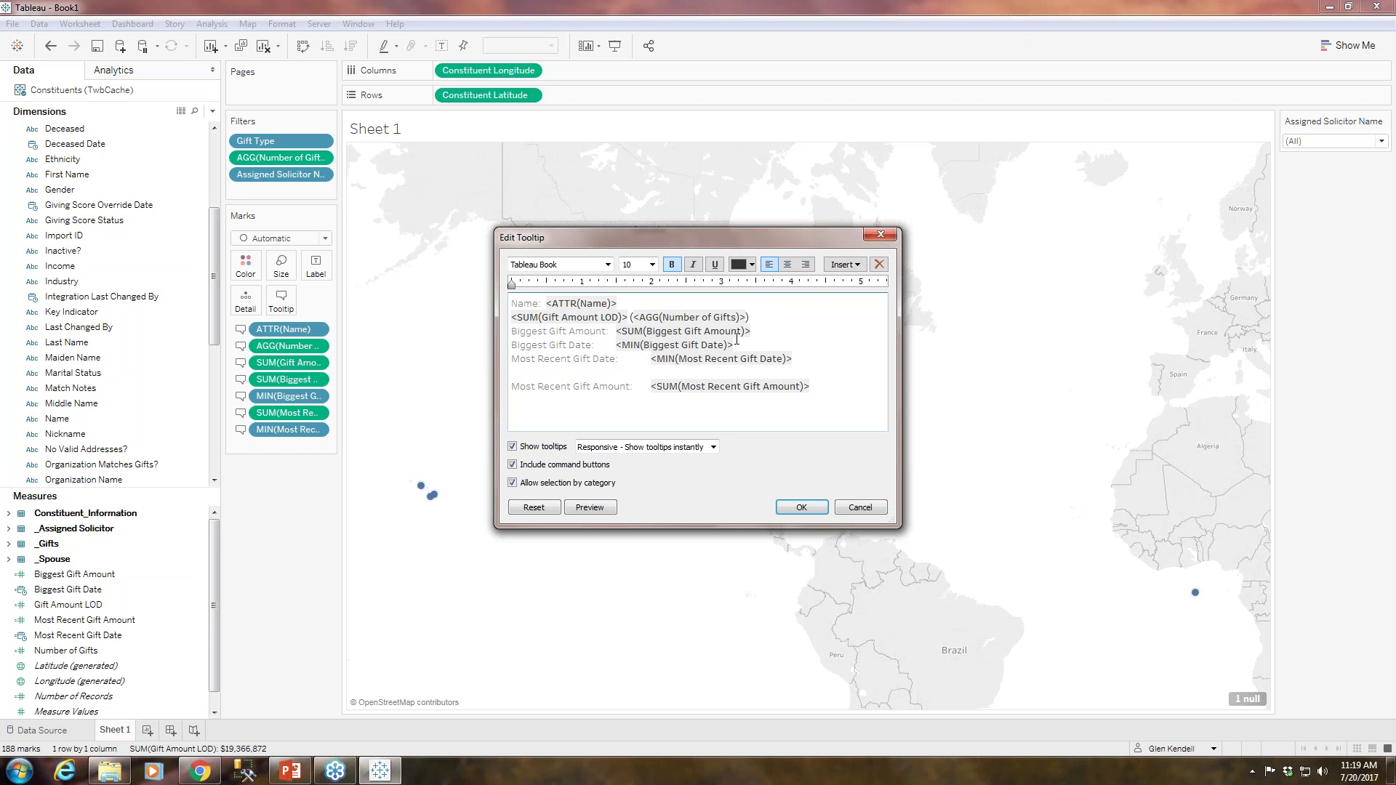
# Remove the Biggest Gift Date label and place the date in parentheses after the Biggest Gift Amount field.
pyautogui.moveTo(617, 345); pyautogui.dragTo(506, 349)
pyautogui.press('BackSpace')
pyautogui.press('BackSpace')
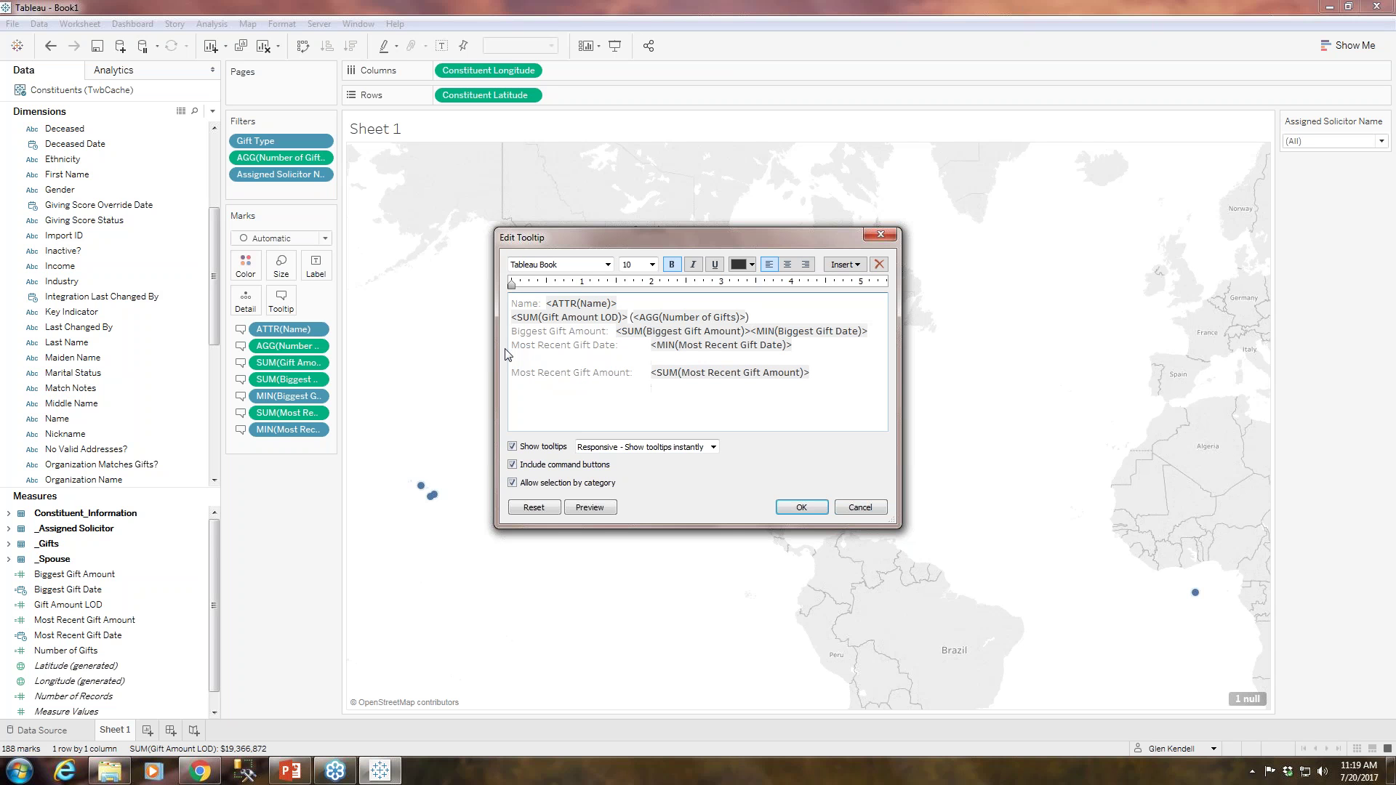
pyautogui.write('(')
pyautogui.write(')')
# Move the Most Recent Gift Amount text in front of the Most Recent Gift Date text in the tooltip.
pyautogui.moveTo(814, 381); pyautogui.dragTo(489, 370)
pyautogui.hotkey('ctrl', 'c')
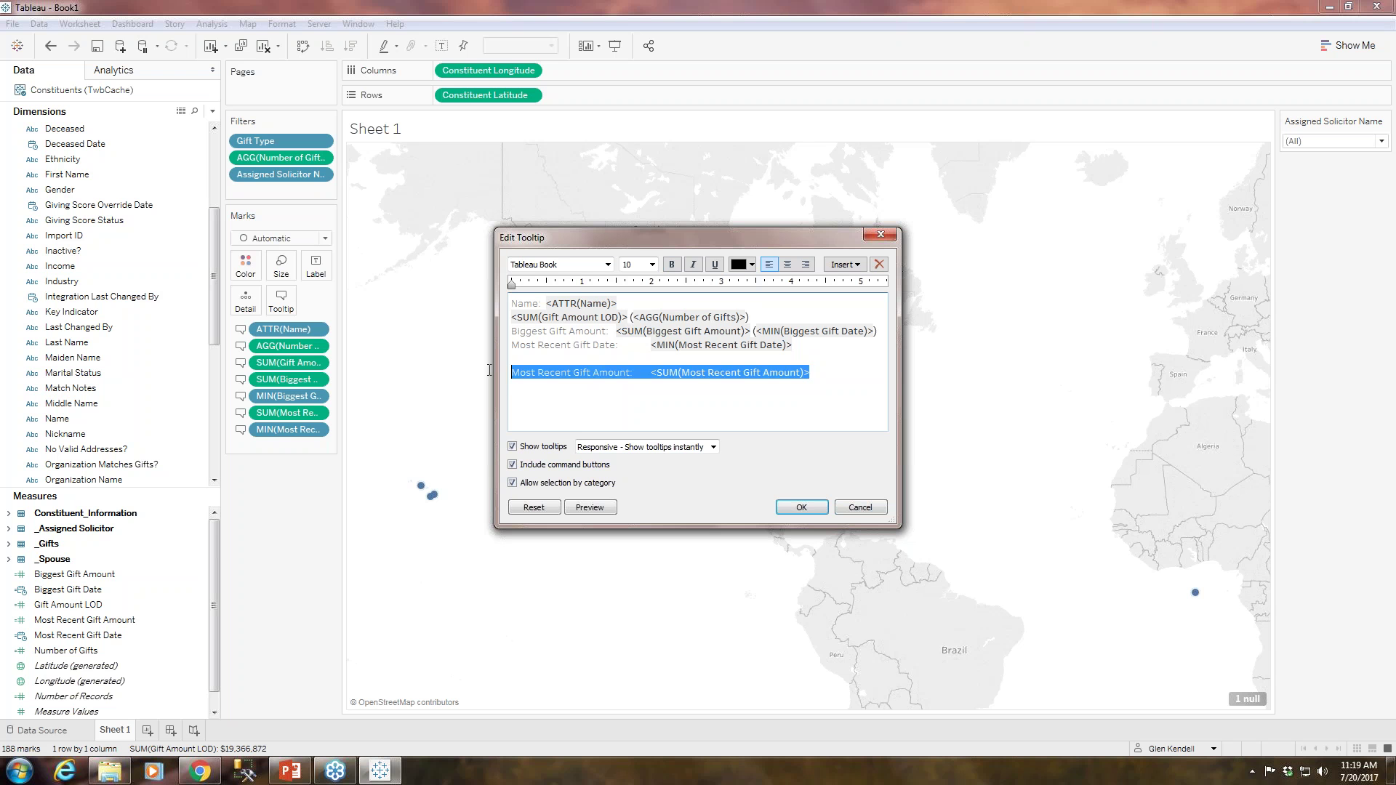
pyautogui.press('Delete')
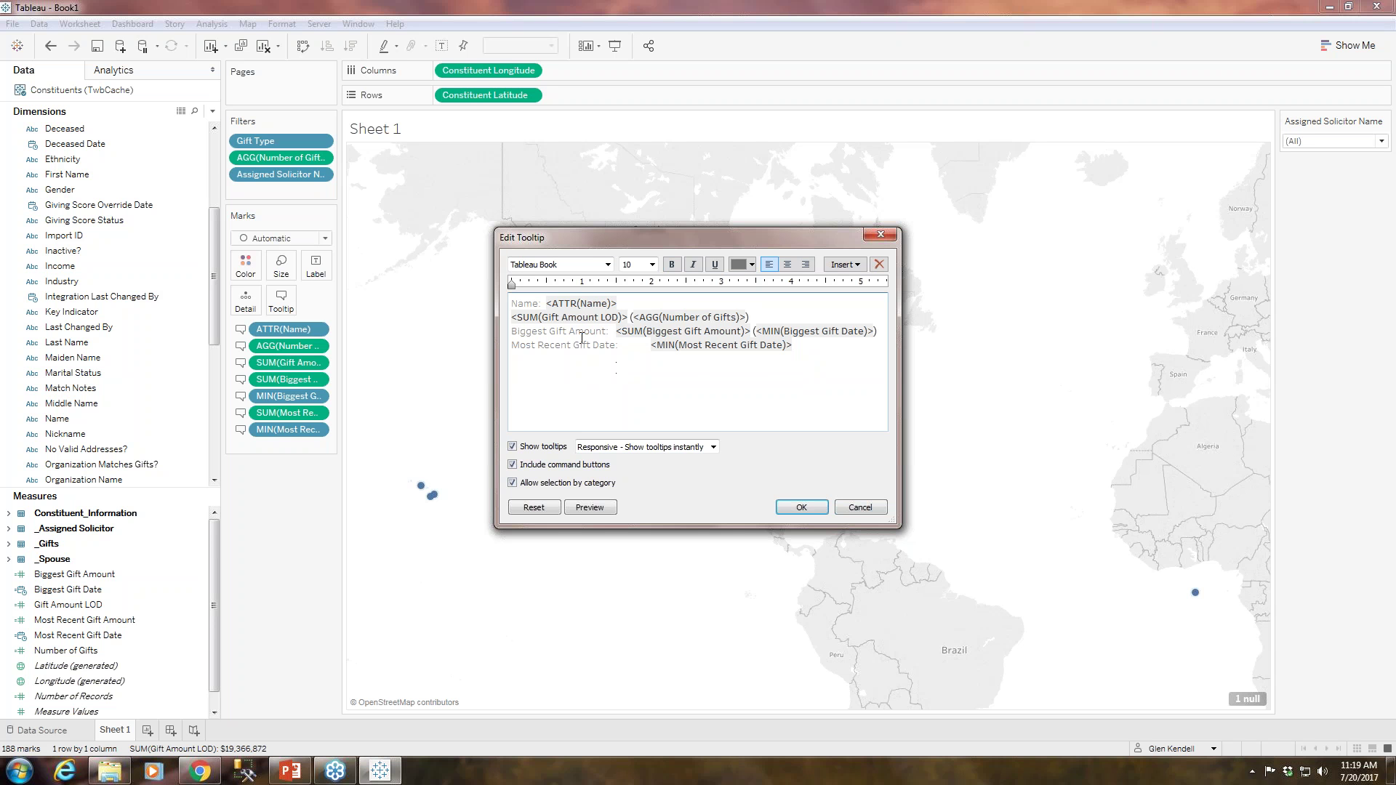
pyautogui.click(512, 347)
pyautogui.hotkey('ctrl', 'v')
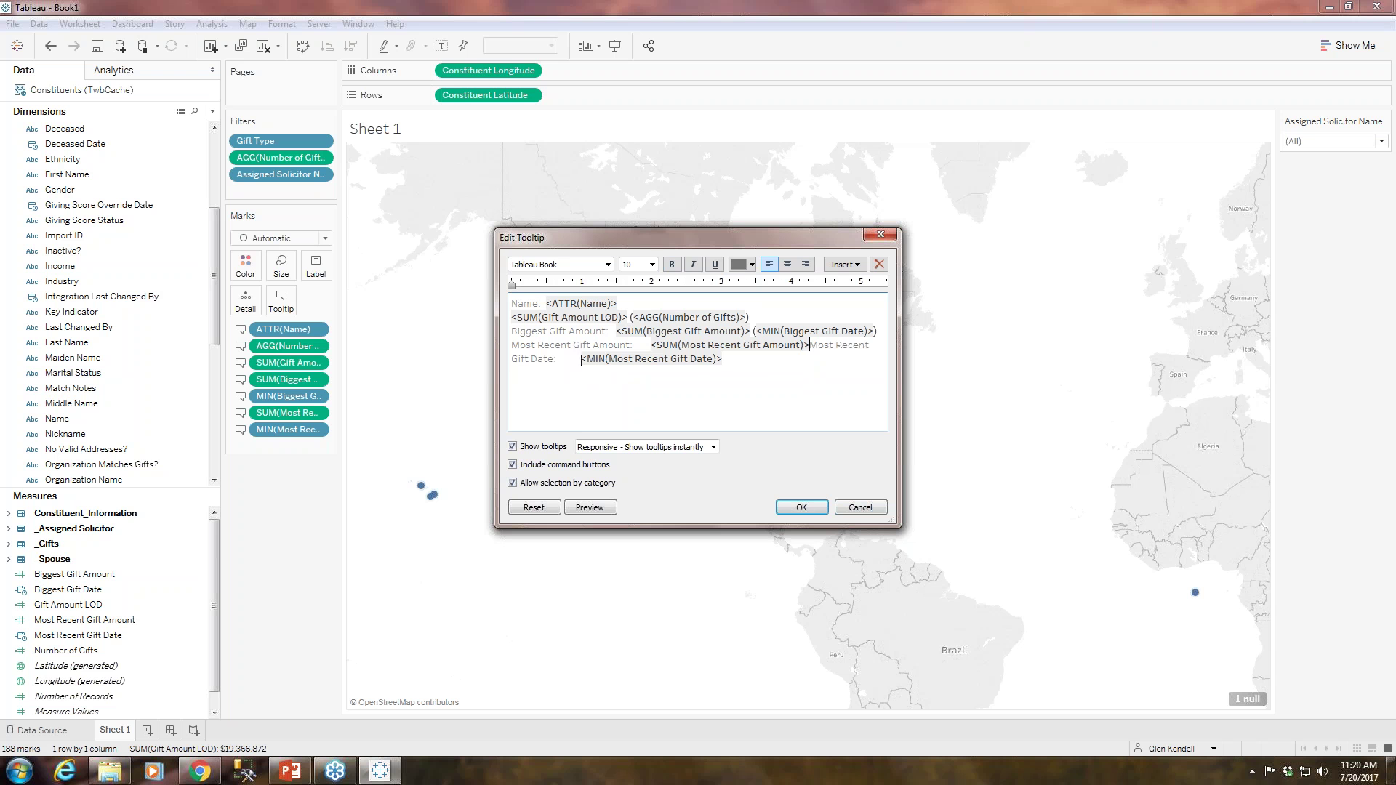
# Remove the Most Recent Gift Date label and put the date in parentheses after the Most Recent Gift Amount field.
pyautogui.moveTo(580, 360); pyautogui.dragTo(505, 363)
pyautogui.press('BackSpace')
pyautogui.press('BackSpace')
pyautogui.press('BackSpace')
pyautogui.press('BackSpace')
pyautogui.press('BackSpace')
pyautogui.press('BackSpace')
pyautogui.press('BackSpace')
pyautogui.press('BackSpace')
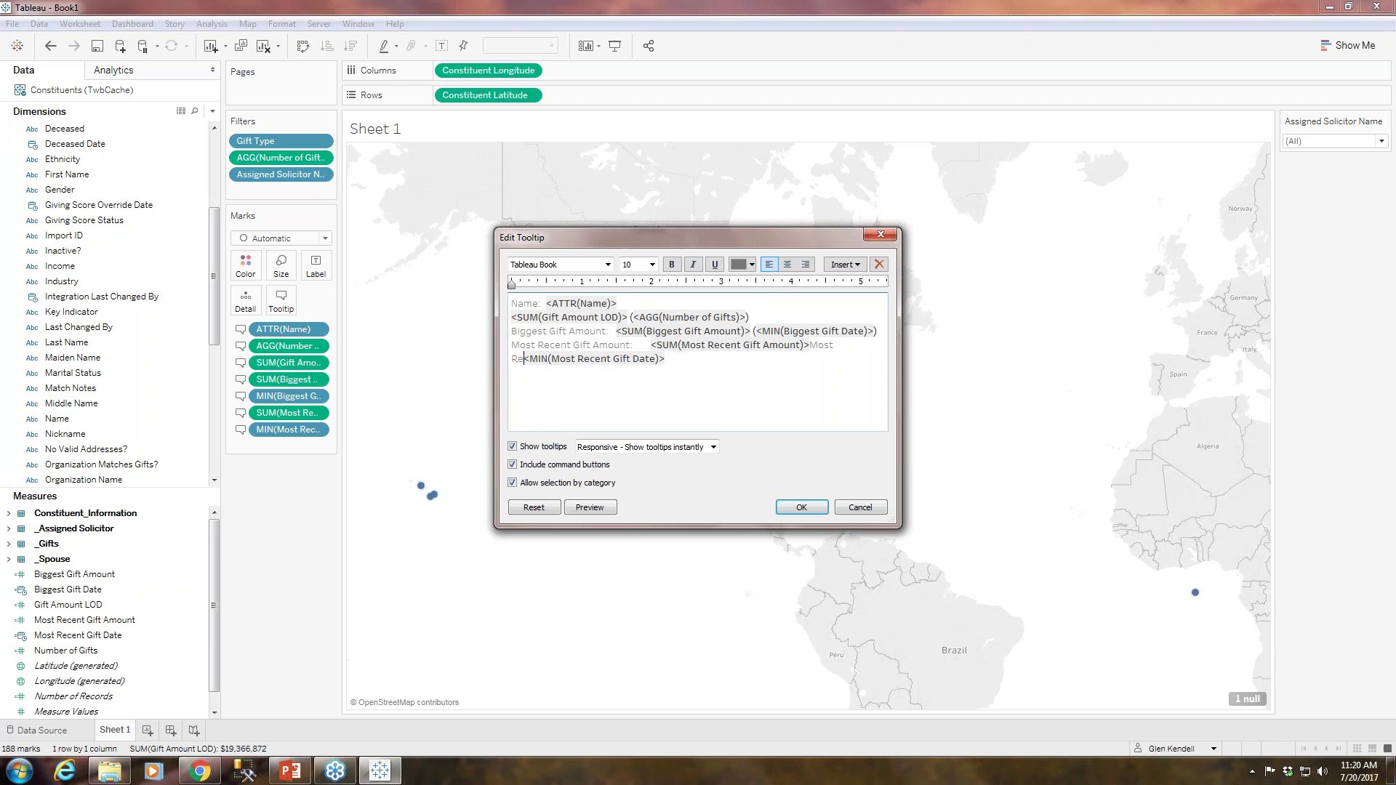
pyautogui.press('BackSpace')
pyautogui.press('BackSpace')
pyautogui.press('BackSpace')
pyautogui.press('BackSpace')
pyautogui.press('BackSpace')
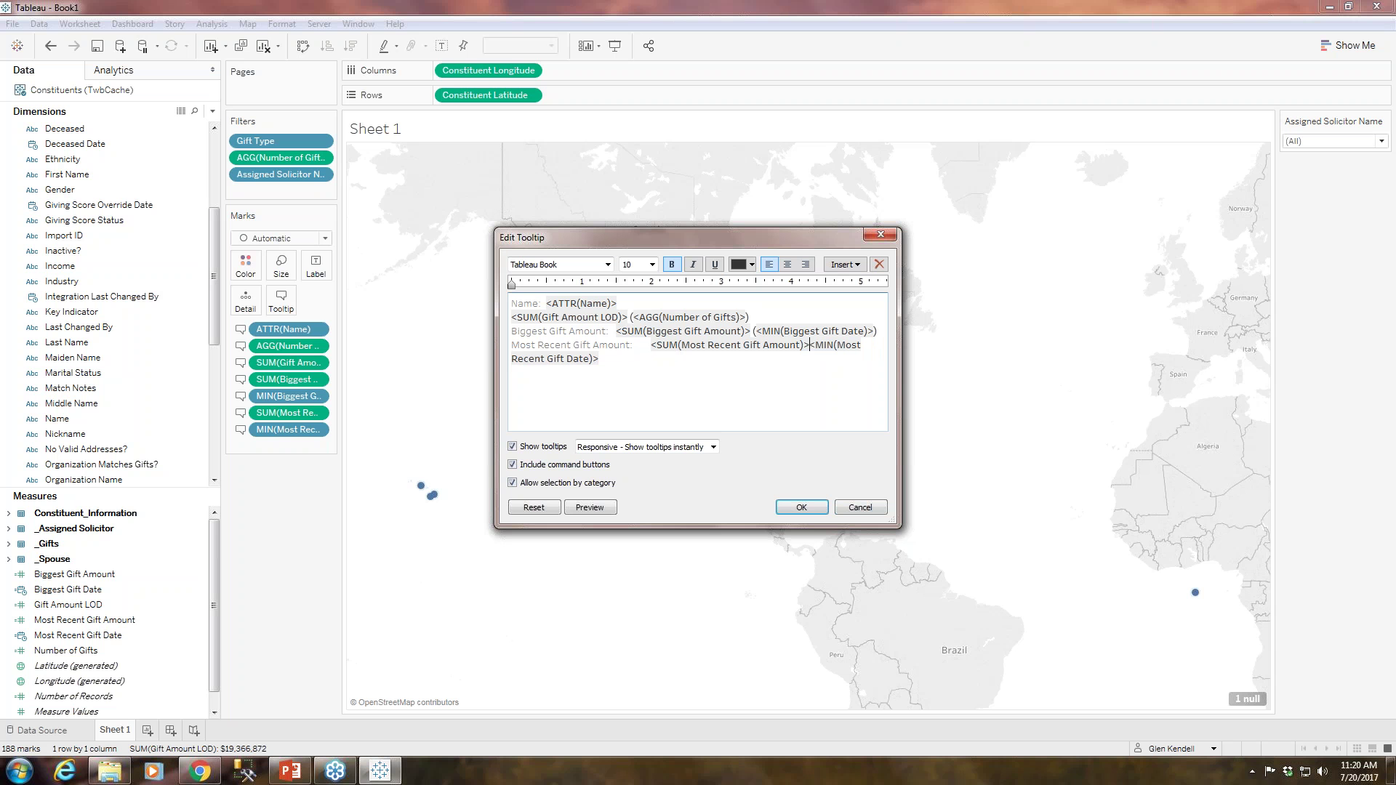
pyautogui.write('(')
pyautogui.click(630, 375)
pyautogui.write(')')
# Shorten the two gift amount labels in the tooltip text to Biggest and Most Recent.
pyautogui.moveTo(604, 333); pyautogui.dragTo(549, 336)
pyautogui.press('Delete')
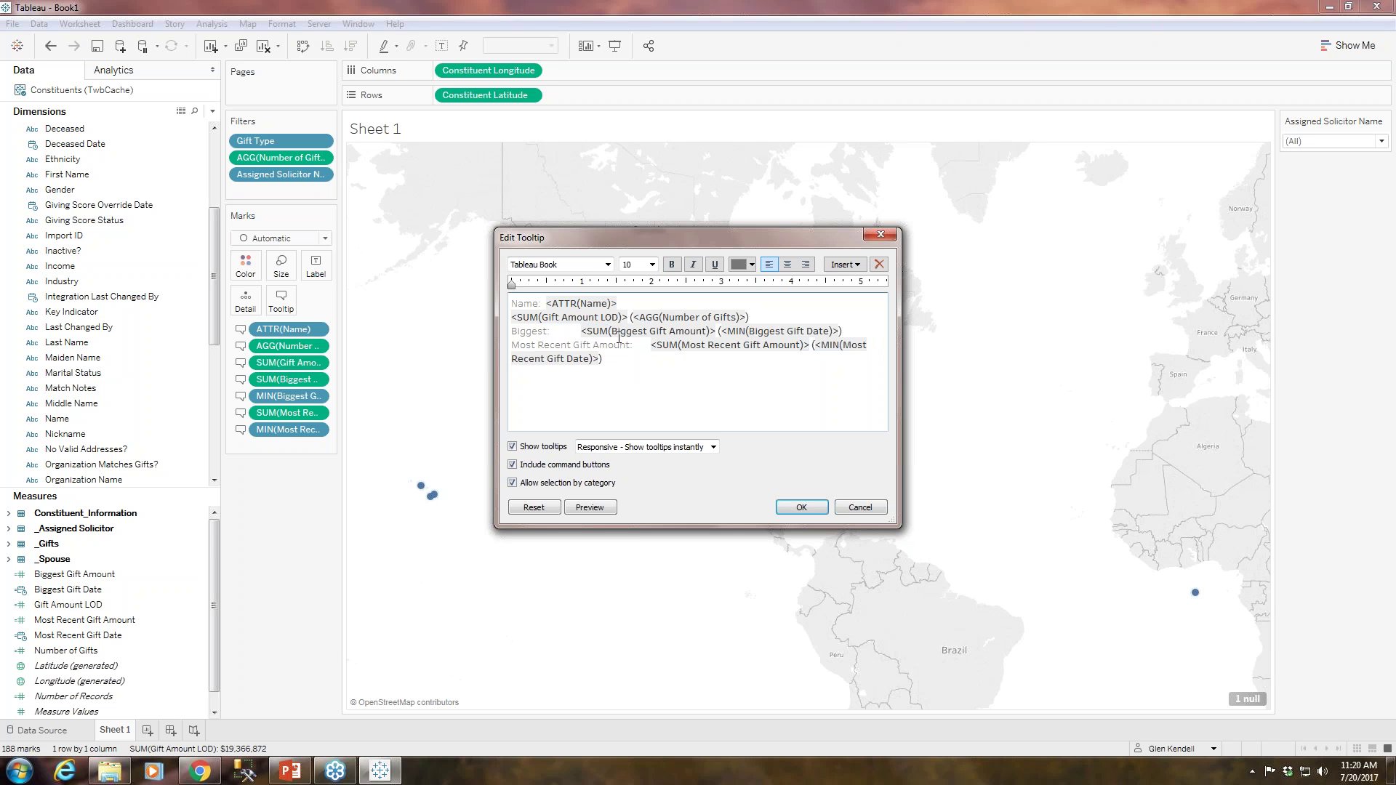
pyautogui.moveTo(631, 345); pyautogui.dragTo(573, 346)
pyautogui.press('Delete')
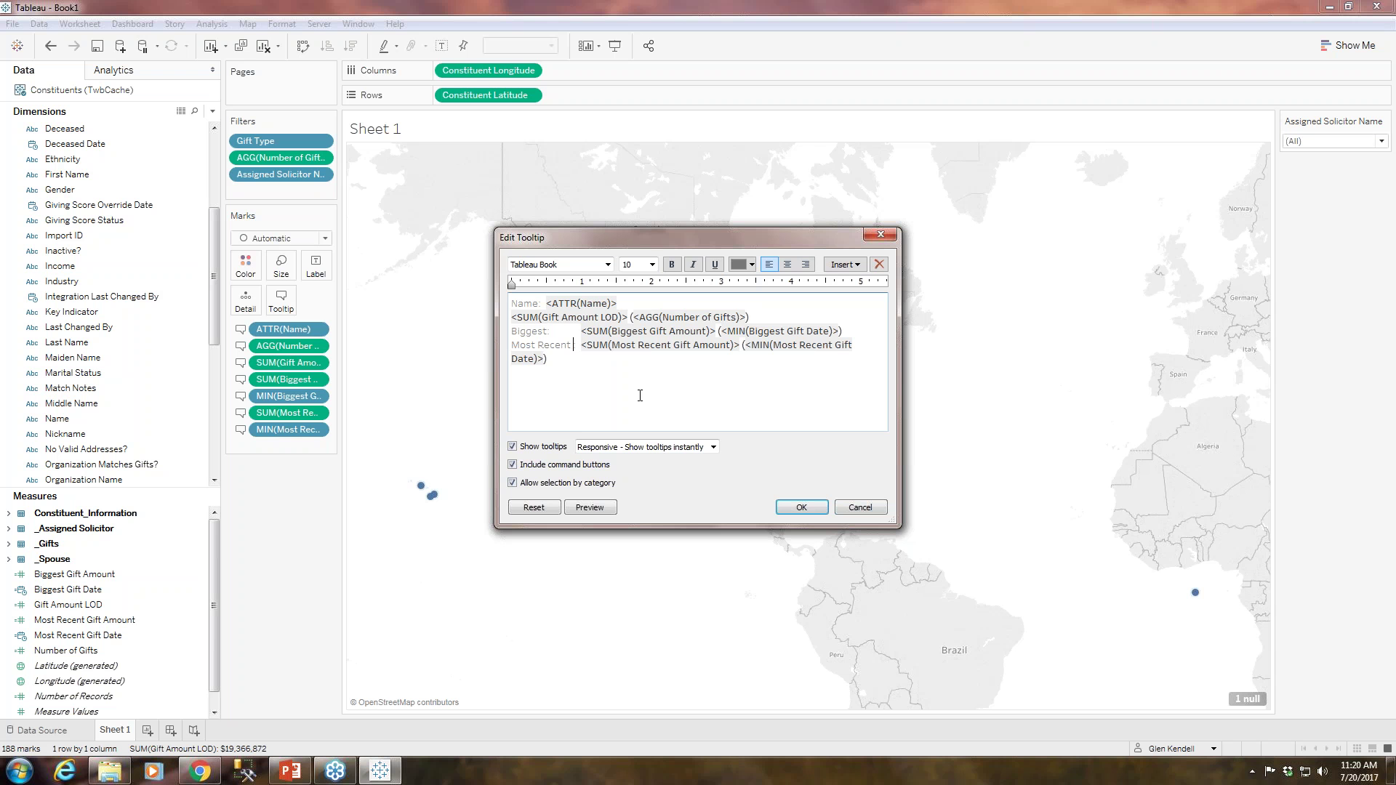
# Format the Name and Gift Amount LOD lines at font size 16 in orange, and make the whole Name line bold.
pyautogui.moveTo(757, 318); pyautogui.dragTo(468, 293)
pyautogui.click(651, 265)
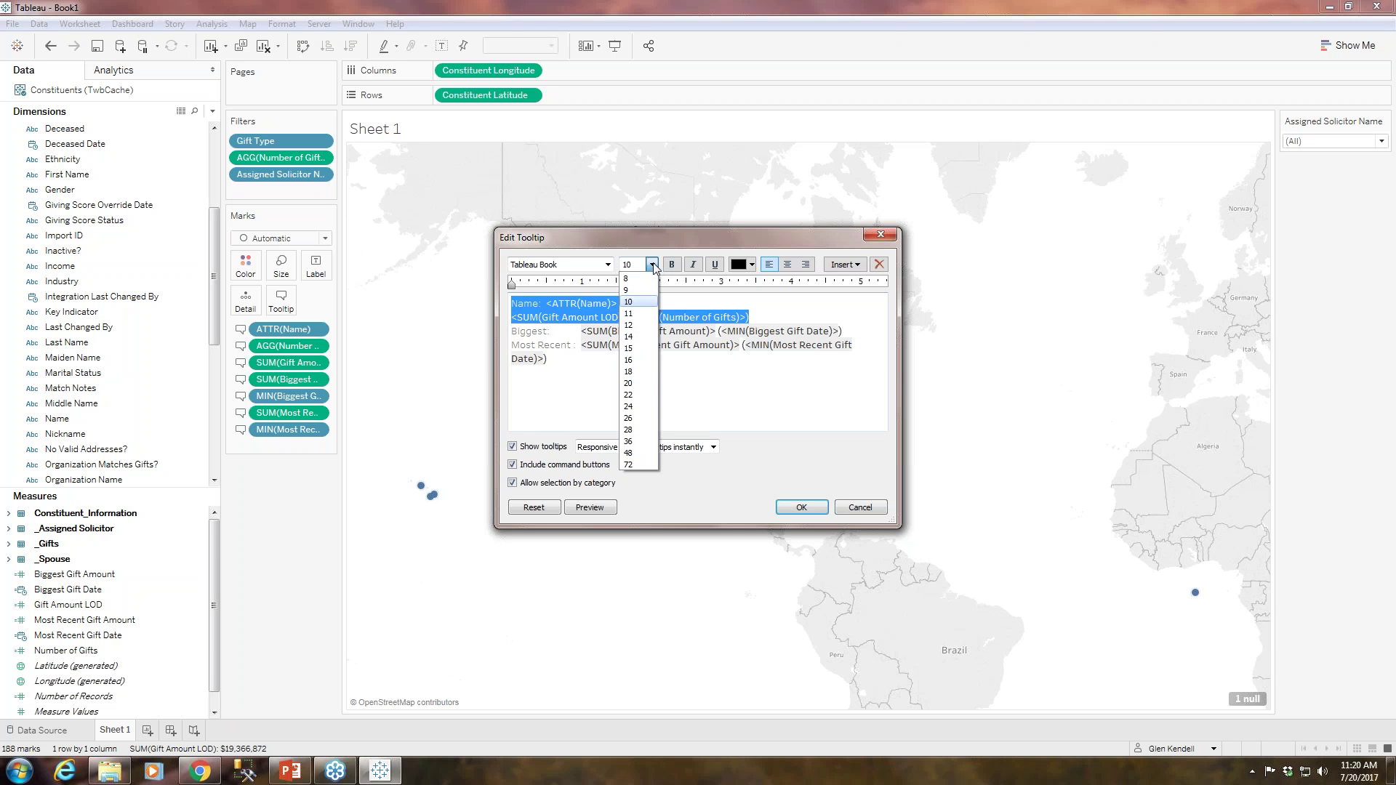
pyautogui.click(628, 360)
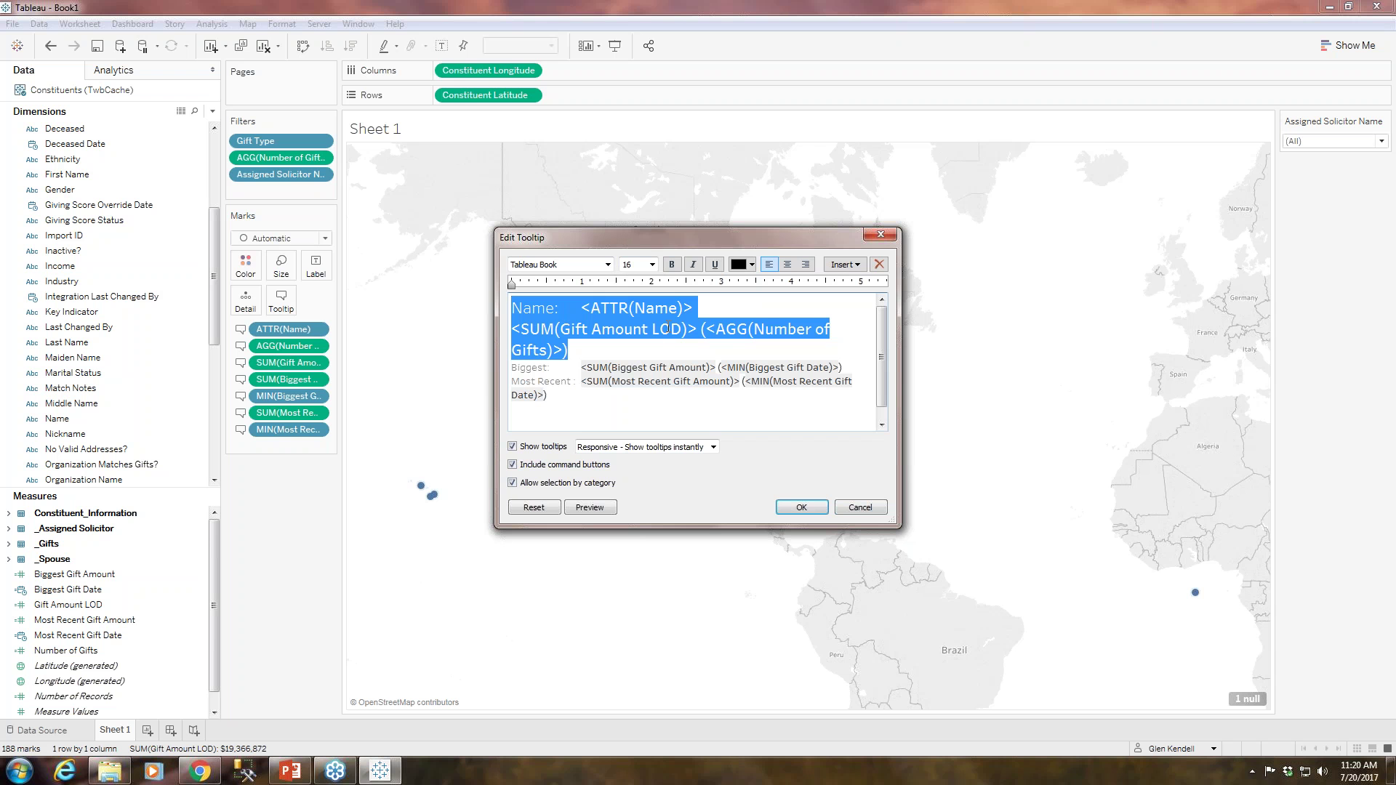
pyautogui.click(752, 264)
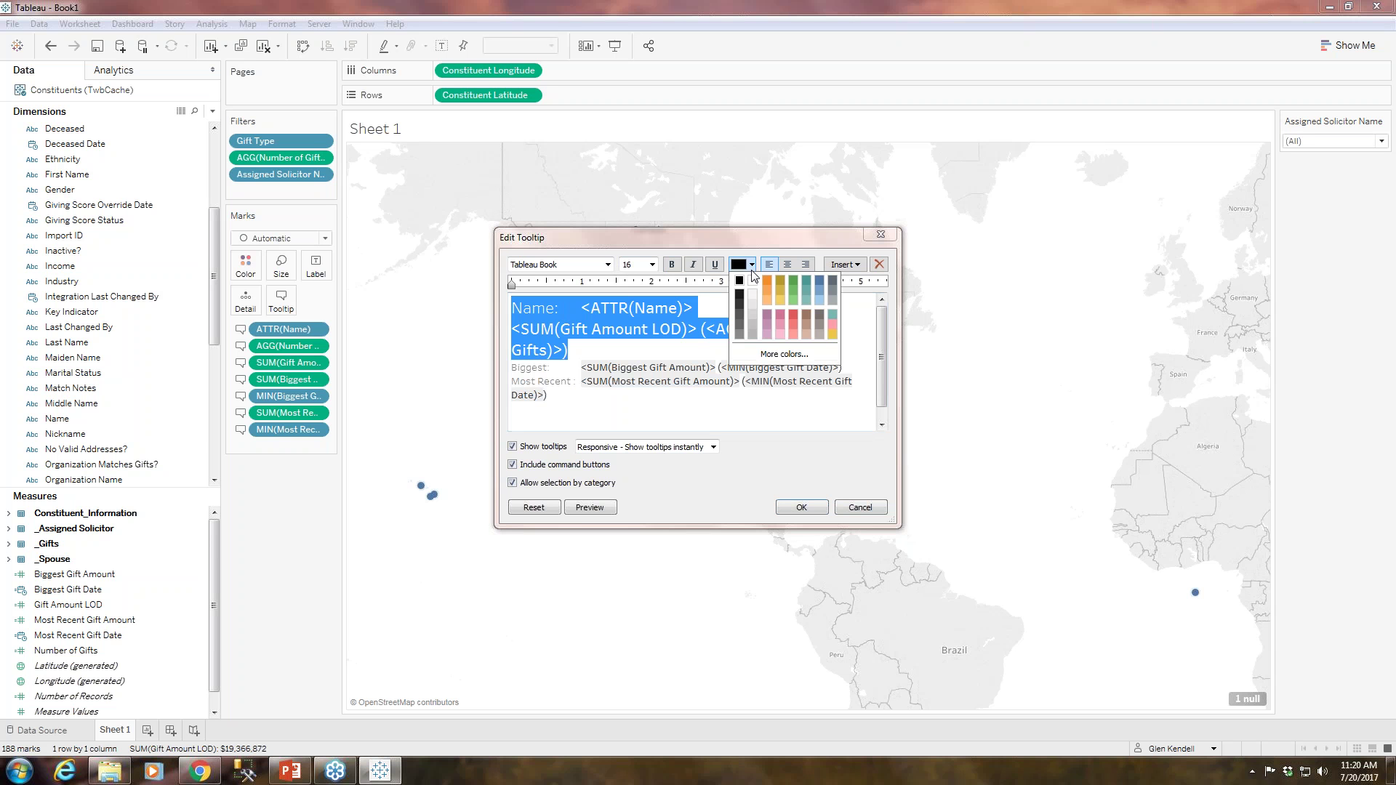
pyautogui.click(769, 293)
pyautogui.click(638, 349)
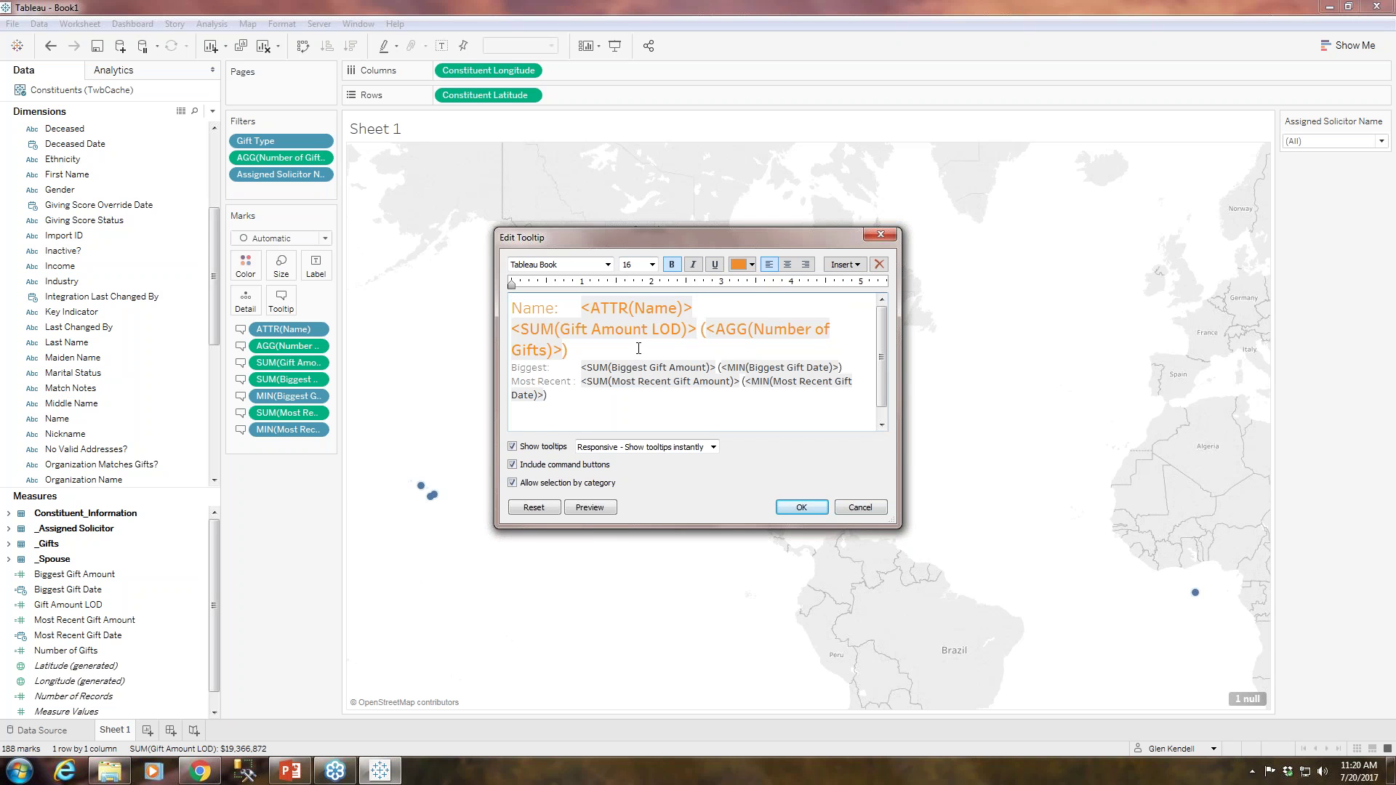
pyautogui.moveTo(719, 306); pyautogui.dragTo(510, 307)
pyautogui.click(672, 266)
# Set the Biggest and Most Recent lines to font size 11, apply the tooltip, and check it on a location in southern California.
pyautogui.moveTo(546, 394); pyautogui.dragTo(497, 367)
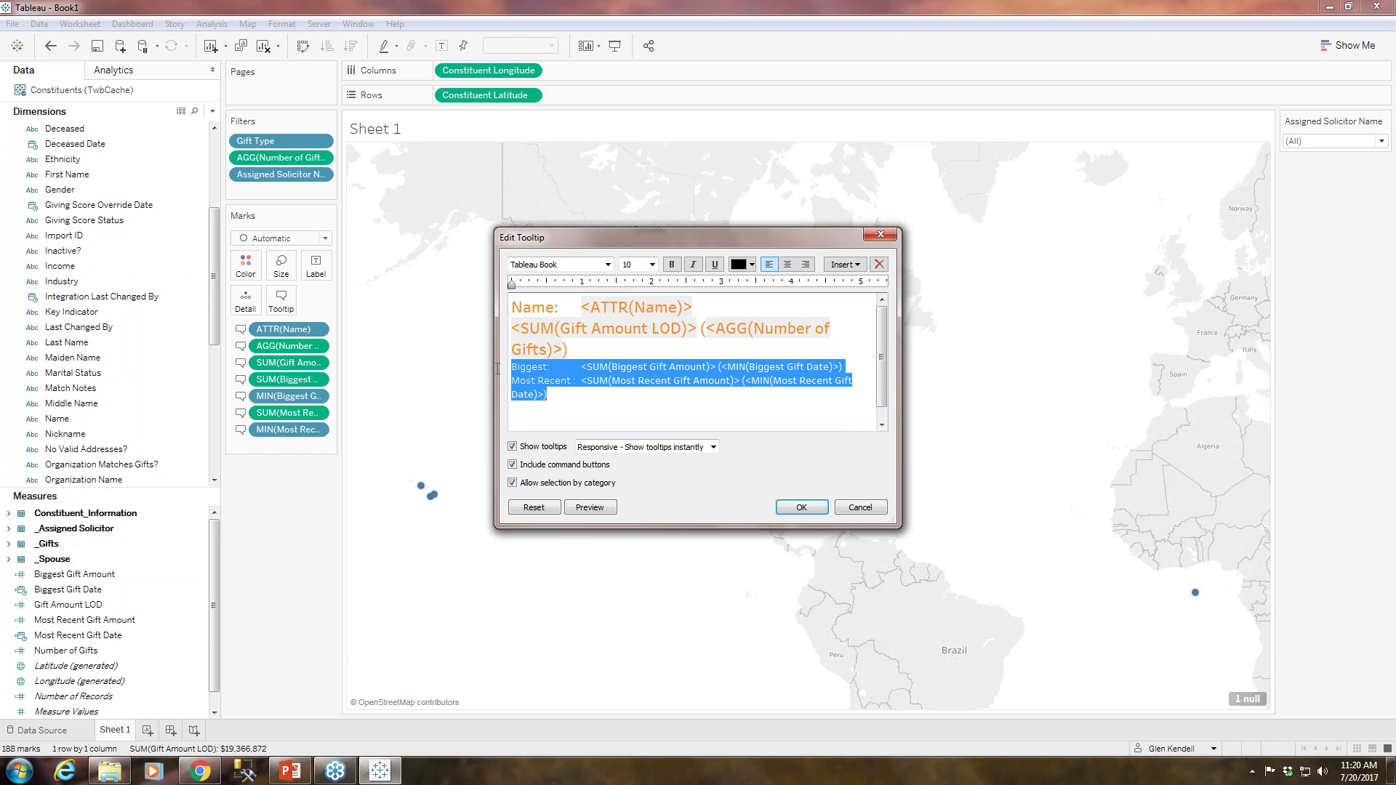
pyautogui.click(652, 265)
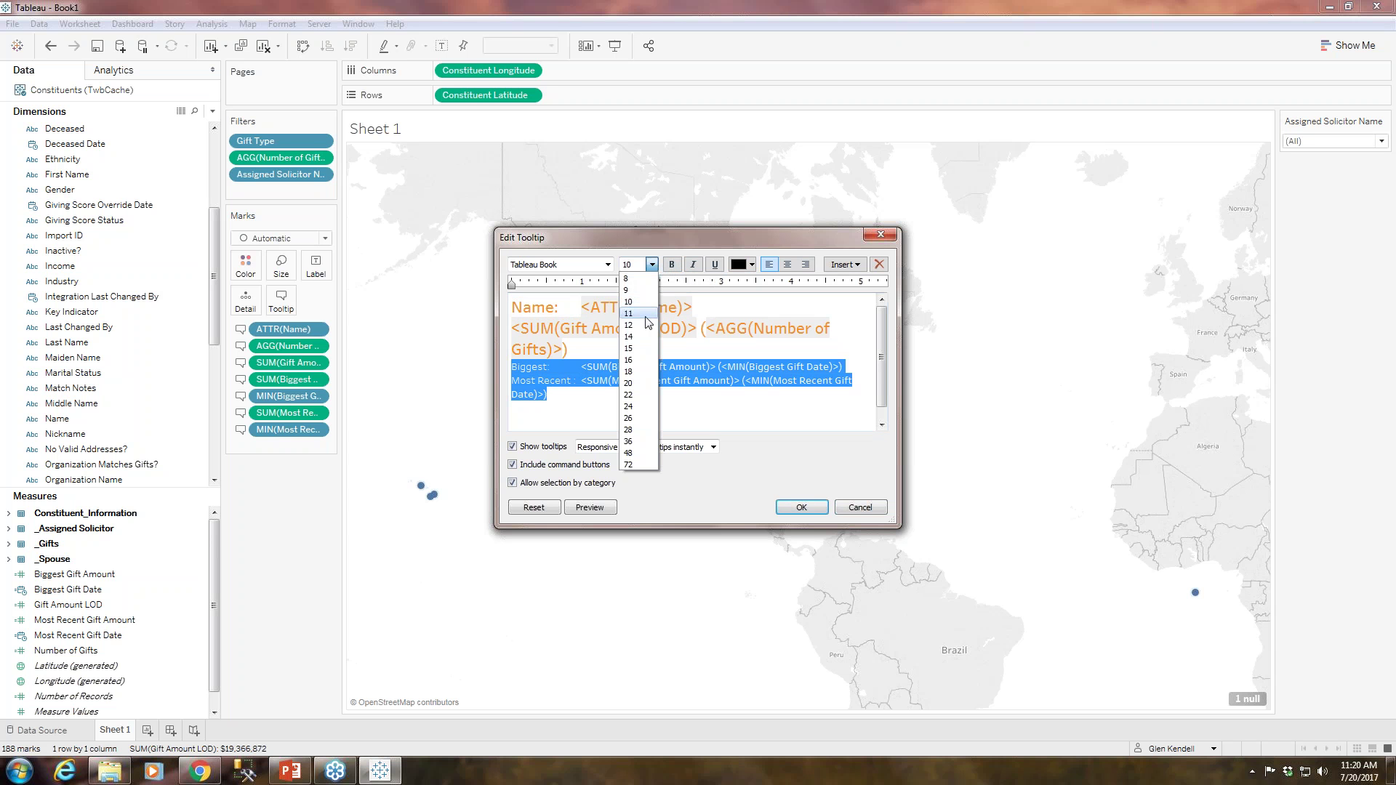
pyautogui.click(628, 314)
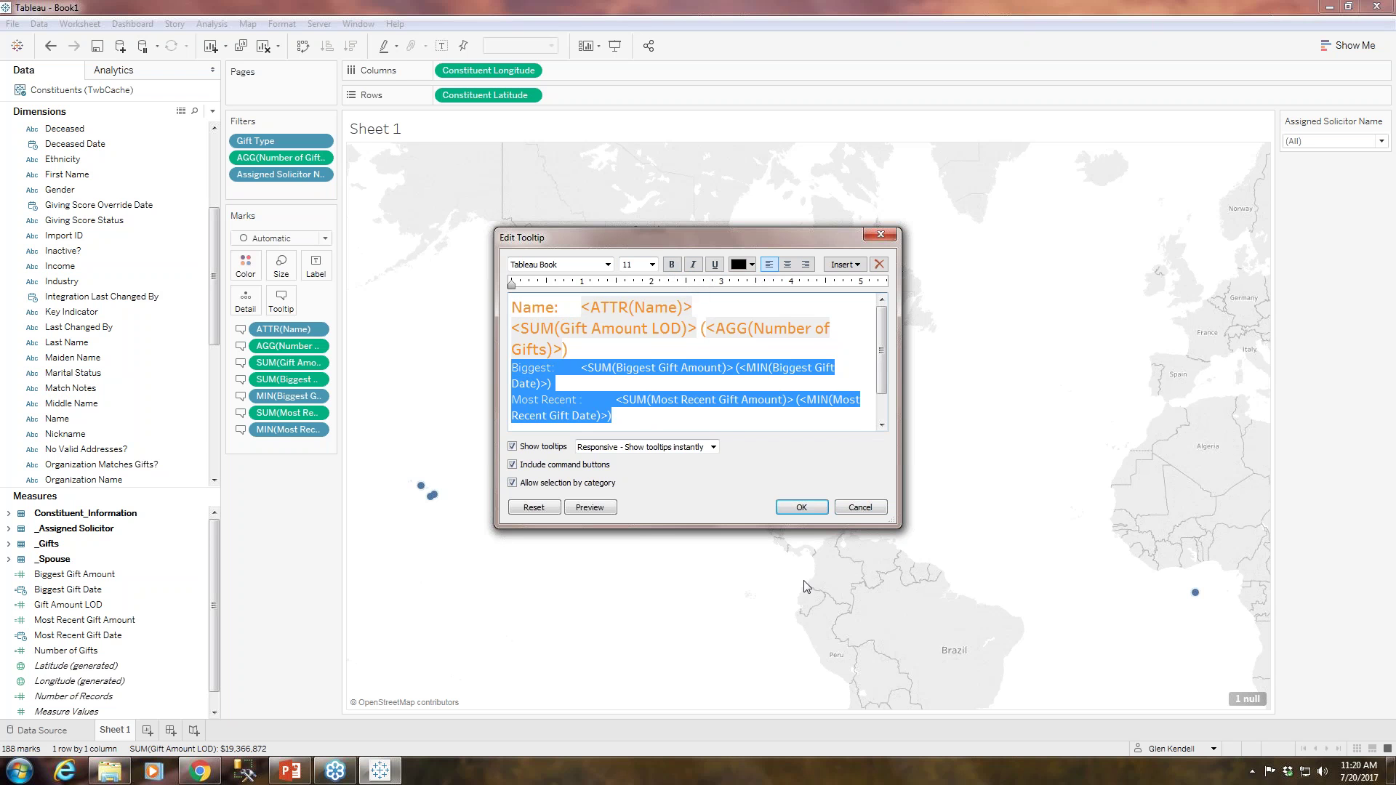
pyautogui.click(800, 506)
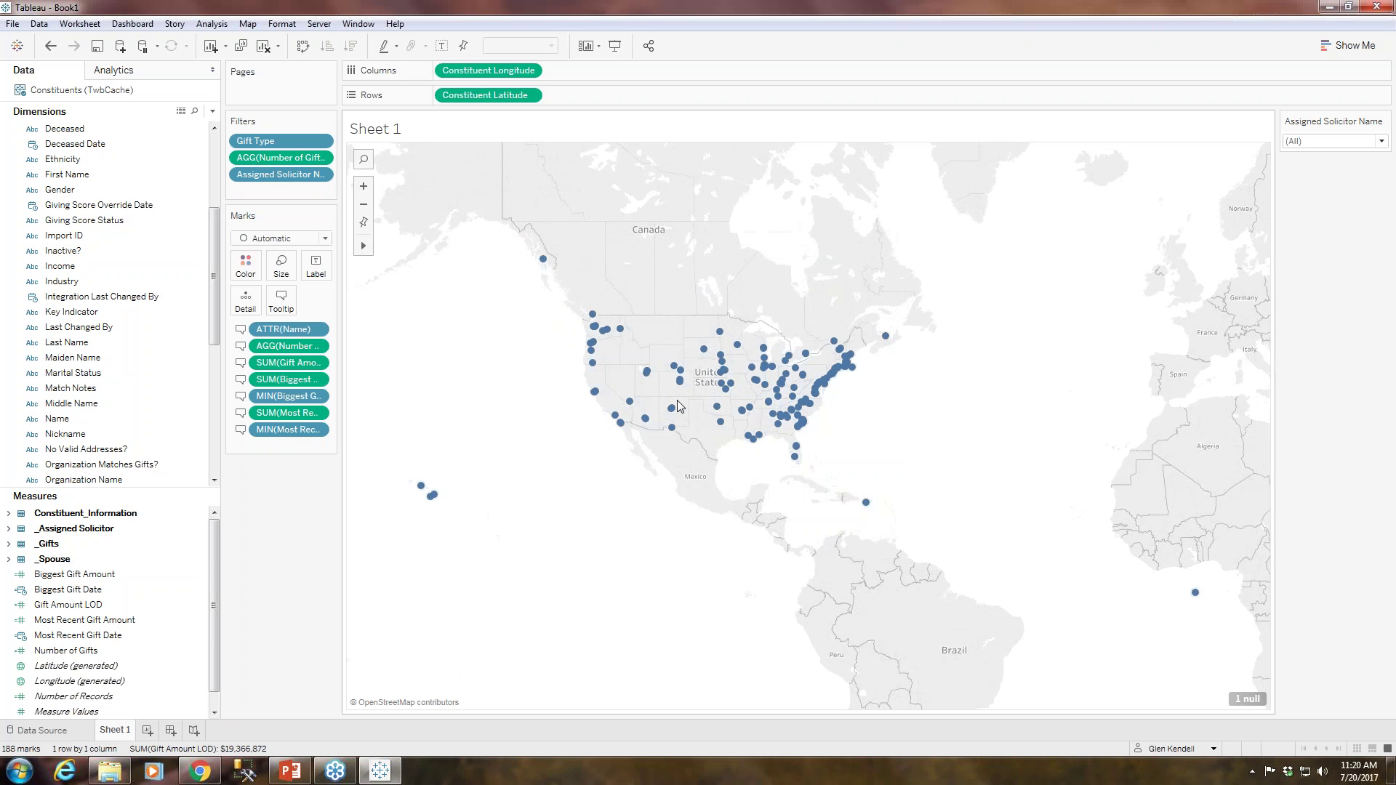
pyautogui.moveTo(672, 431)
pyautogui.moveTo(618, 425)
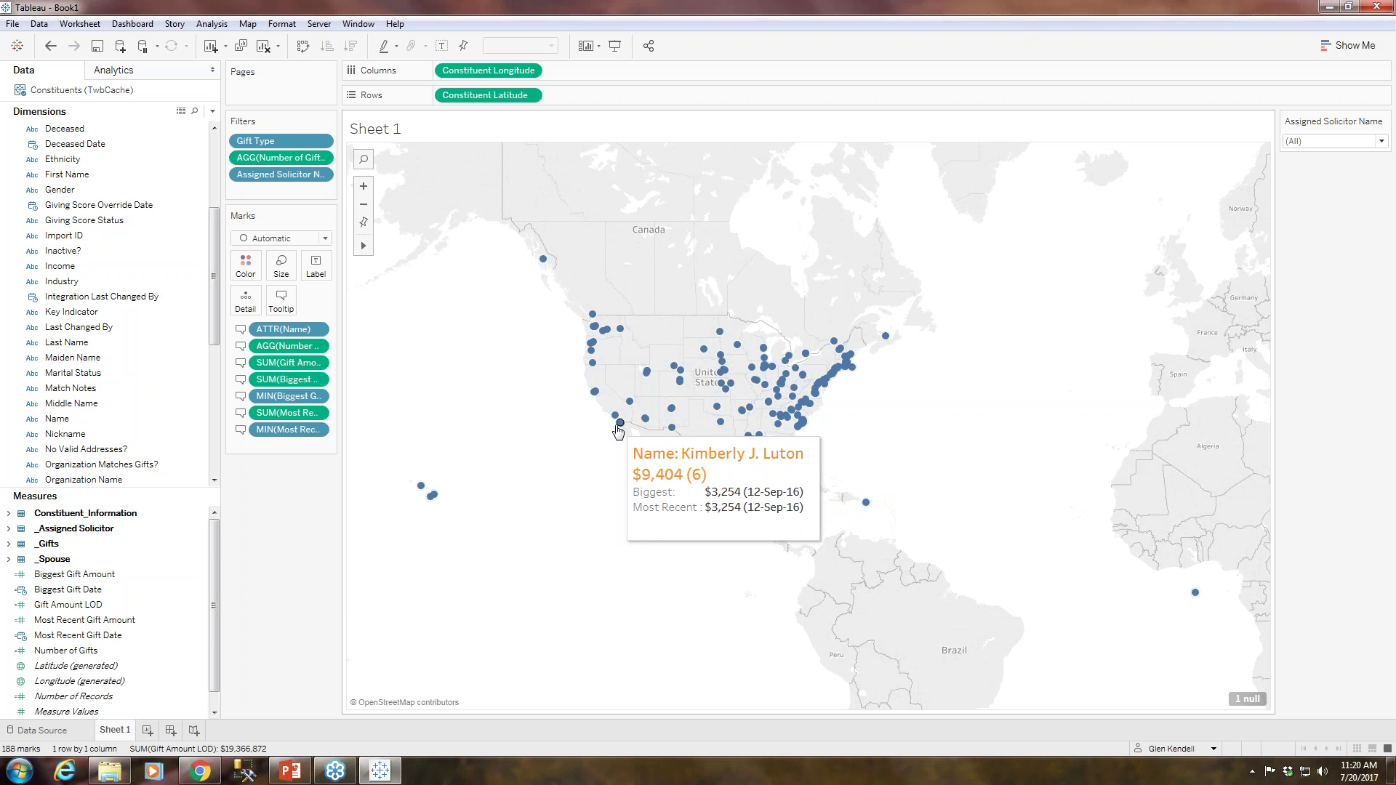
# Delete the Name label in front of the name field in the tooltip text and apply the change.
pyautogui.click(281, 296)
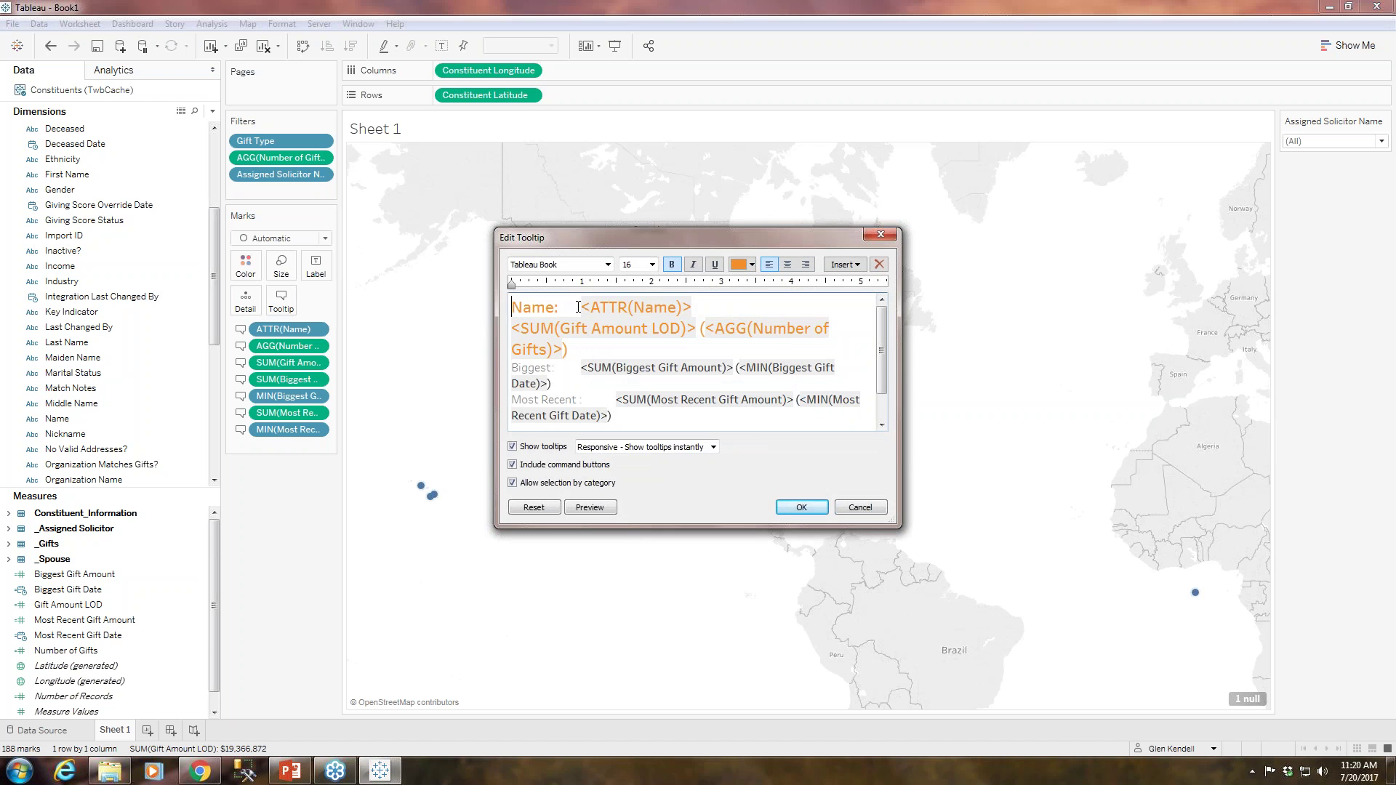
pyautogui.moveTo(584, 308); pyautogui.dragTo(474, 318)
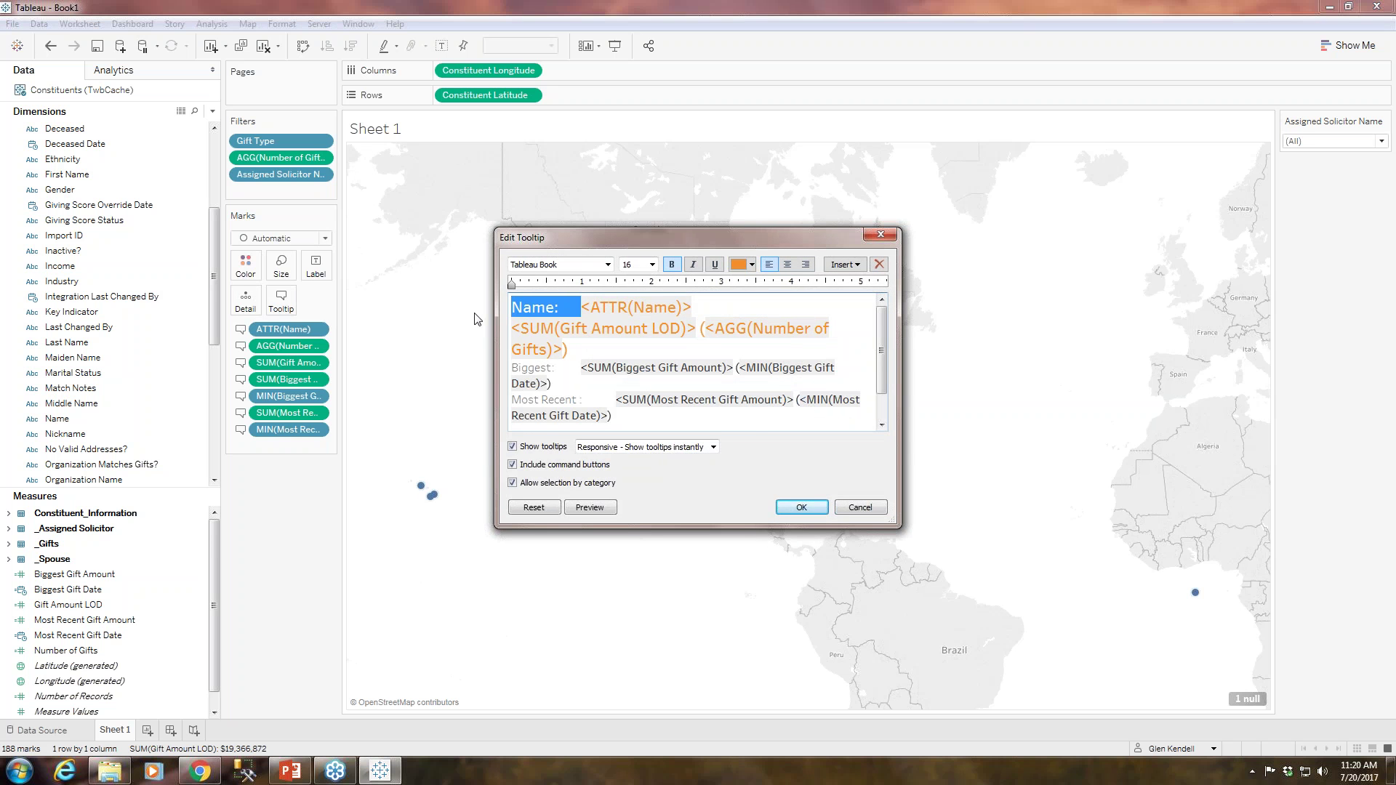
pyautogui.press('Delete')
pyautogui.click(801, 506)
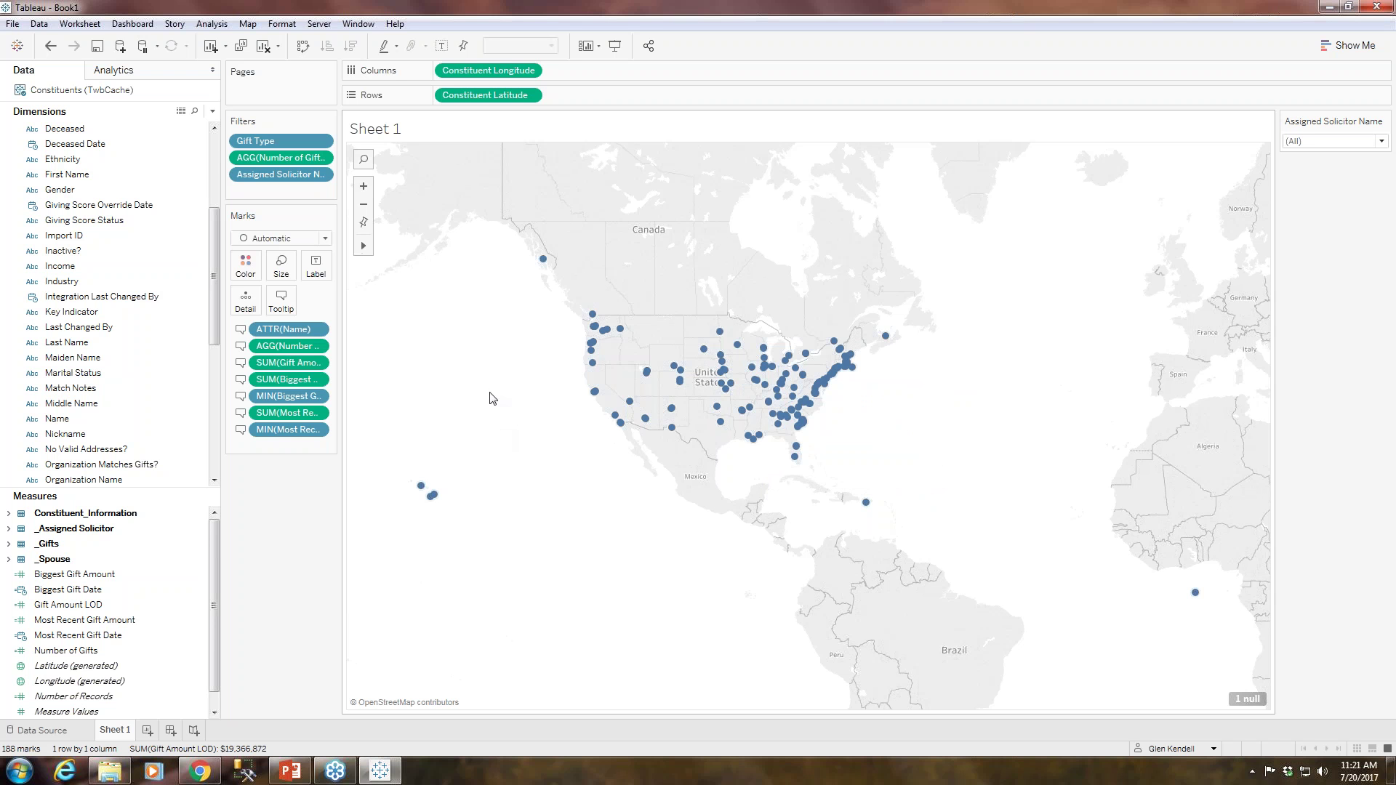
# Zoom in on the map to view the constituents in the eastern United States.
pyautogui.click(363, 188)
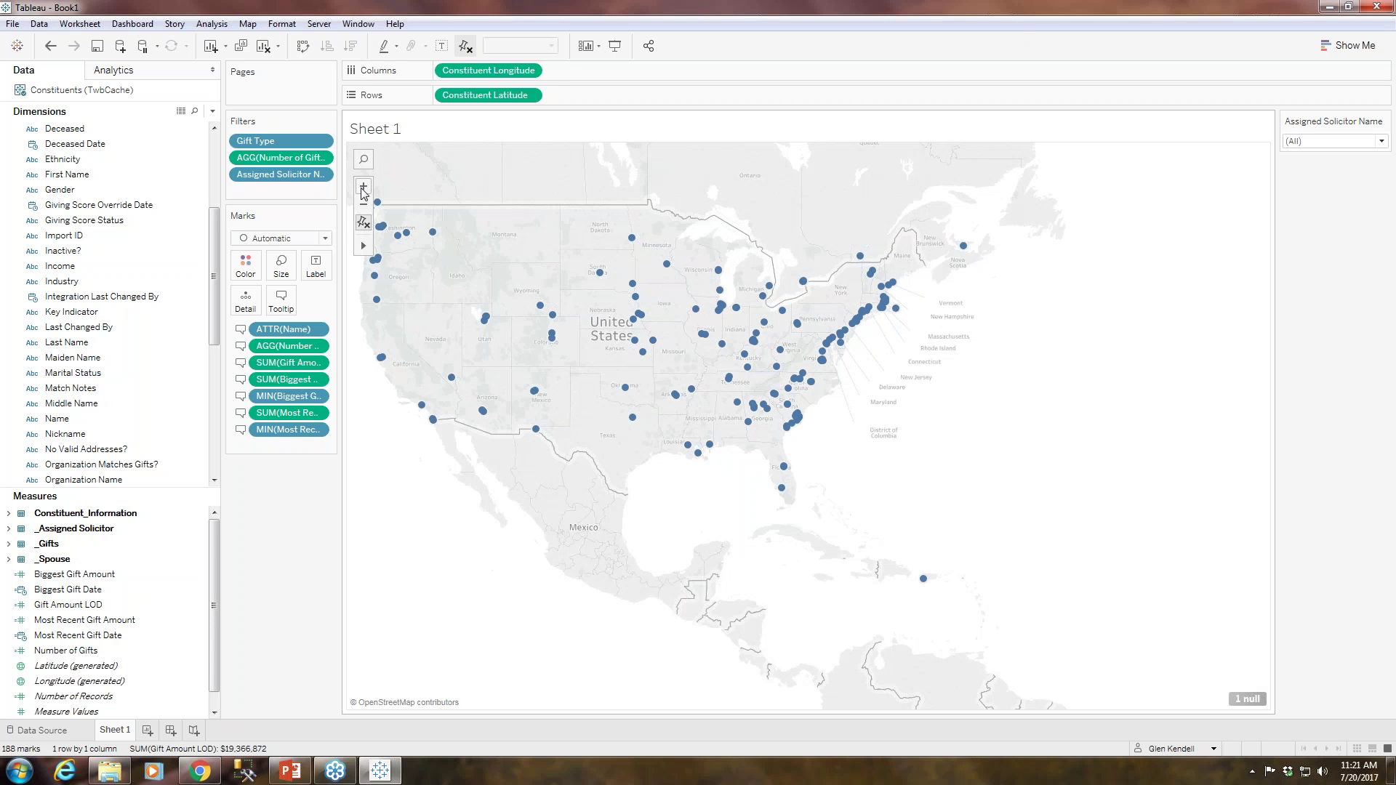
pyautogui.click(364, 187)
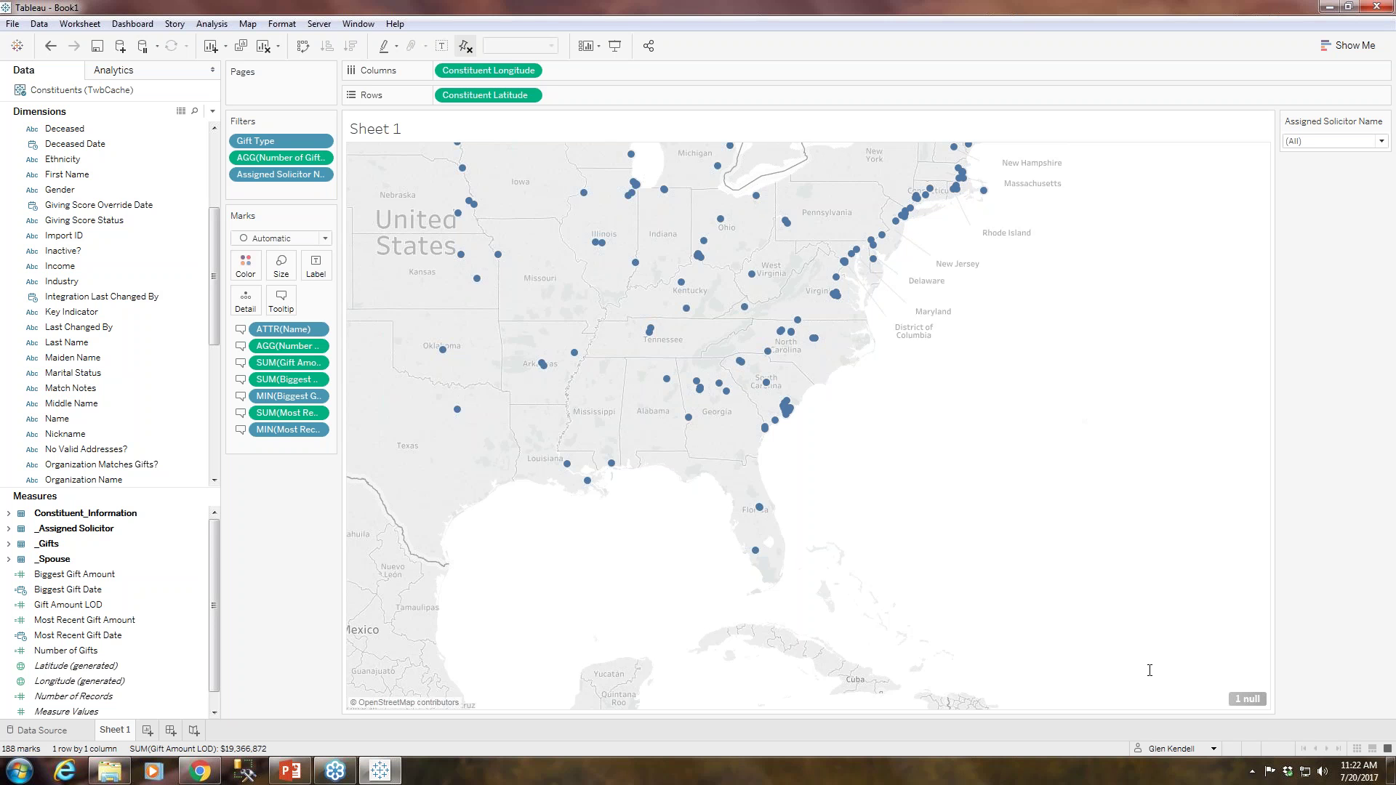
pyautogui.moveTo(573, 356)
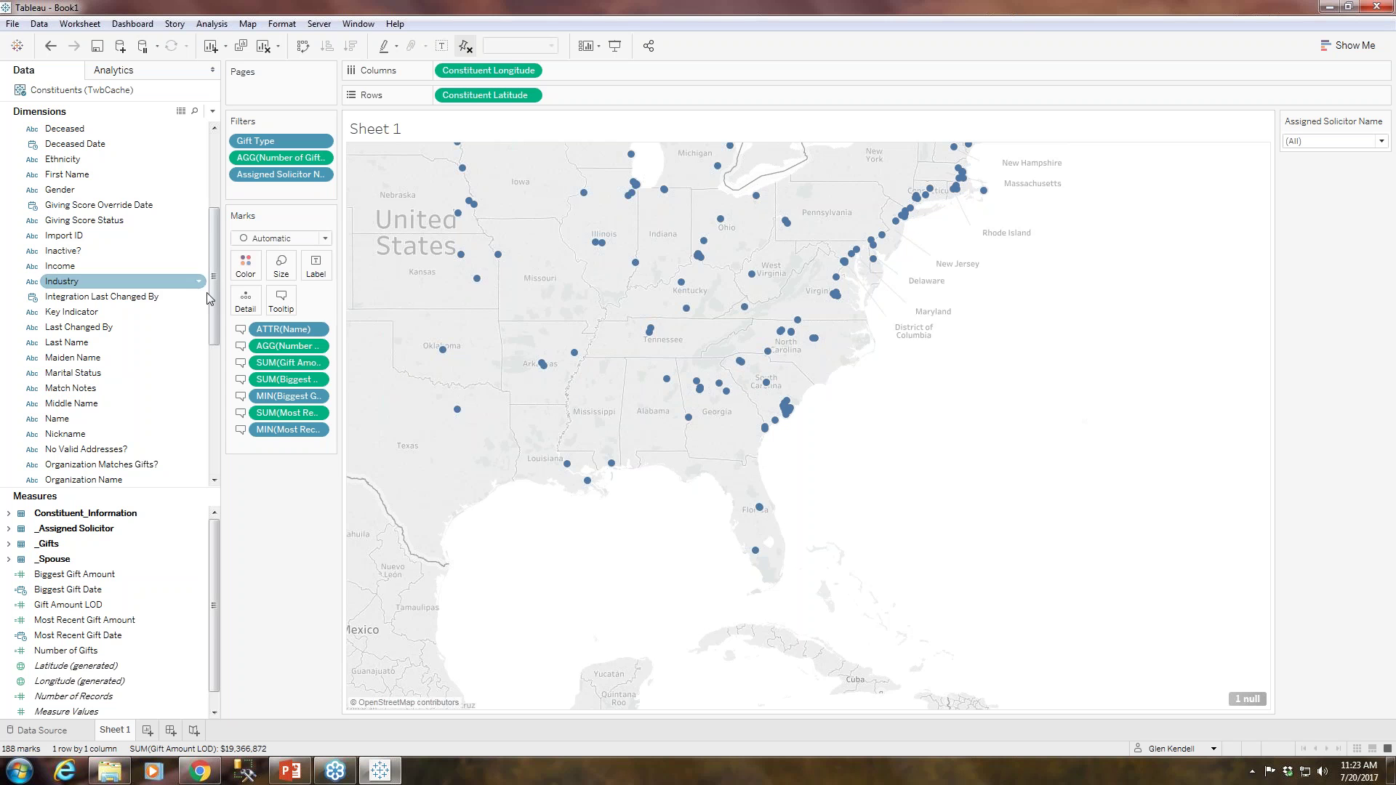
# Collapse the Constituent_Information dimensions, expand the _PreferredAddress fields, and look into the _GeoCodedAddress fields.
pyautogui.moveTo(213, 295); pyautogui.dragTo(169, 172)
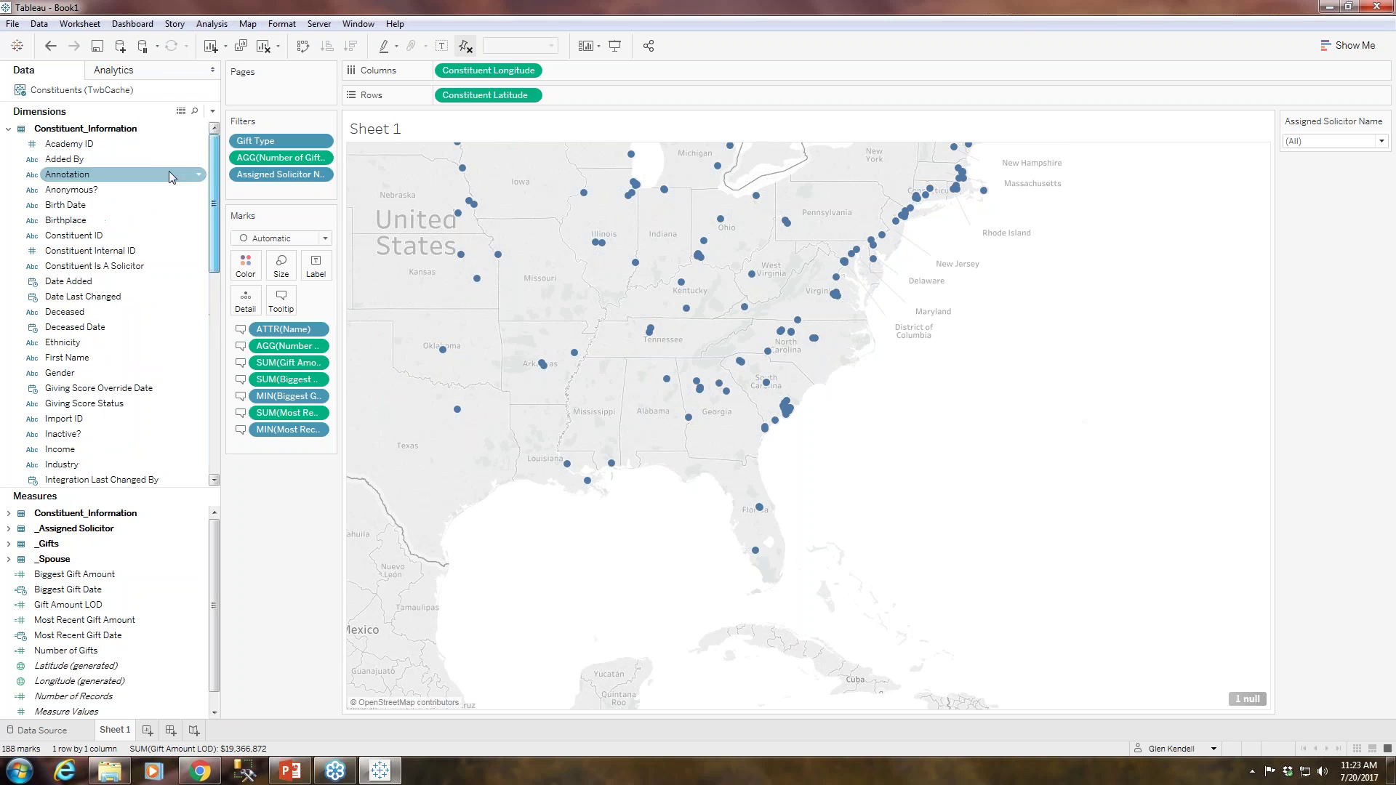
pyautogui.click(8, 128)
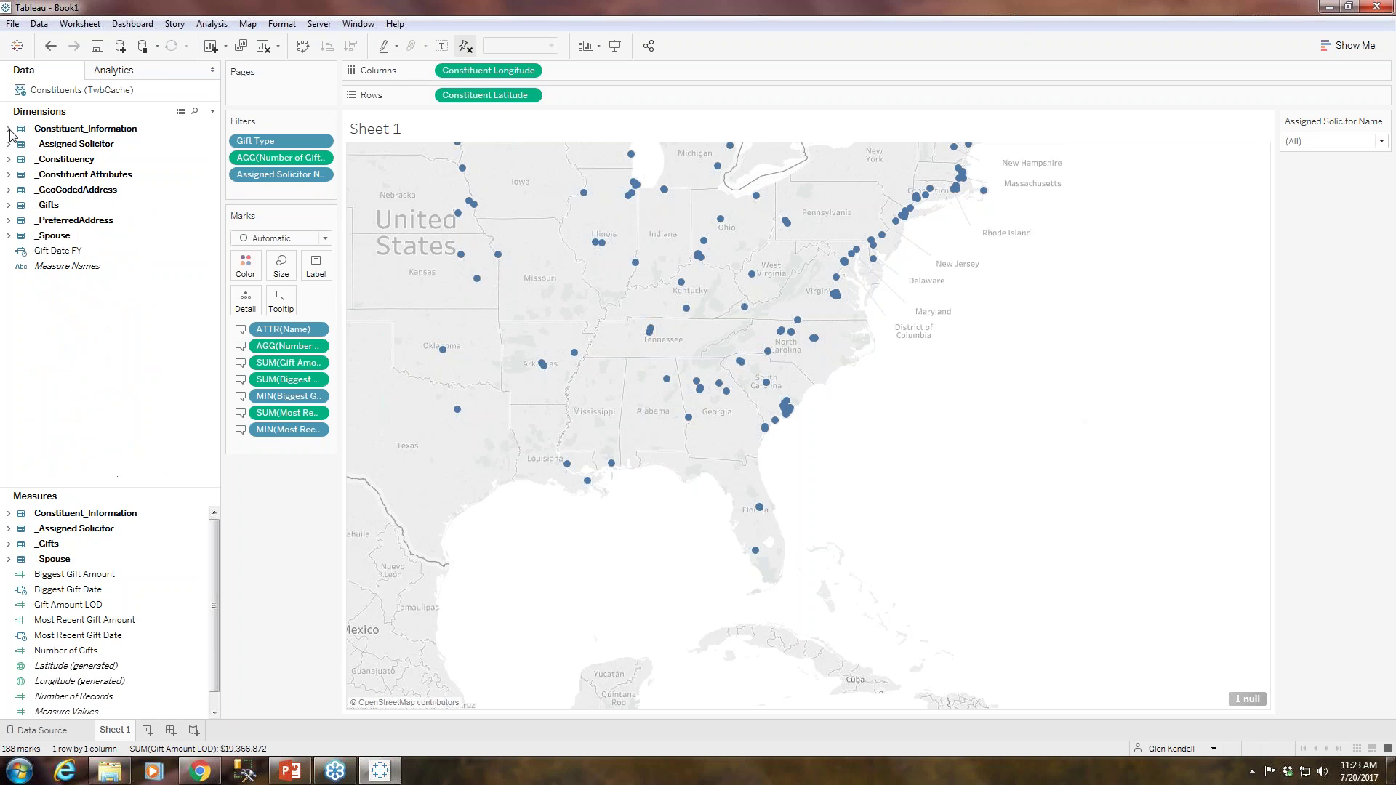
pyautogui.click(9, 220)
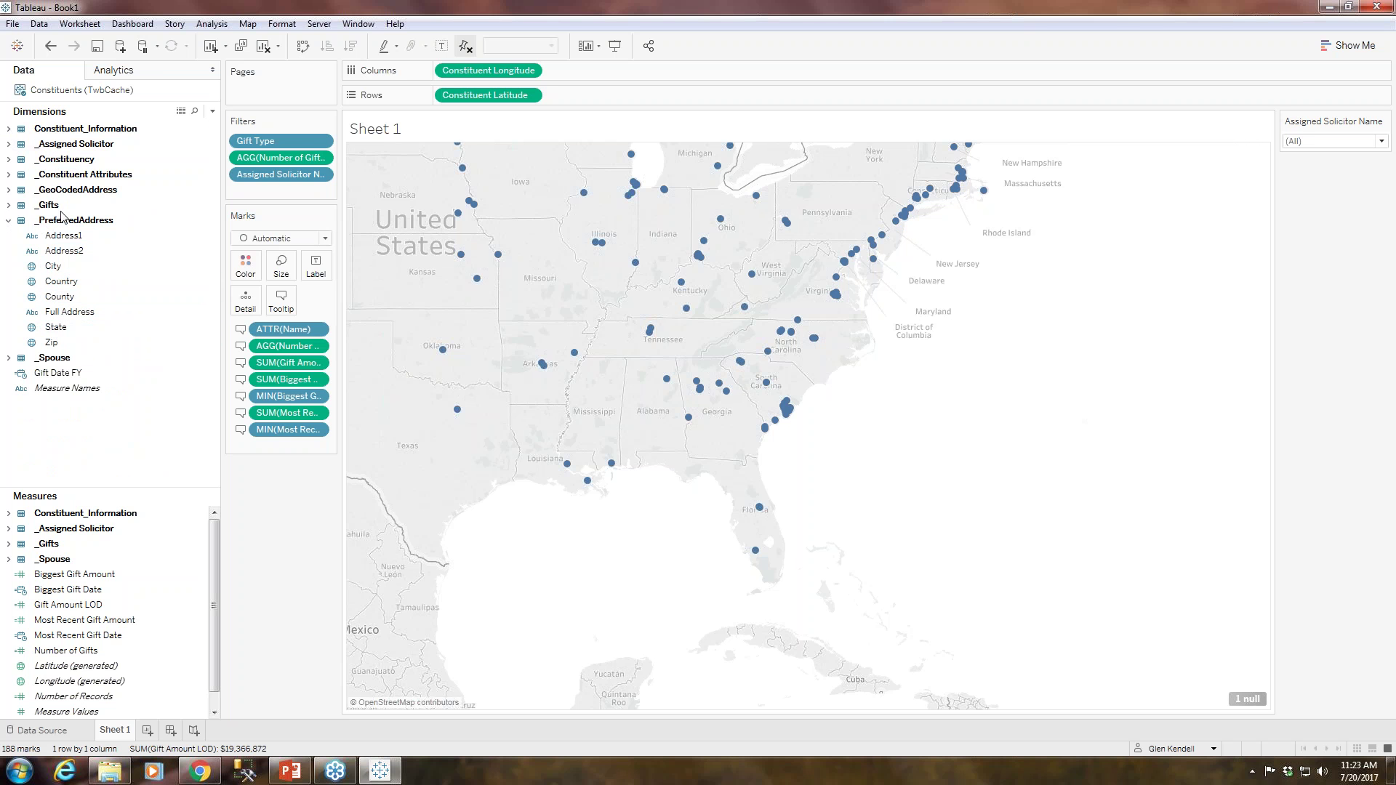
pyautogui.click(9, 189)
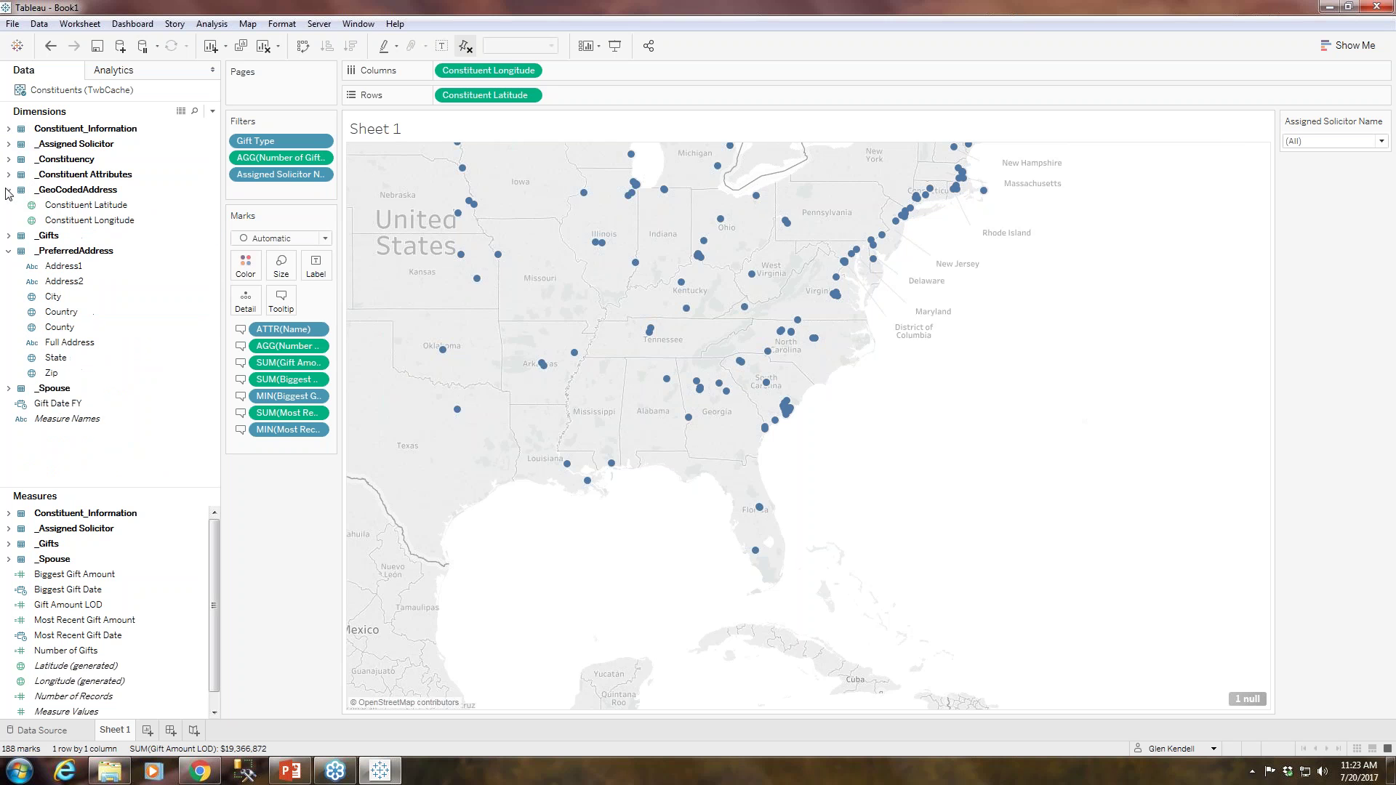
pyautogui.click(9, 190)
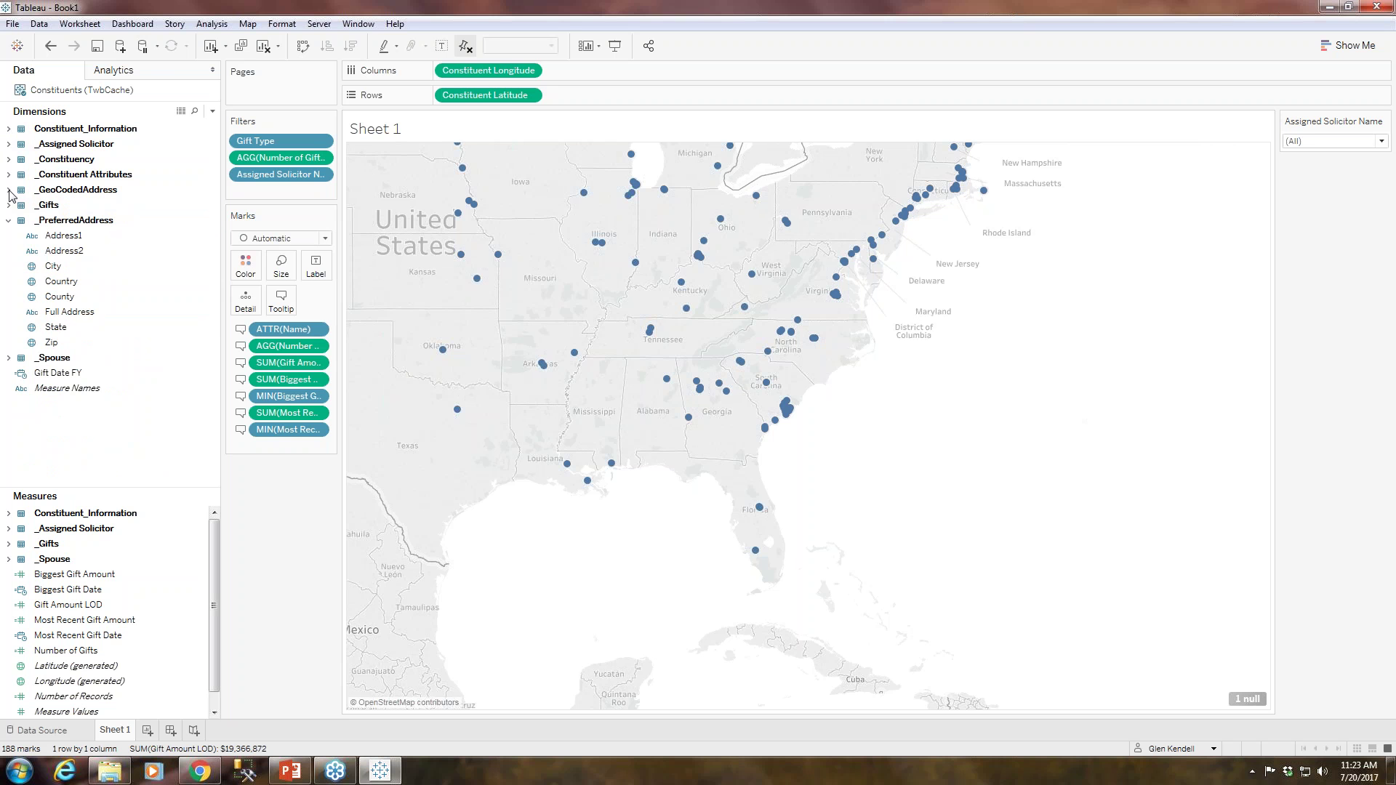
# Collapse the _PreferredAddress fields and create a float parameter named My Latitude that allows all values.
pyautogui.click(10, 220)
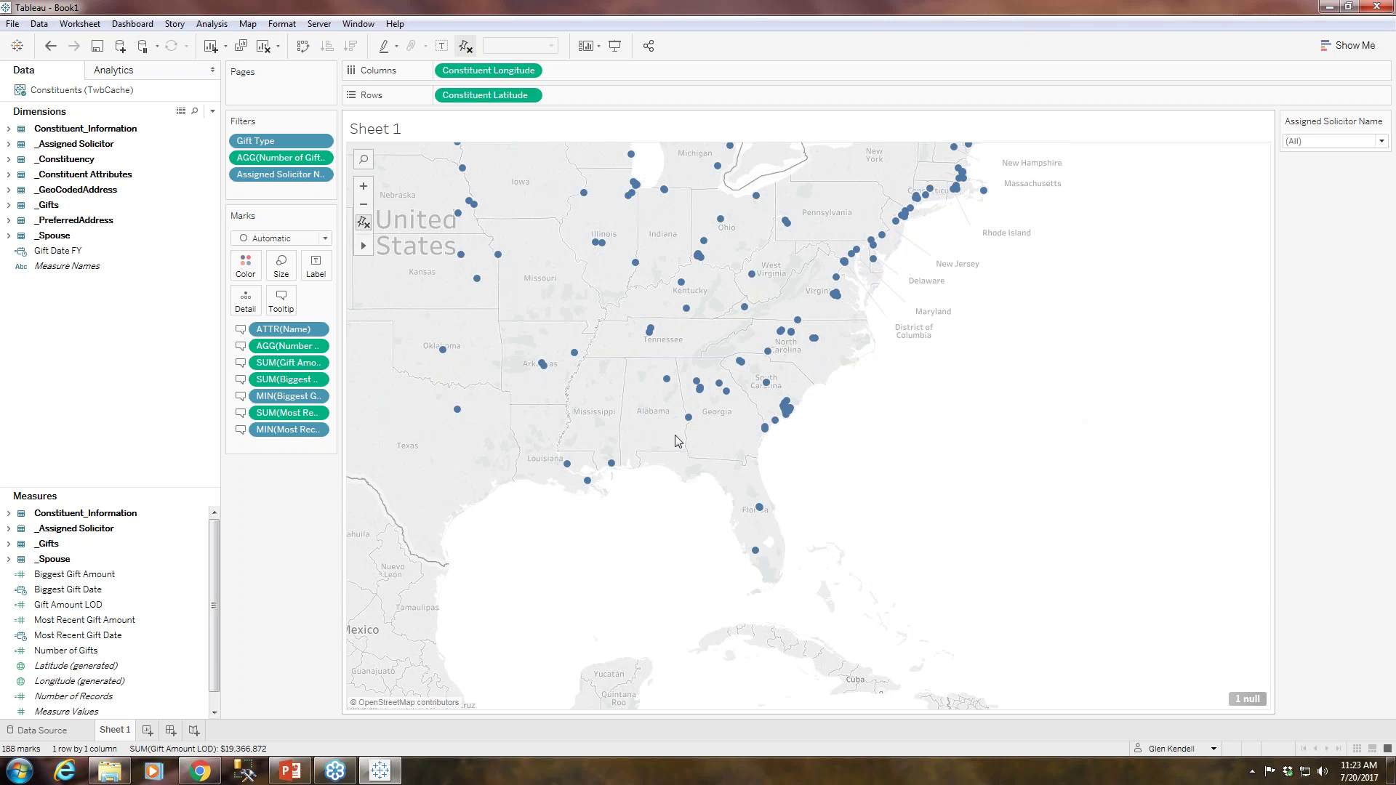
pyautogui.click(210, 111)
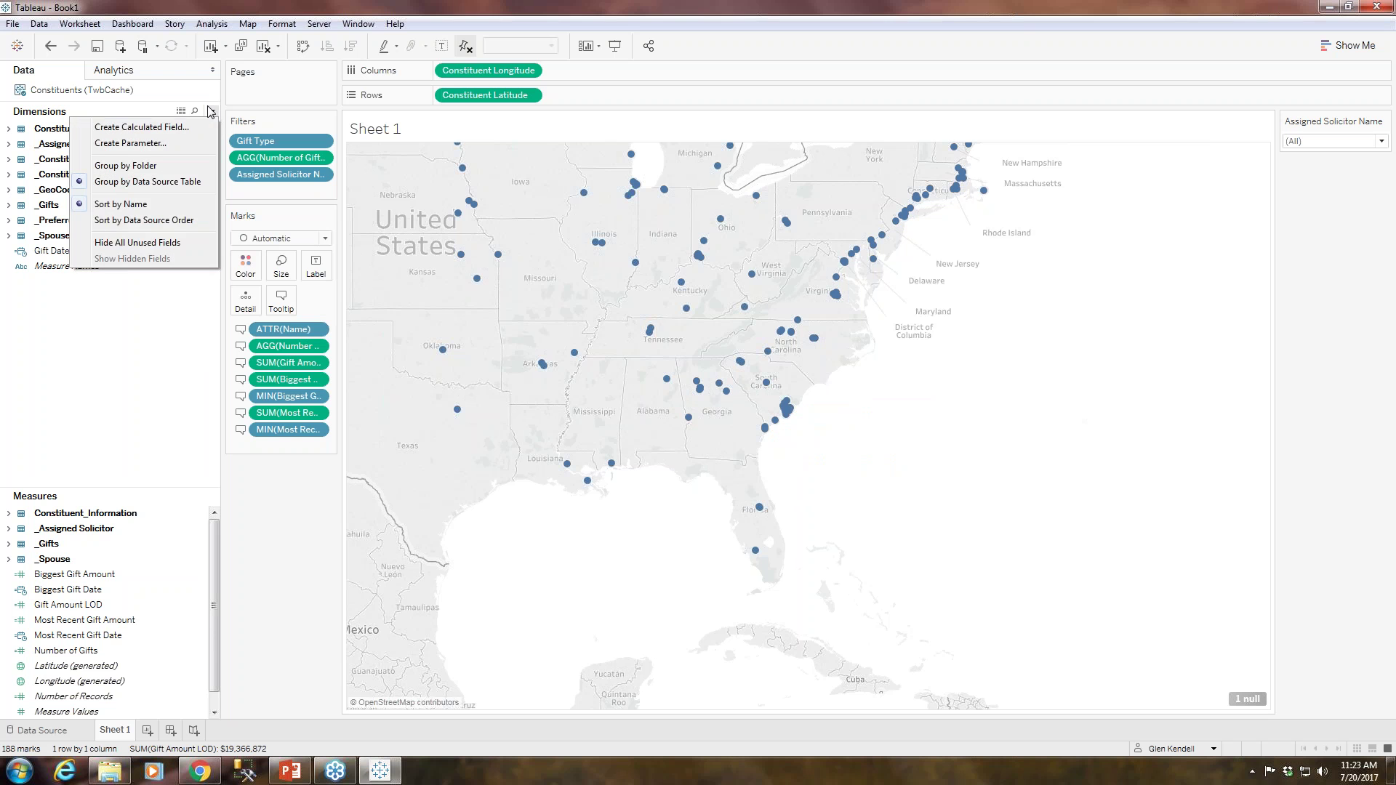
pyautogui.click(161, 144)
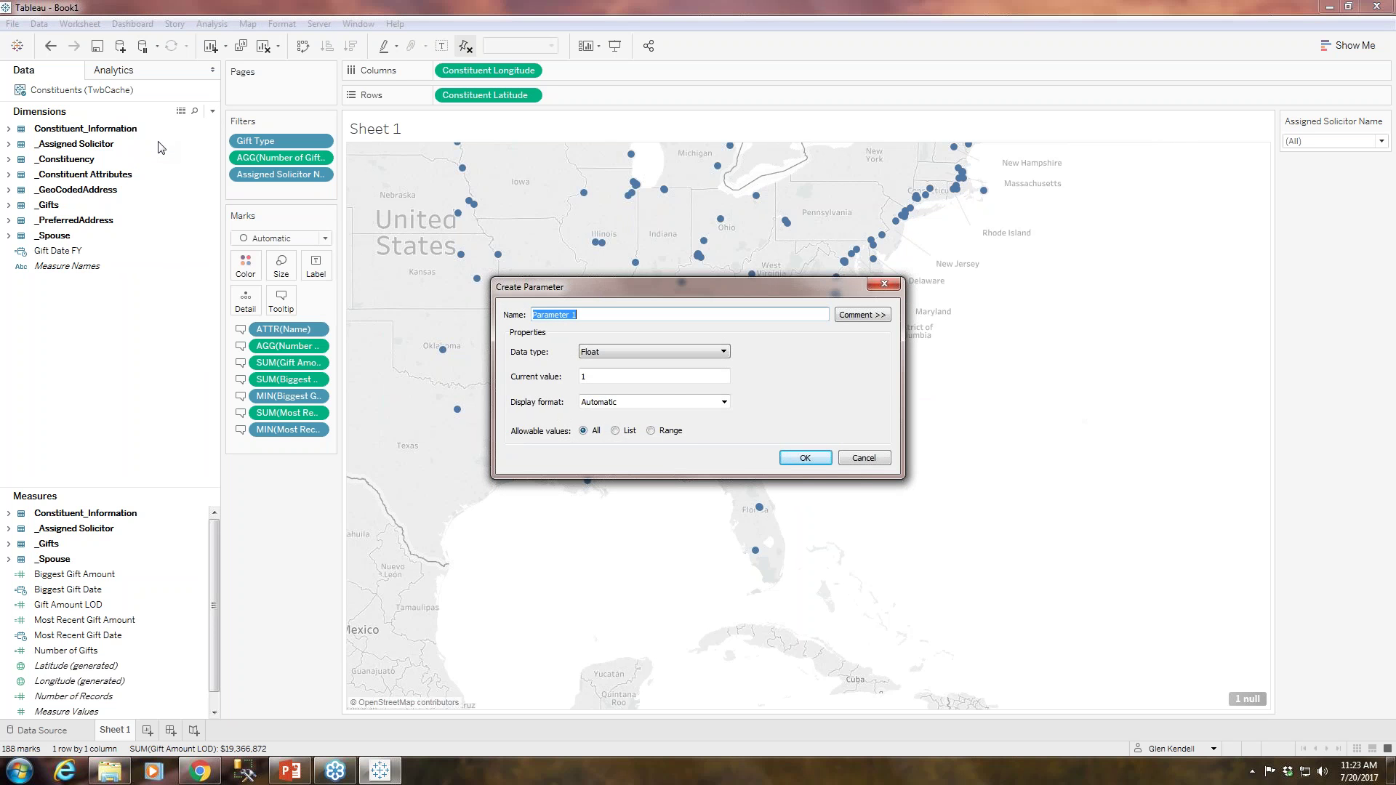
pyautogui.write('My L')
pyautogui.write('atitude')
pyautogui.click(800, 458)
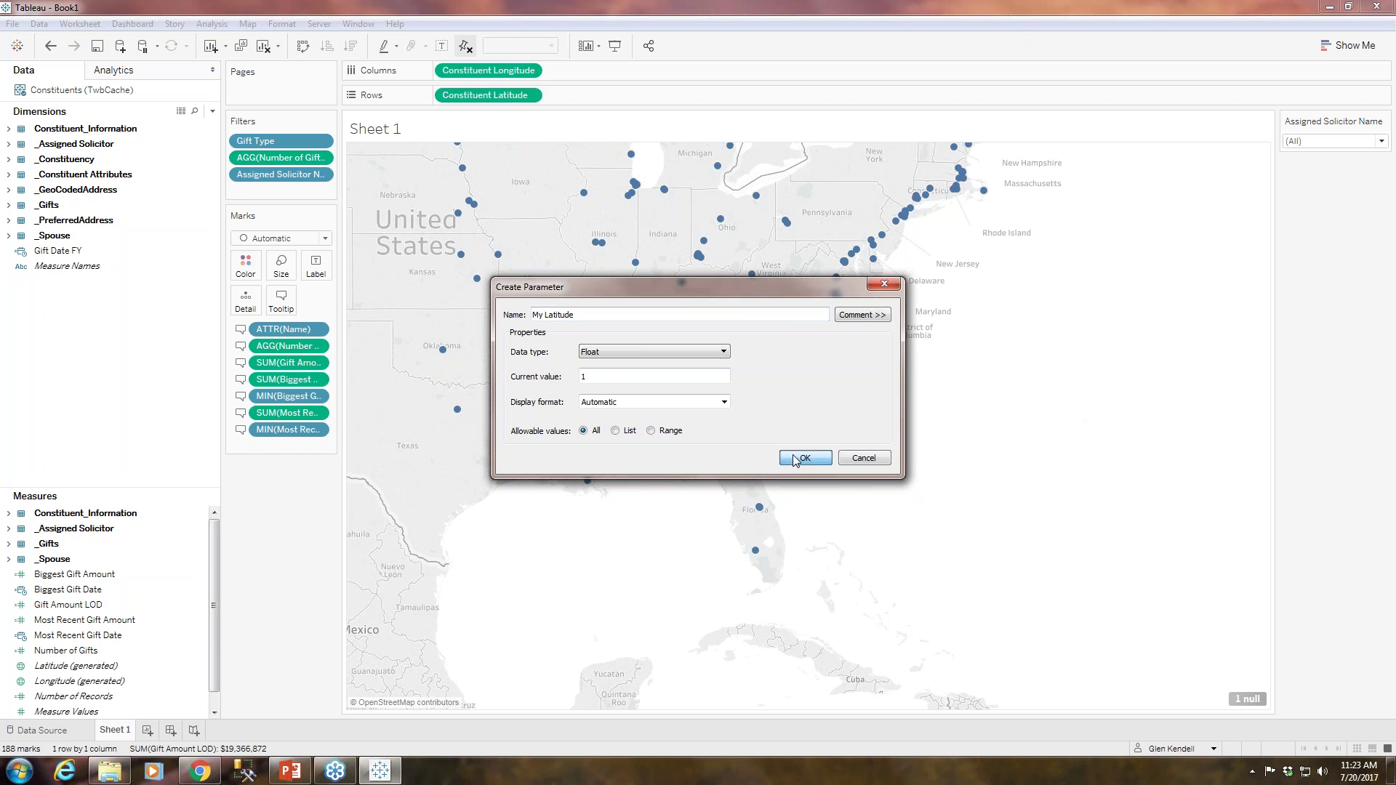
# Create a second float parameter named My Longitude that allows all values.
pyautogui.click(212, 111)
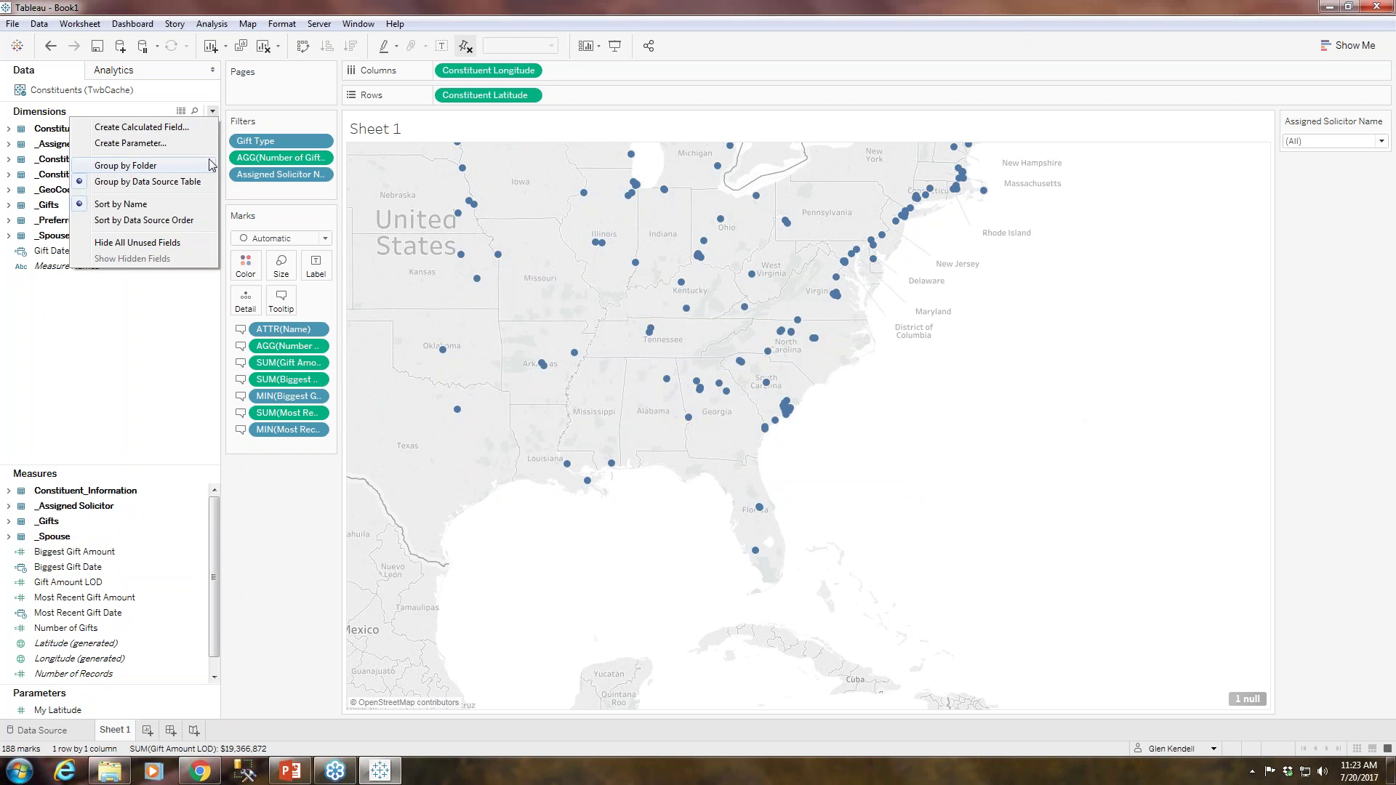
pyautogui.click(131, 143)
pyautogui.write('My Lon')
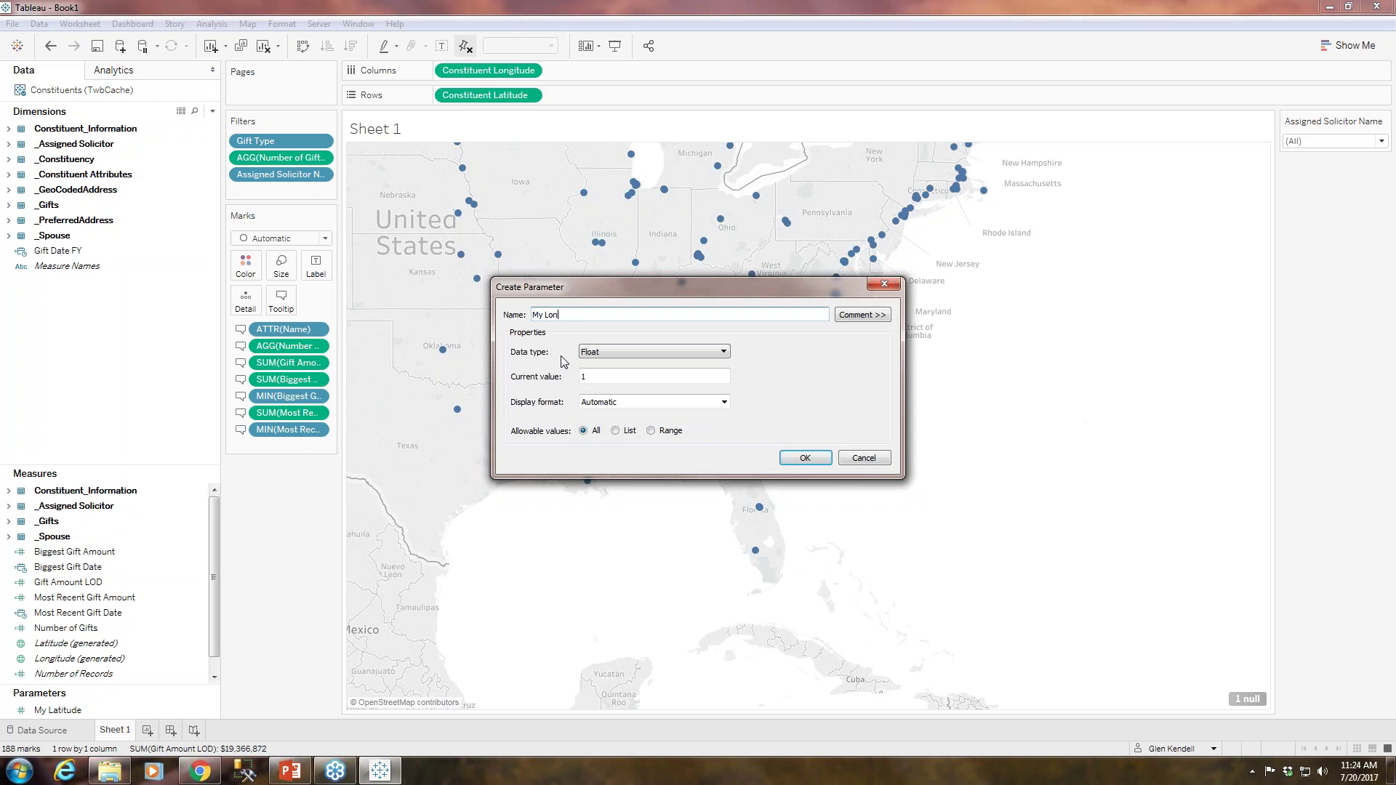
pyautogui.write('gitude')
pyautogui.click(809, 463)
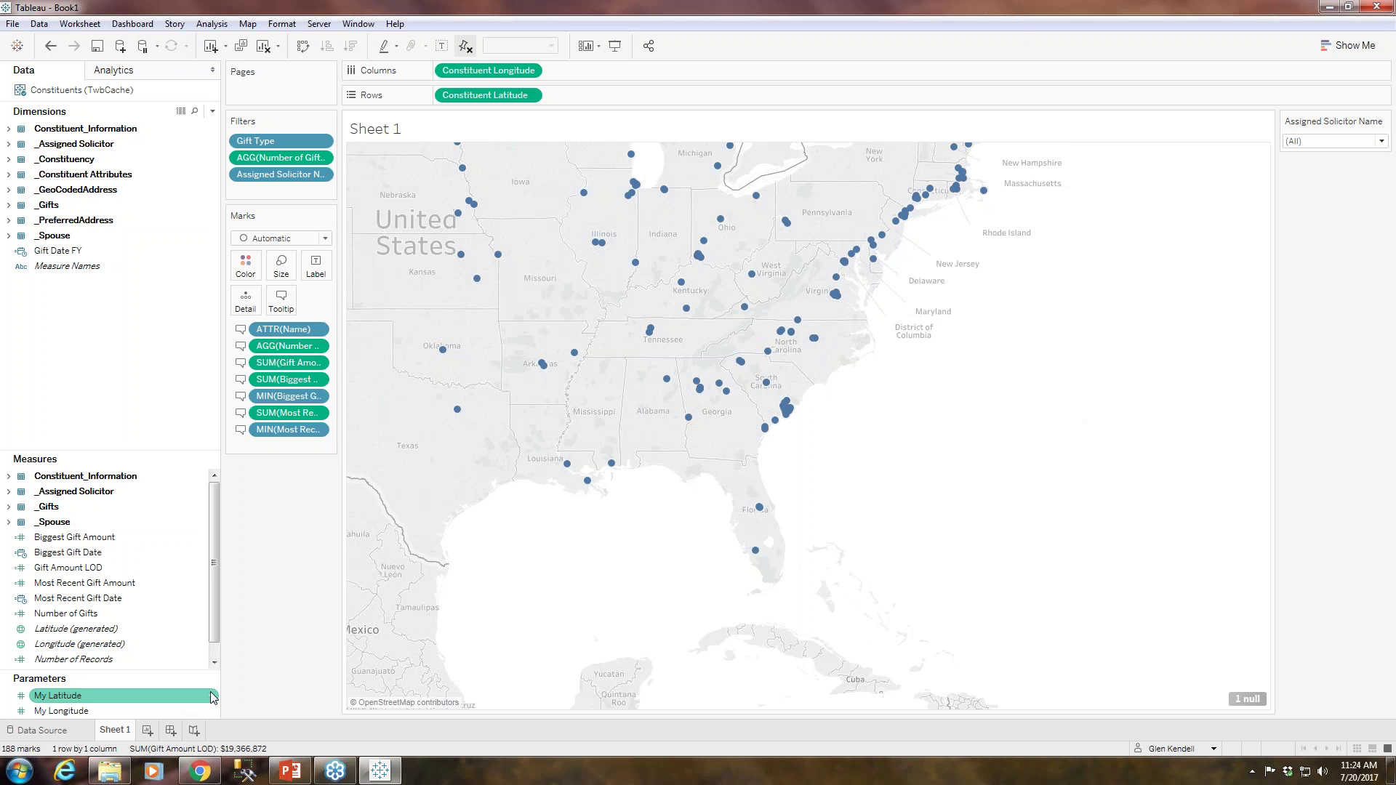
# Set the default number format of the My Latitude parameter to the custom format 0.000000.
pyautogui.rightClick(211, 697)
pyautogui.moveTo(287, 598)
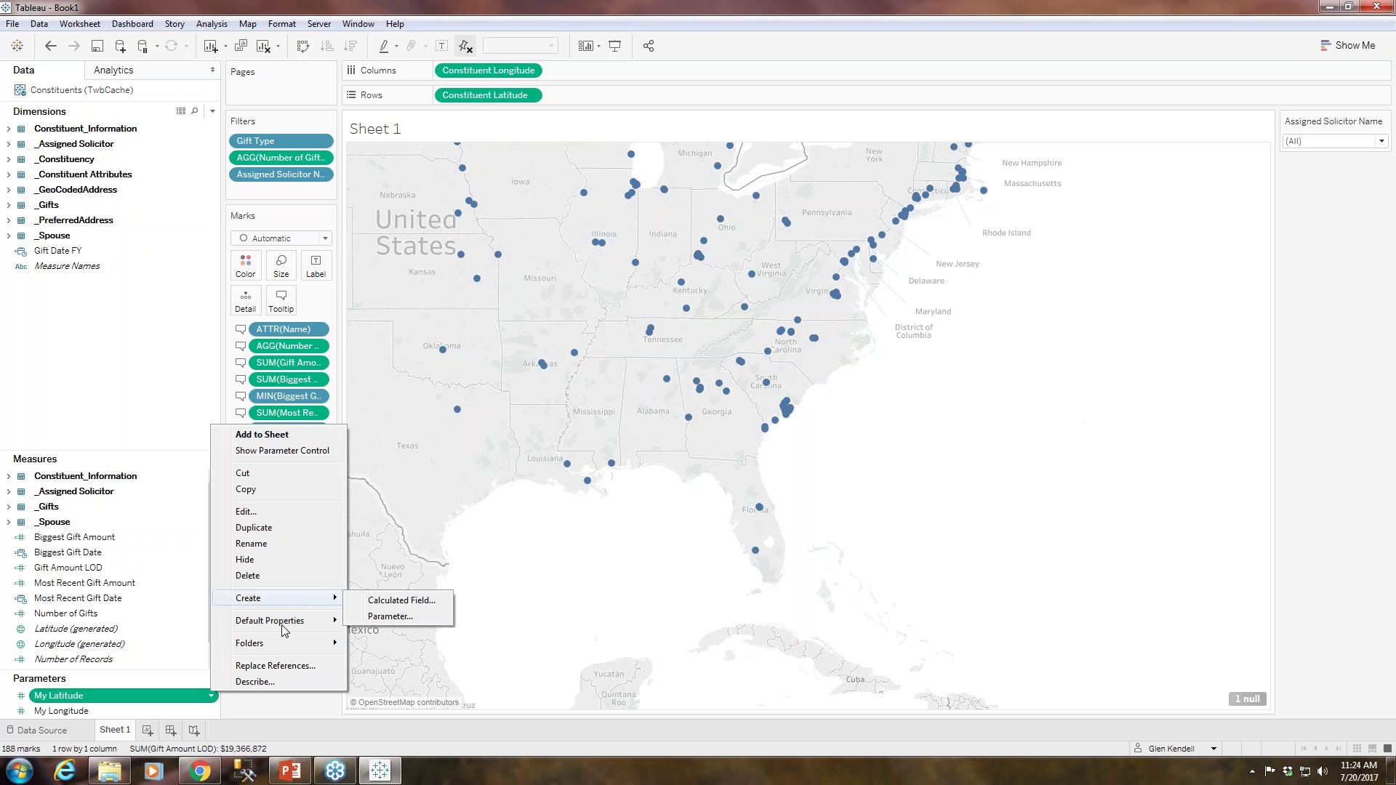
pyautogui.moveTo(281, 622)
pyautogui.click(377, 643)
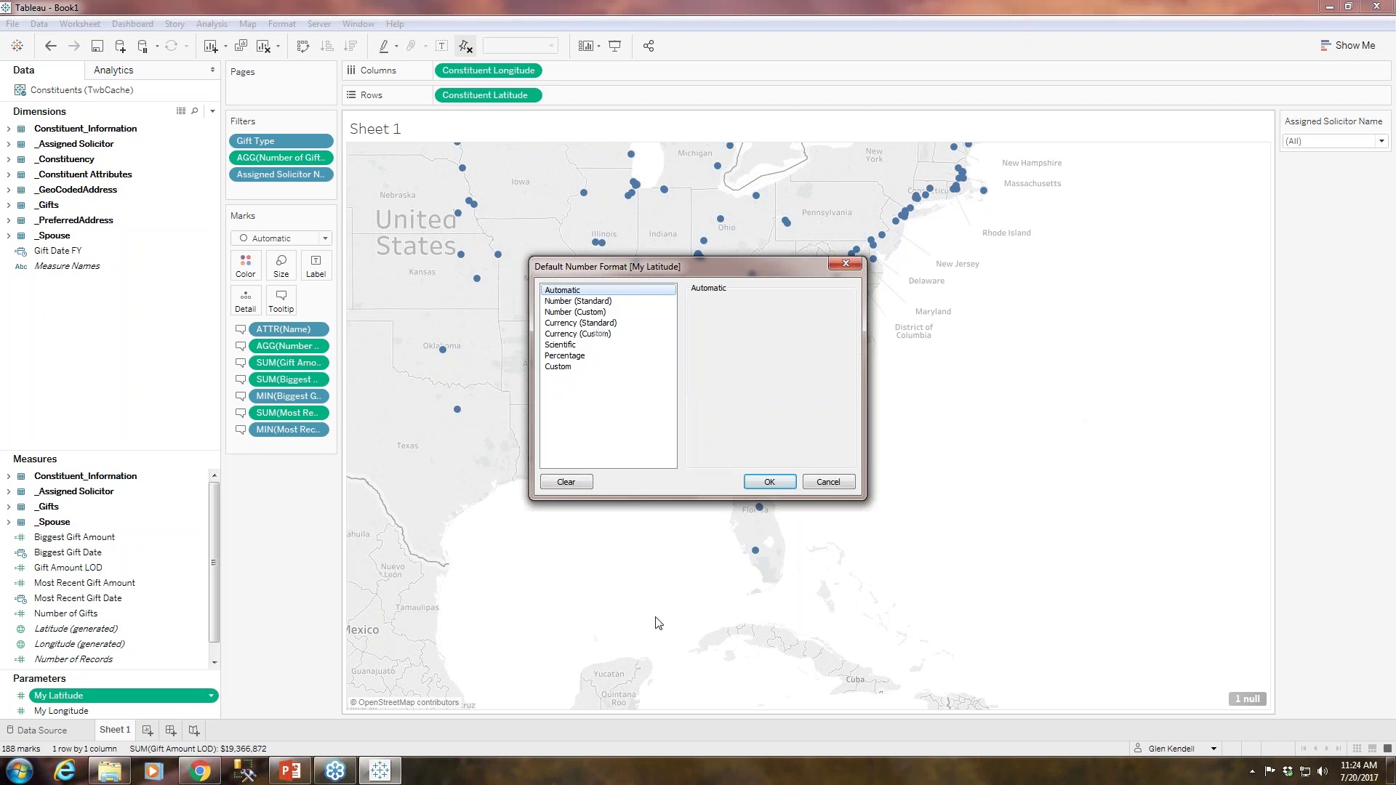
pyautogui.click(564, 368)
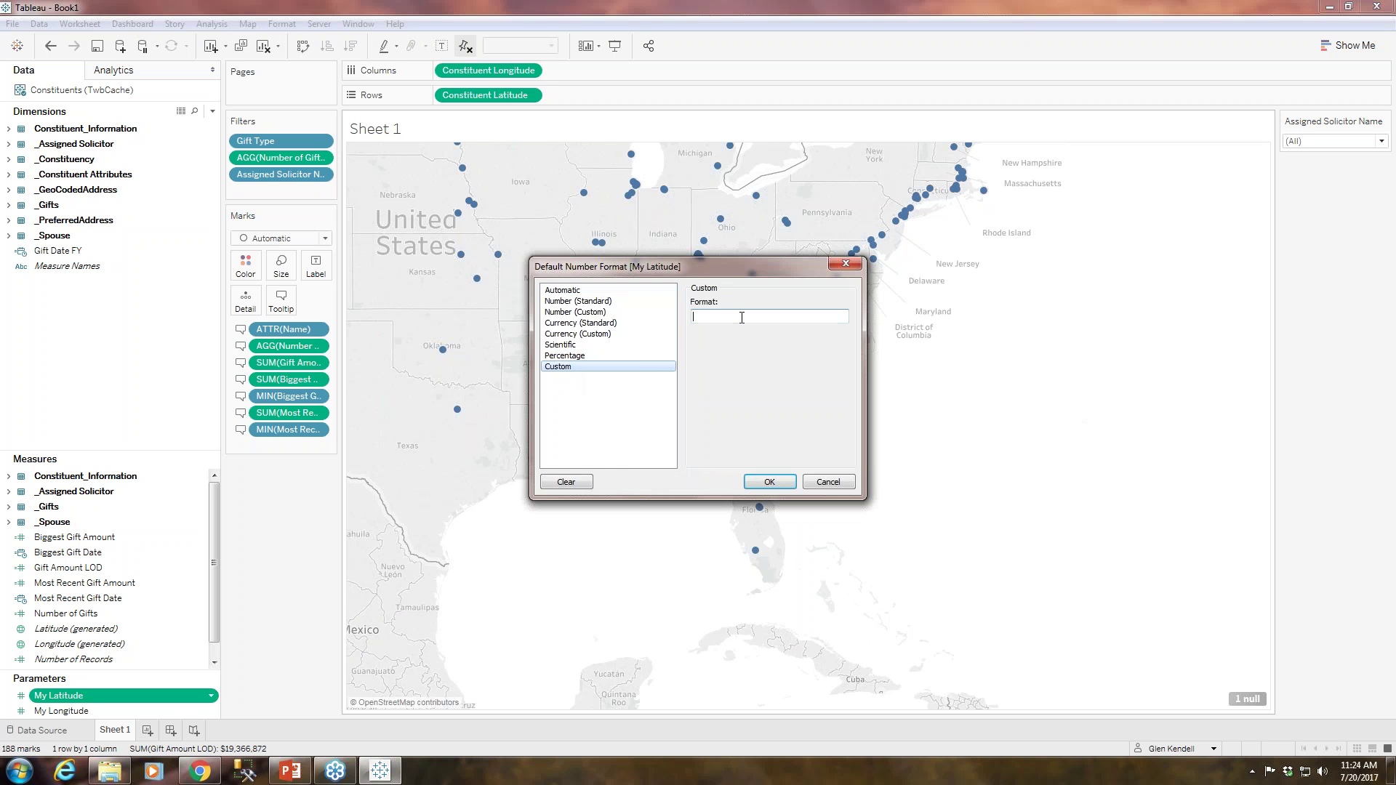
pyautogui.write('0.000000')
pyautogui.click(769, 482)
pyautogui.click(211, 710)
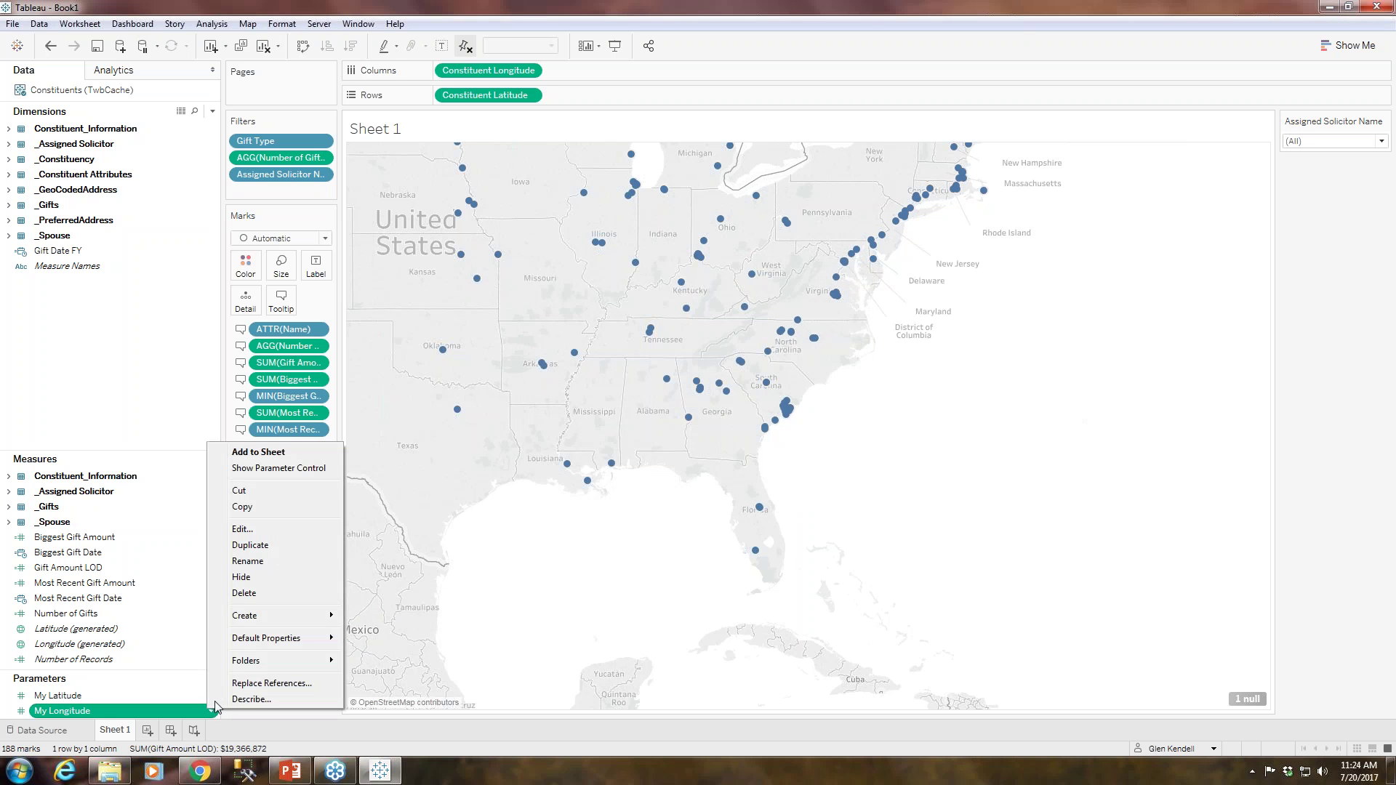
pyautogui.moveTo(303, 638)
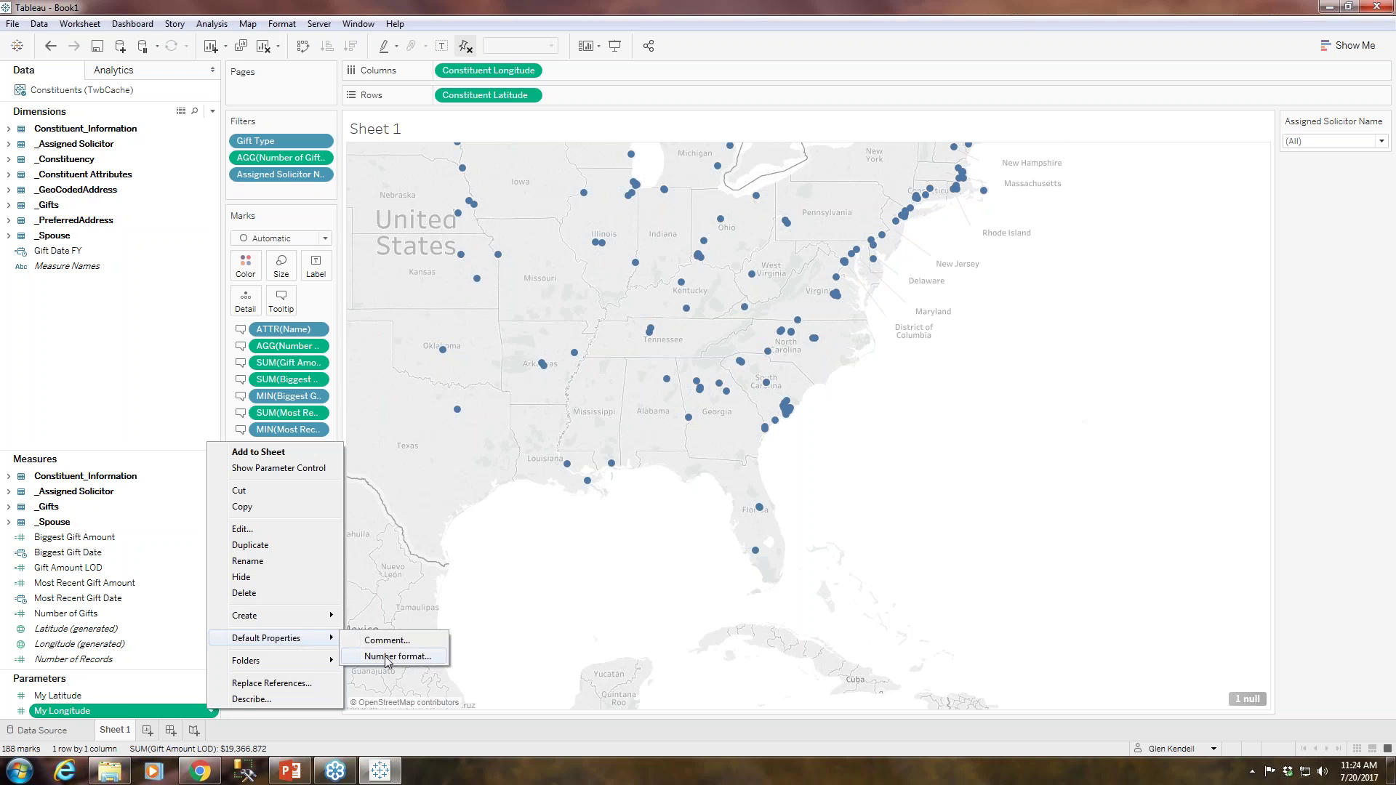
pyautogui.click(385, 655)
pyautogui.click(564, 356)
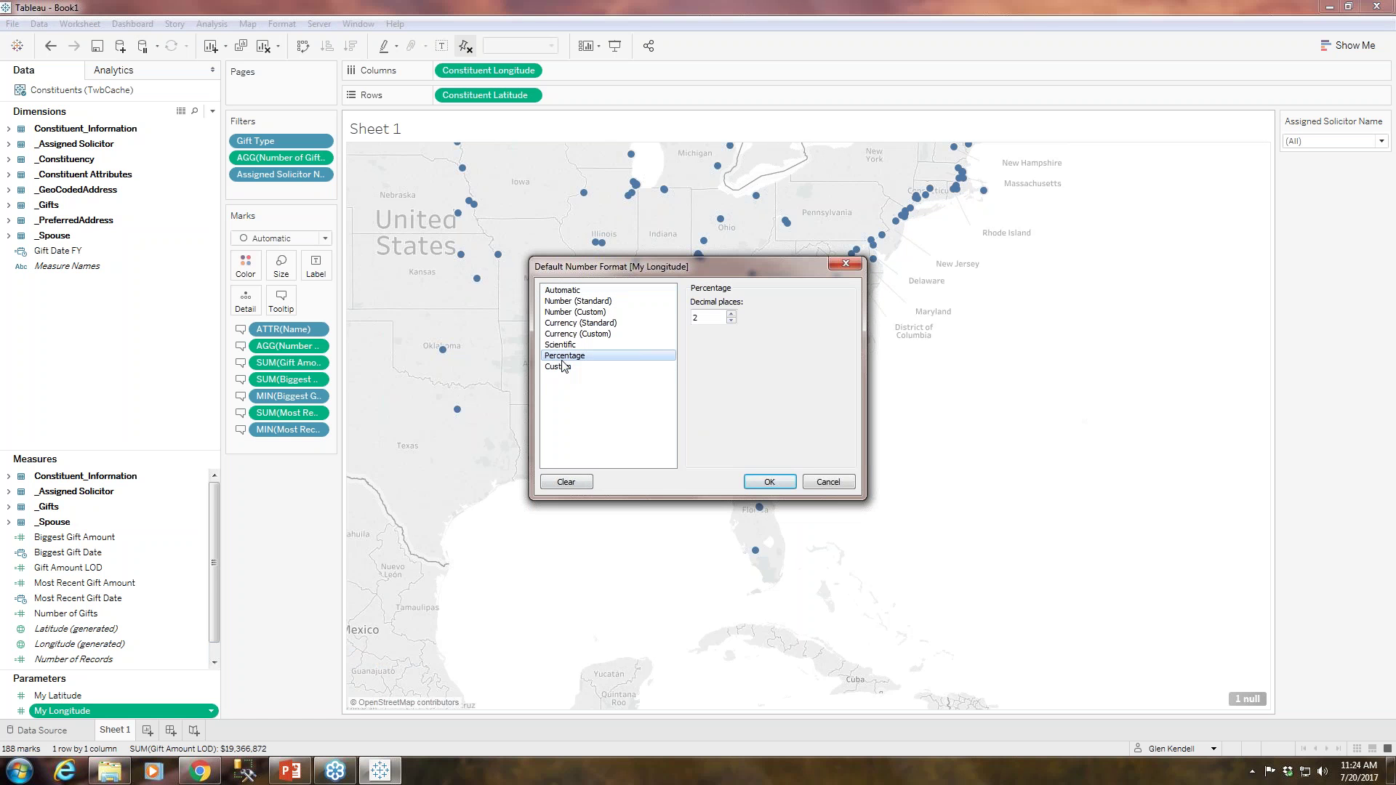
pyautogui.click(559, 367)
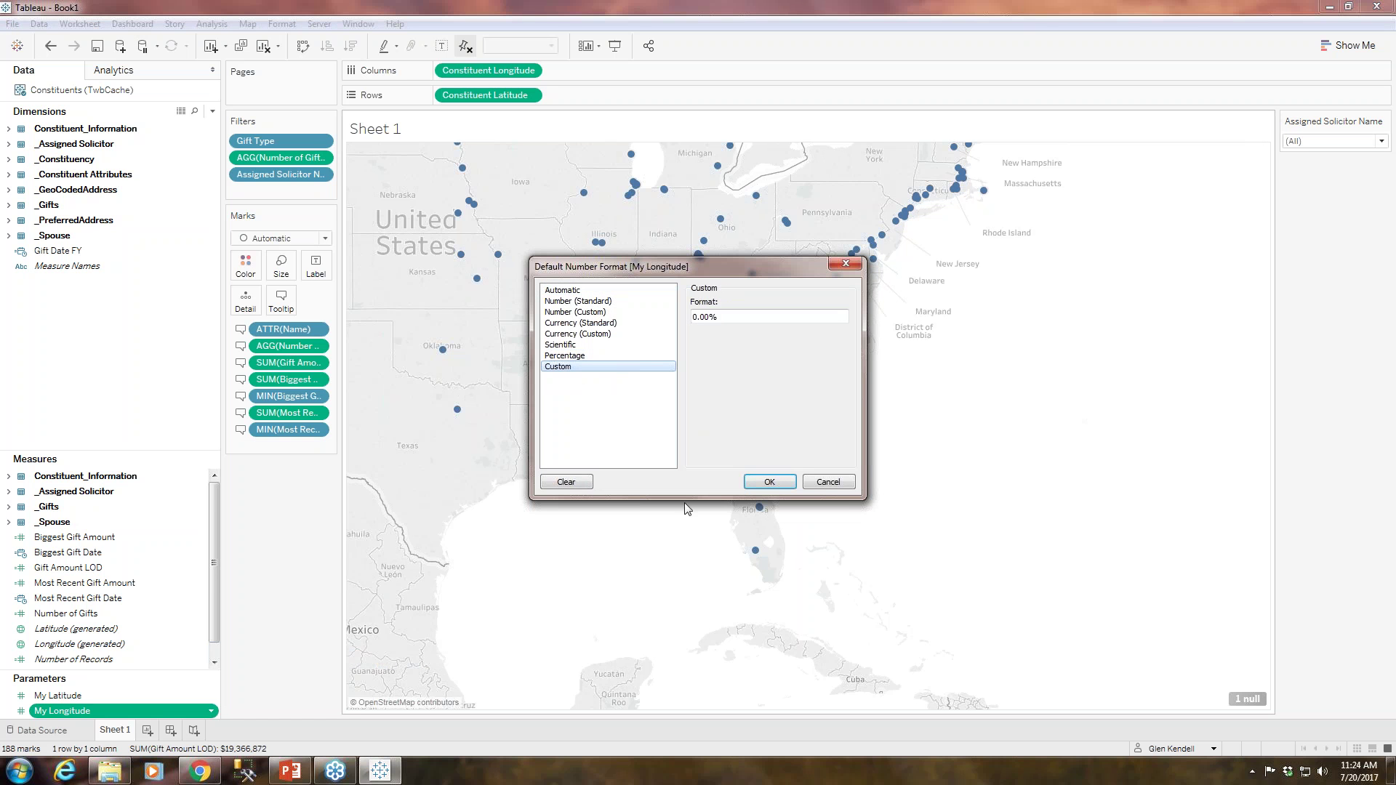
pyautogui.click(827, 483)
pyautogui.click(213, 713)
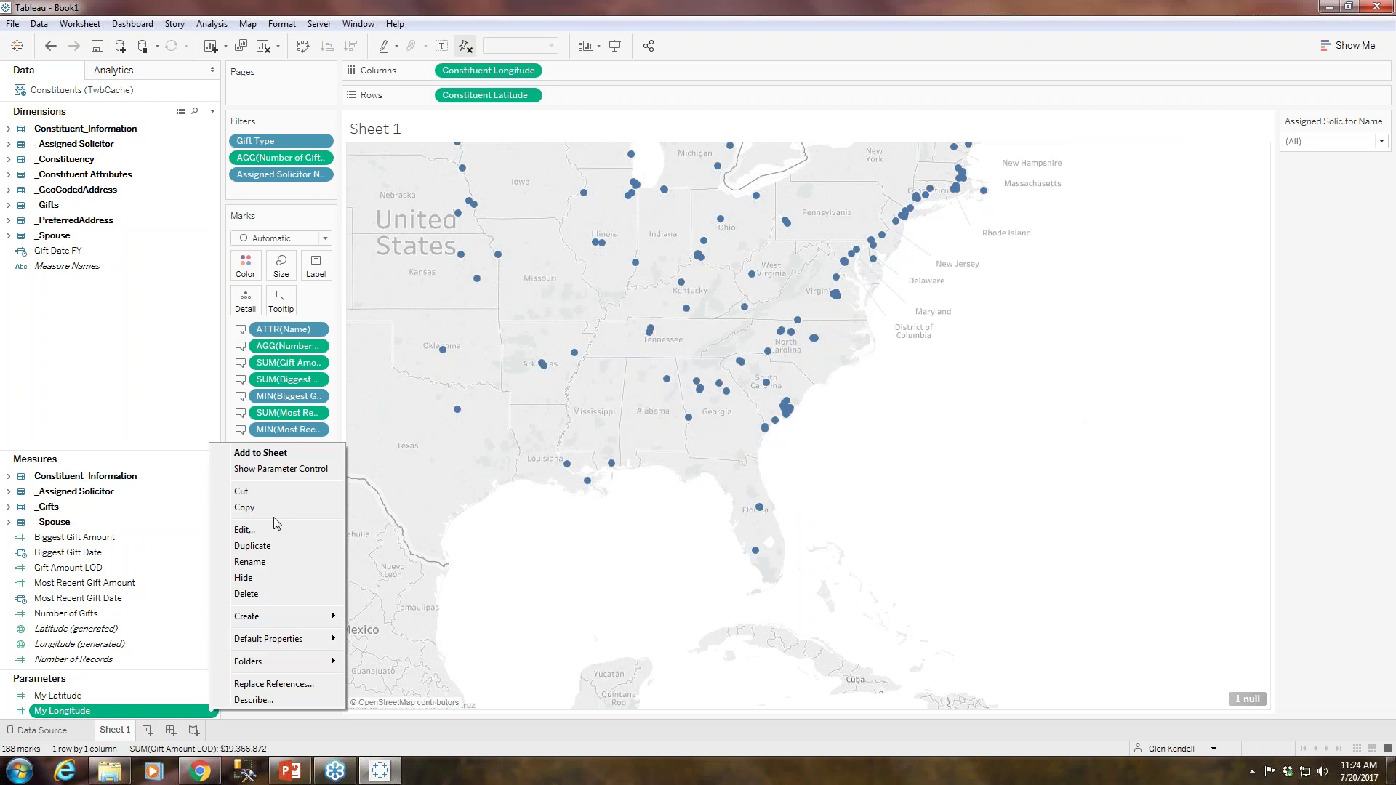
pyautogui.click(272, 530)
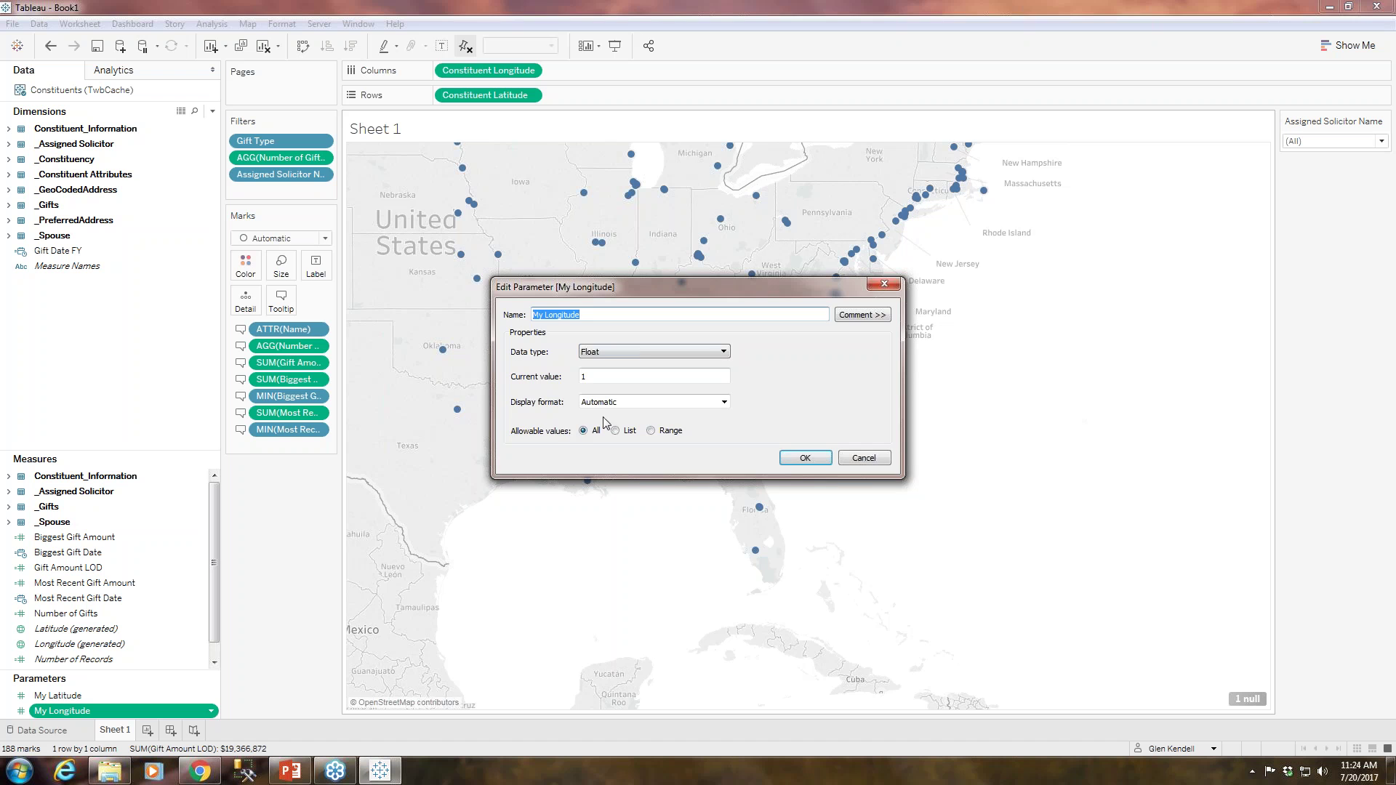
pyautogui.click(781, 460)
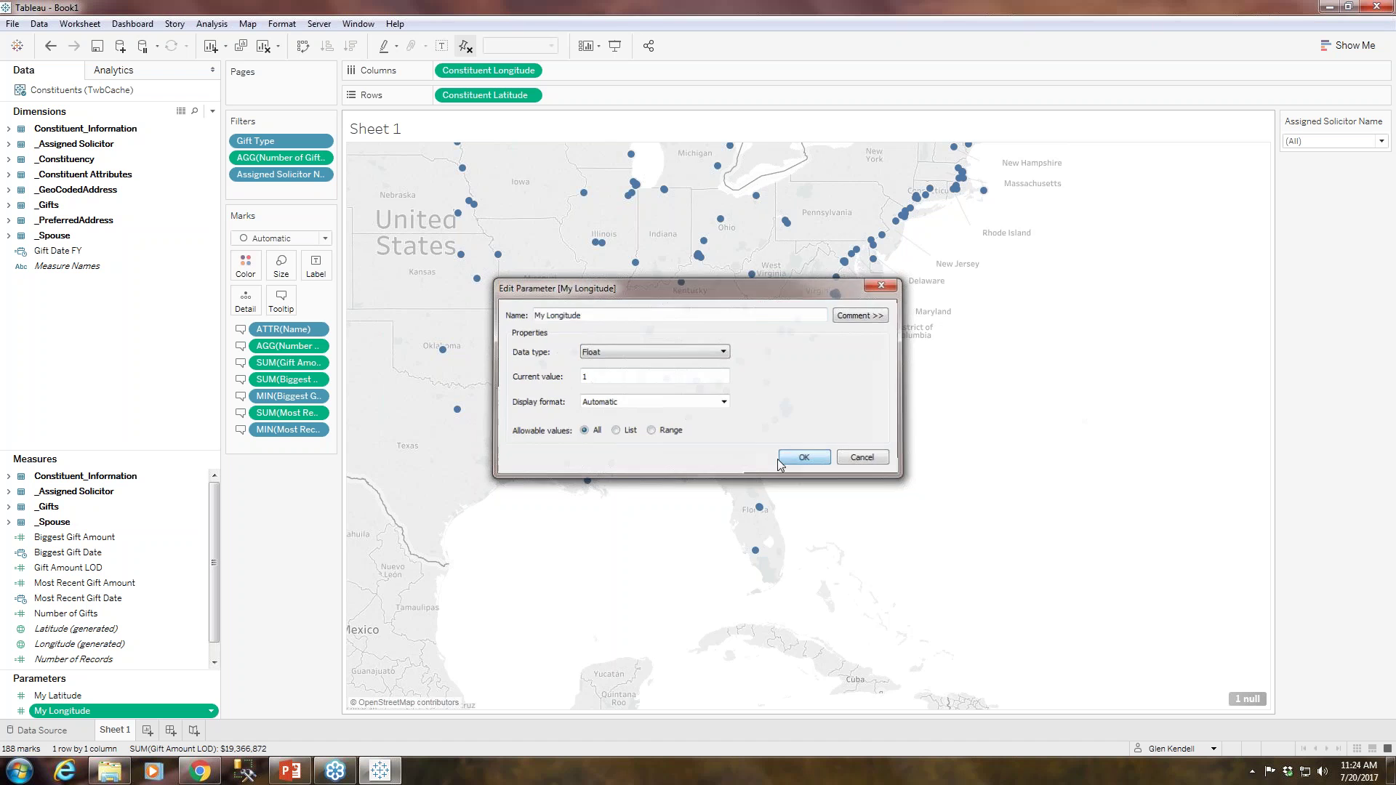
# Set the default number format of the My Longitude parameter to the custom format 0.000000.
pyautogui.rightClick(211, 712)
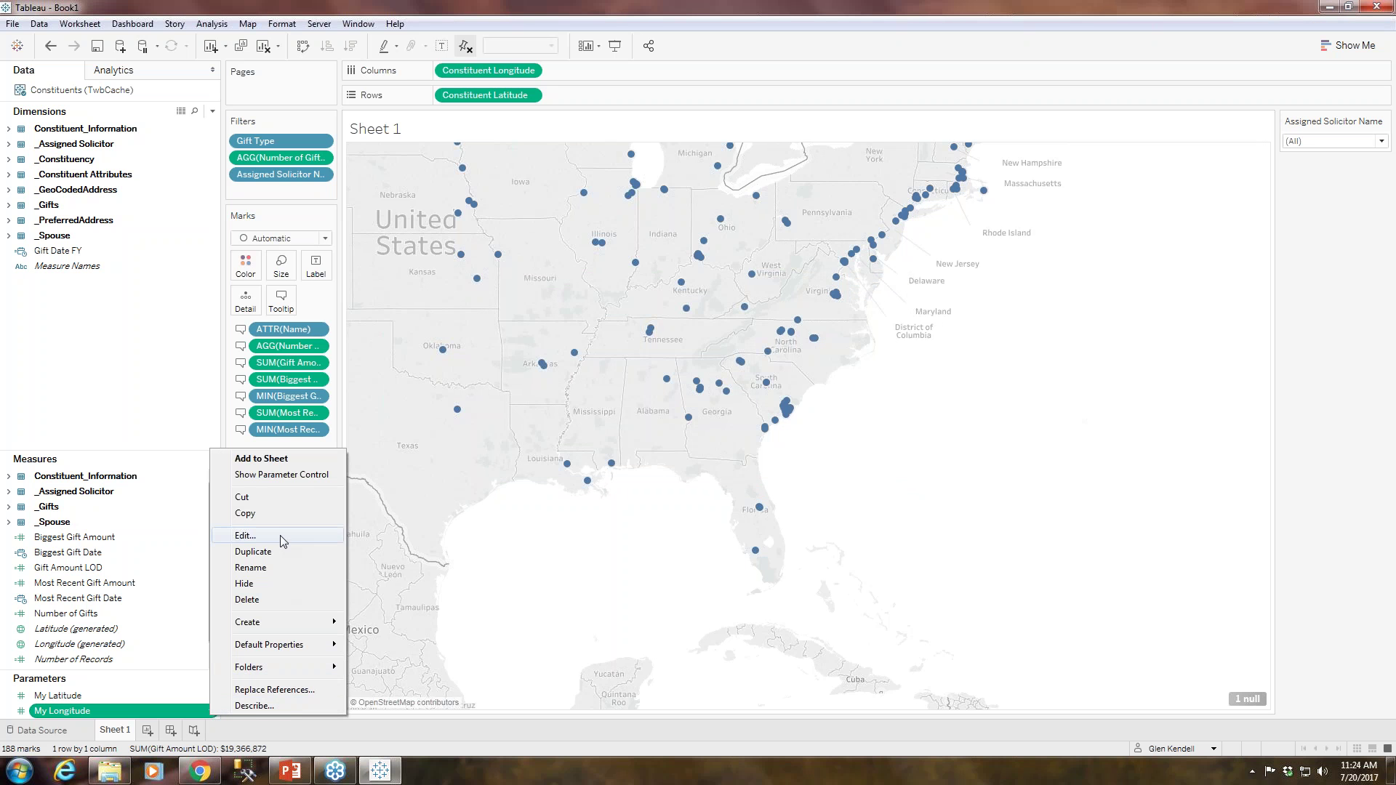
pyautogui.moveTo(299, 645)
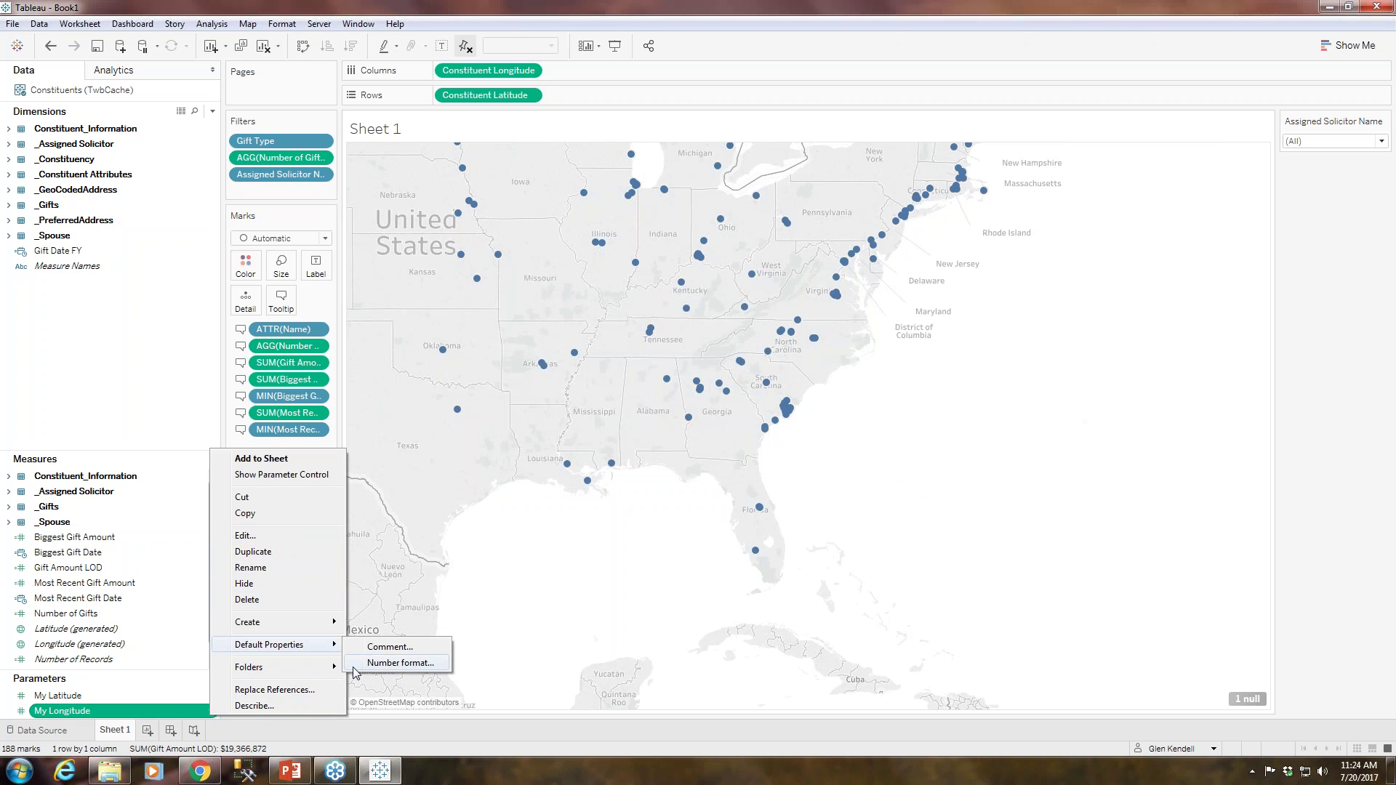
pyautogui.click(370, 663)
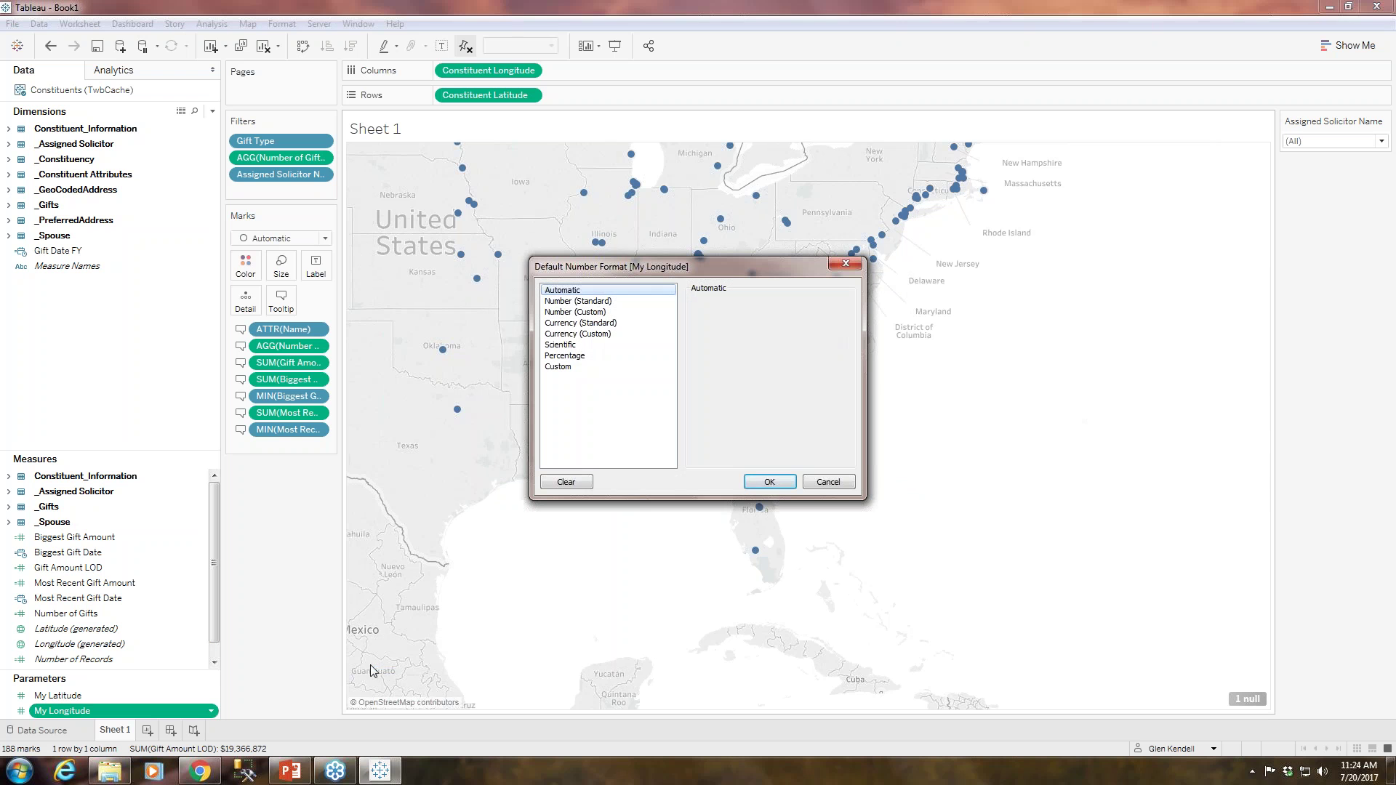
pyautogui.click(556, 367)
pyautogui.click(775, 318)
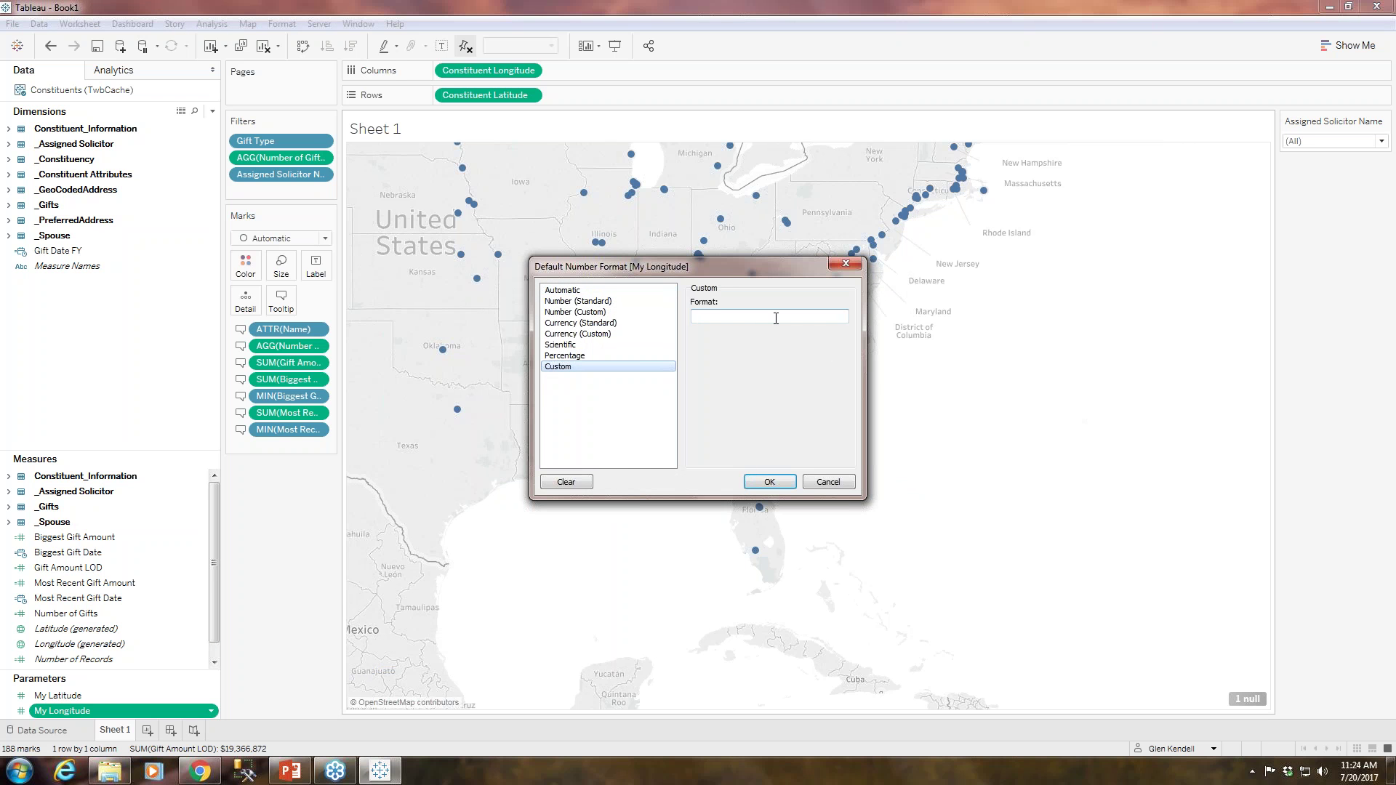
pyautogui.write('0.000000')
pyautogui.click(780, 481)
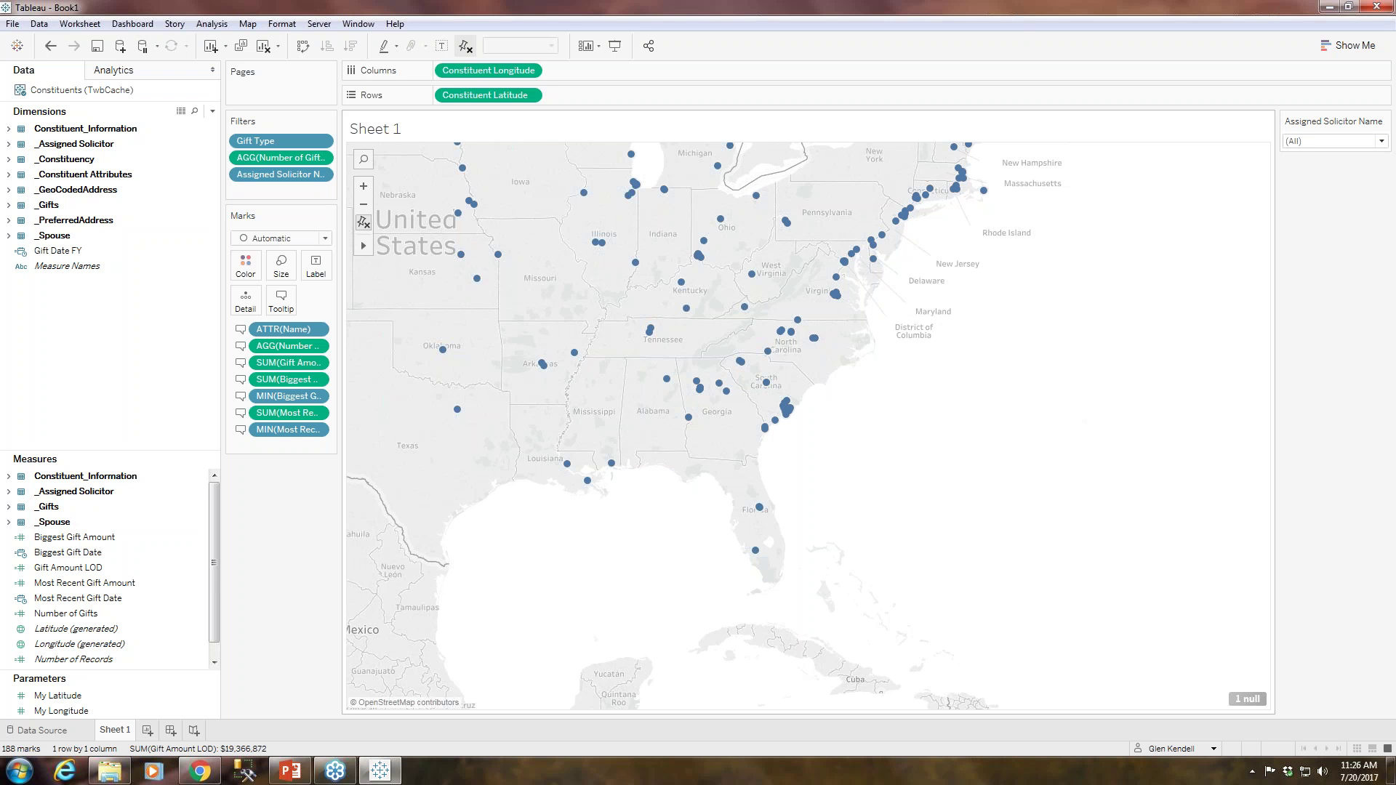
# Show the parameter controls for My Latitude and My Longitude on the sheet.
pyautogui.click(133, 709)
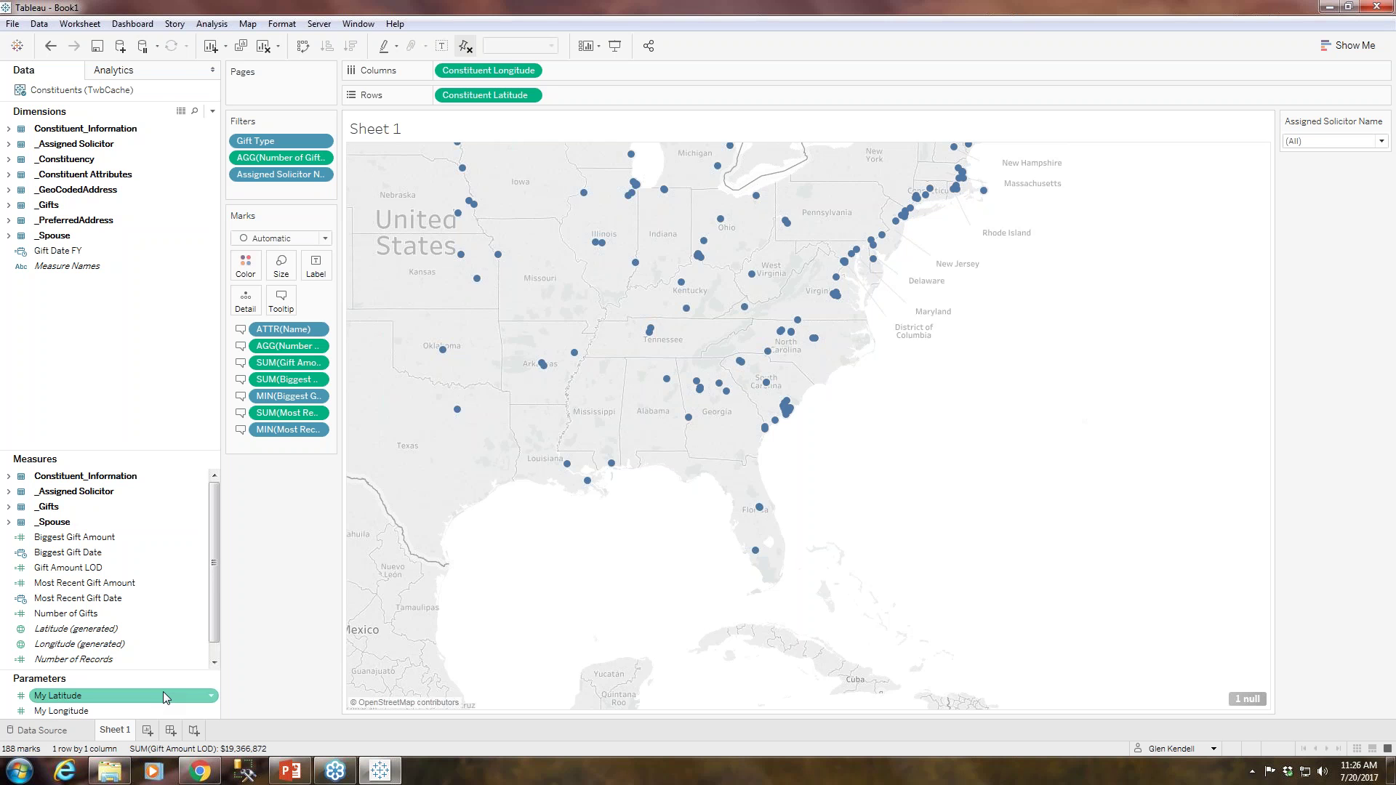
pyautogui.click(211, 695)
pyautogui.click(269, 452)
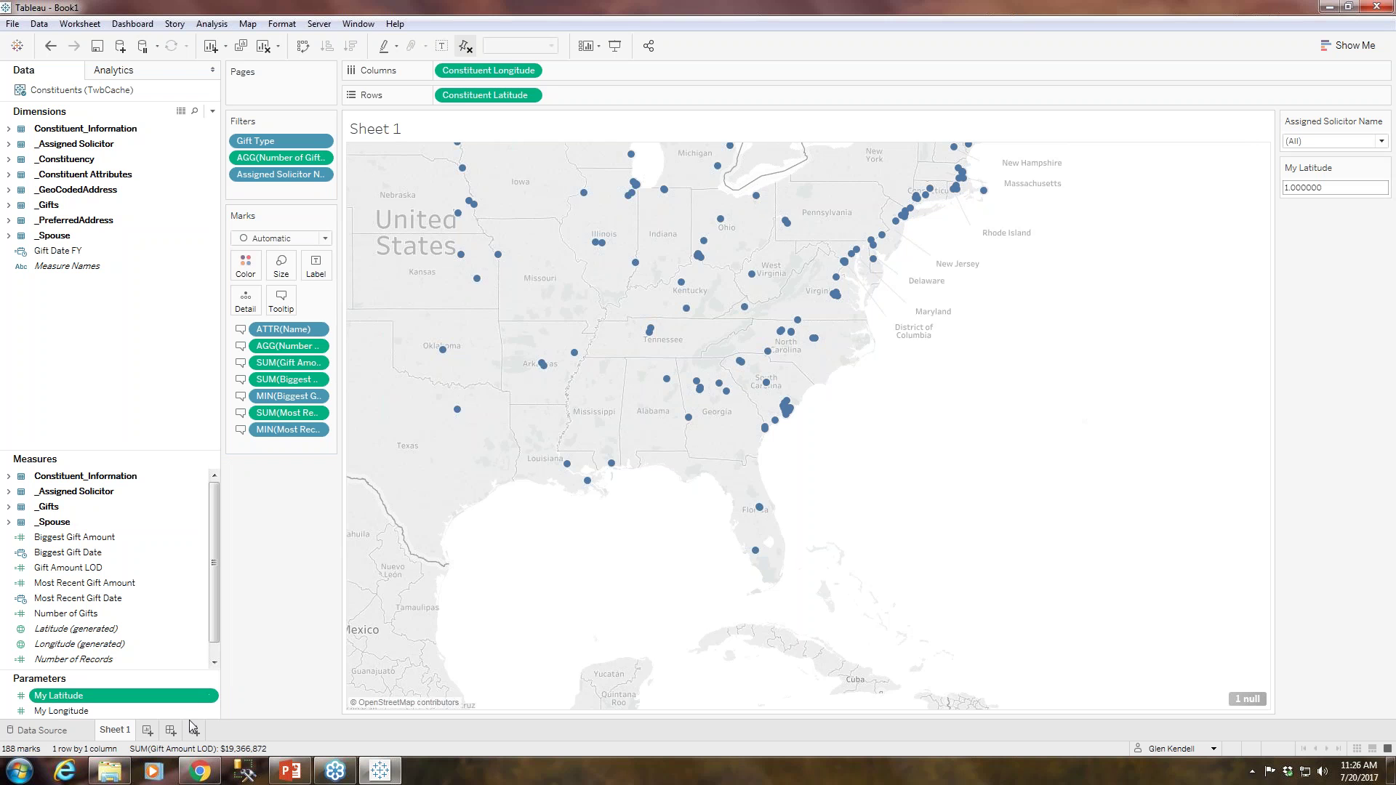
pyautogui.click(211, 711)
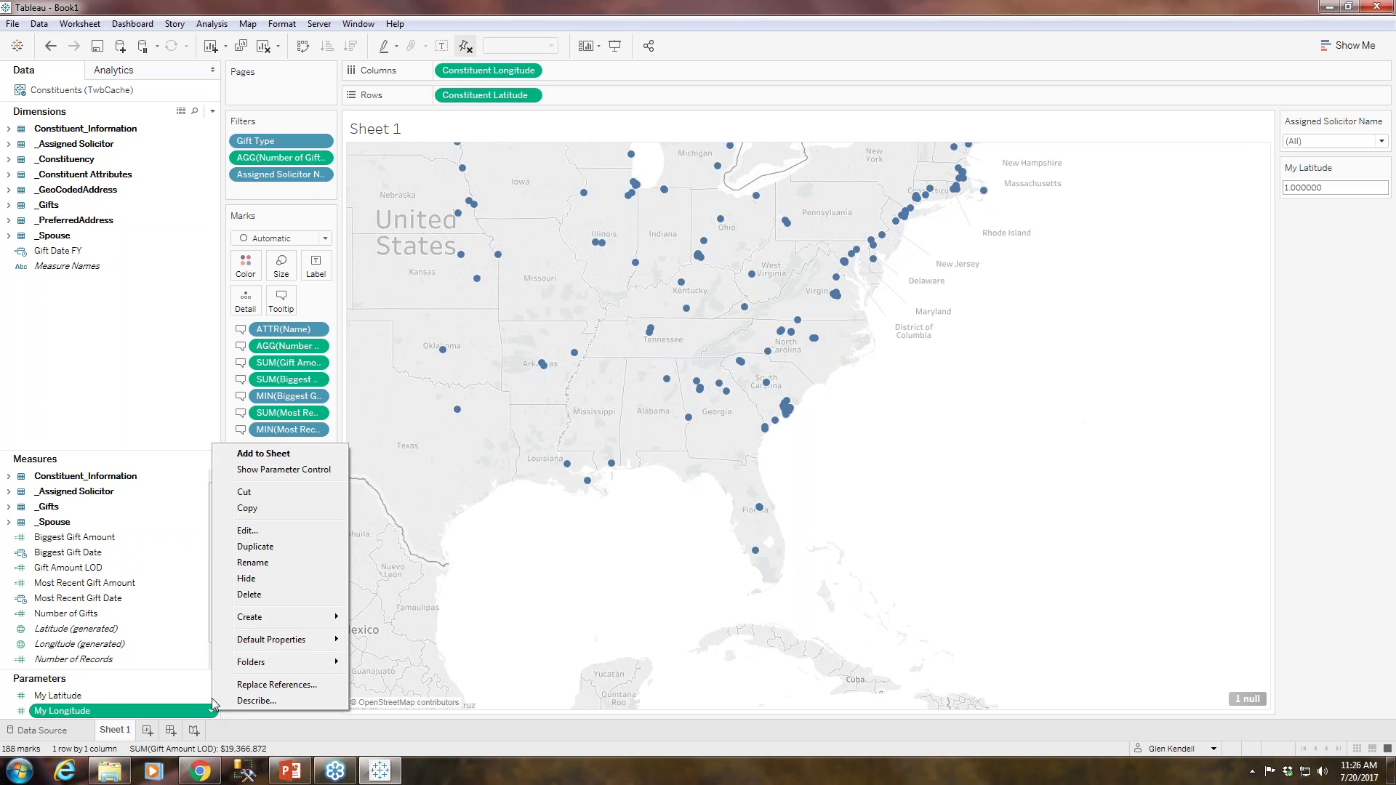
pyautogui.click(281, 470)
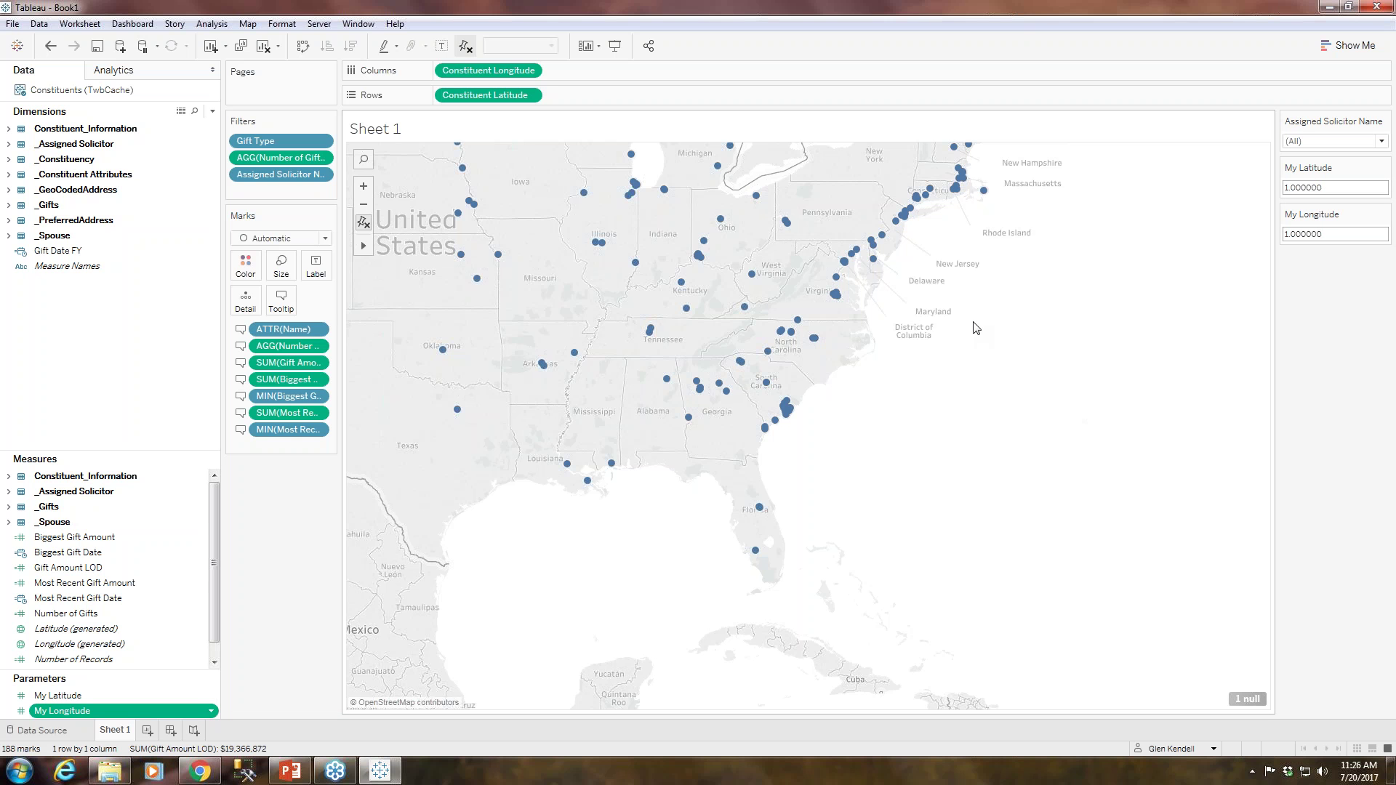
# Switch to Chrome, search Google in a new tab for "georgia aquarium latitude longitude", and copy the aquarium's latitude number.
pyautogui.click(187, 778)
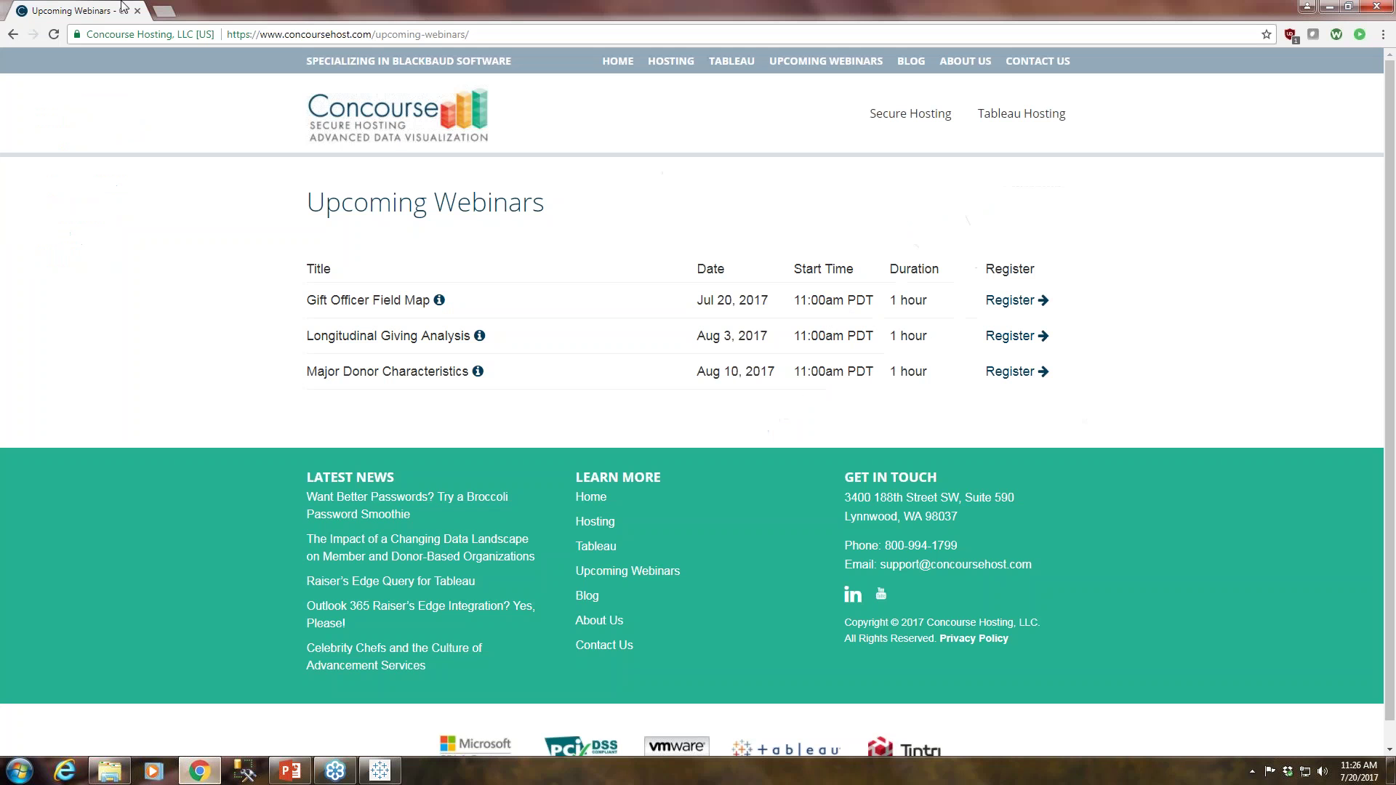
pyautogui.click(159, 11)
pyautogui.click(628, 292)
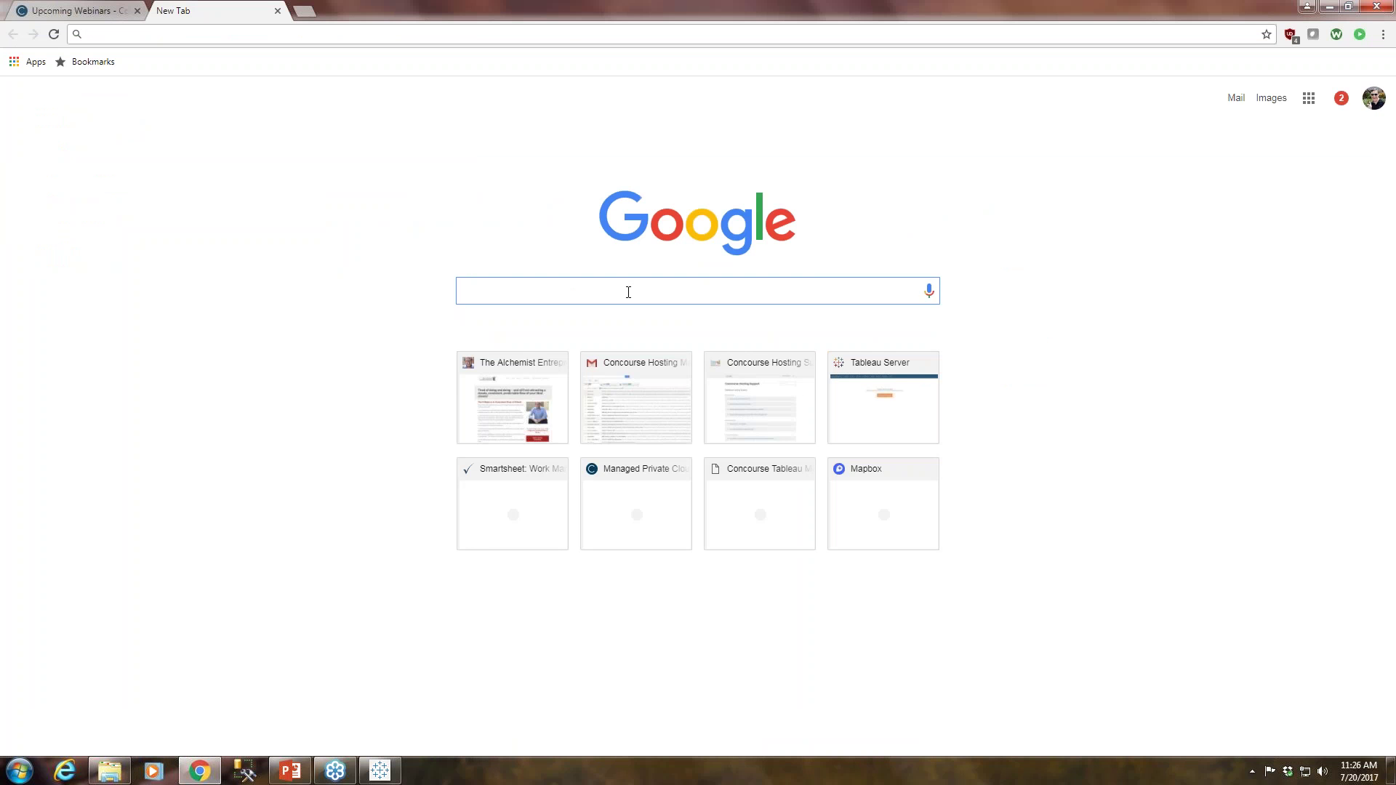
pyautogui.write('g')
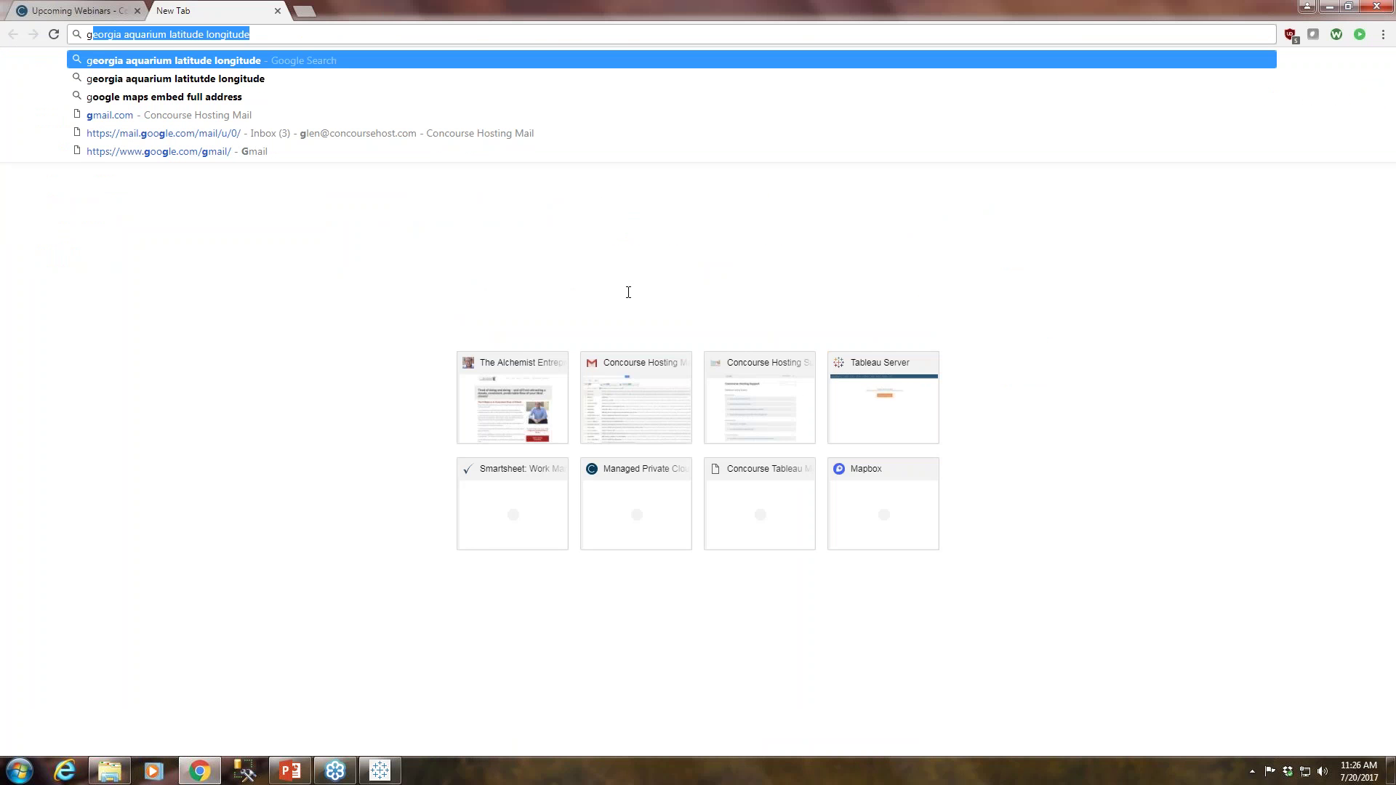
pyautogui.press('Return')
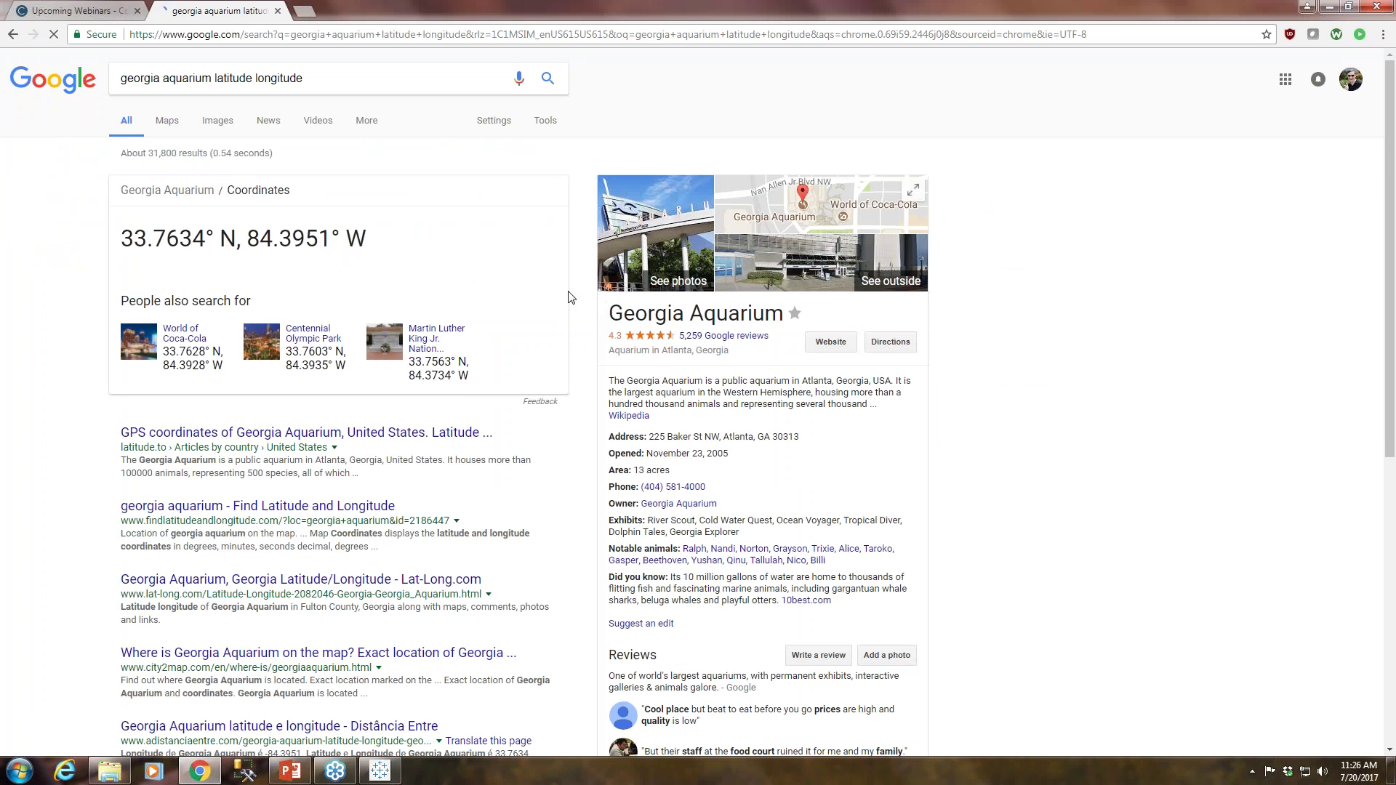
pyautogui.doubleClick(198, 239)
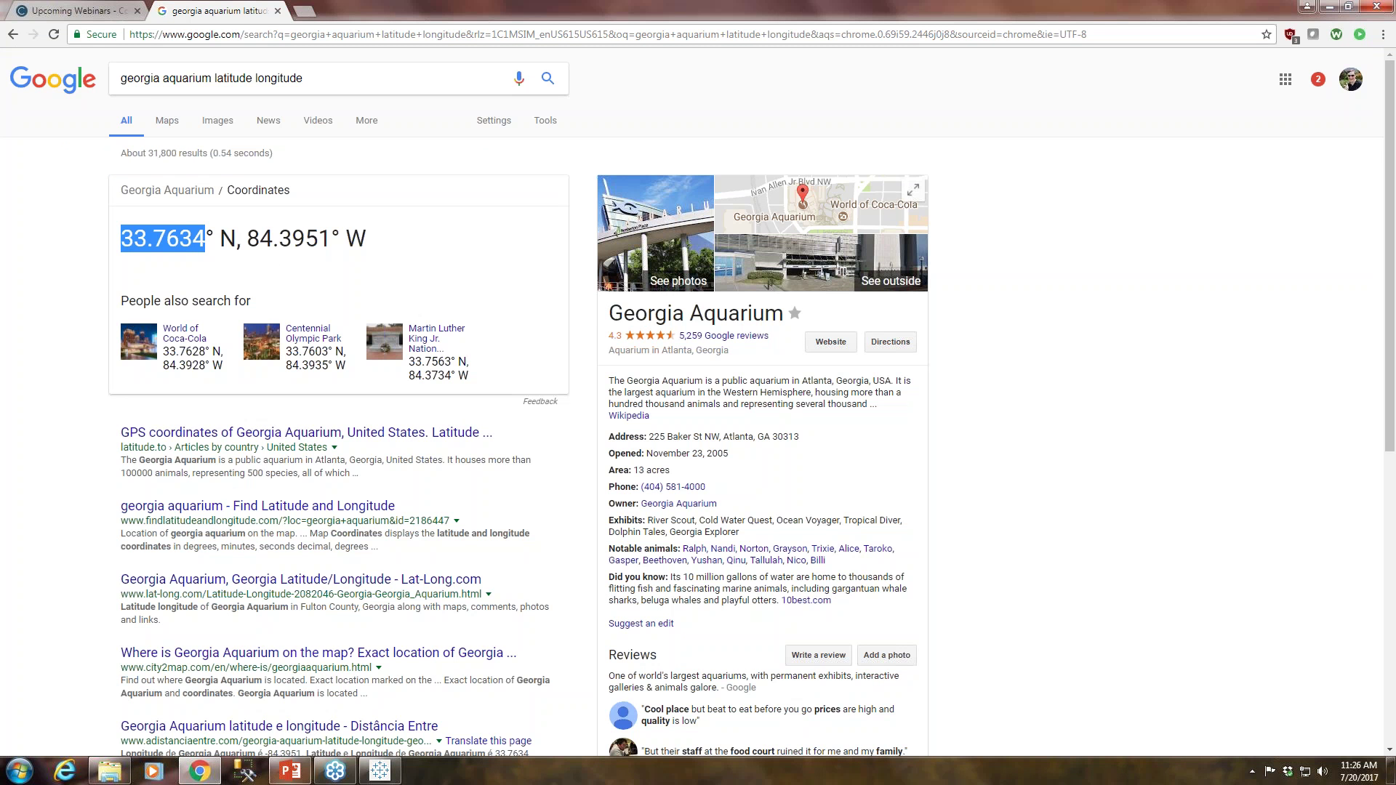
# Switch back to Tableau and set the My Latitude parameter to the aquarium's latitude, 33.7634.
pyautogui.moveTo(333, 775)
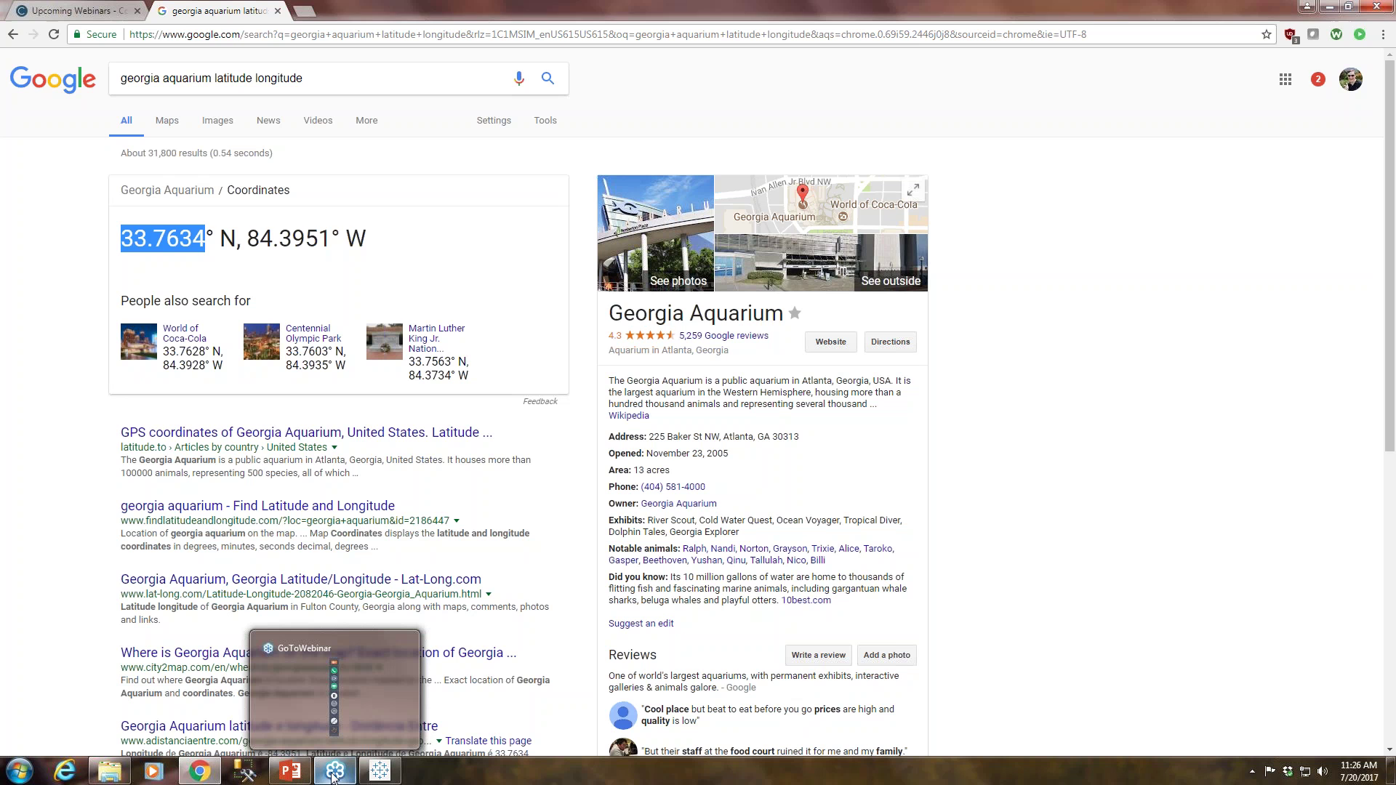
pyautogui.click(378, 772)
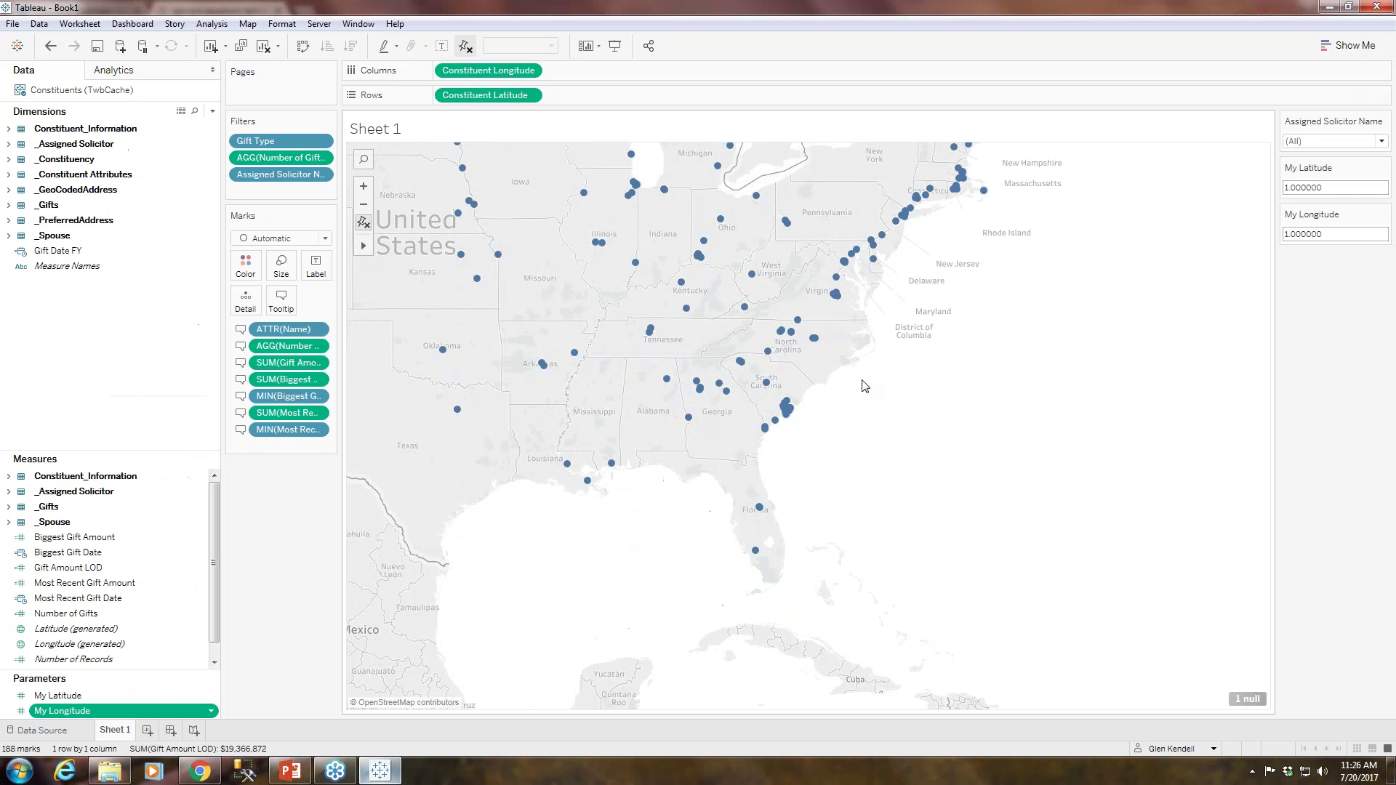
pyautogui.write('33.76341')
pyautogui.press('Return')
# Copy the Georgia Aquarium's longitude from the Chrome search result and set Tableau's My Longitude parameter to -84.3951.
pyautogui.click(200, 771)
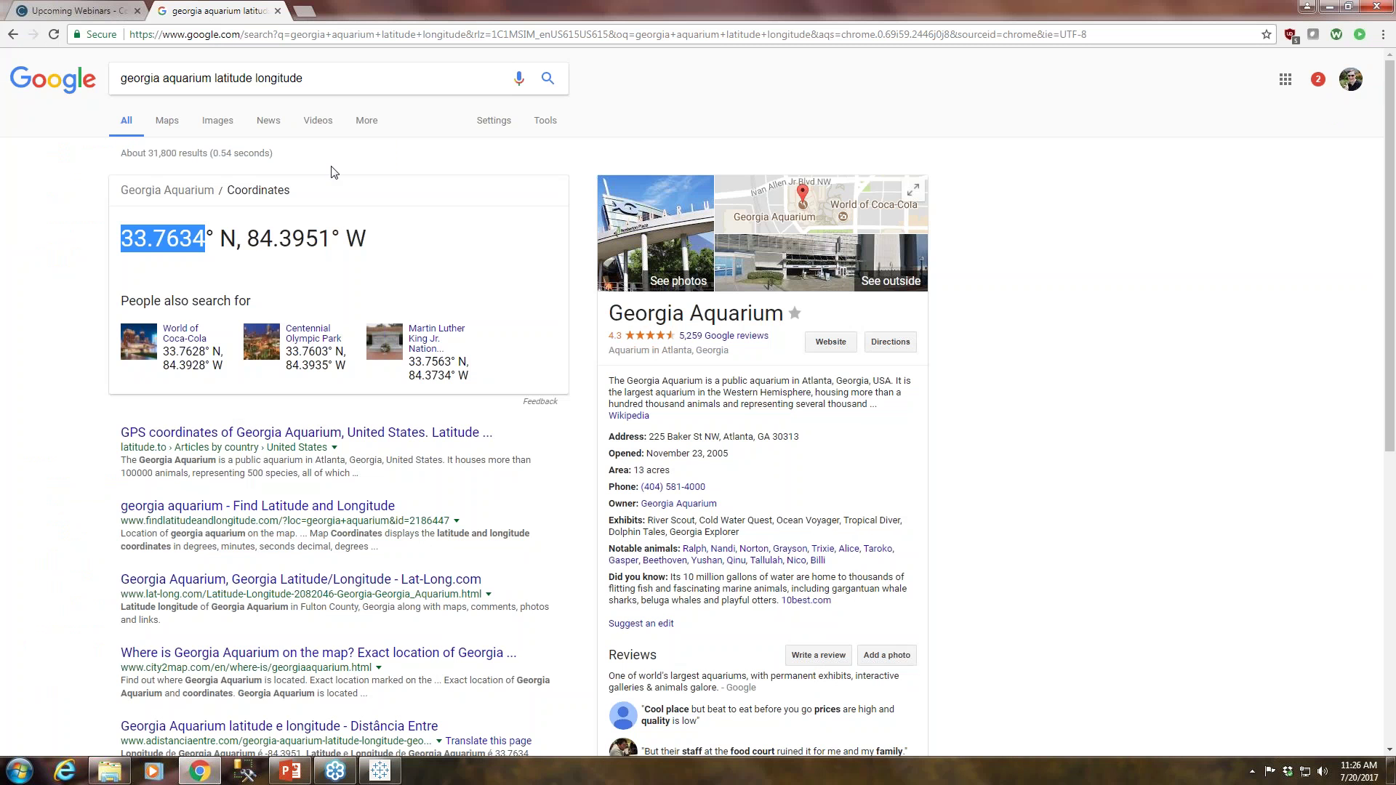
pyautogui.moveTo(331, 238); pyautogui.dragTo(249, 238)
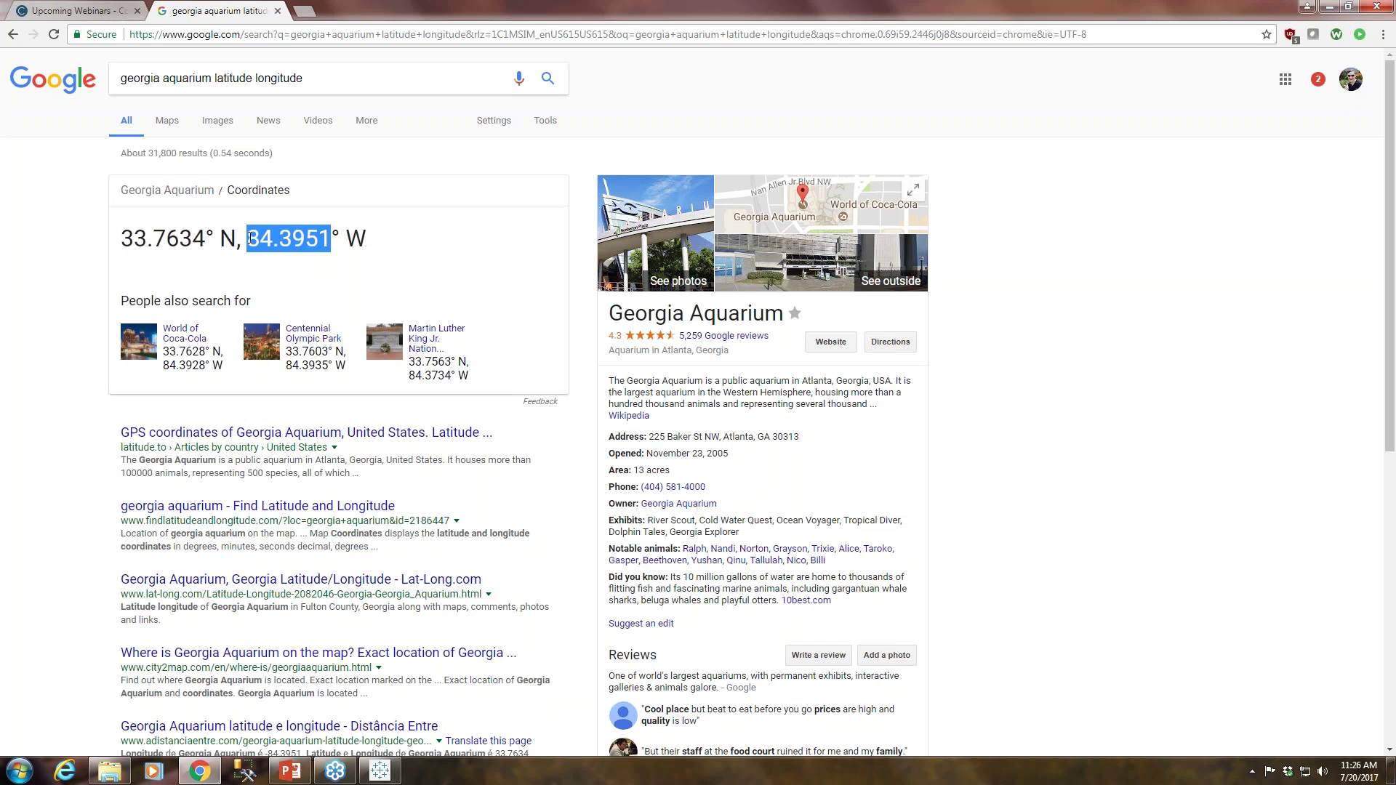
pyautogui.click(391, 771)
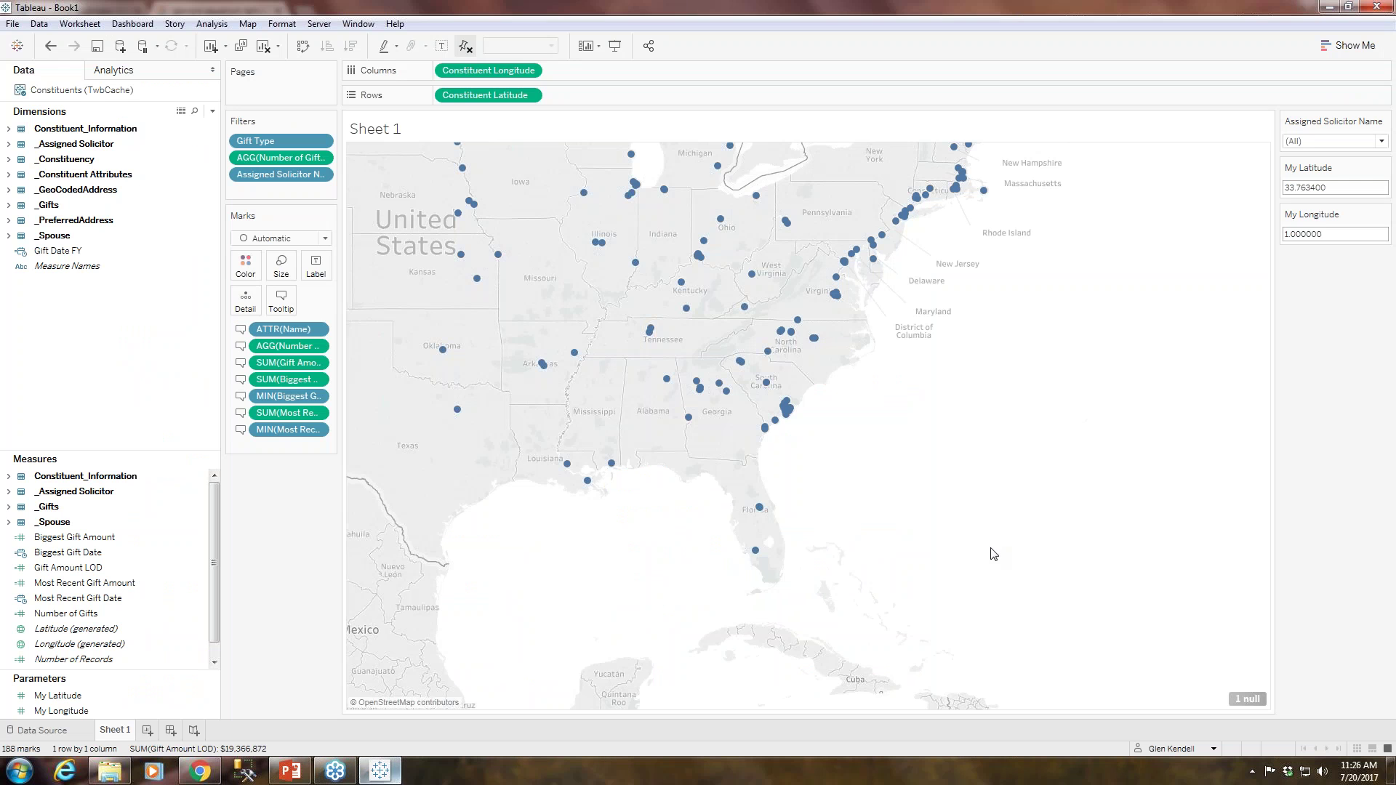
pyautogui.click(1330, 236)
pyautogui.press('BackSpace')
pyautogui.write('-84.3931')
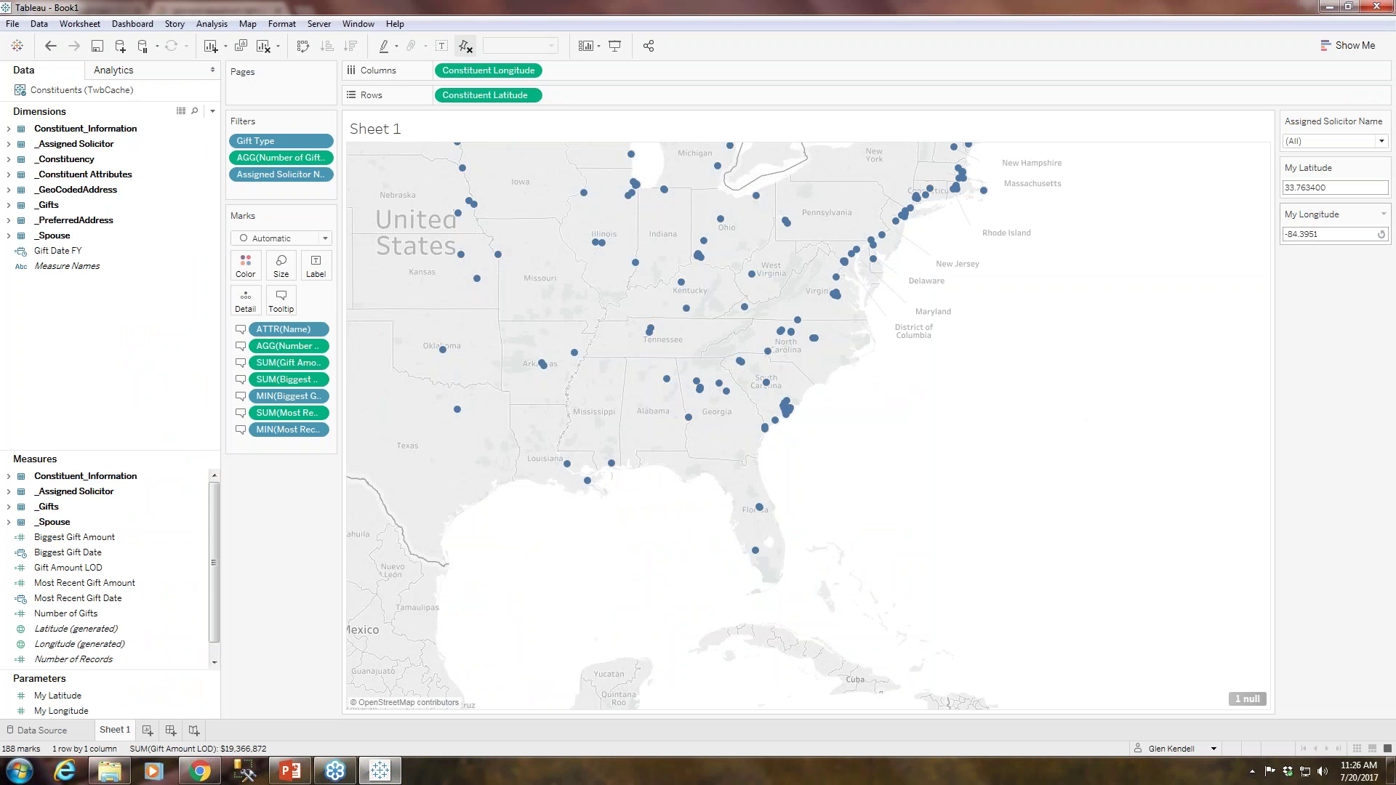
pyautogui.click(1317, 274)
pyautogui.click(1346, 234)
pyautogui.click(1373, 325)
# Start a new calculated field and name it Distance.
pyautogui.click(212, 112)
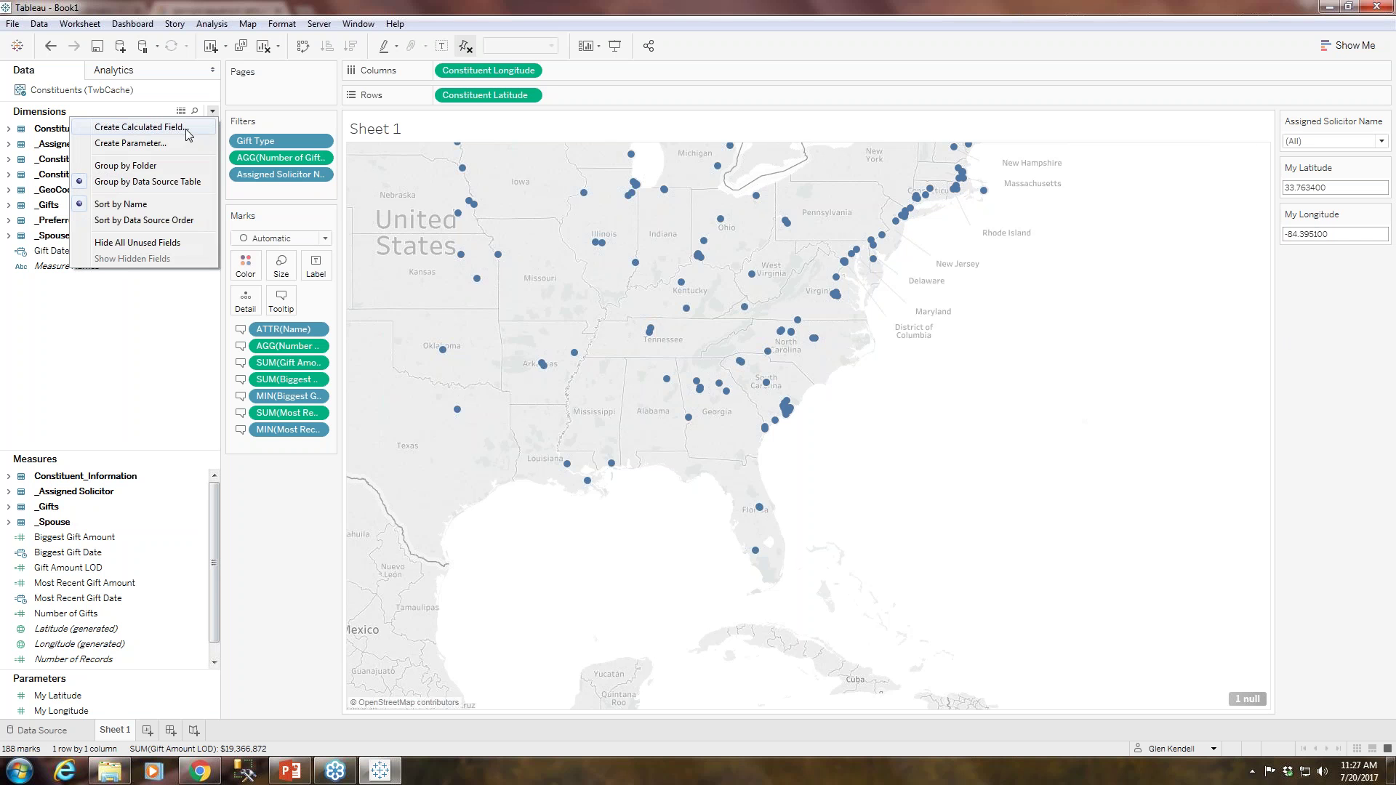
pyautogui.click(186, 128)
pyautogui.write('Distance')
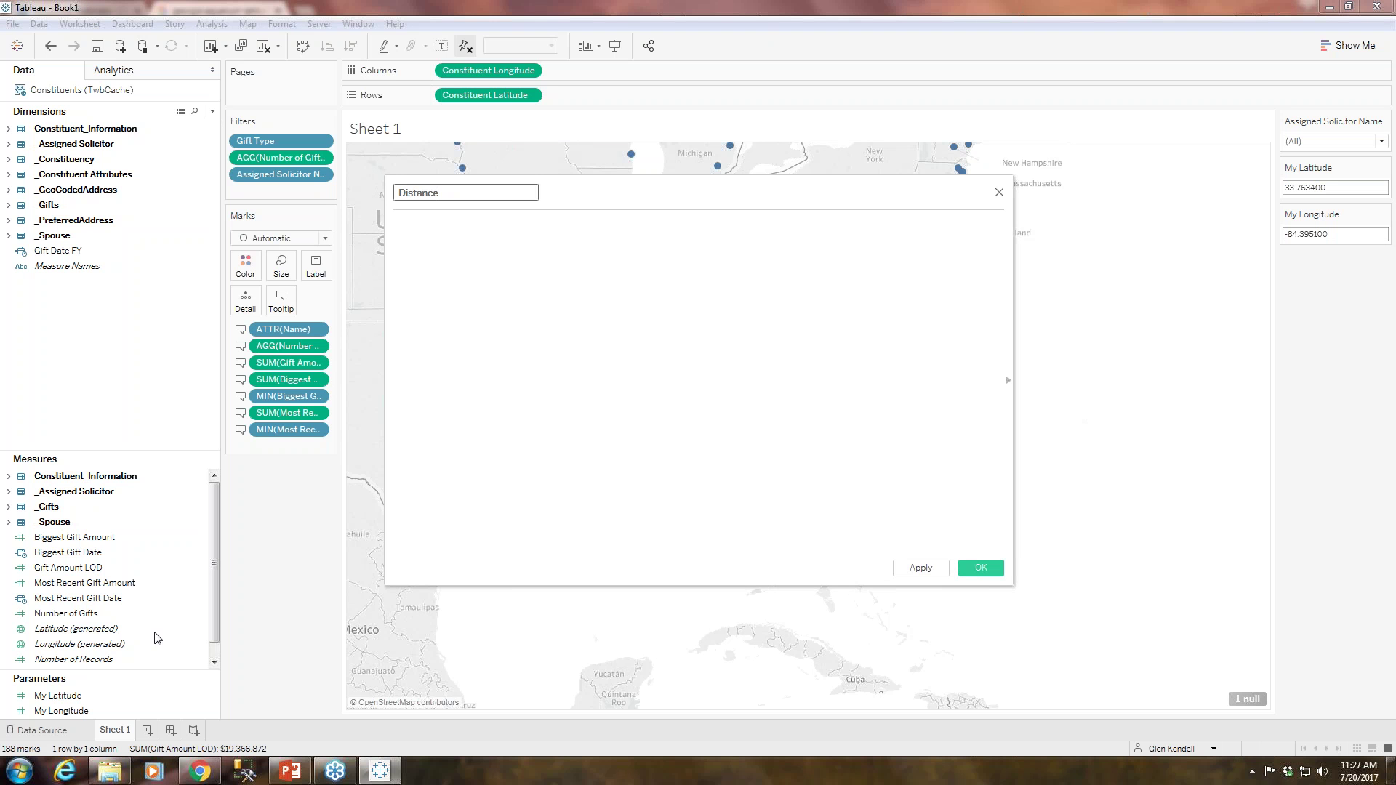
# Open Distance.txt from the 07_20 Gift Officer Field Map folder and copy its whole formula.
pyautogui.click(109, 771)
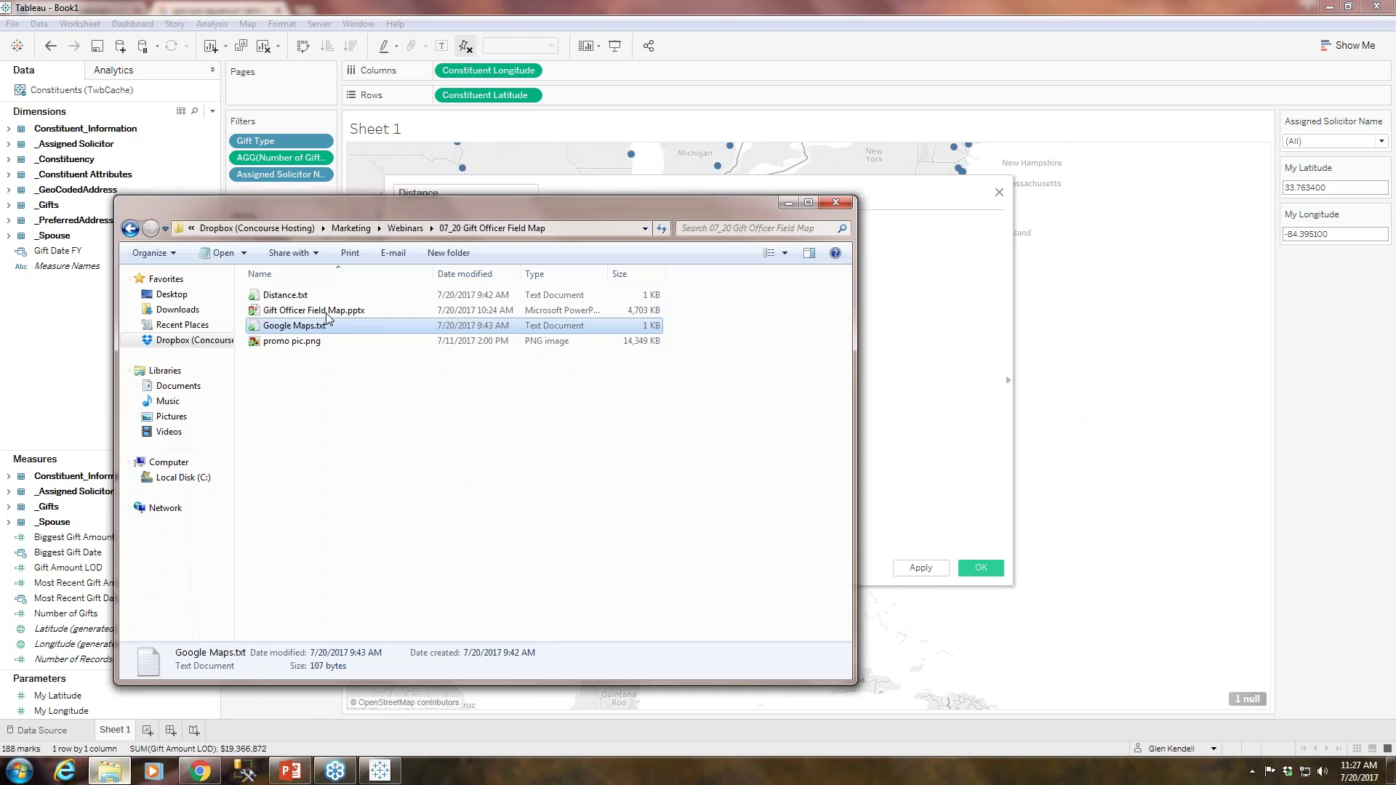
pyautogui.doubleClick(285, 295)
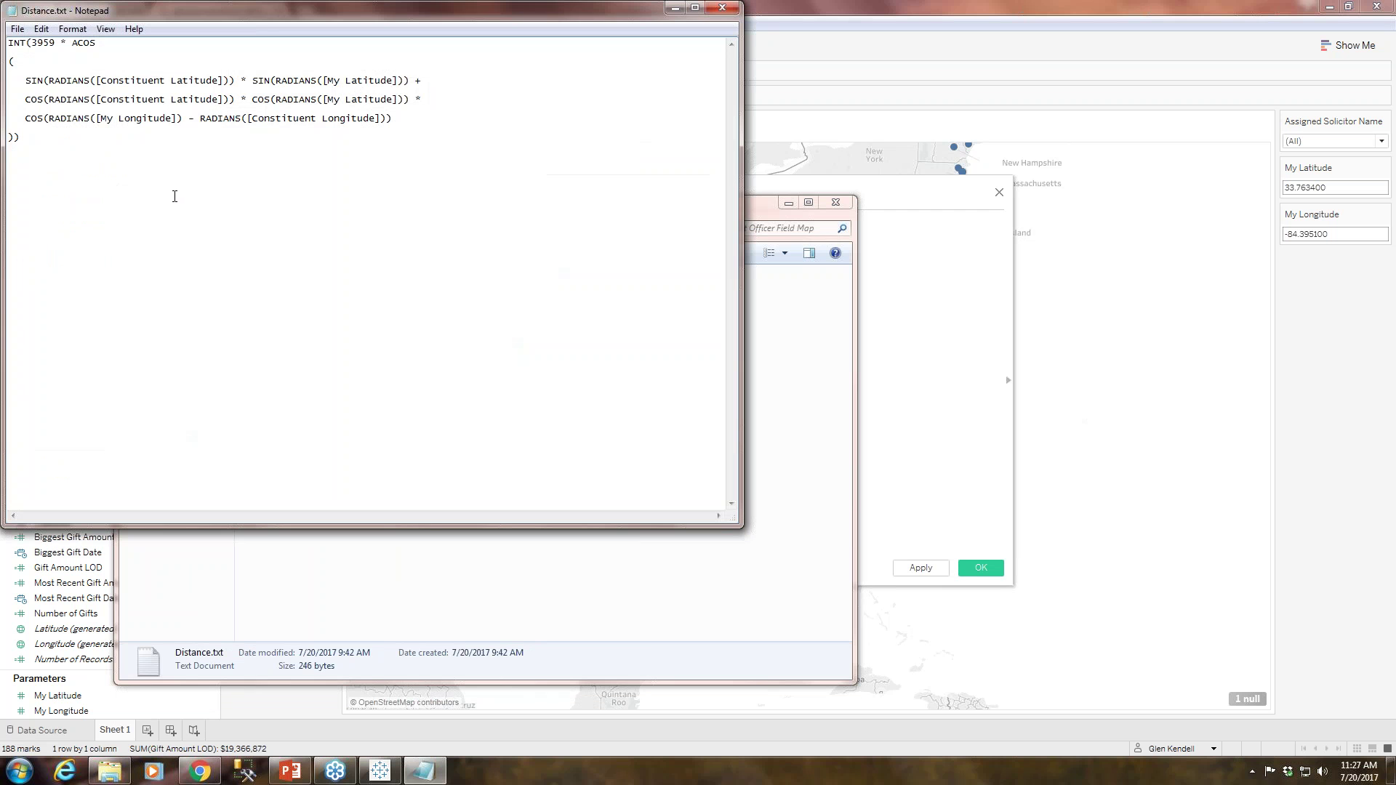
pyautogui.hotkey('ctrl', 'a')
pyautogui.hotkey('ctrl', 'c')
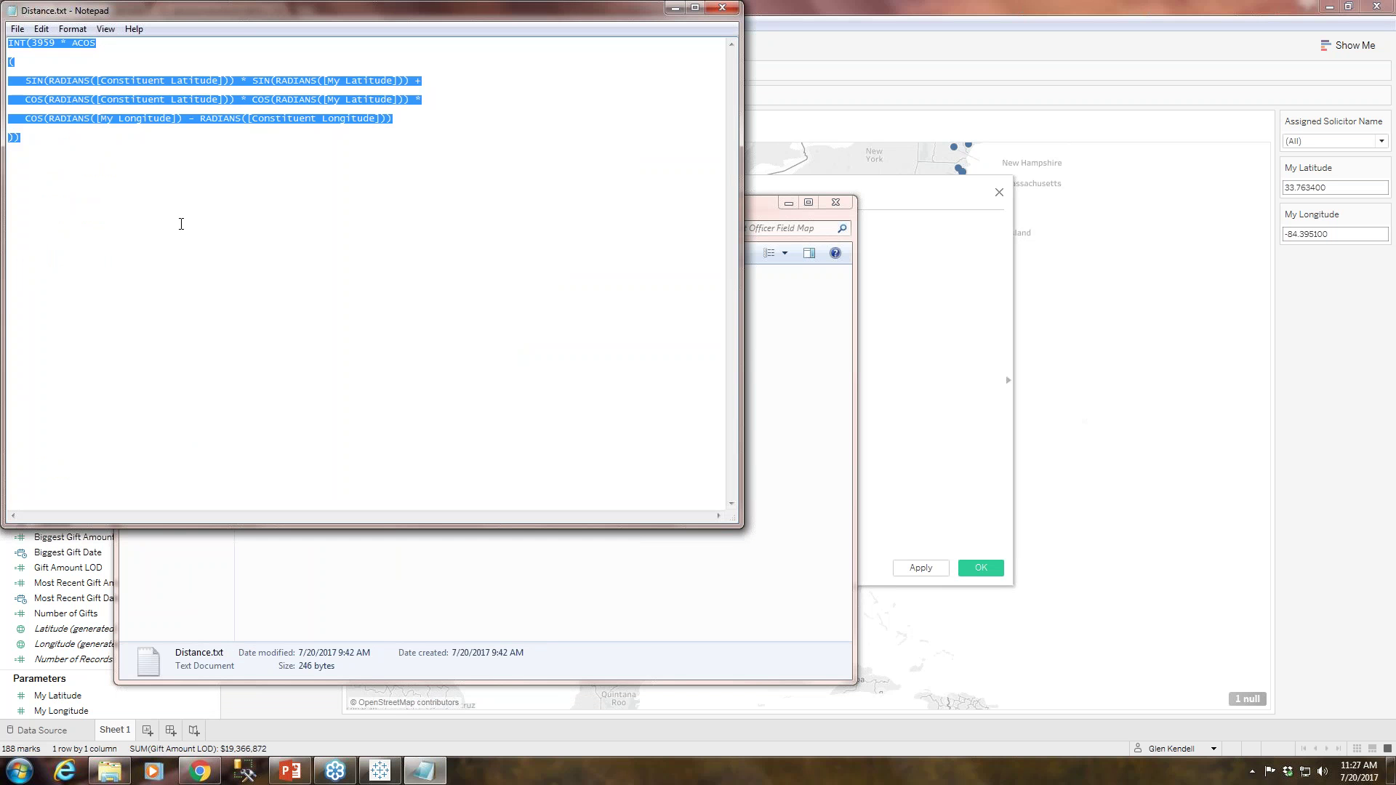
# Switch back to Tableau, paste the copied formula into the Distance calculated field and save the field.
pyautogui.click(525, 585)
pyautogui.click(380, 771)
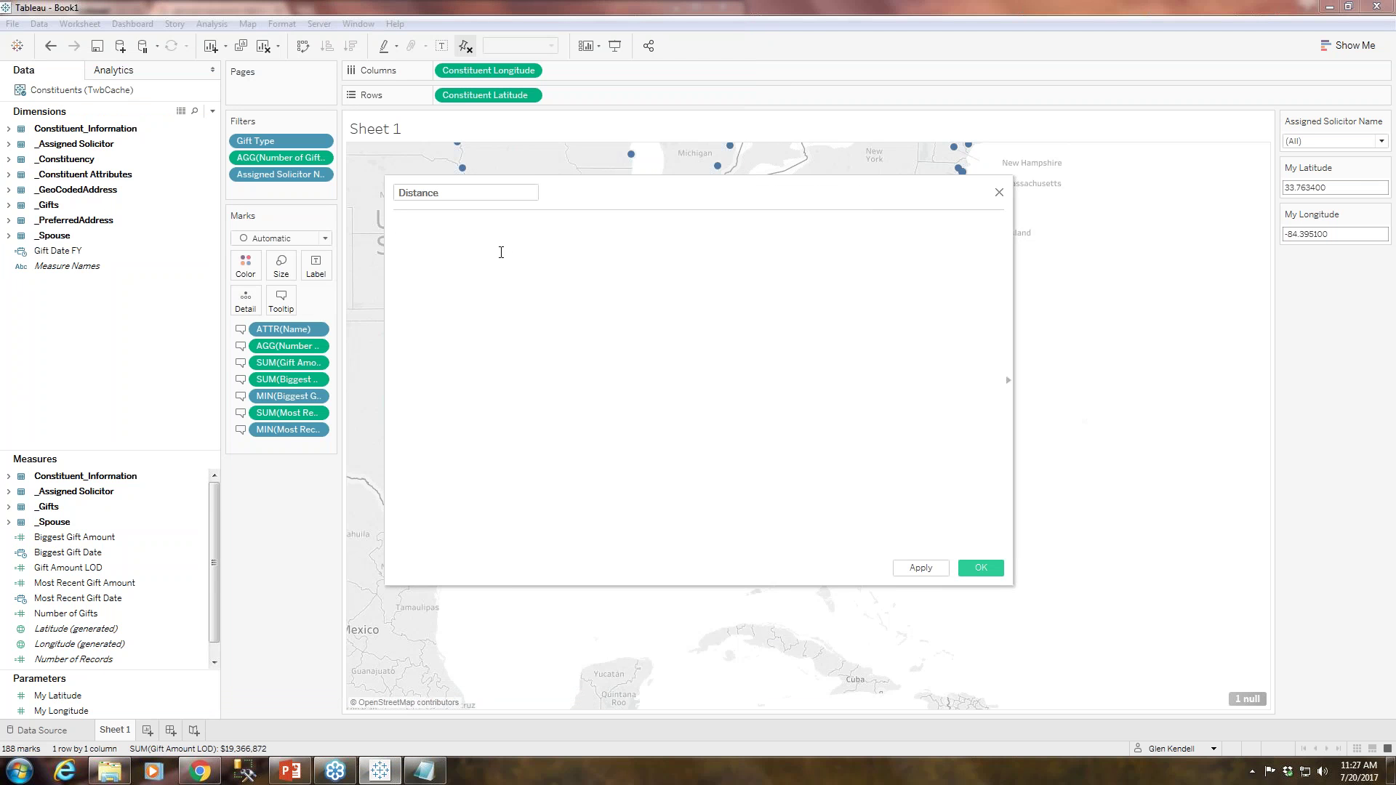
pyautogui.hotkey('ctrl', 'v')
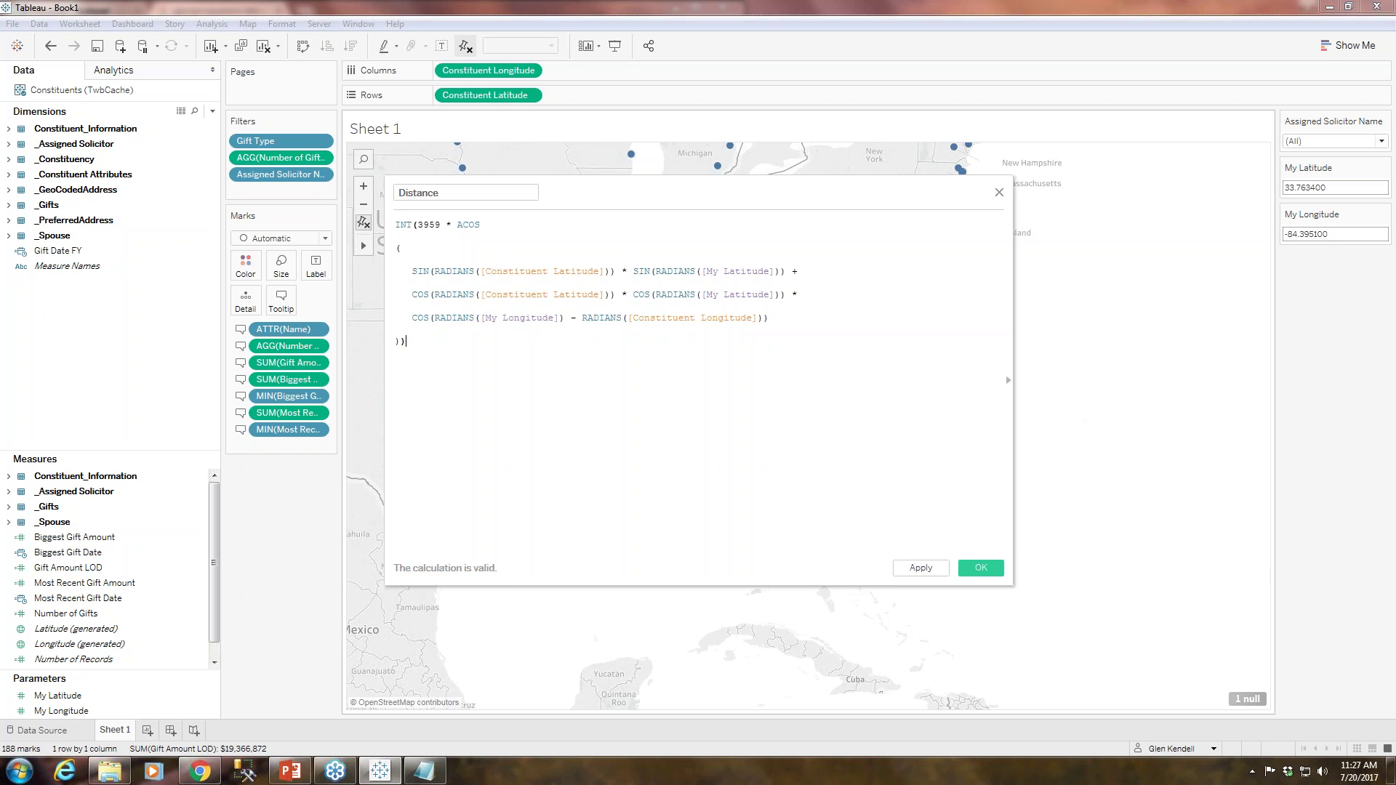
pyautogui.click(981, 568)
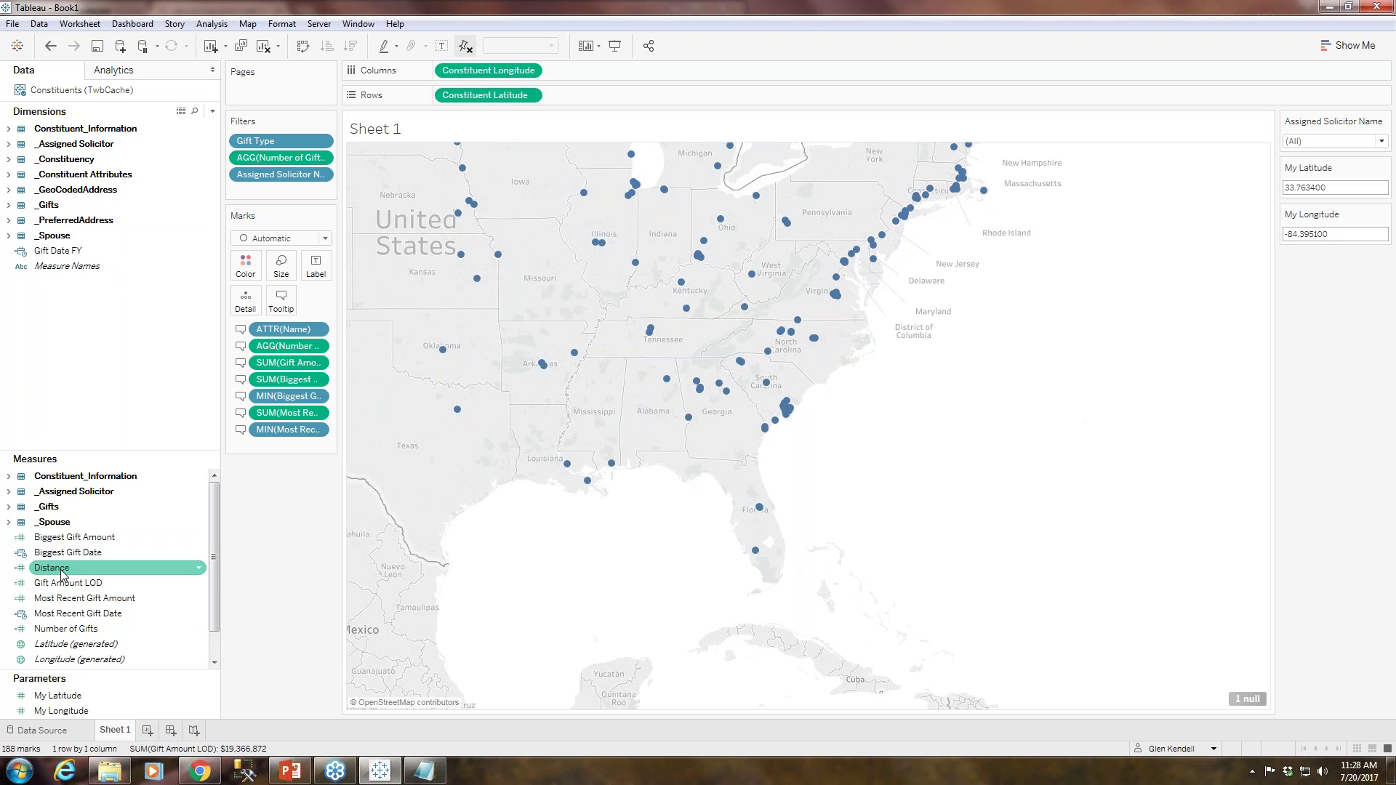
# Add Distance as a filter with its full range of values and show its filter control on the sheet.
pyautogui.moveTo(62, 575); pyautogui.dragTo(257, 189)
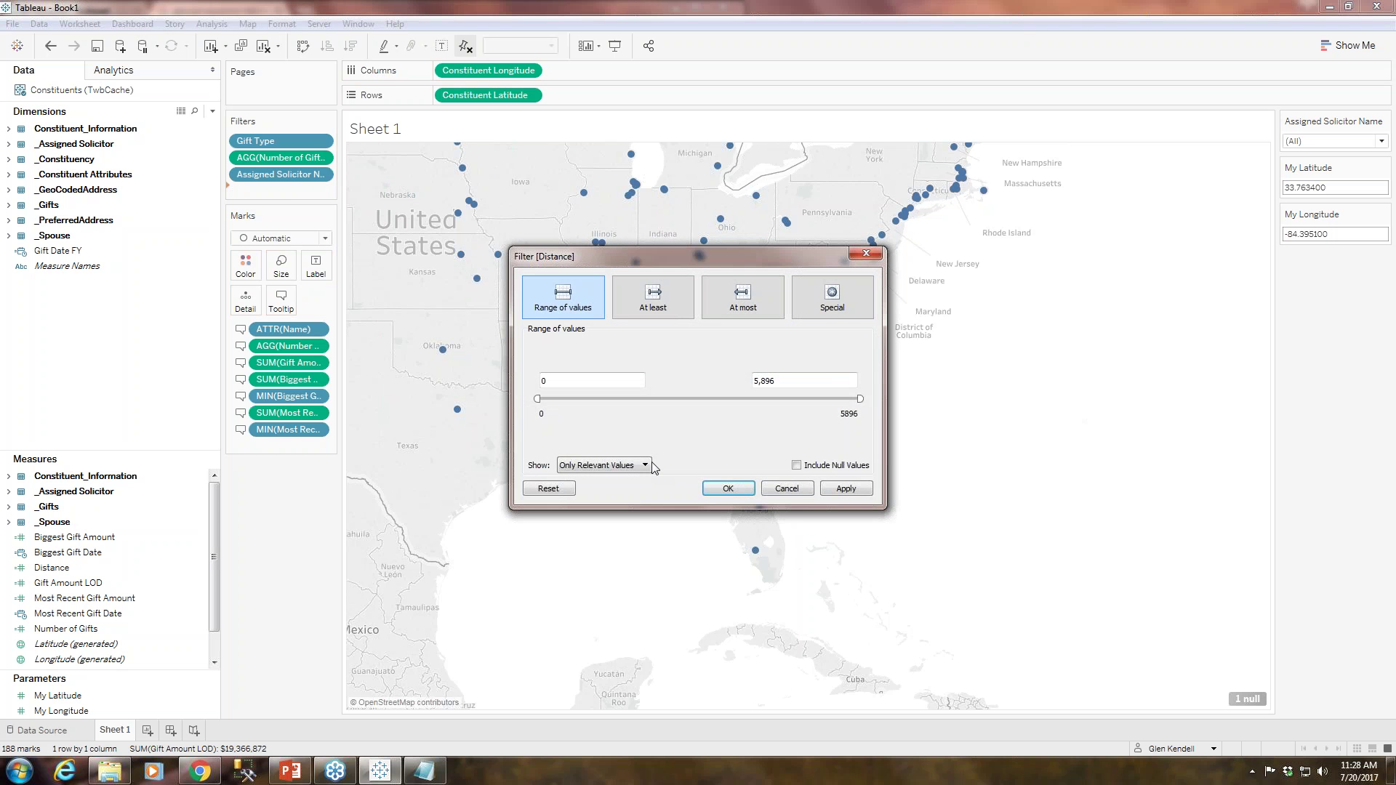
pyautogui.click(726, 488)
pyautogui.click(321, 191)
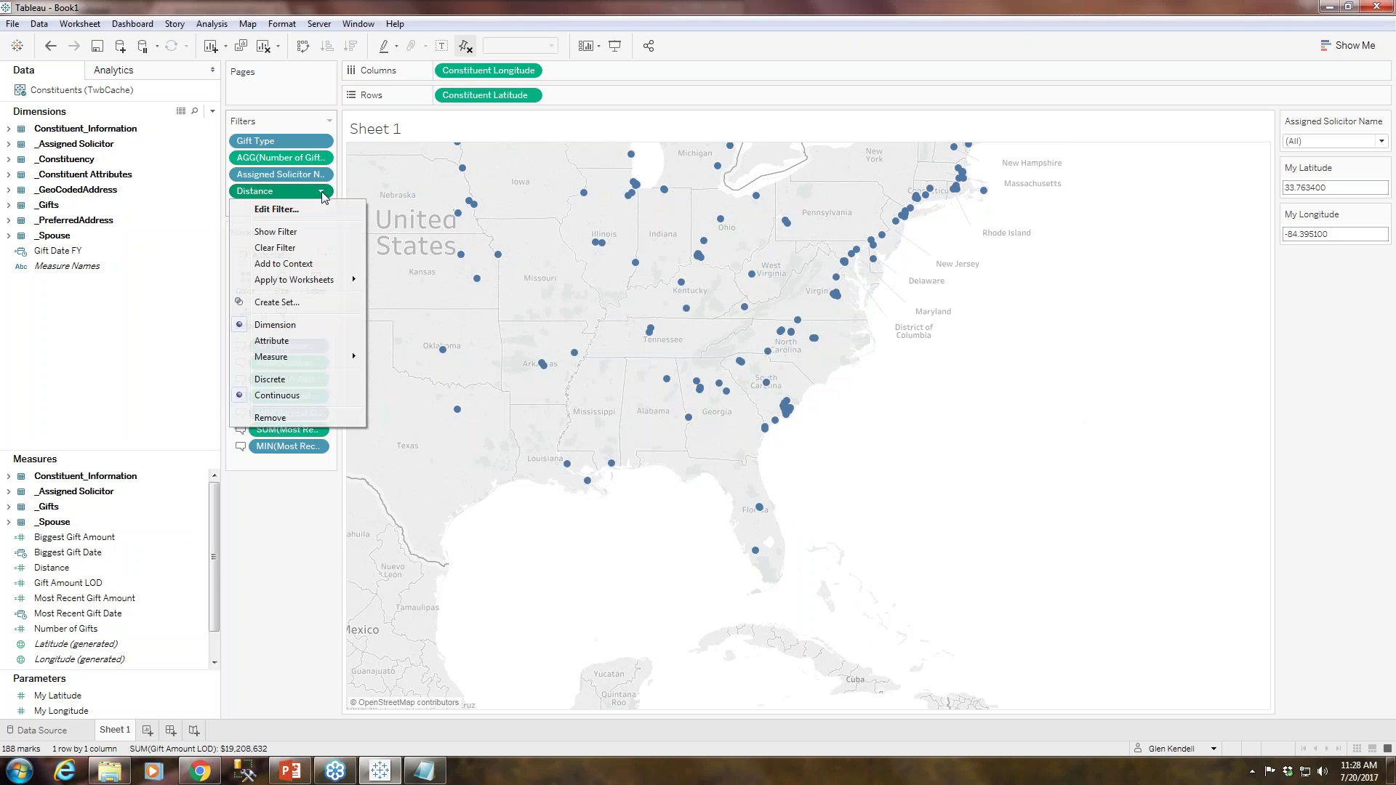
pyautogui.click(292, 231)
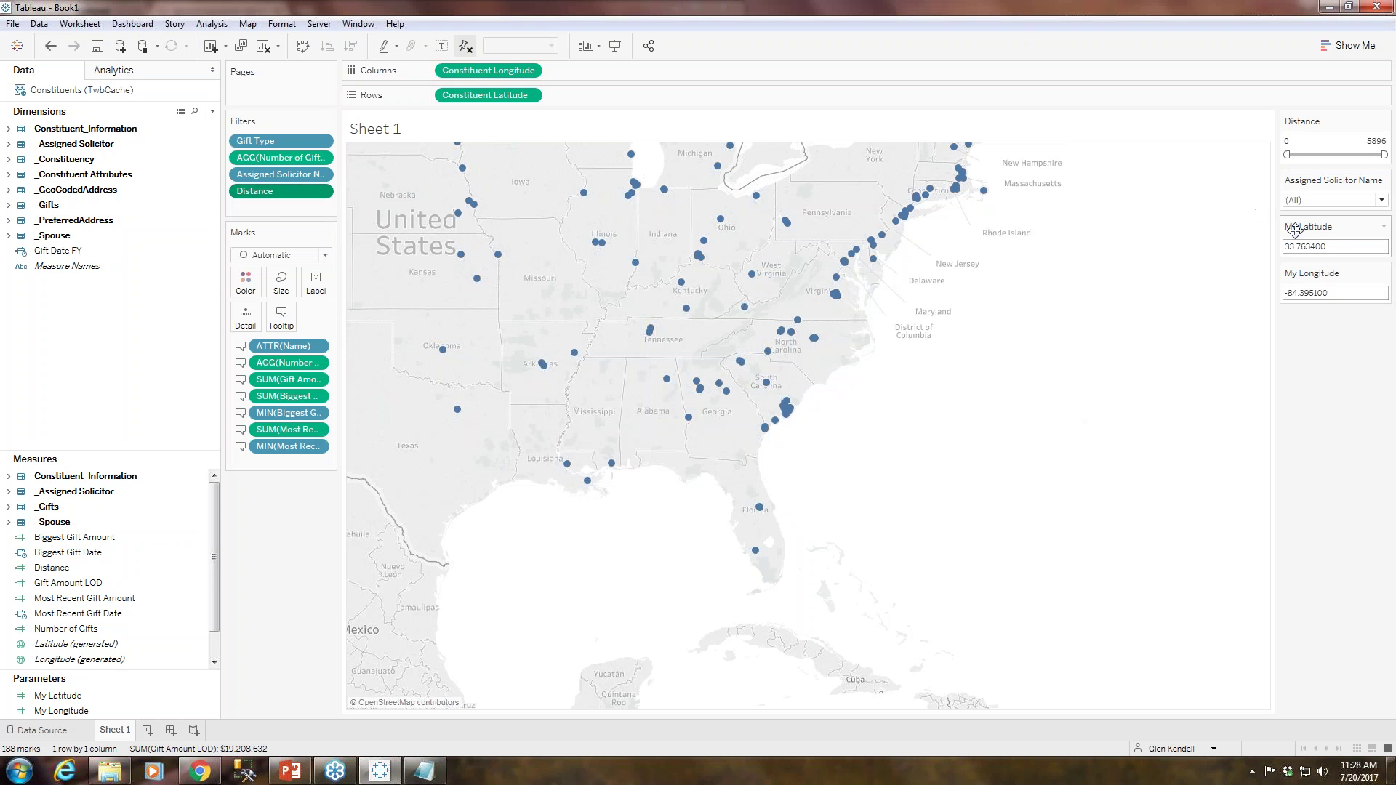
# Set the maximum of the Distance filter to 100.
pyautogui.click(1375, 141)
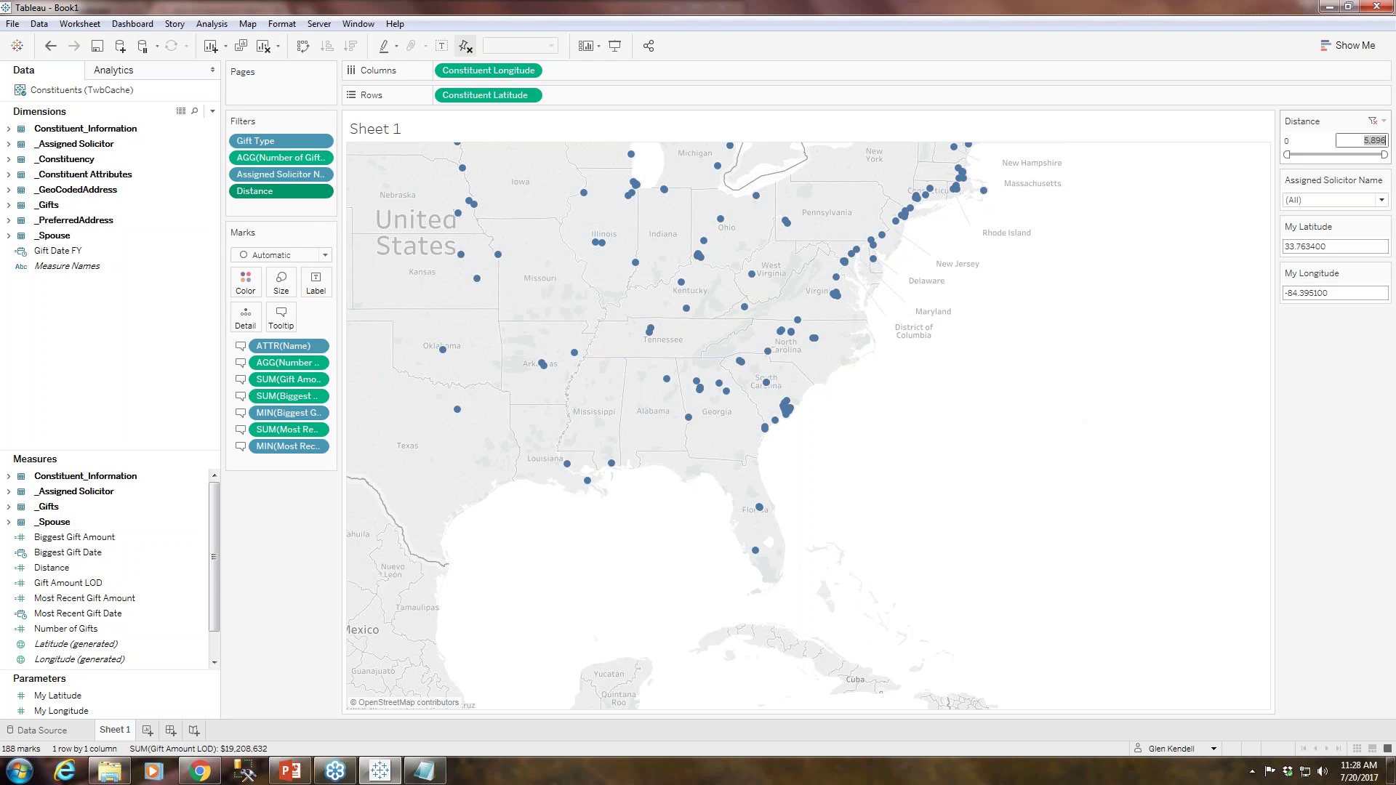
pyautogui.doubleClick(1362, 140)
pyautogui.write('100')
pyautogui.press('Return')
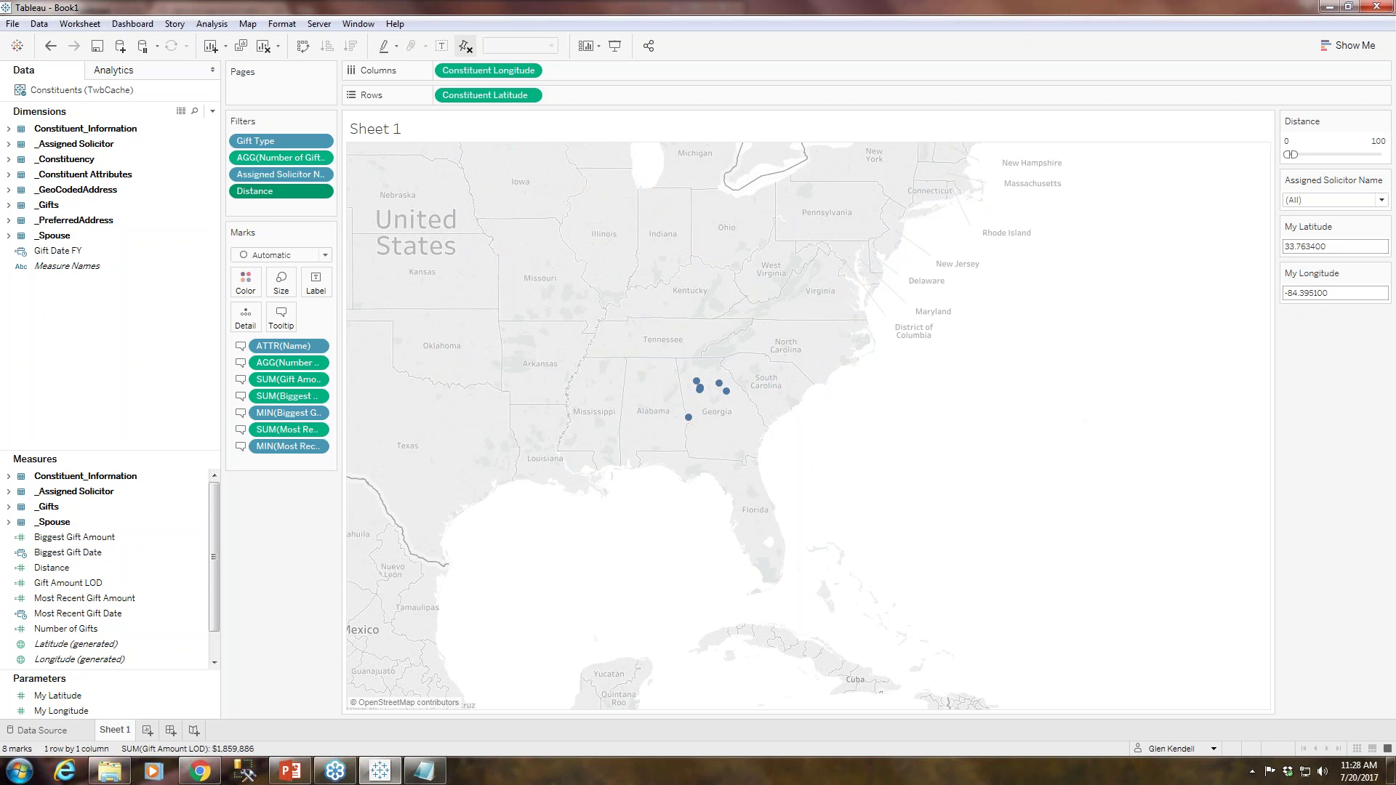
# Try a minimum of 25 in the Distance filter and return the minimum to 0.
pyautogui.moveTo(726, 391)
pyautogui.click(1309, 140)
pyautogui.write('25')
pyautogui.press('Return')
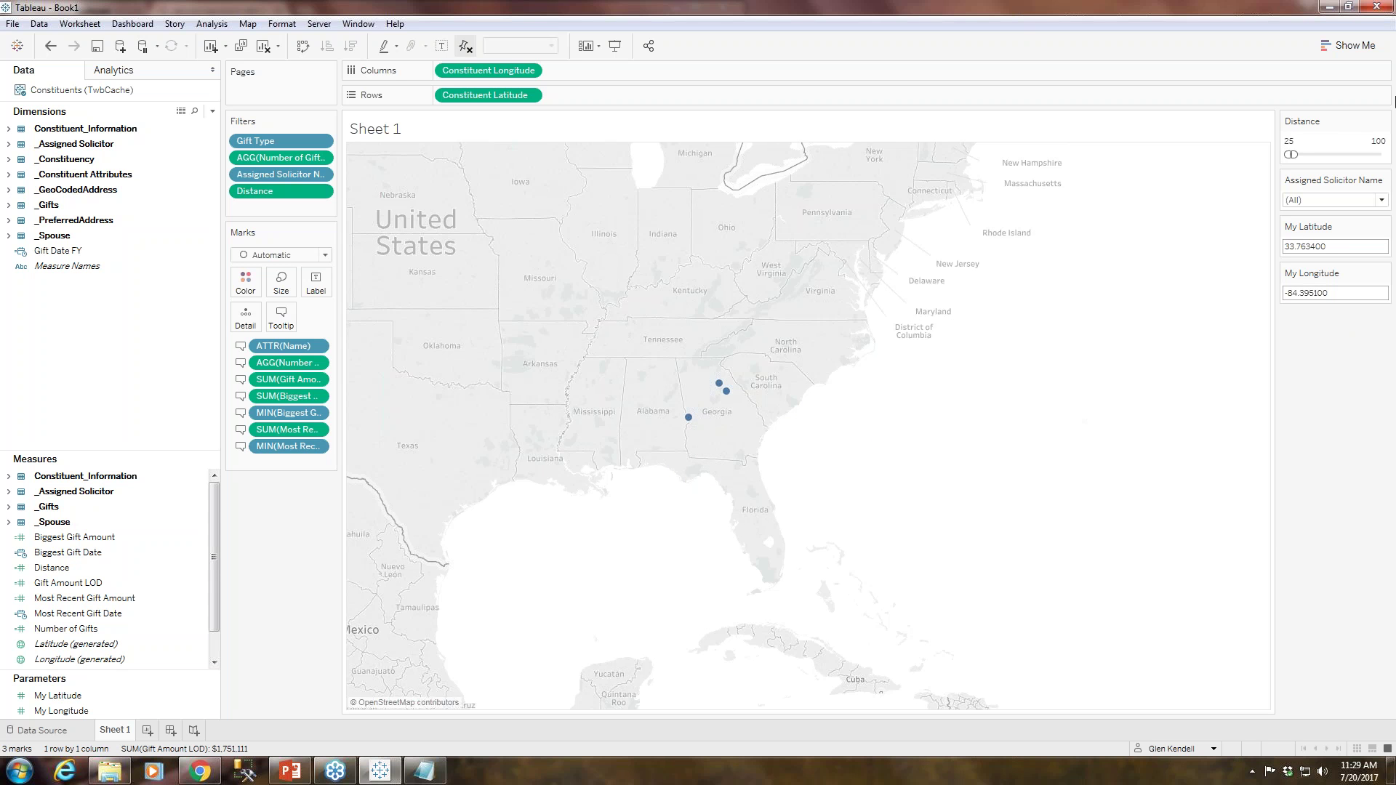
pyautogui.click(1308, 141)
pyautogui.write('0')
pyautogui.press('Return')
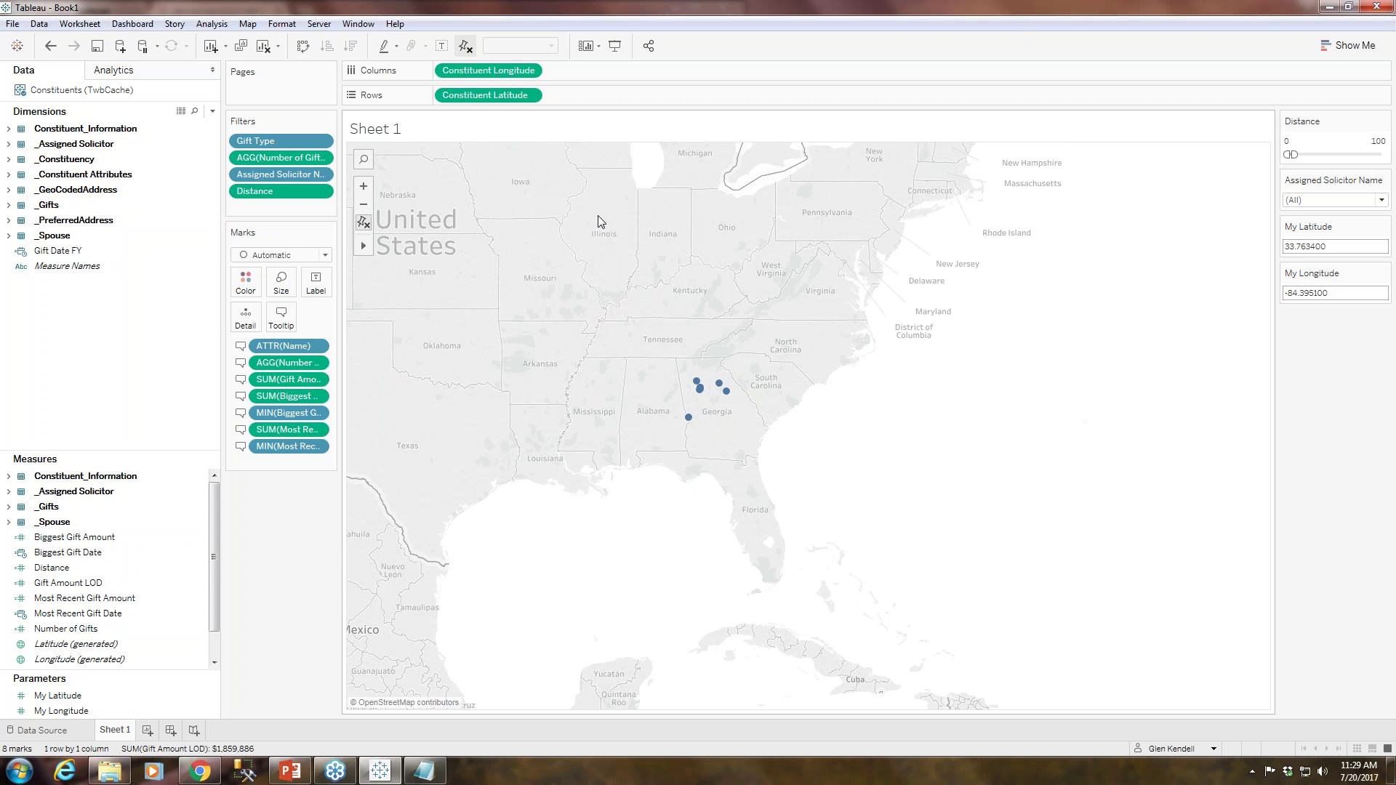
# Zoom the map in on the filtered constituents in Georgia and examine how their marks are spread.
pyautogui.click(363, 187)
pyautogui.click(363, 187)
pyautogui.moveTo(474, 312); pyautogui.dragTo(711, 525)
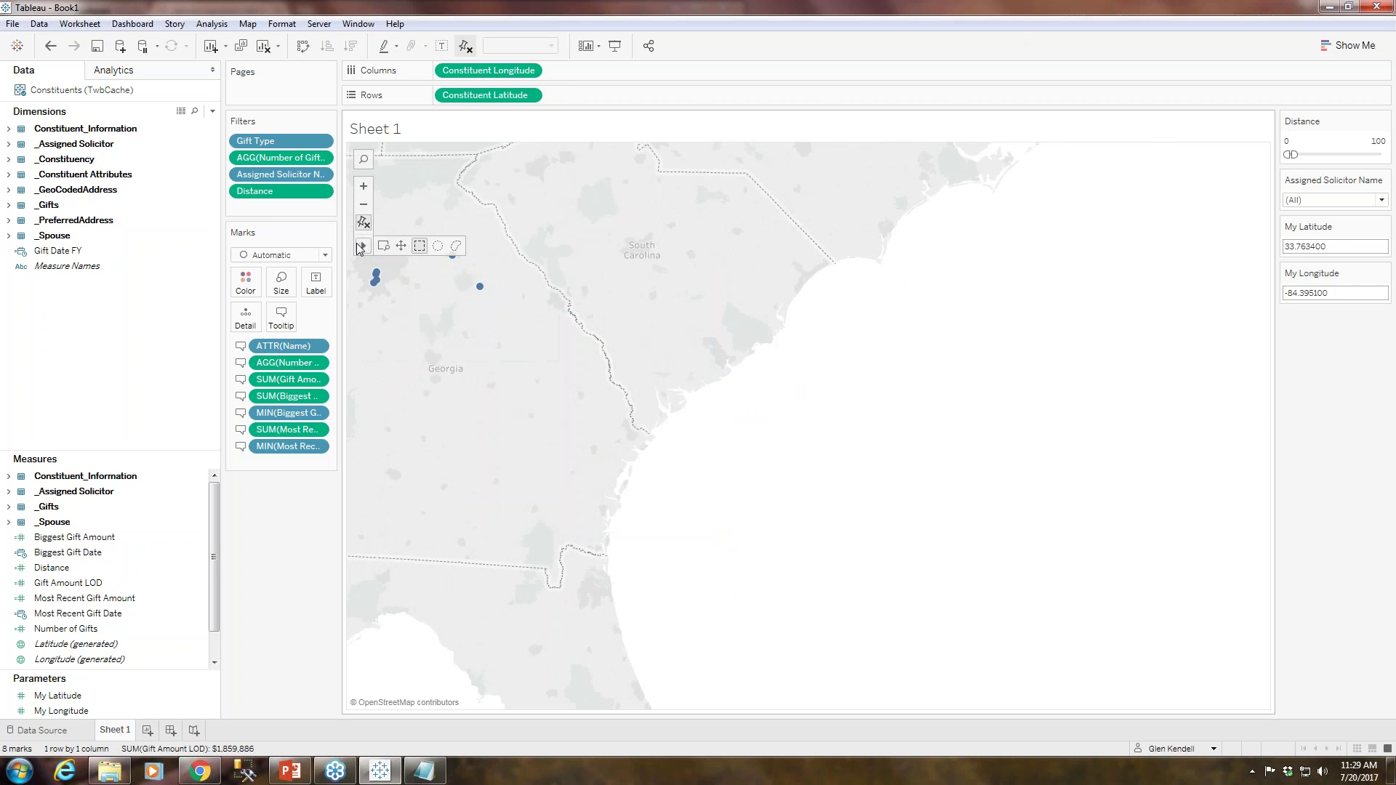
pyautogui.click(401, 246)
pyautogui.moveTo(417, 333); pyautogui.dragTo(854, 615)
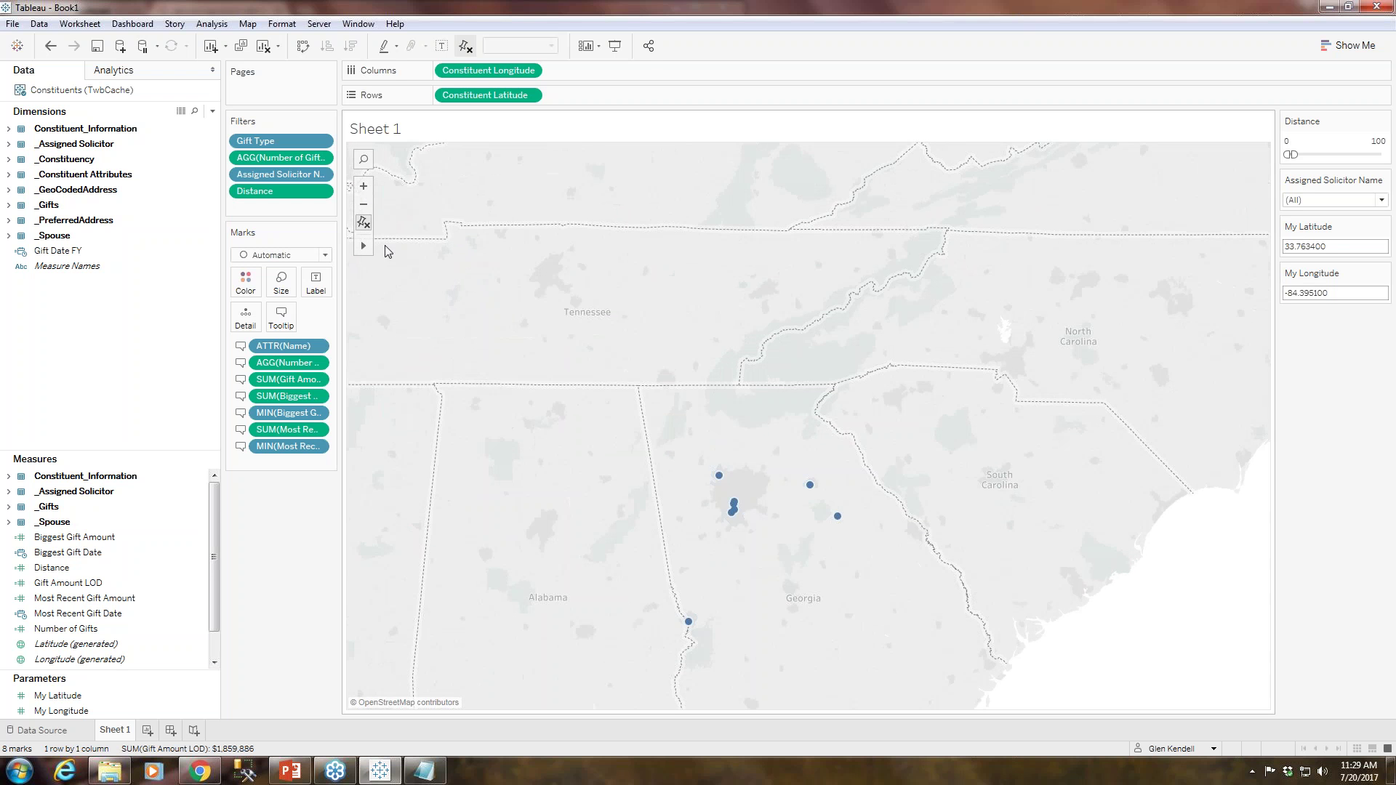
pyautogui.click(363, 186)
pyautogui.click(364, 186)
pyautogui.moveTo(617, 428); pyautogui.dragTo(723, 225)
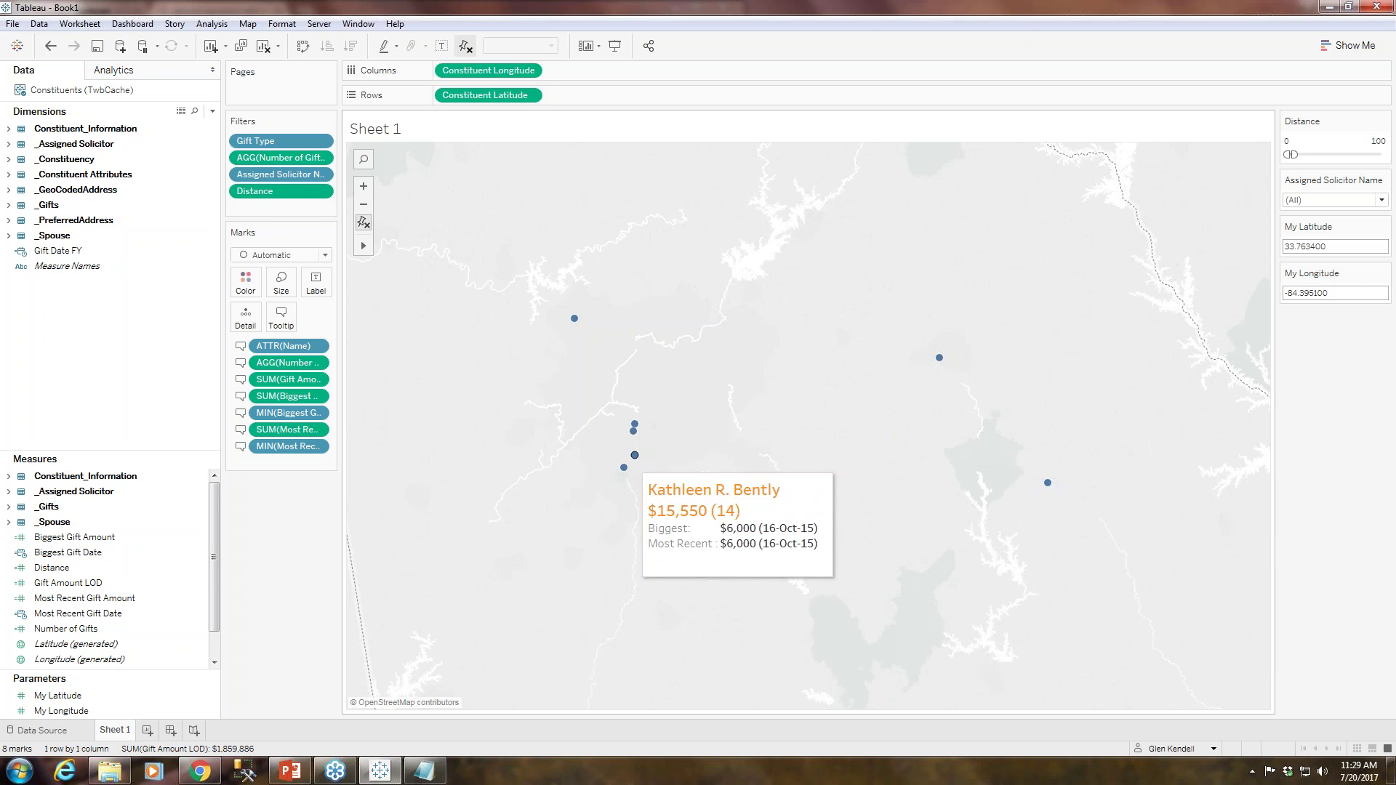
# Add the Full Address field from the _PreferredAddress table to the marks' tooltip.
pyautogui.click(10, 129)
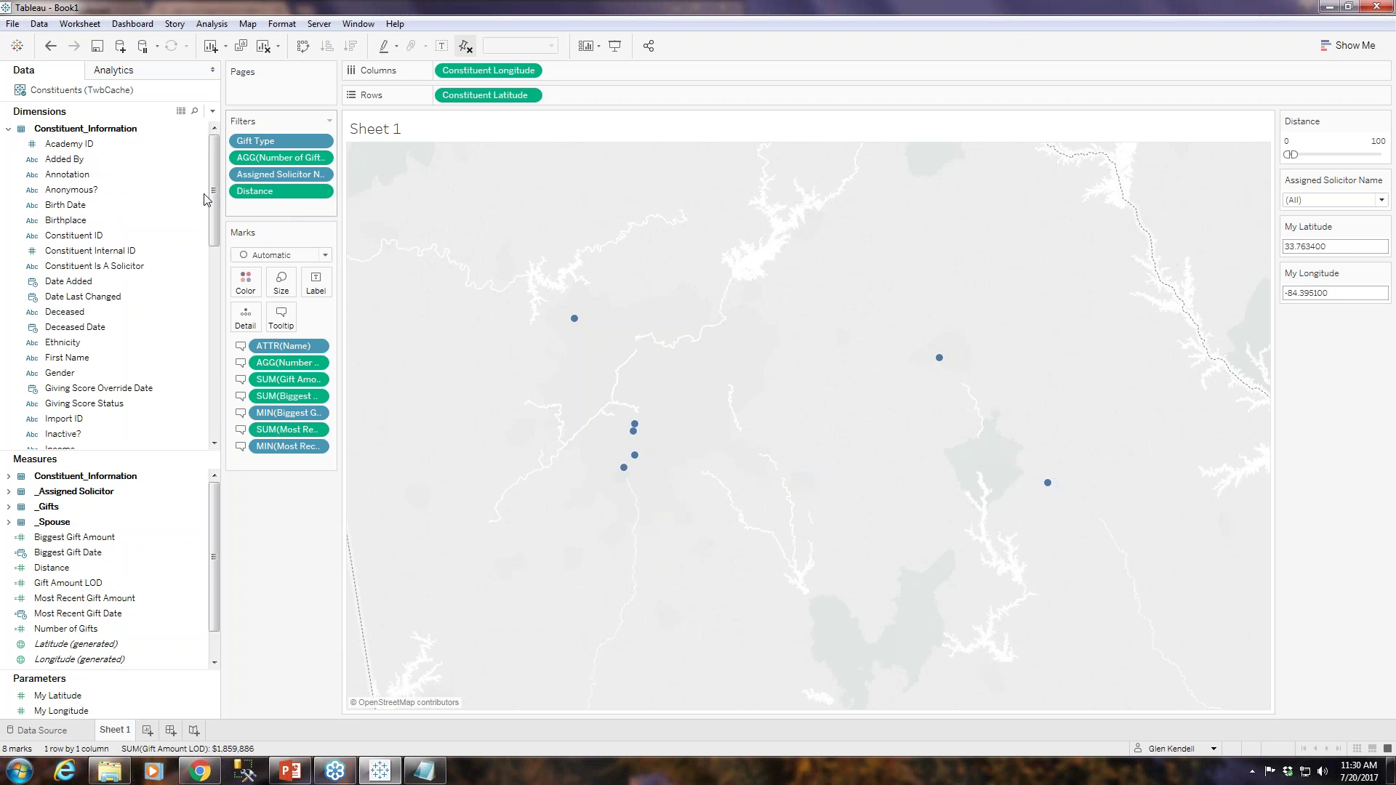
pyautogui.click(8, 130)
pyautogui.click(10, 220)
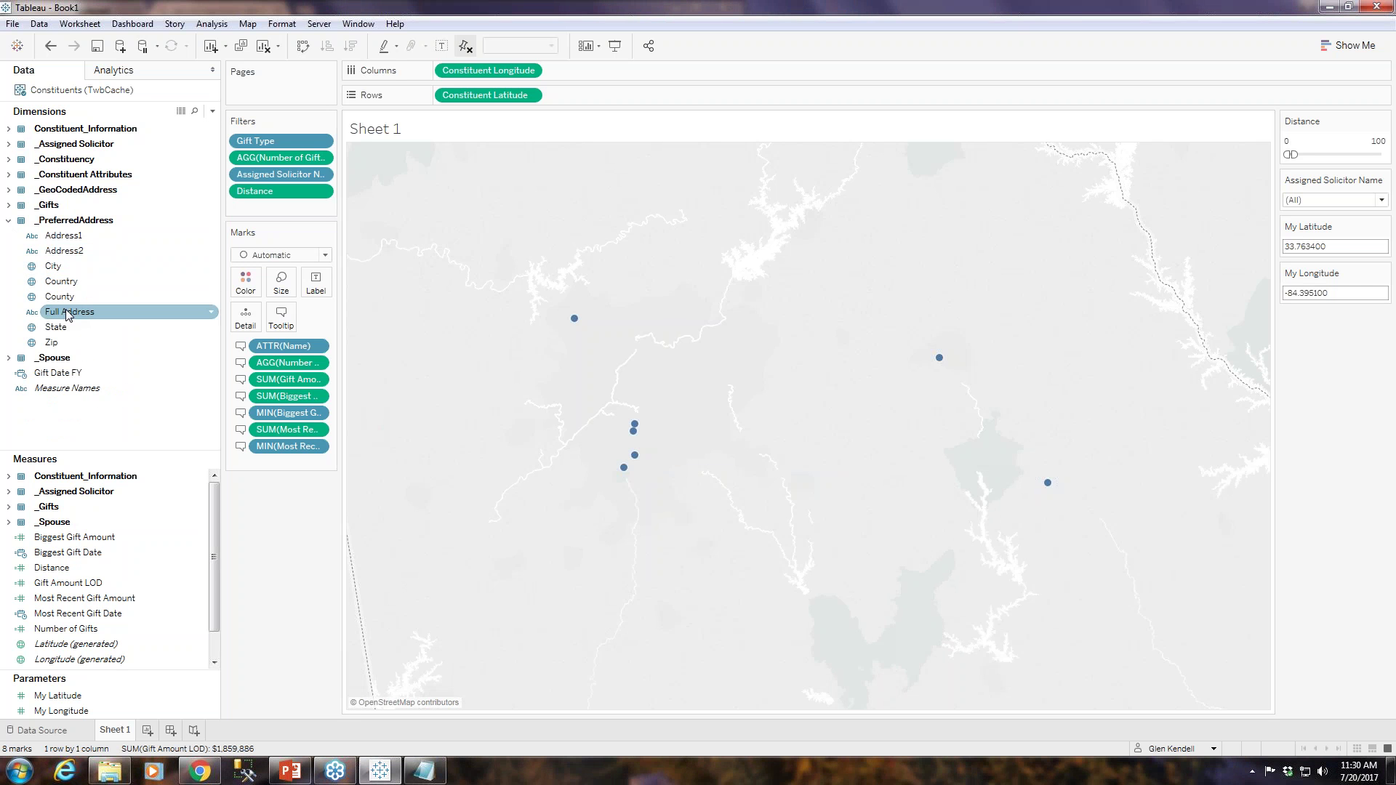
pyautogui.moveTo(61, 315); pyautogui.dragTo(284, 326)
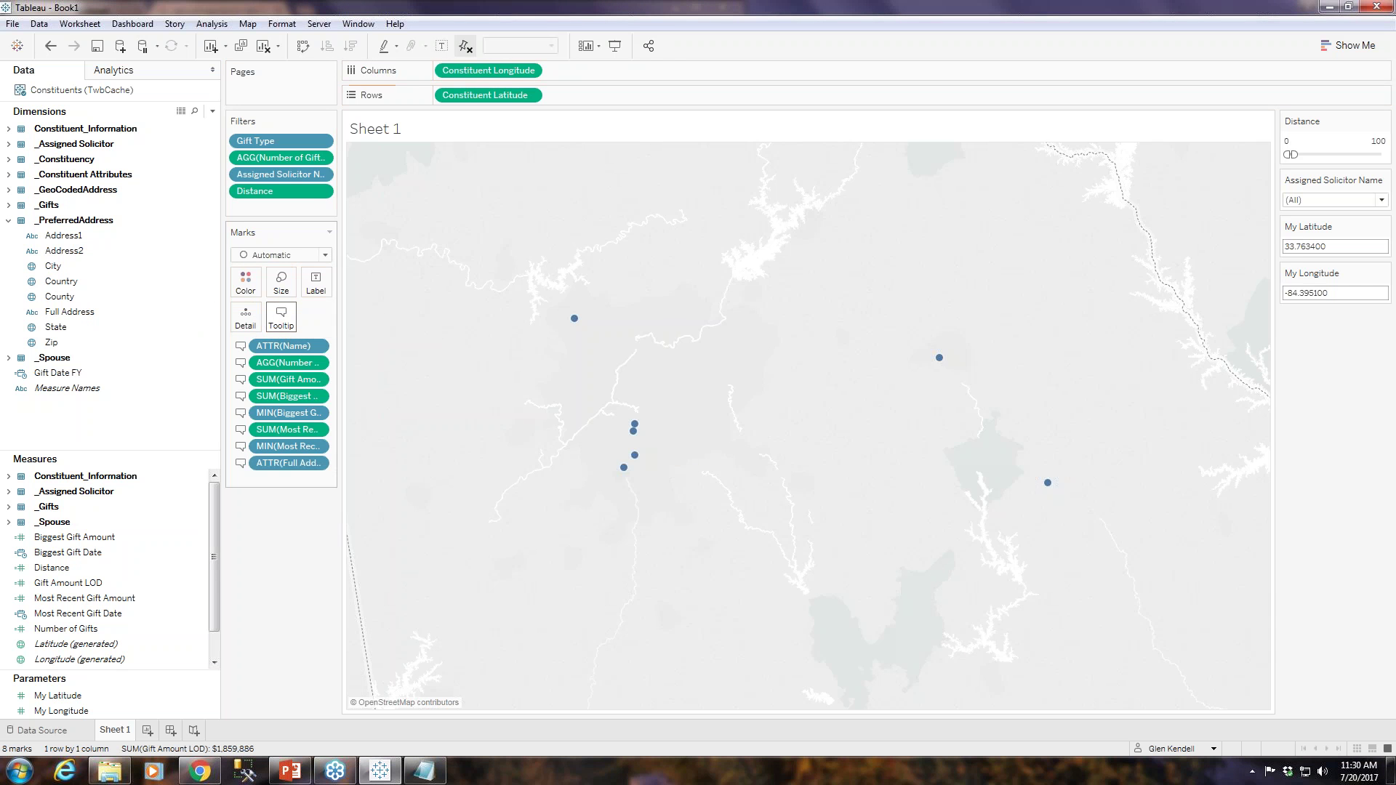
# Edit the tooltip text and insert the ATTR(Full Address) field on the line below Most Recent.
pyautogui.click(282, 322)
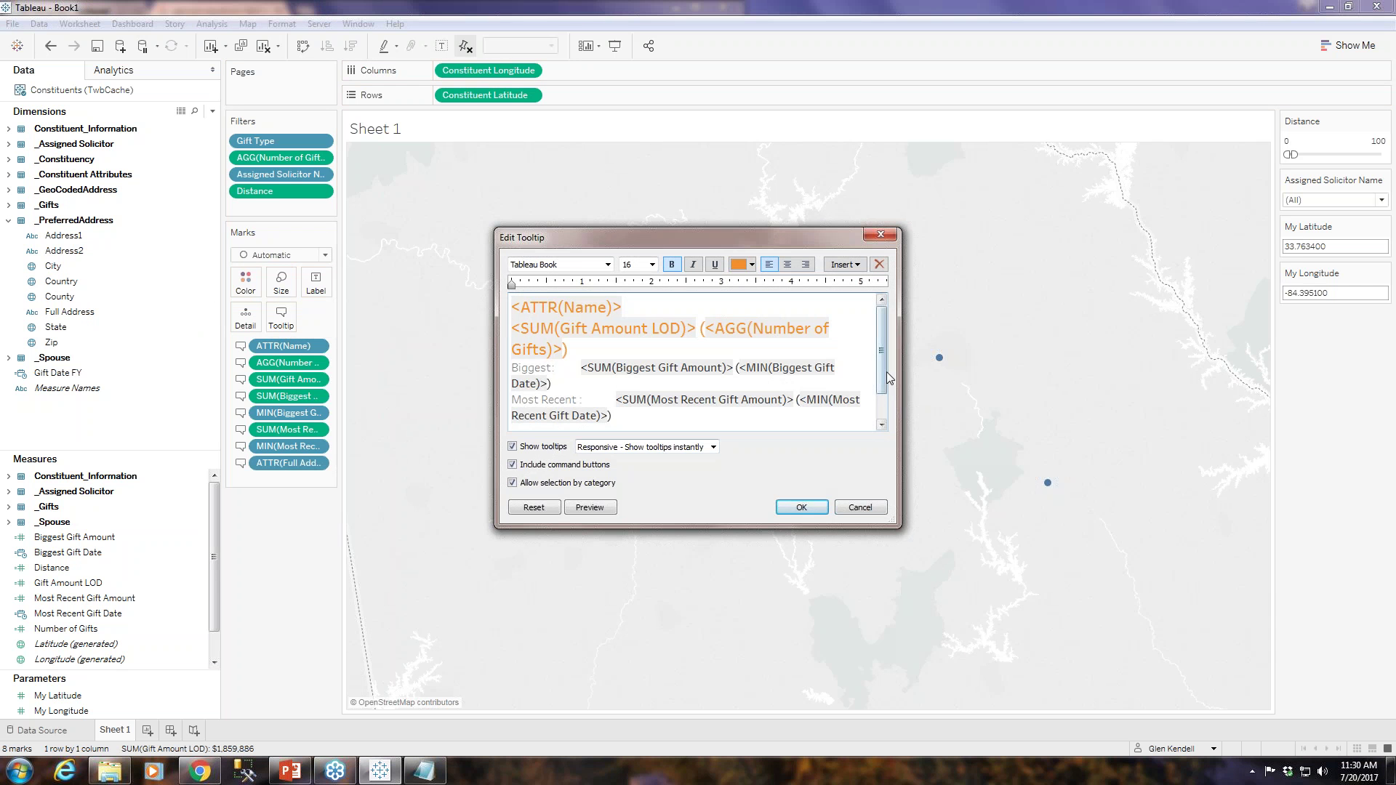
pyautogui.moveTo(888, 374); pyautogui.dragTo(890, 429)
pyautogui.click(617, 408)
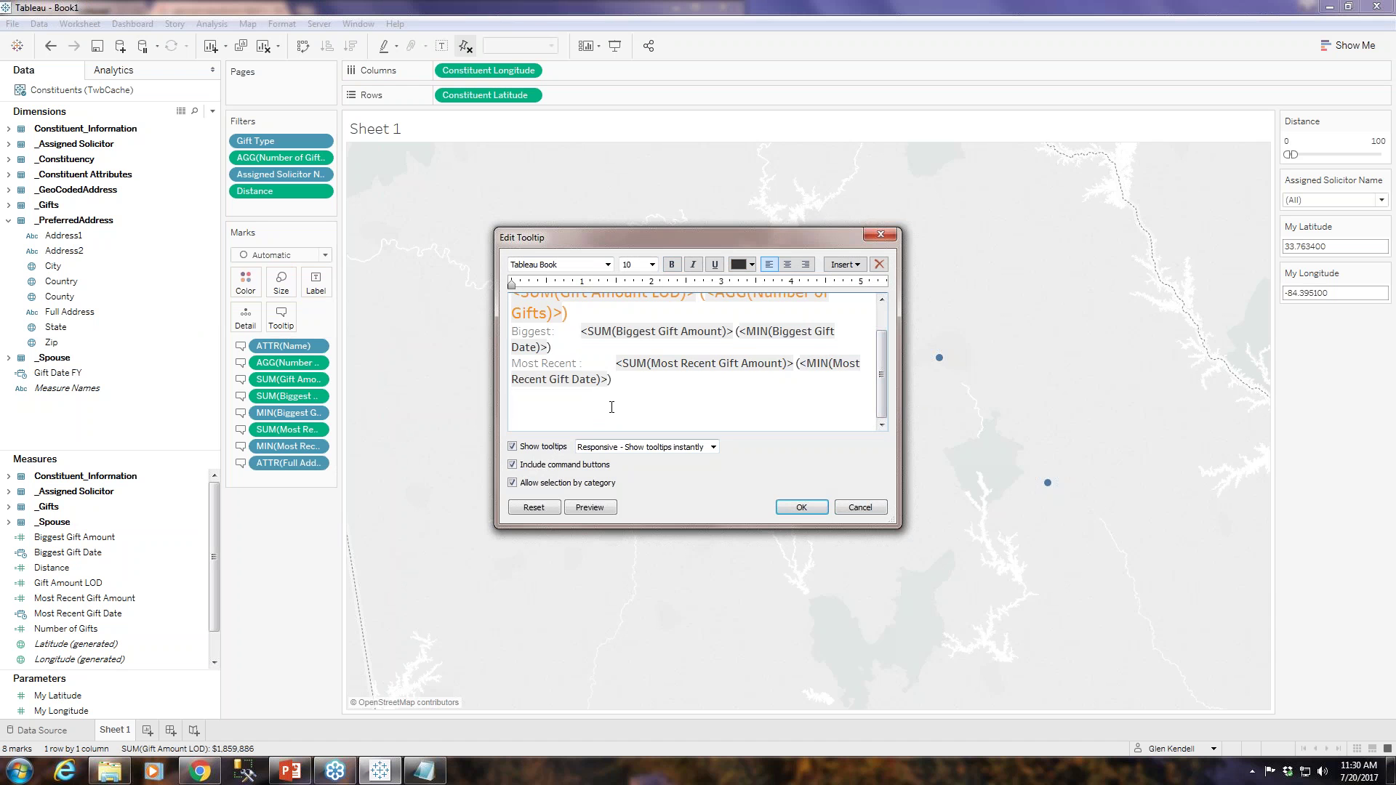
pyautogui.scroll(1, 601, 385)
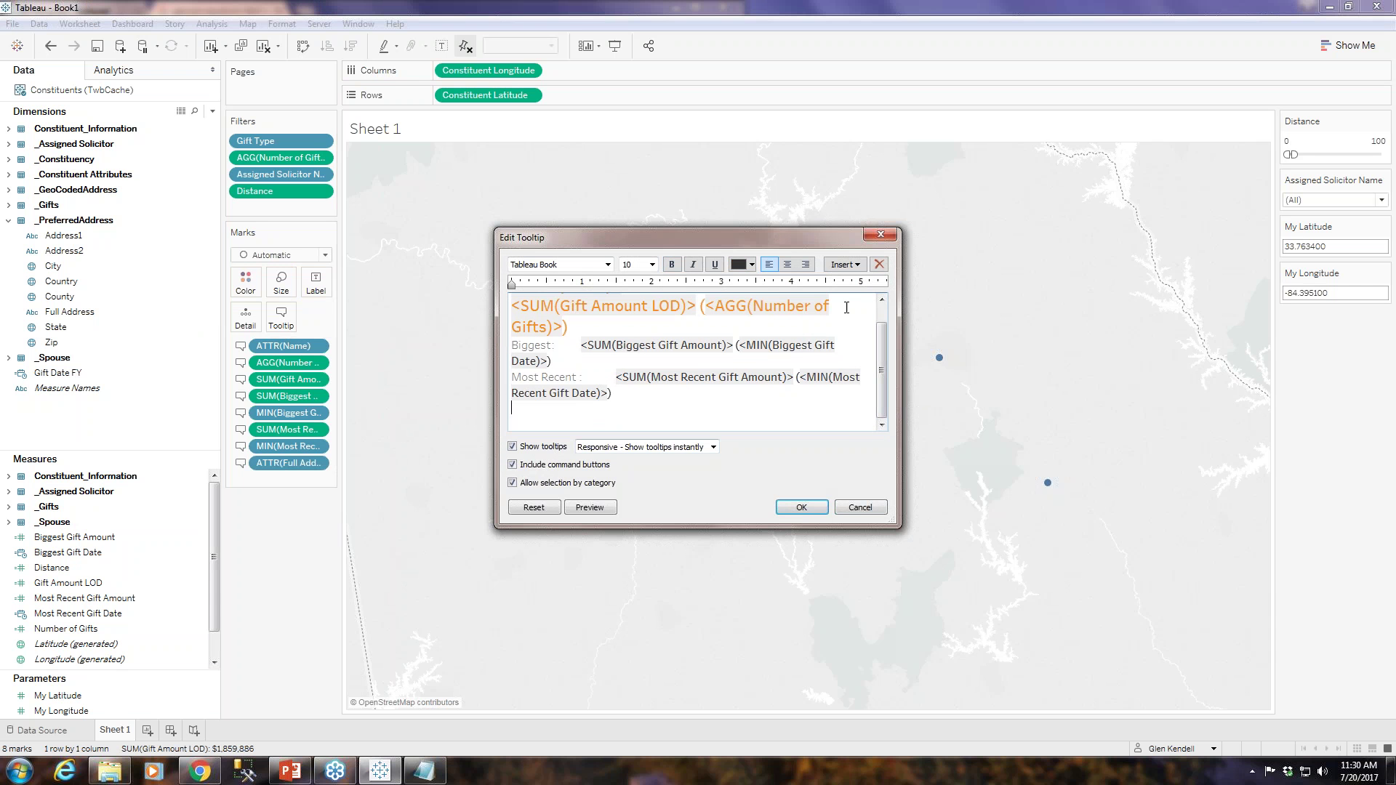
pyautogui.click(843, 264)
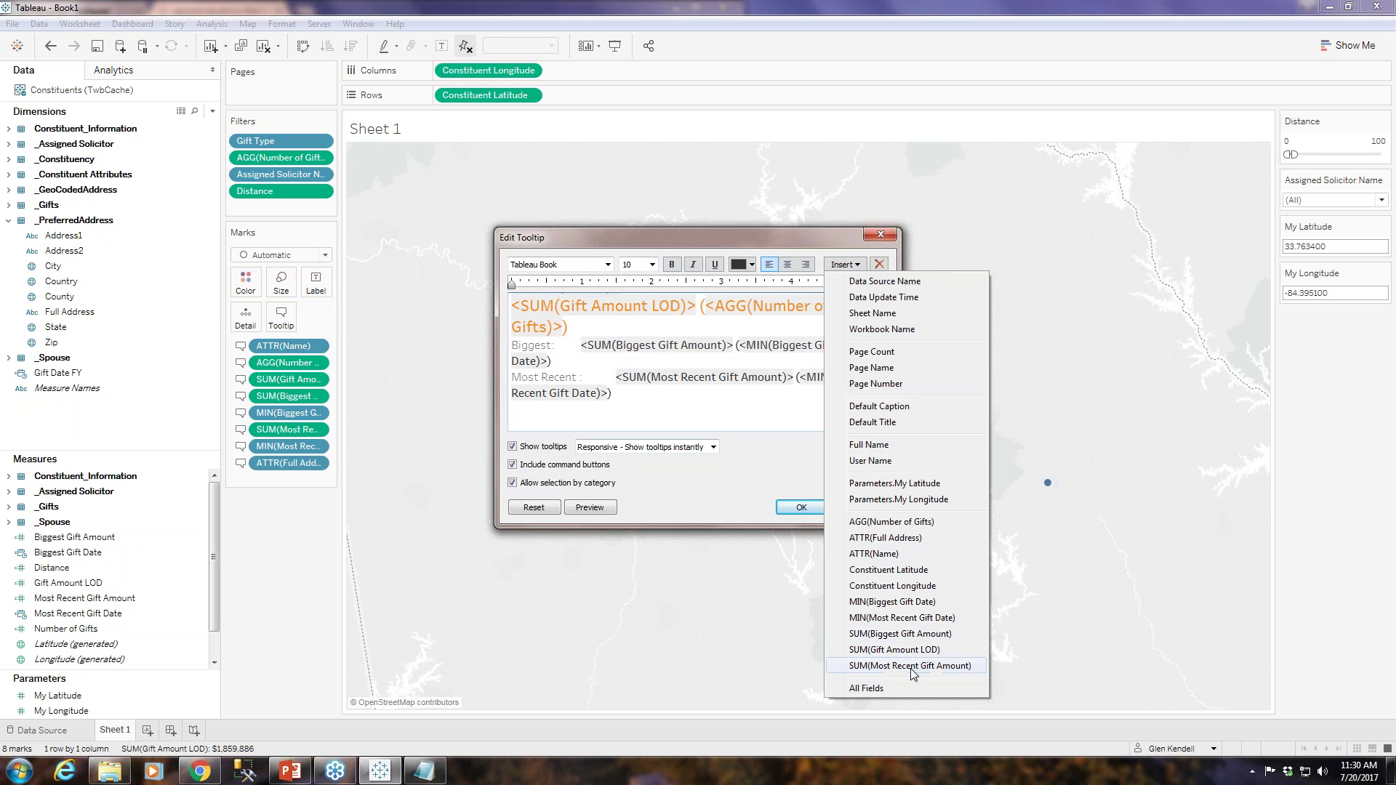
pyautogui.click(890, 538)
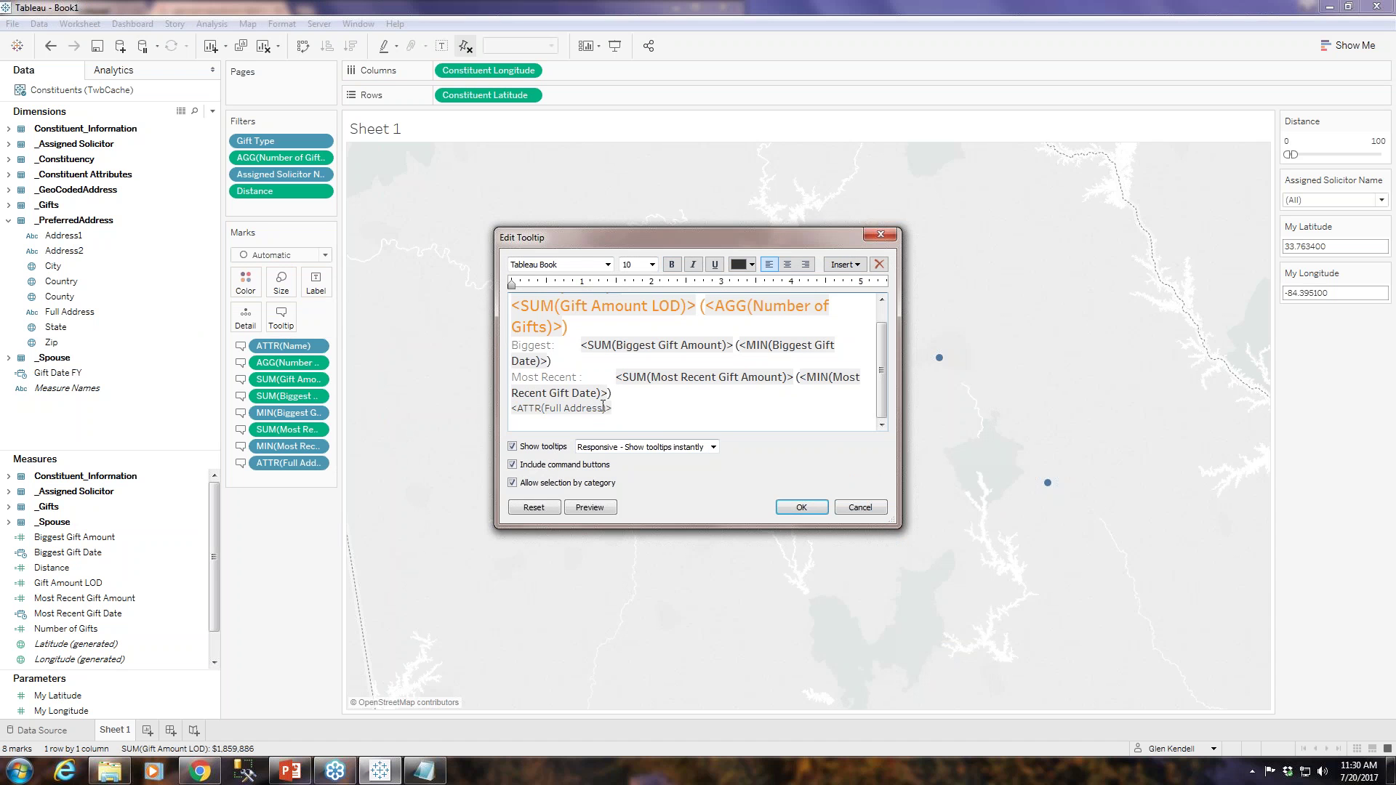
# Change the font size of the tooltip's Full Address line, make it bold, and save the tooltip.
pyautogui.moveTo(622, 413); pyautogui.dragTo(511, 408)
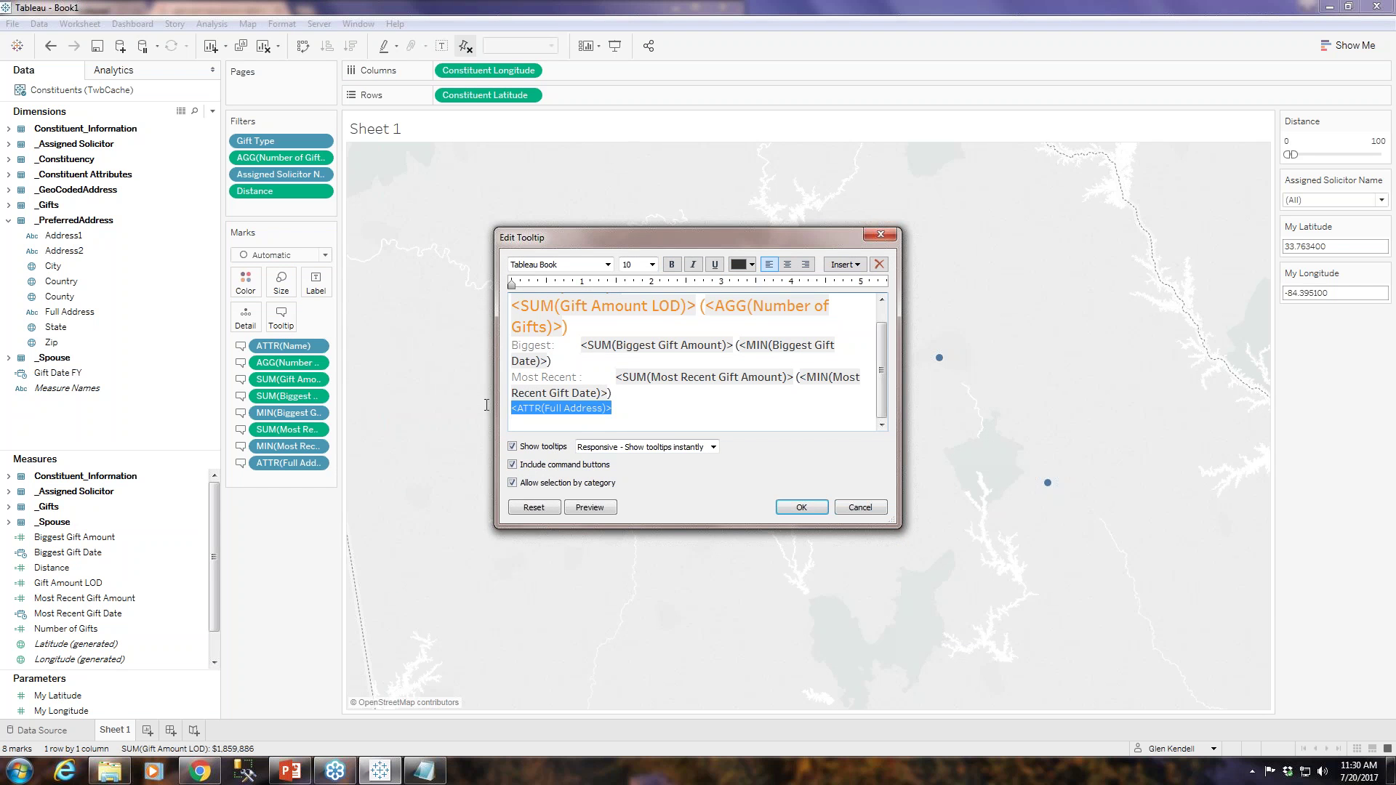
pyautogui.click(653, 264)
pyautogui.click(647, 303)
pyautogui.click(672, 265)
pyautogui.click(801, 507)
pyautogui.moveTo(635, 428)
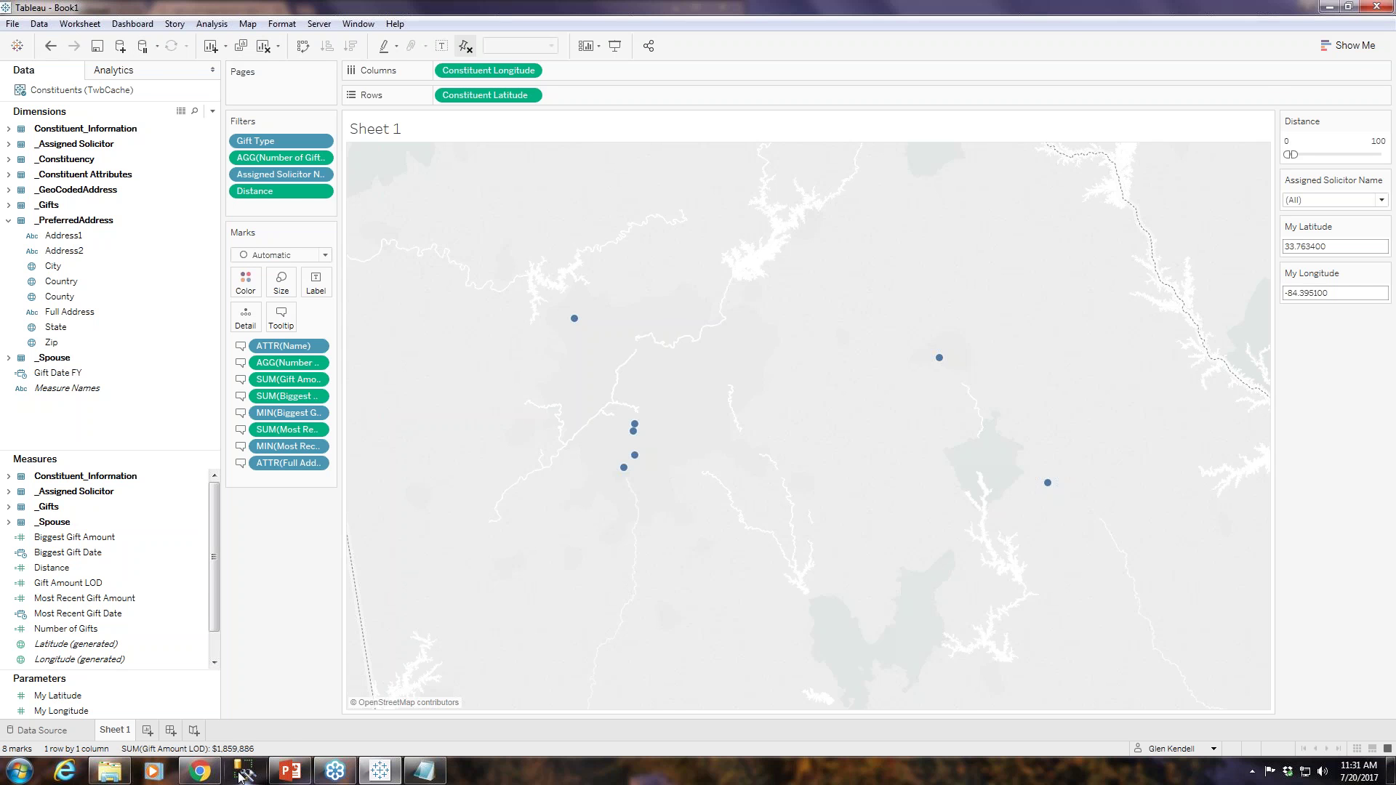
pyautogui.click(200, 770)
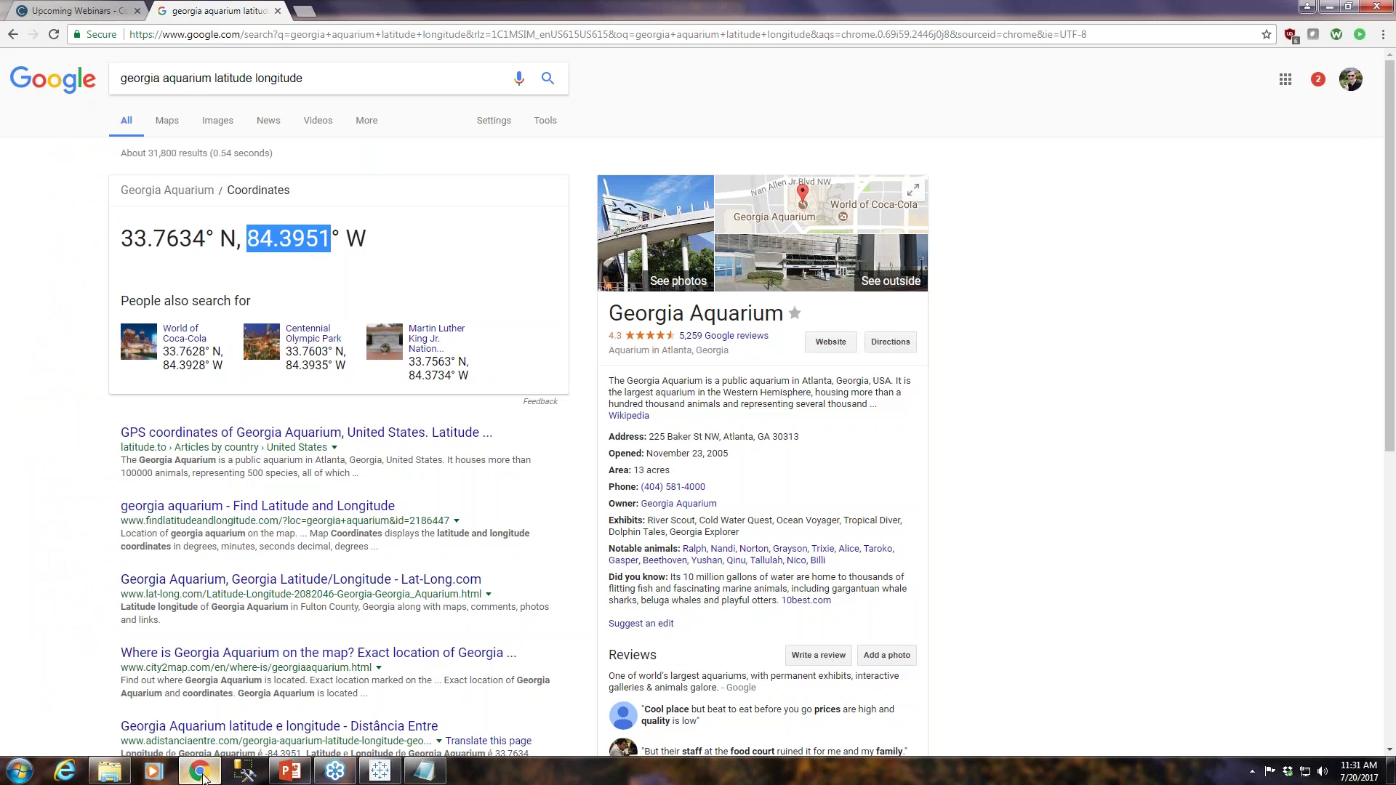
pyautogui.click(307, 11)
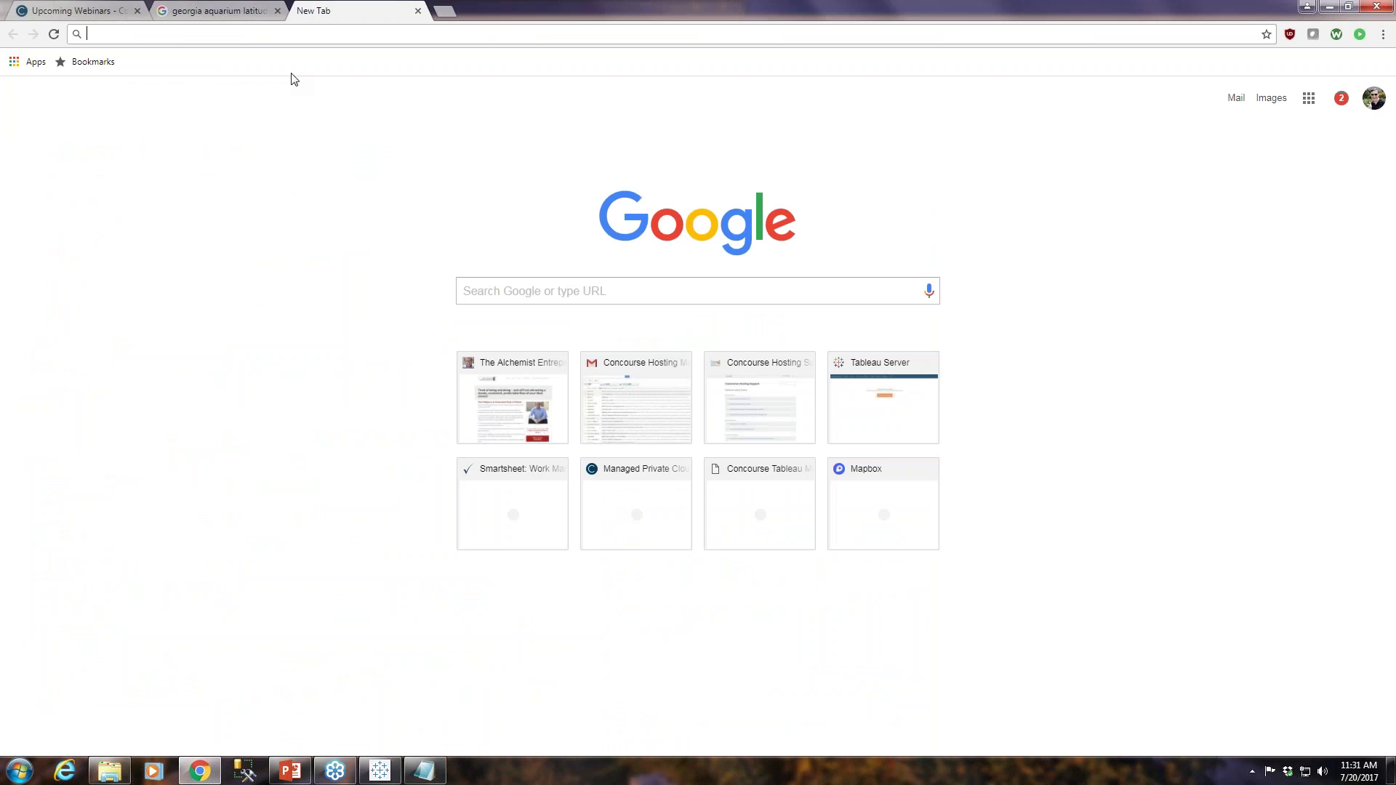
pyautogui.write('www.map')
pyautogui.press('Return')
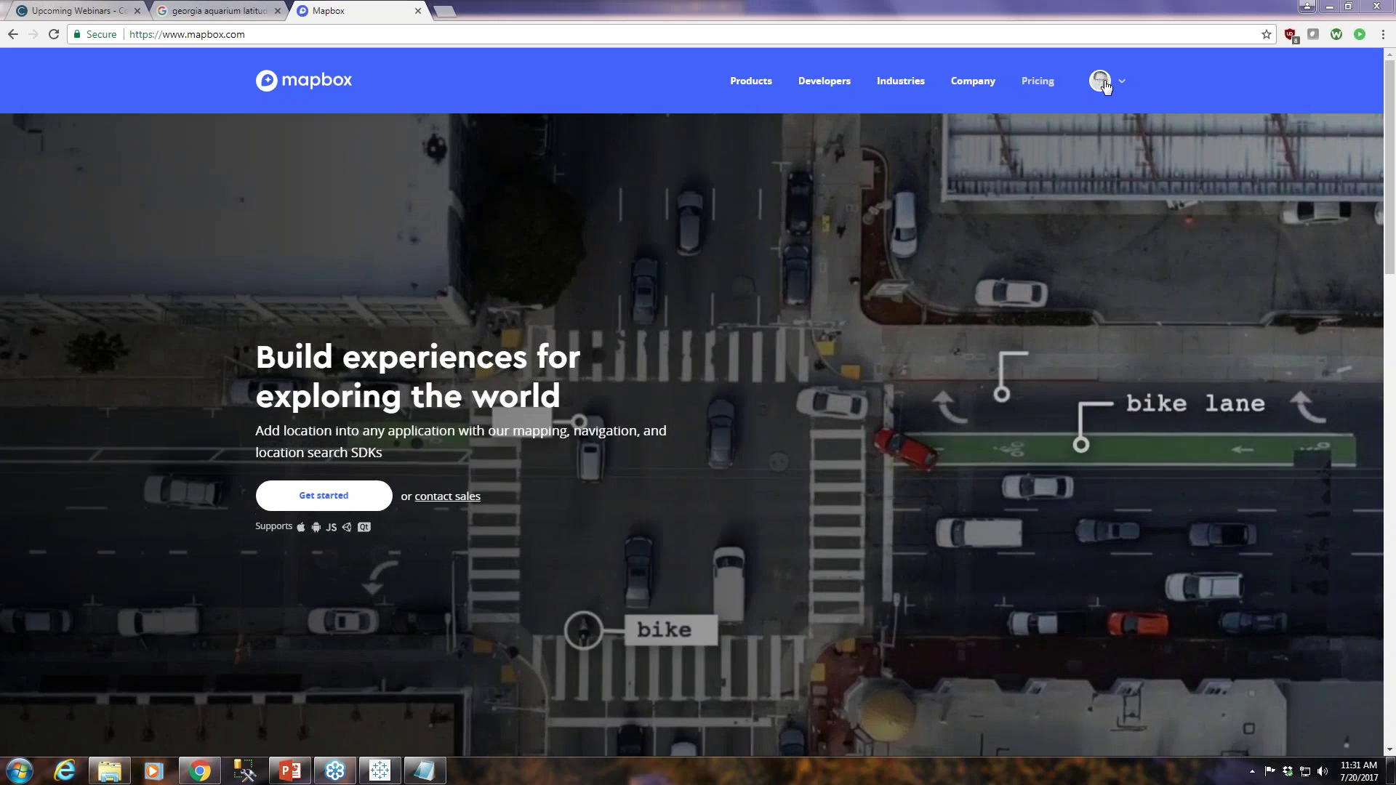
# Open the Mapbox Traffic Day style from the Mapbox account's styles and copy its integration URL for Tableau.
pyautogui.click(1101, 83)
pyautogui.click(985, 123)
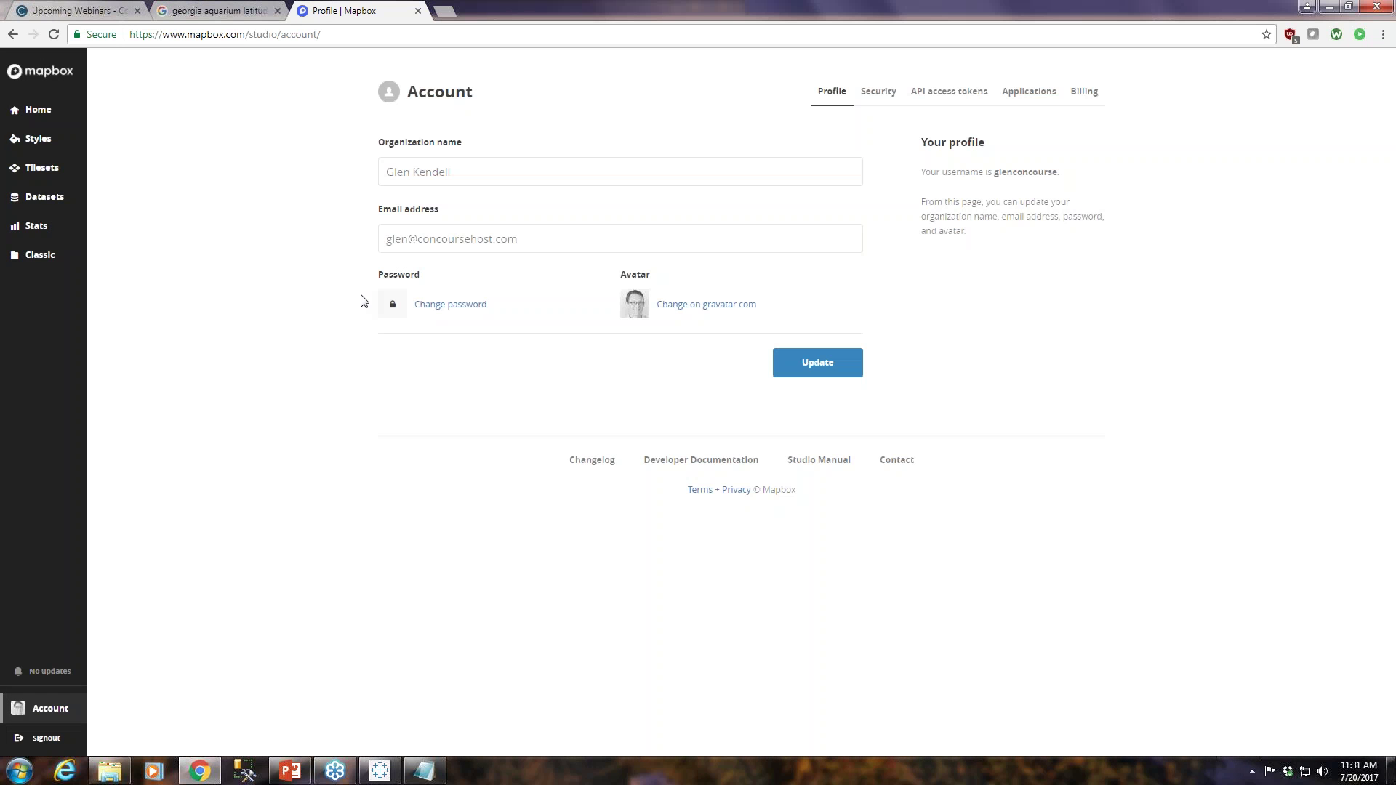
pyautogui.click(34, 140)
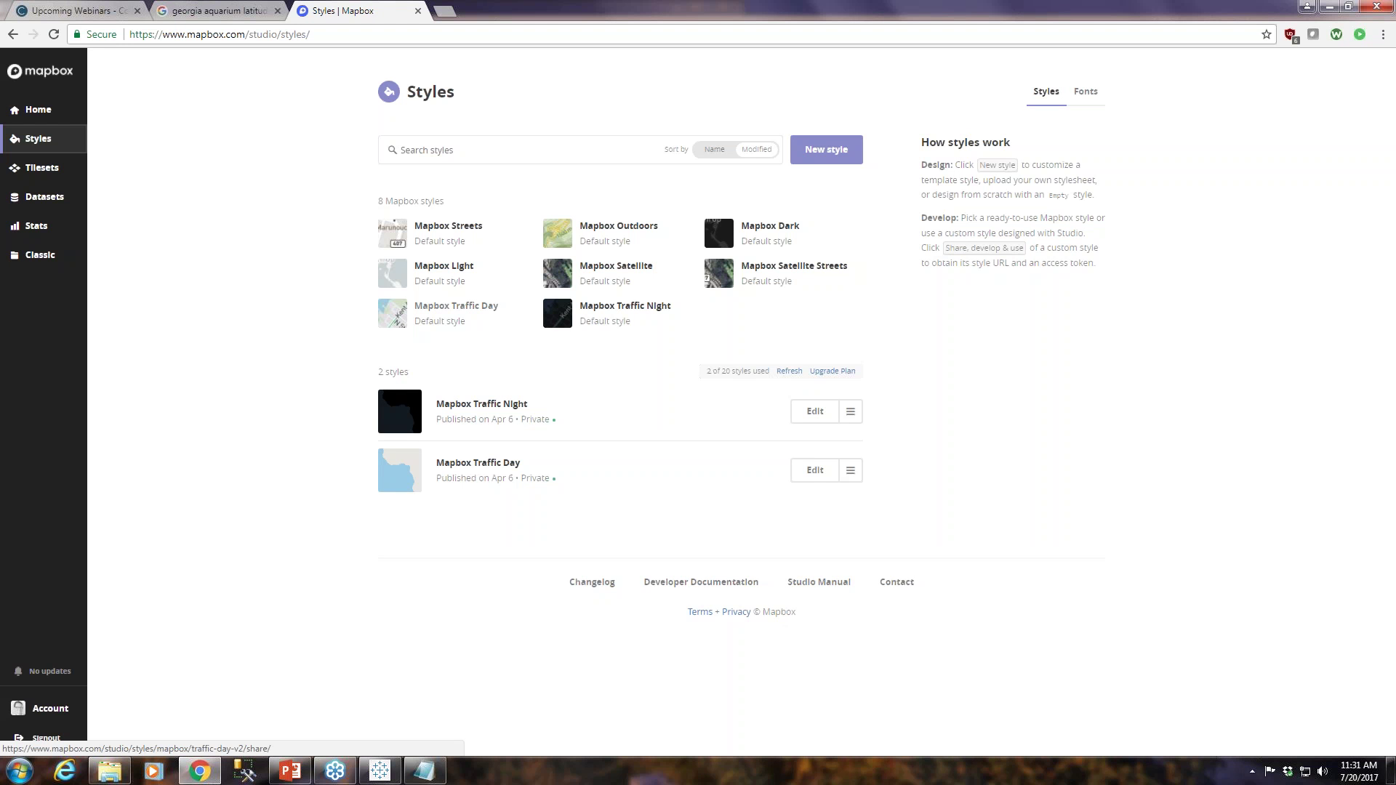
pyautogui.click(456, 306)
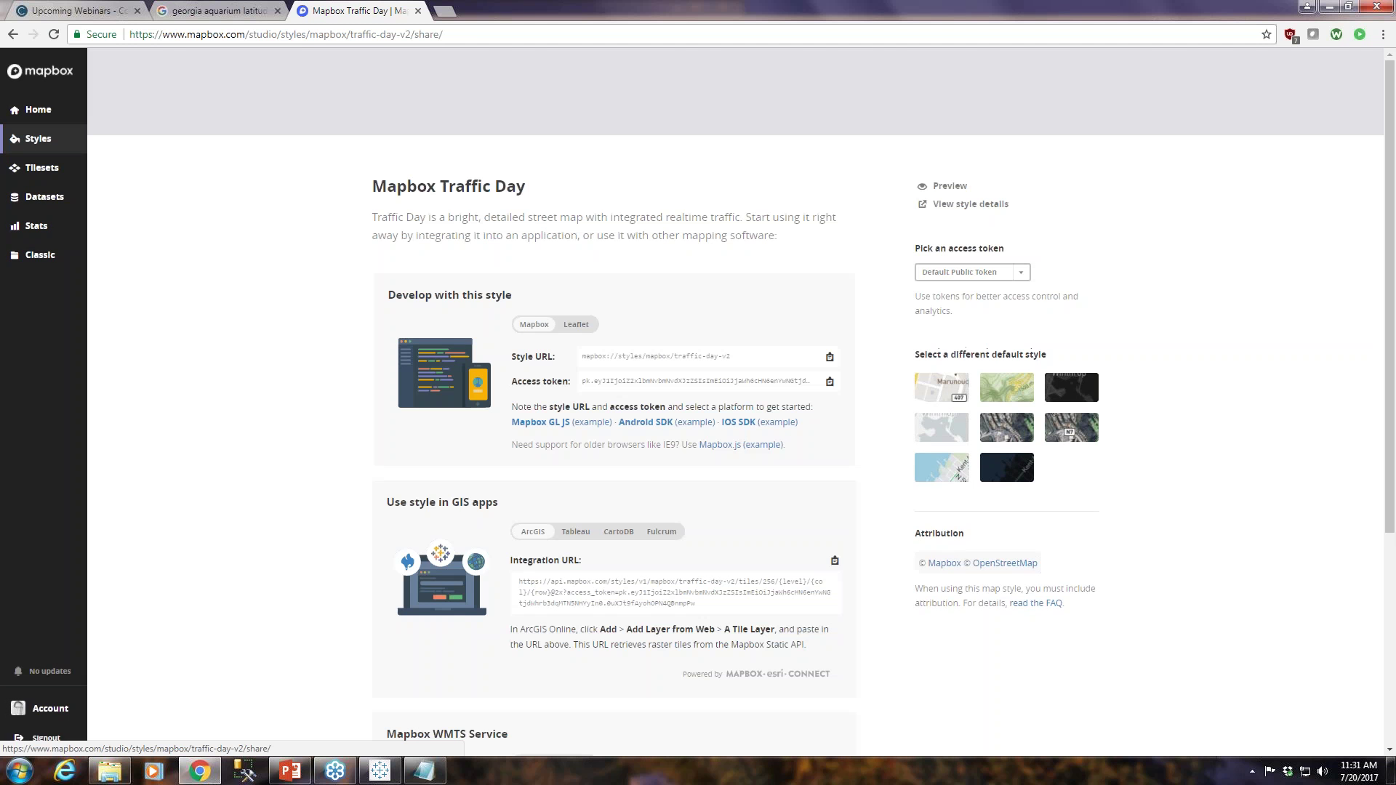
pyautogui.click(575, 533)
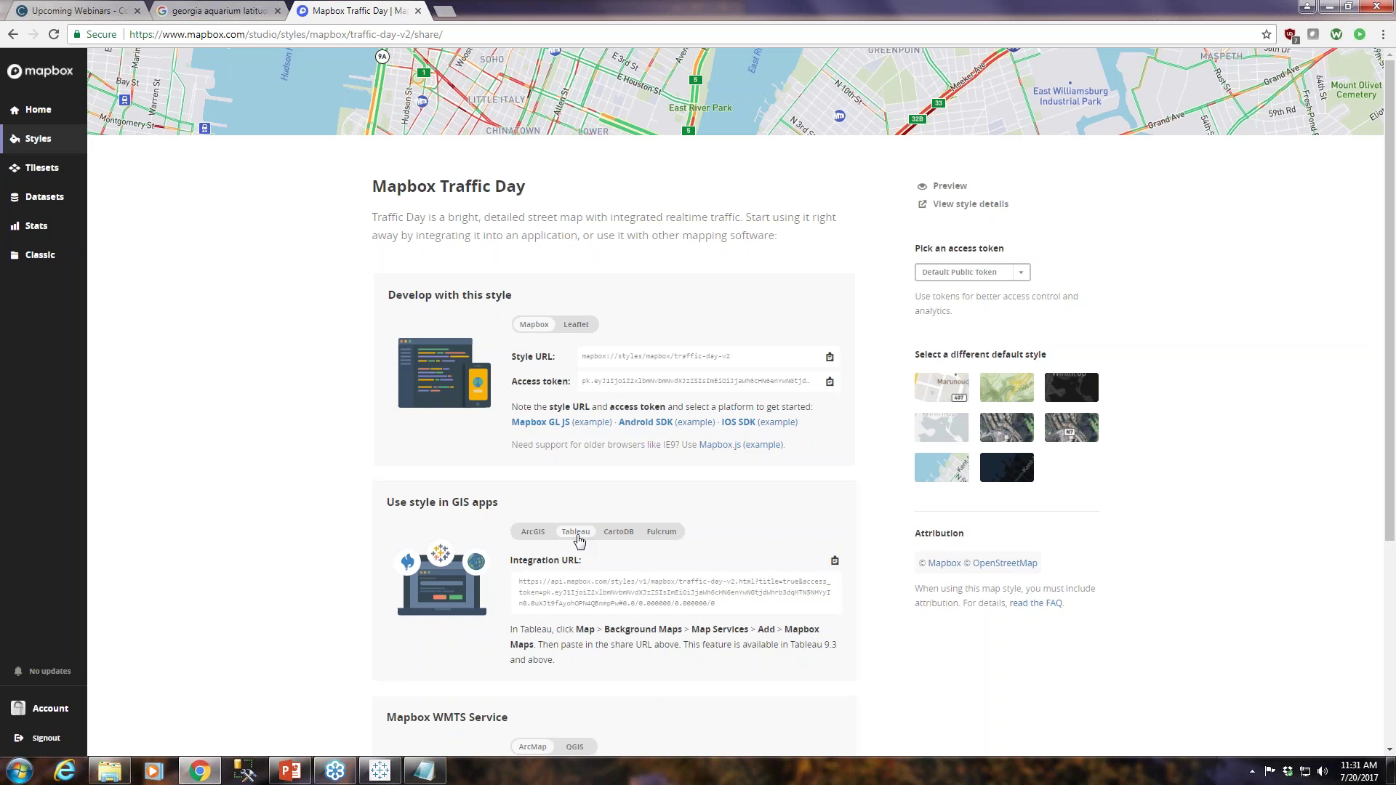
pyautogui.click(835, 563)
# Switch to Tableau and add a Mapbox GL background map named Mapbox, pasting the copied integration URL that fills in the API access token.
pyautogui.click(379, 770)
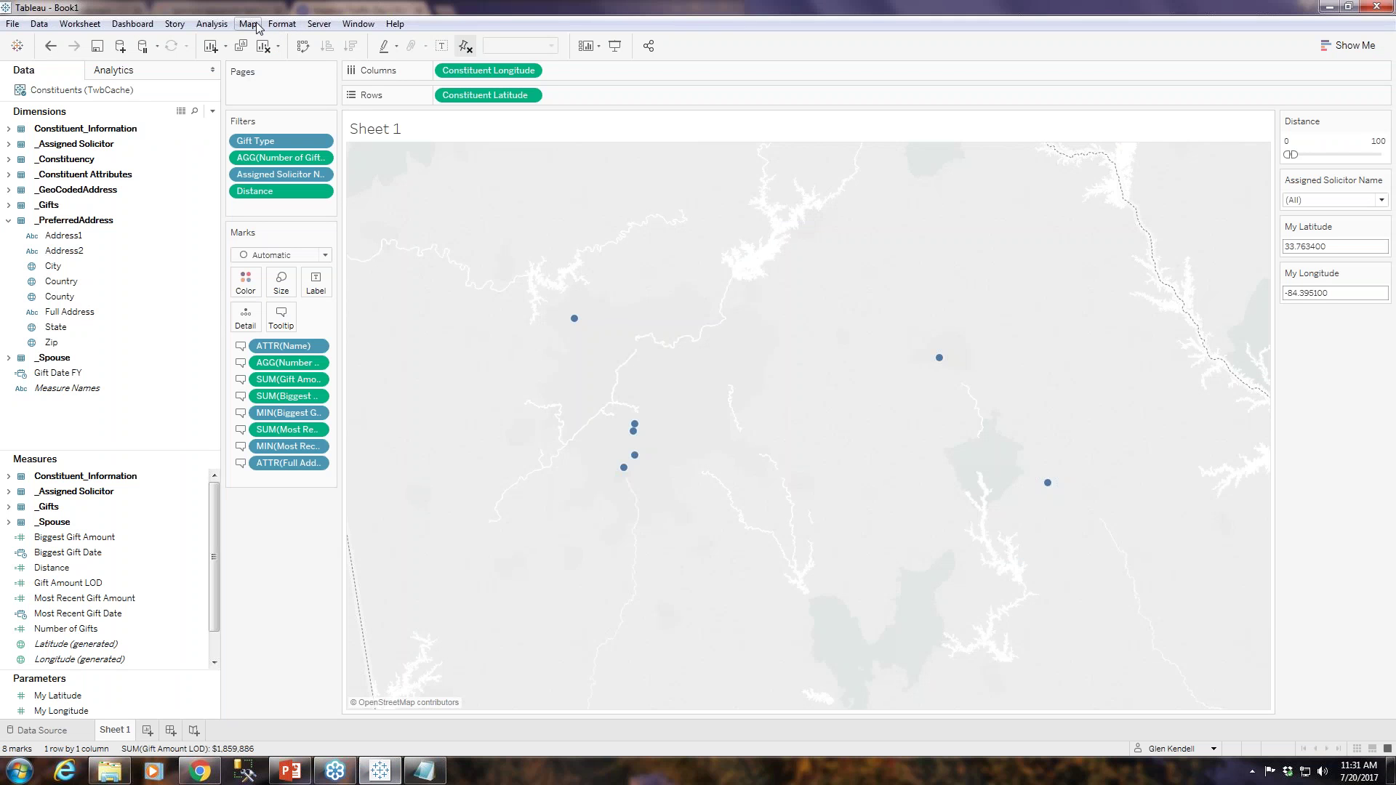
pyautogui.click(251, 25)
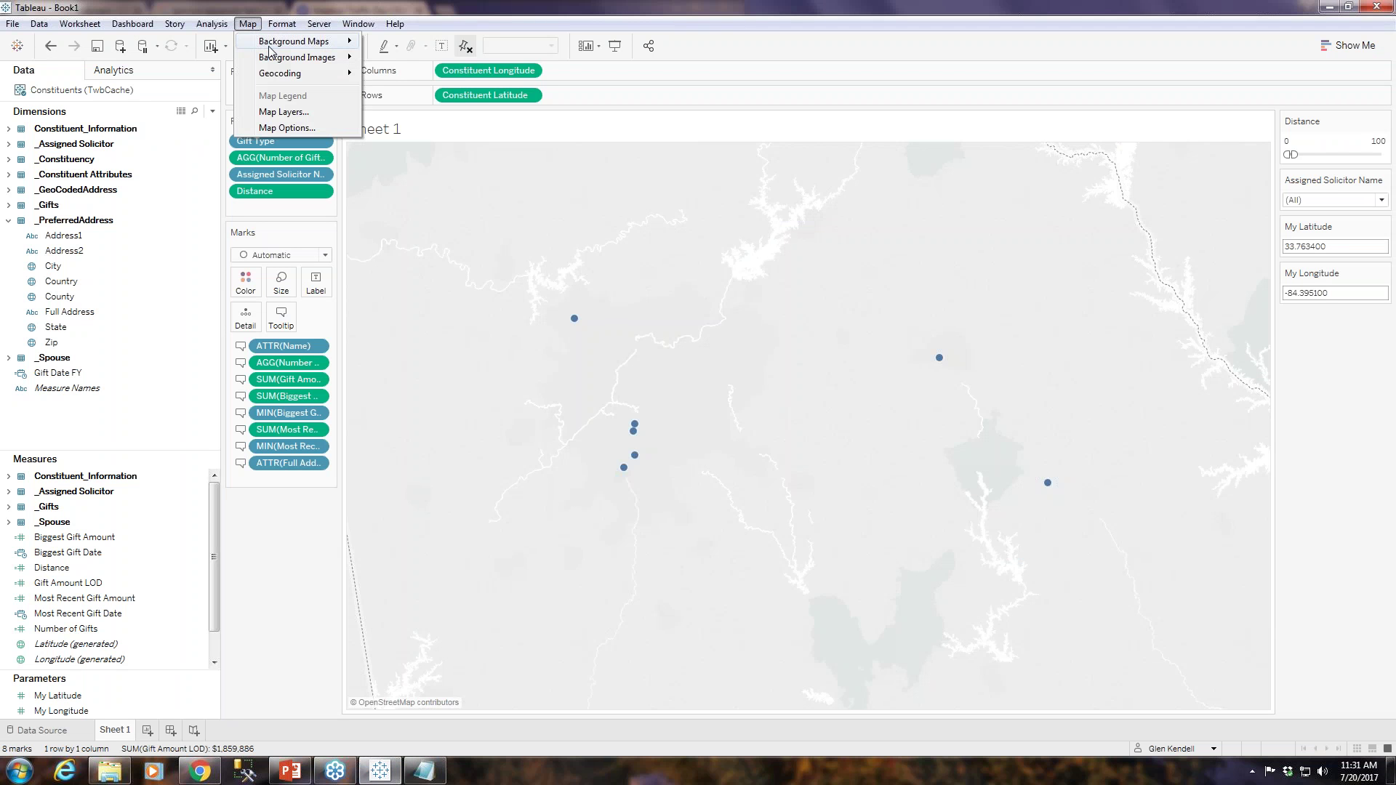
pyautogui.moveTo(306, 42)
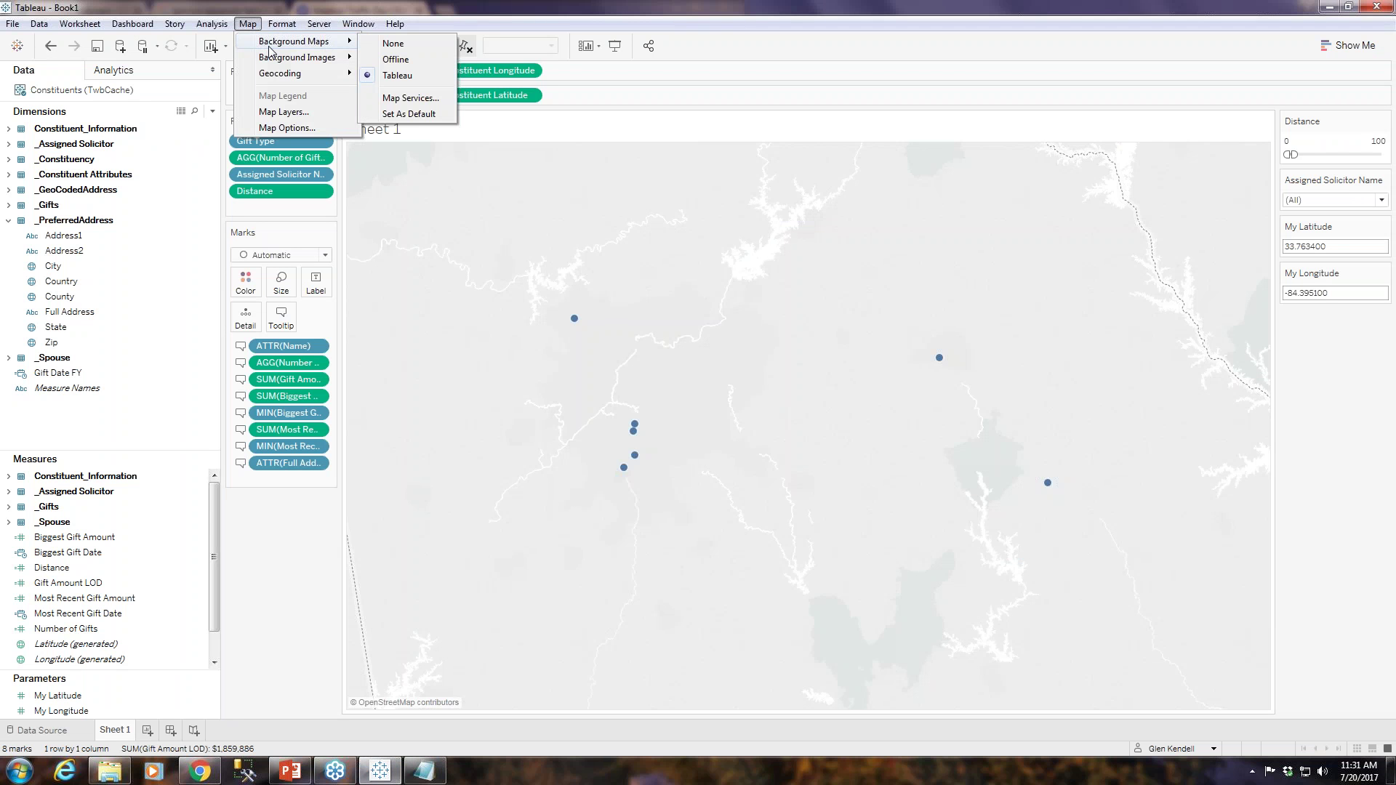
pyautogui.click(389, 114)
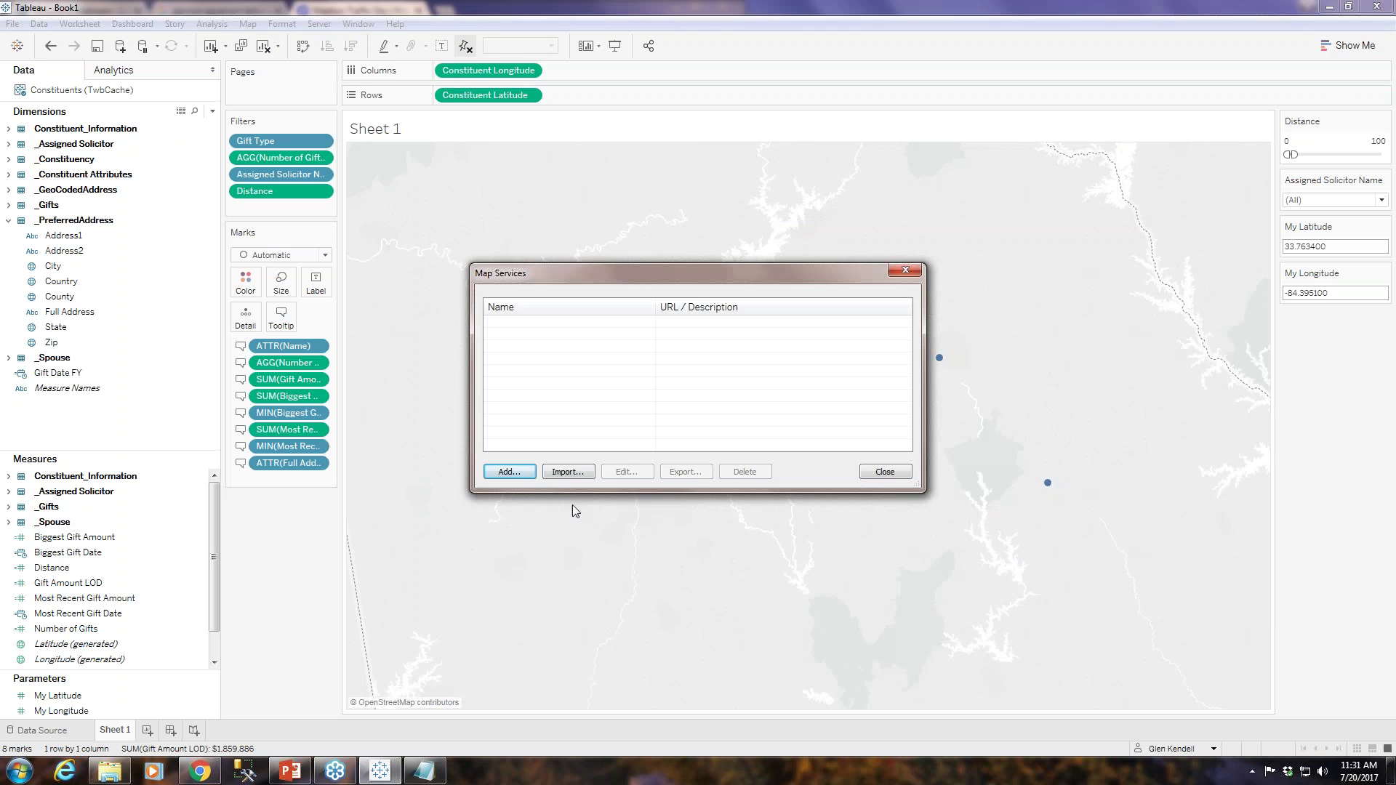
pyautogui.click(514, 473)
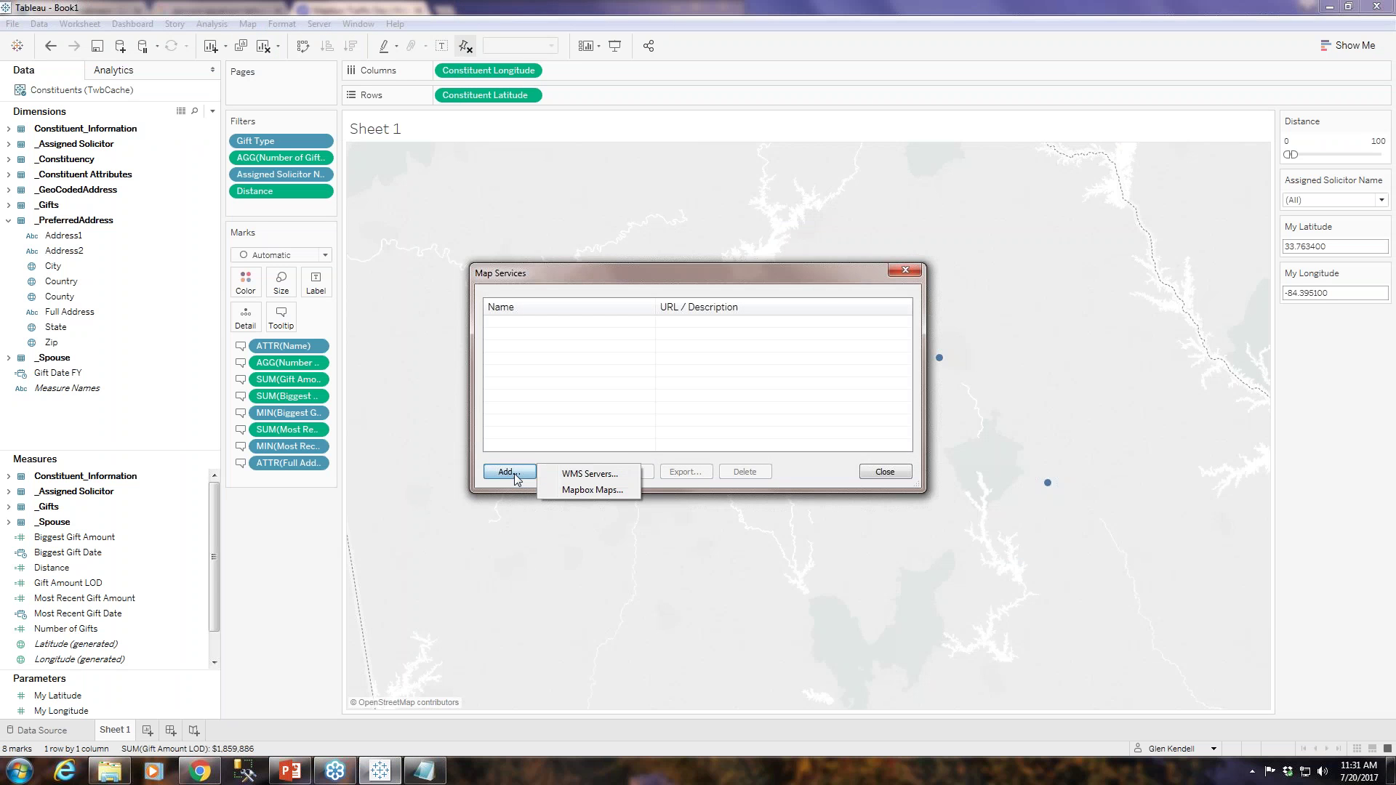
pyautogui.click(589, 490)
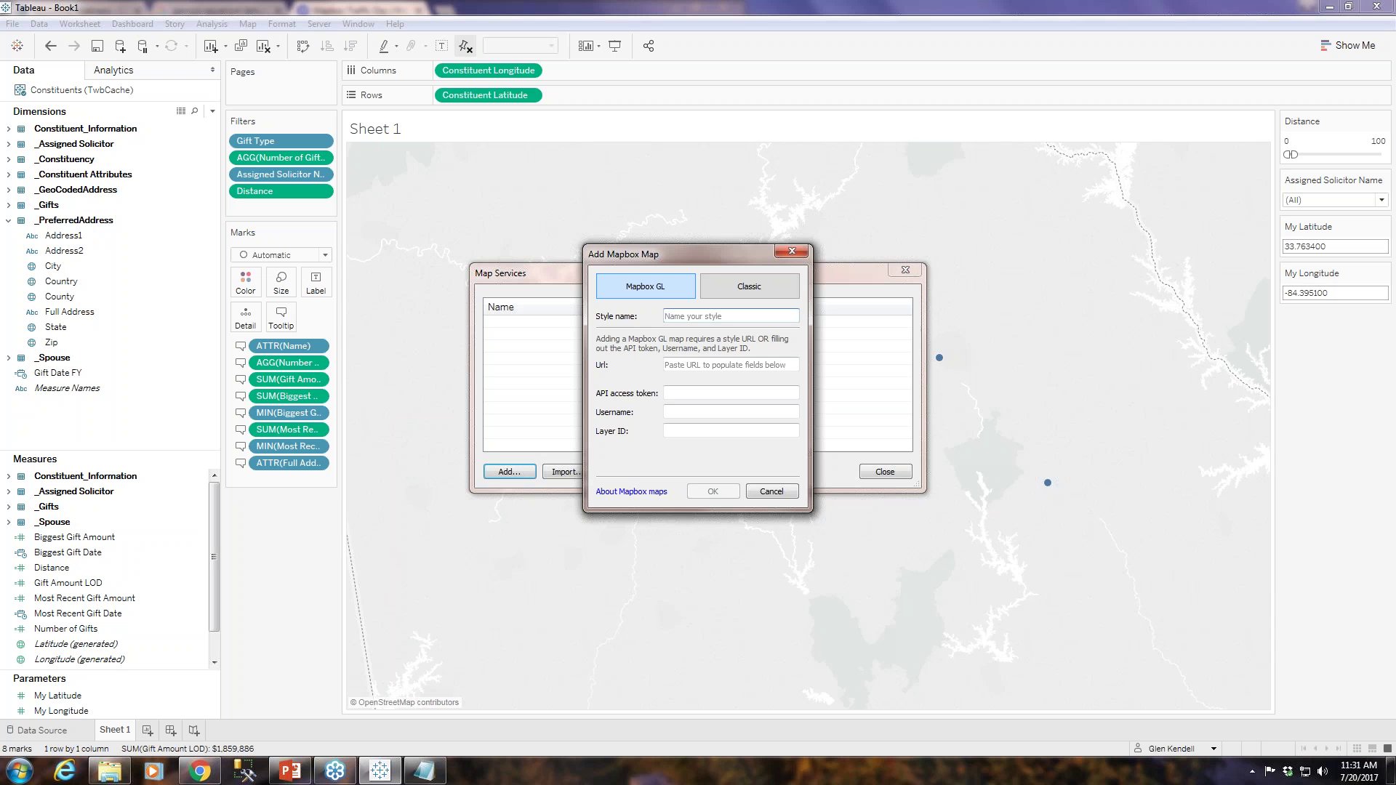
pyautogui.write('Mapbox')
pyautogui.click(759, 368)
pyautogui.hotkey('ctrl', 'v')
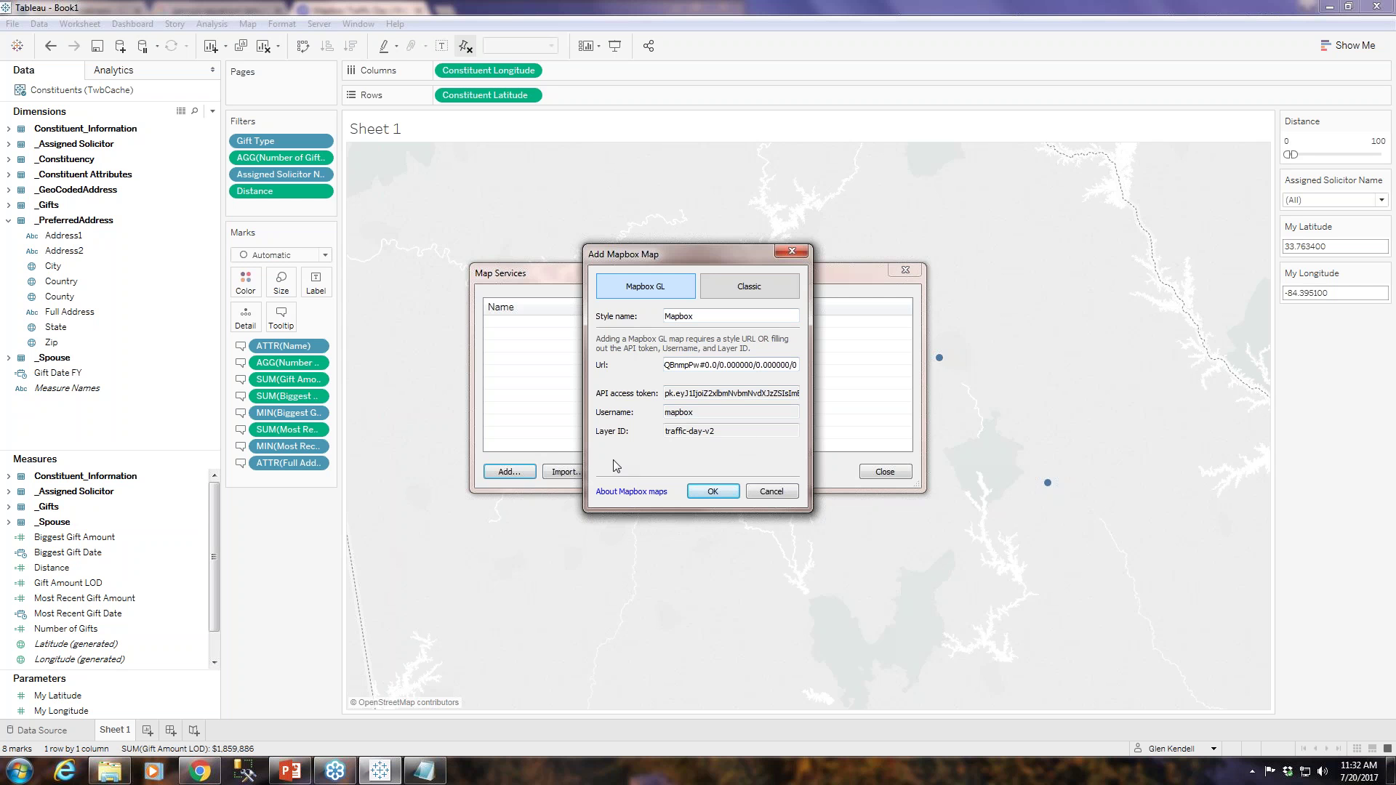
pyautogui.click(727, 492)
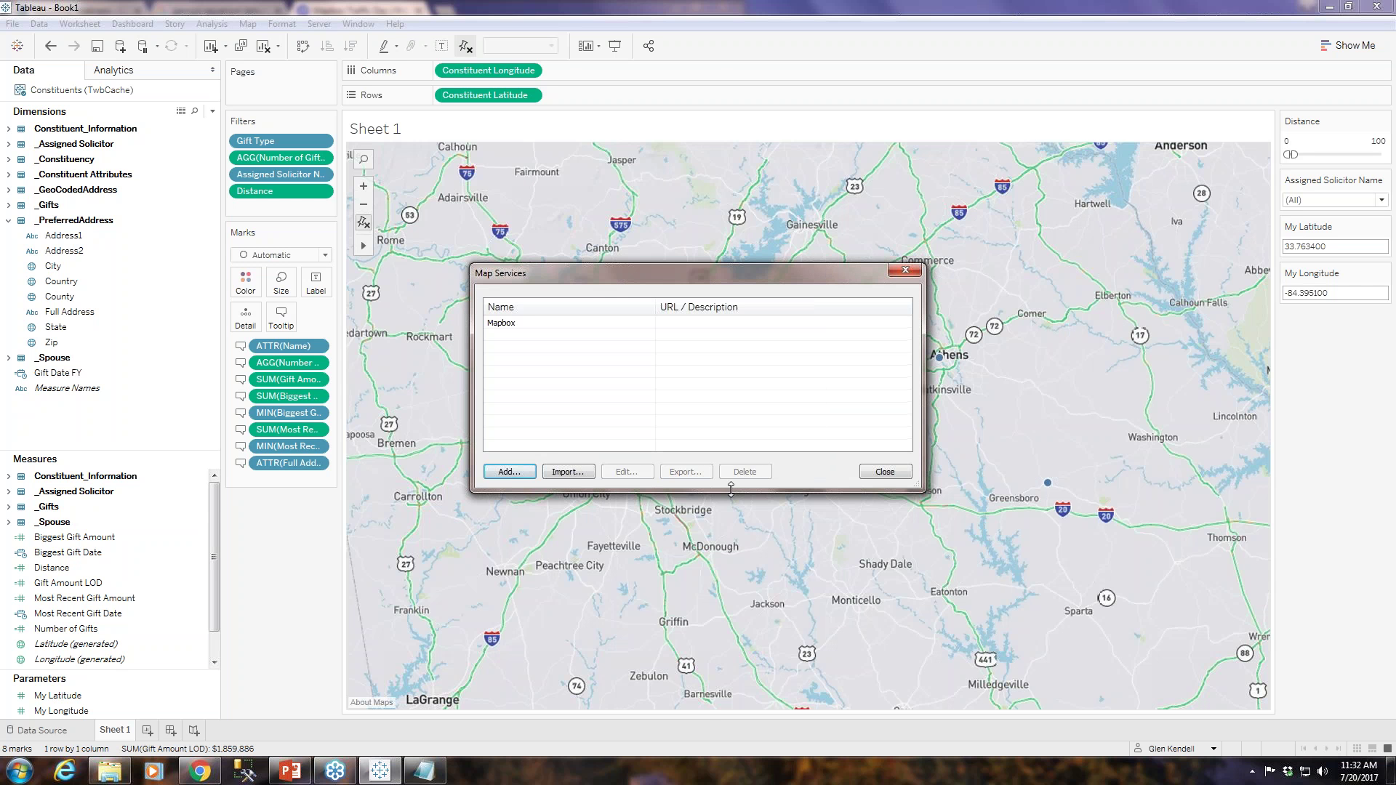
pyautogui.click(885, 471)
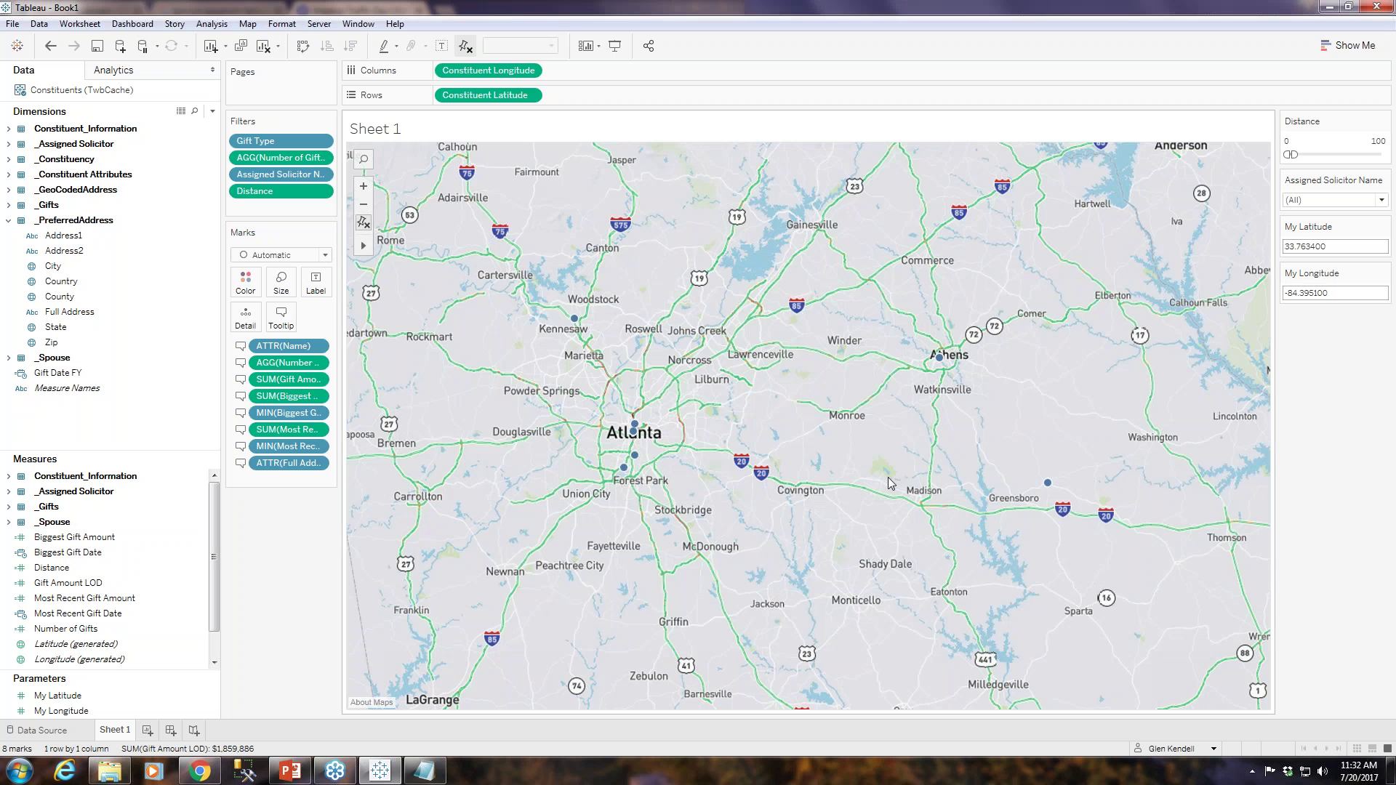
# Examine the traffic and street detail of the new background map around midtown and downtown Atlanta.
pyautogui.click(362, 186)
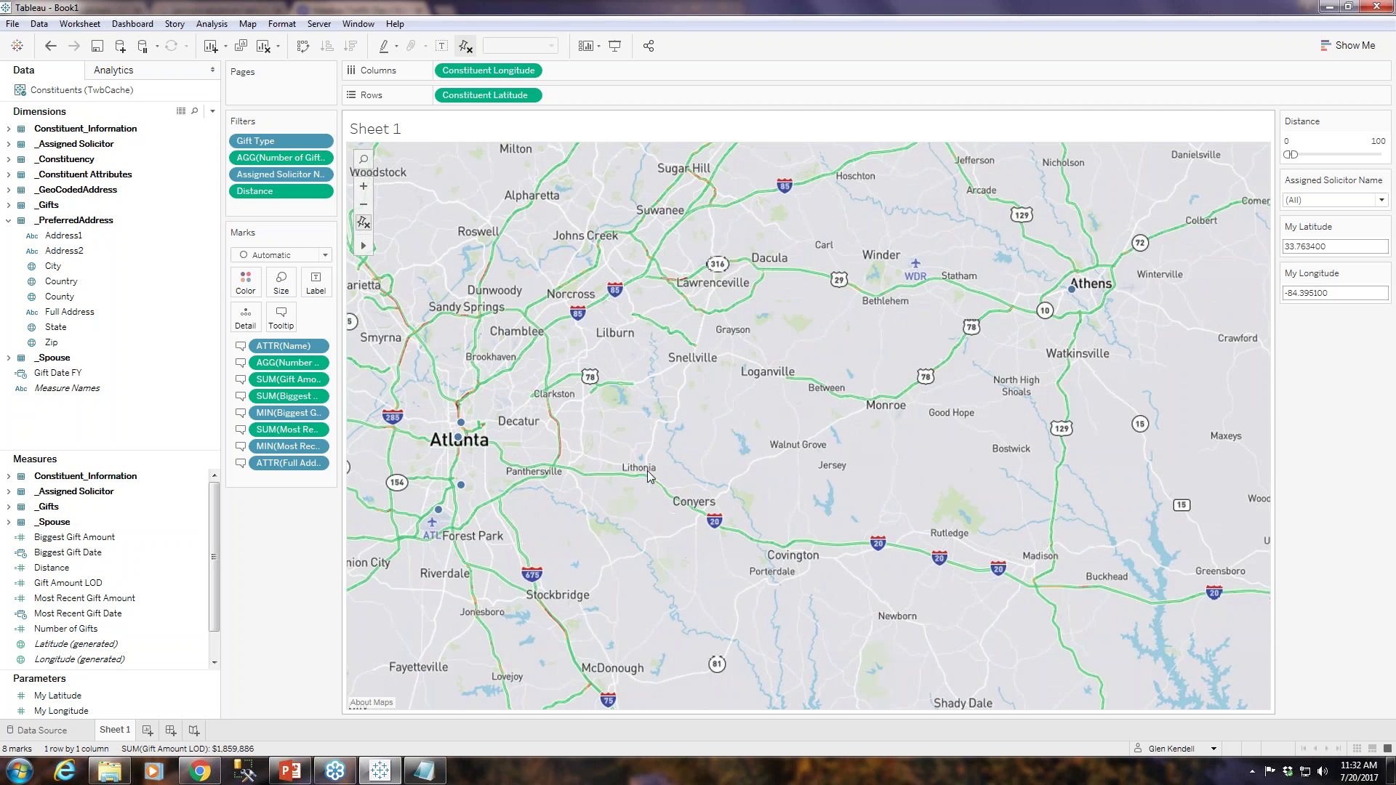
pyautogui.click(361, 187)
pyautogui.scroll(2, 538, 404)
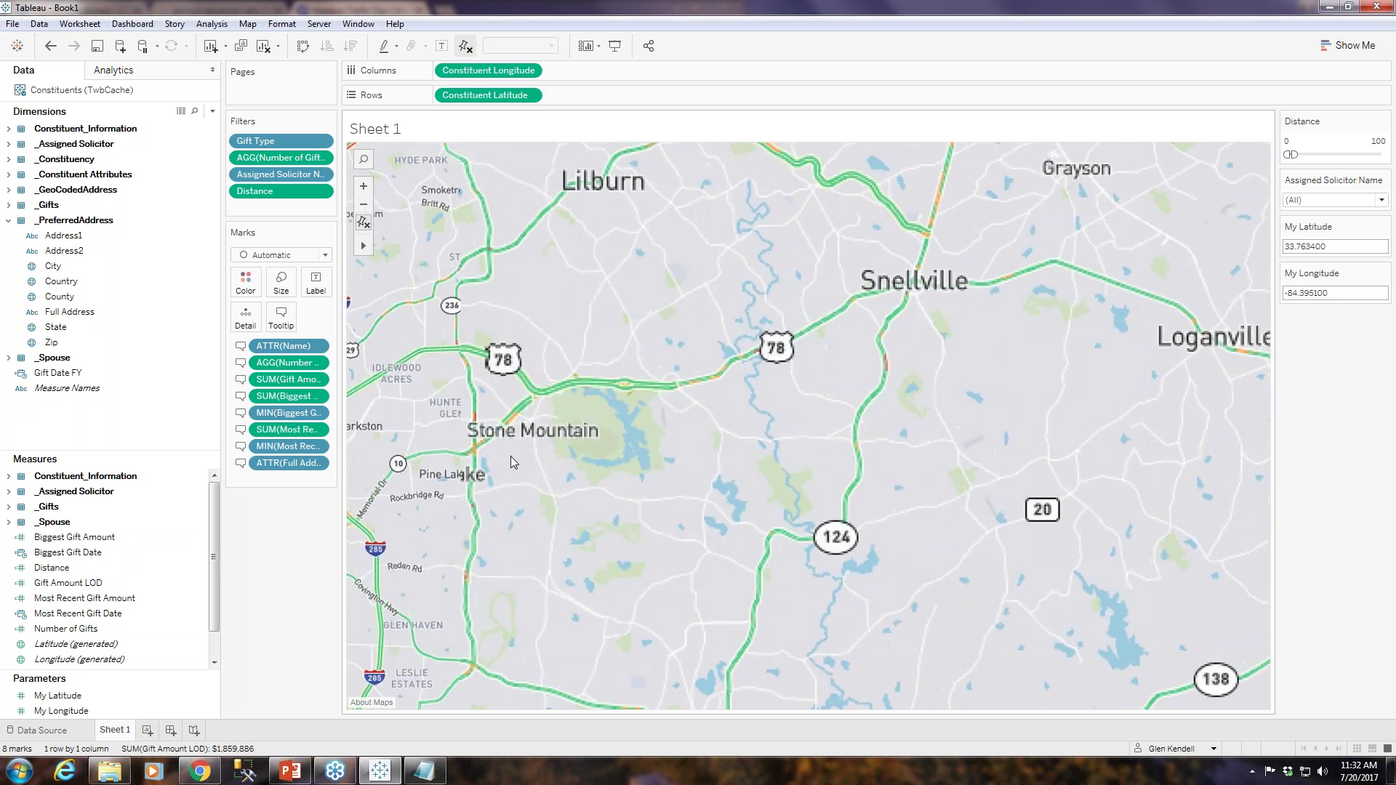
pyautogui.moveTo(538, 404); pyautogui.dragTo(909, 313)
pyautogui.moveTo(618, 436); pyautogui.dragTo(727, 392)
pyautogui.click(364, 186)
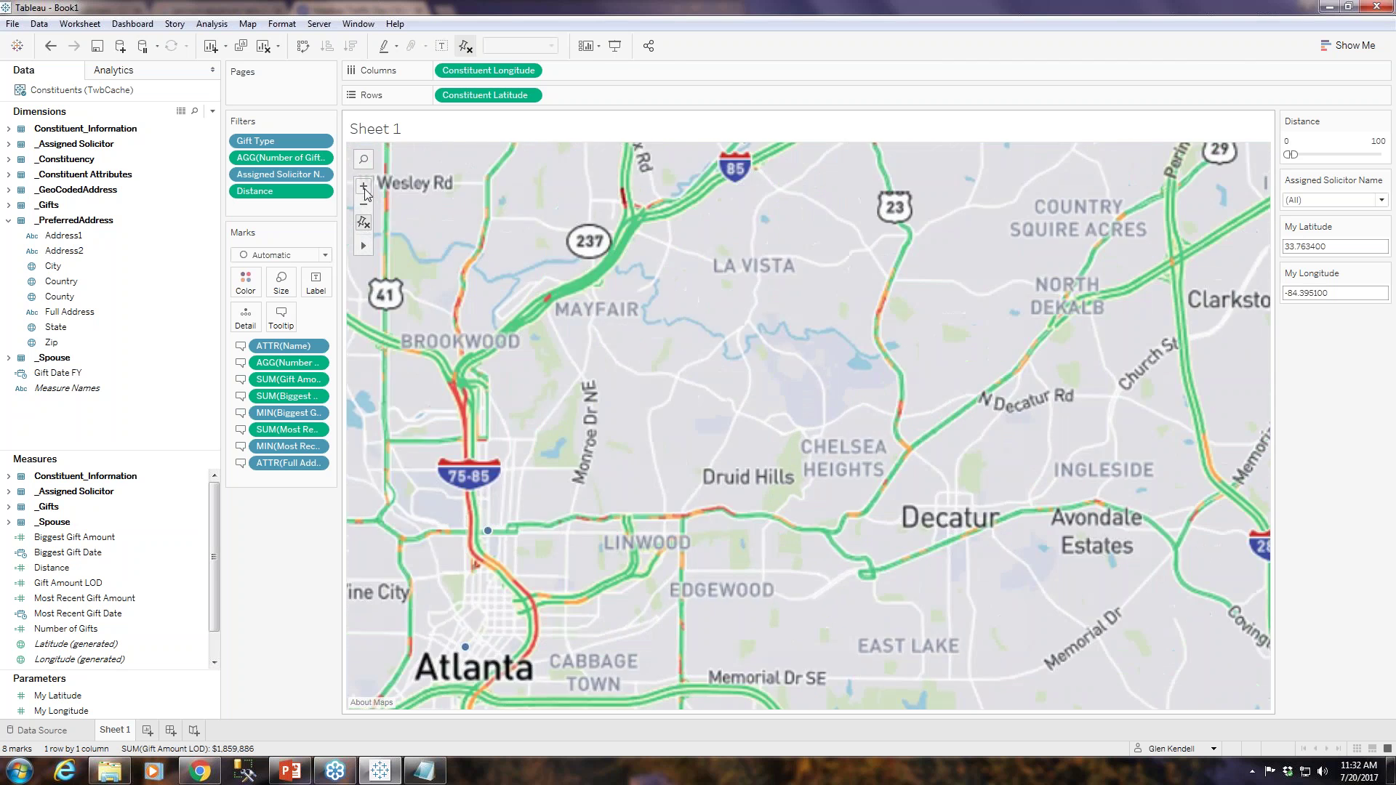
pyautogui.moveTo(554, 397); pyautogui.dragTo(616, 333)
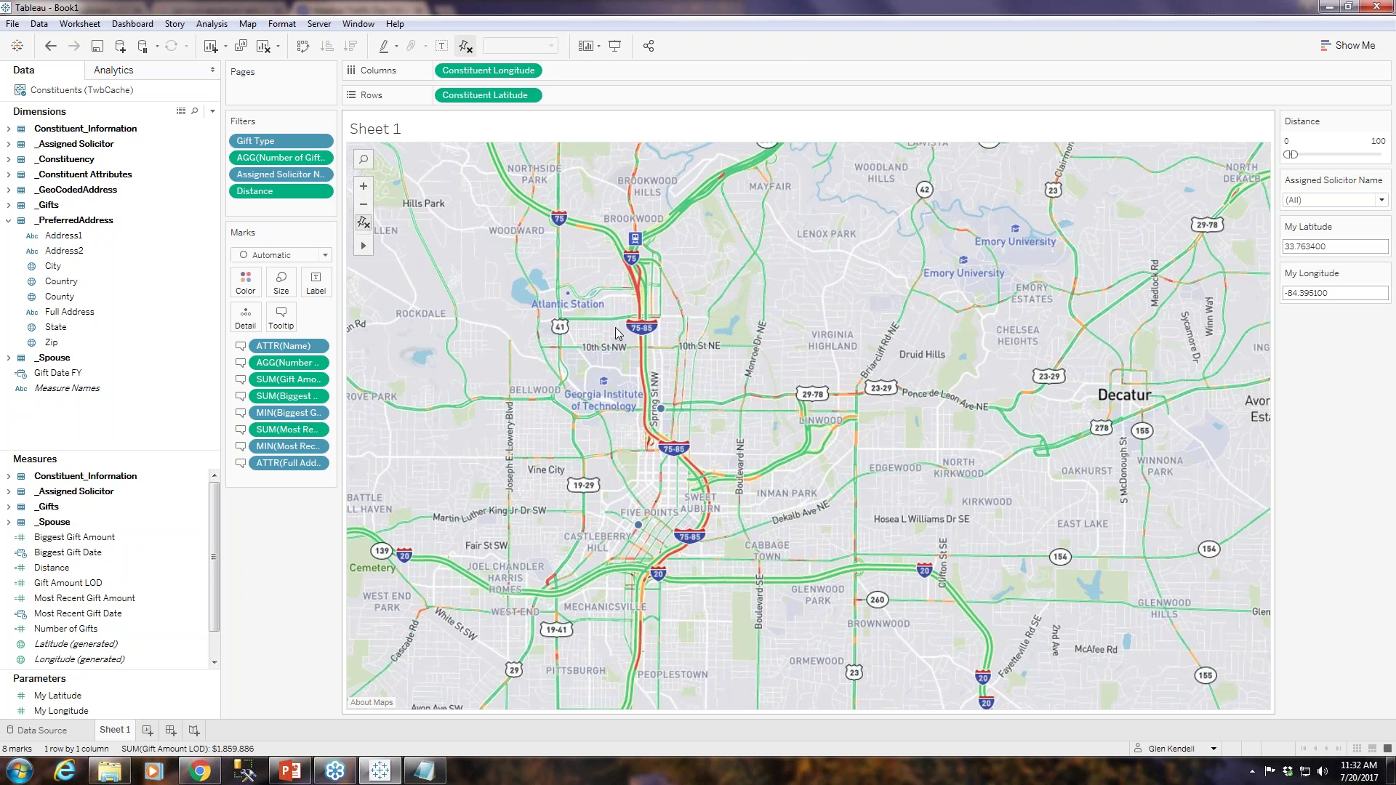
pyautogui.click(364, 188)
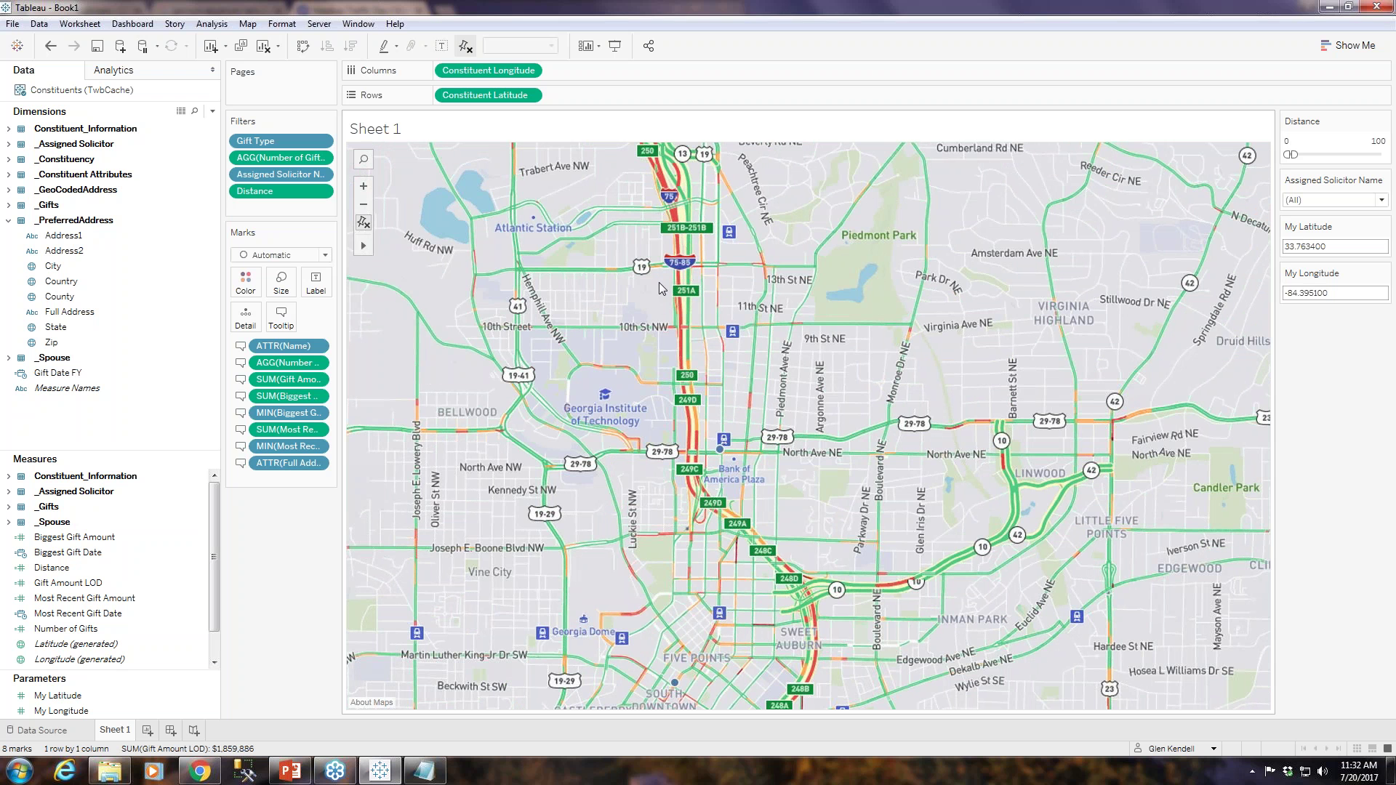
# Color the map marks red with a black border, and increase their size.
pyautogui.click(60, 296)
pyautogui.click(246, 284)
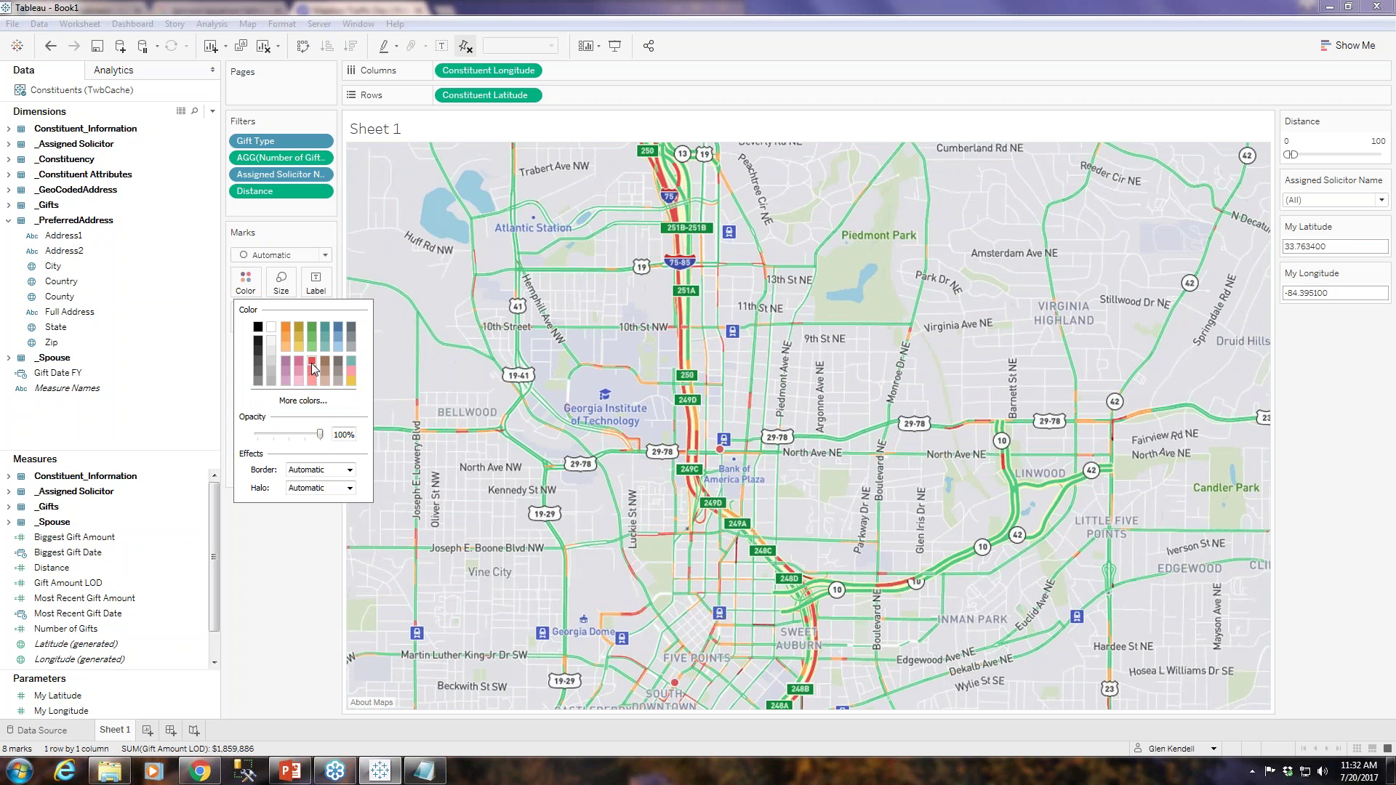
pyautogui.click(309, 471)
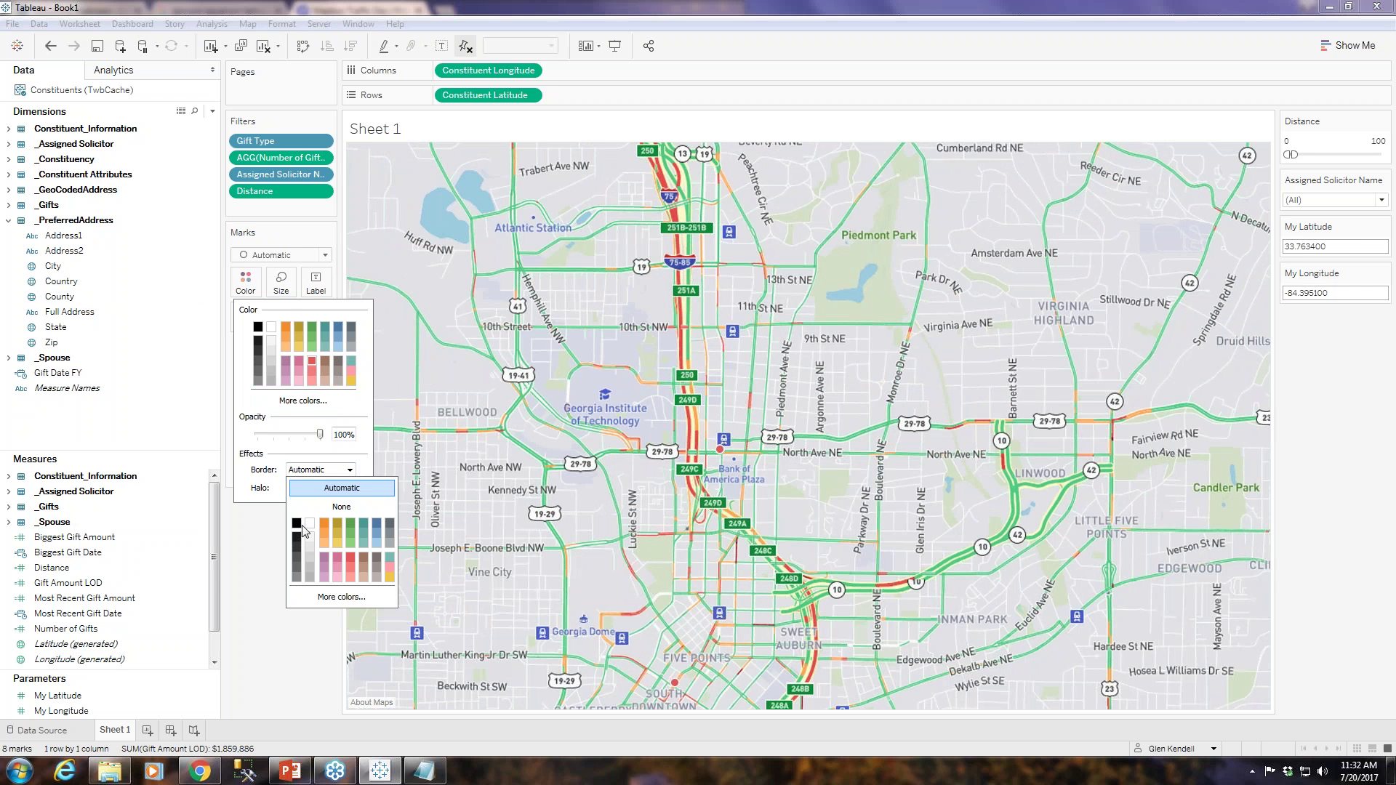
pyautogui.click(297, 523)
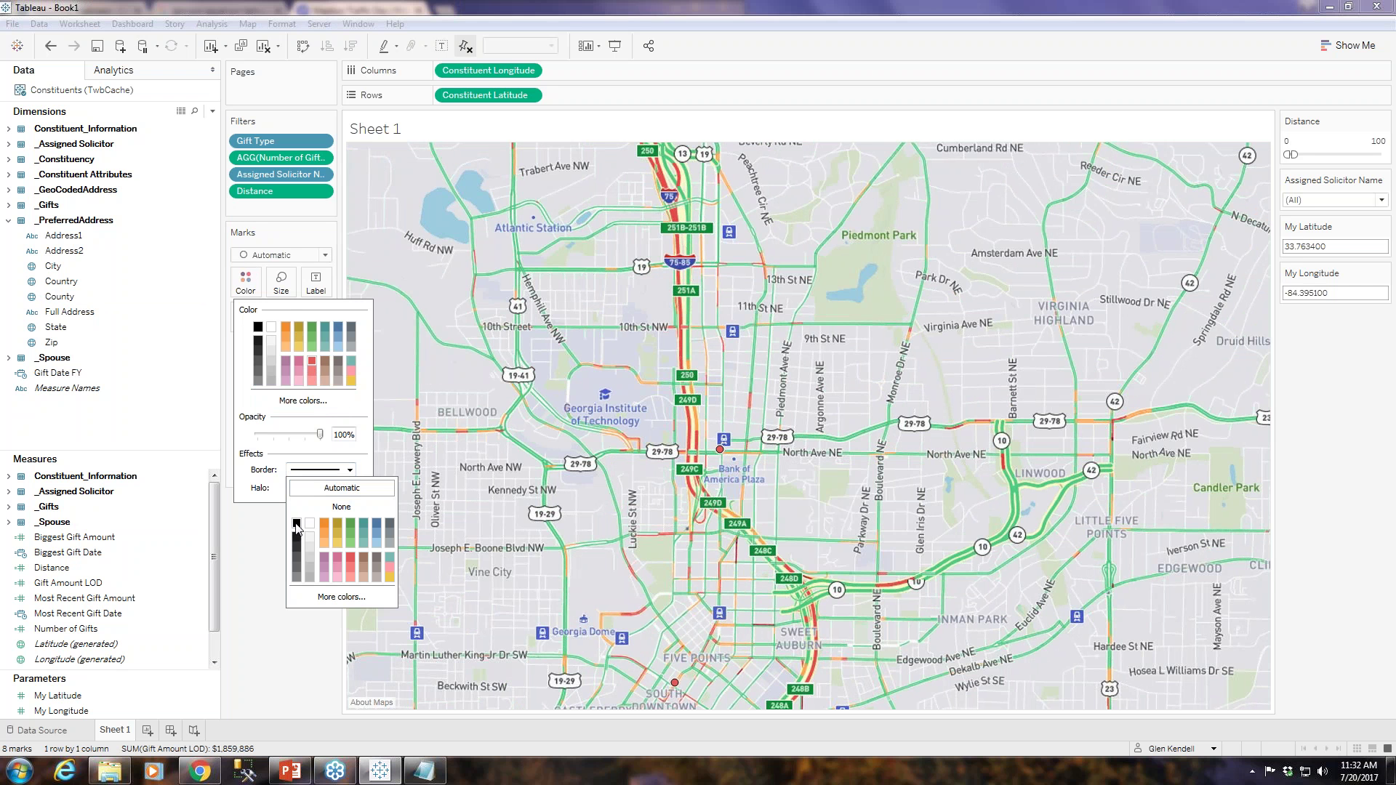
pyautogui.click(236, 542)
pyautogui.click(281, 282)
pyautogui.click(340, 318)
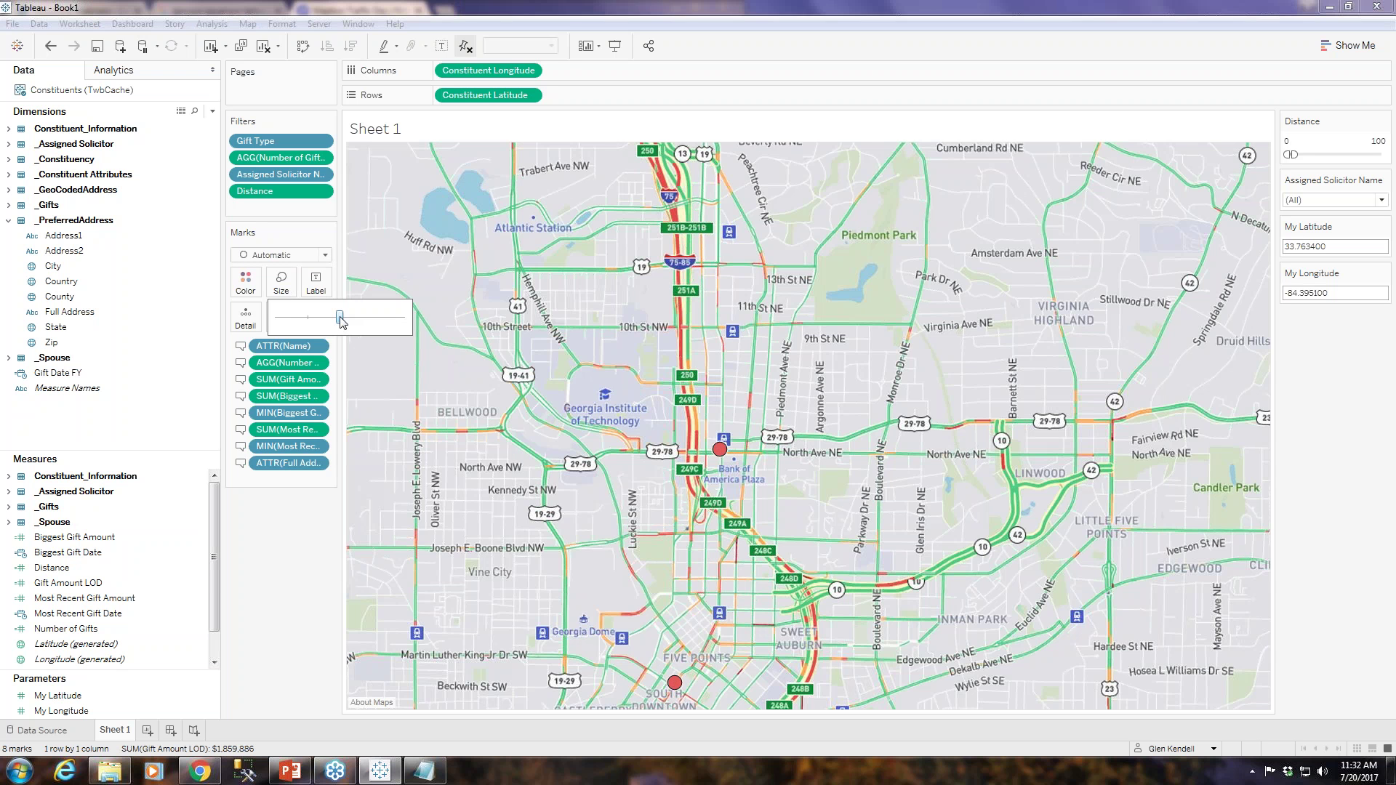
pyautogui.click(285, 513)
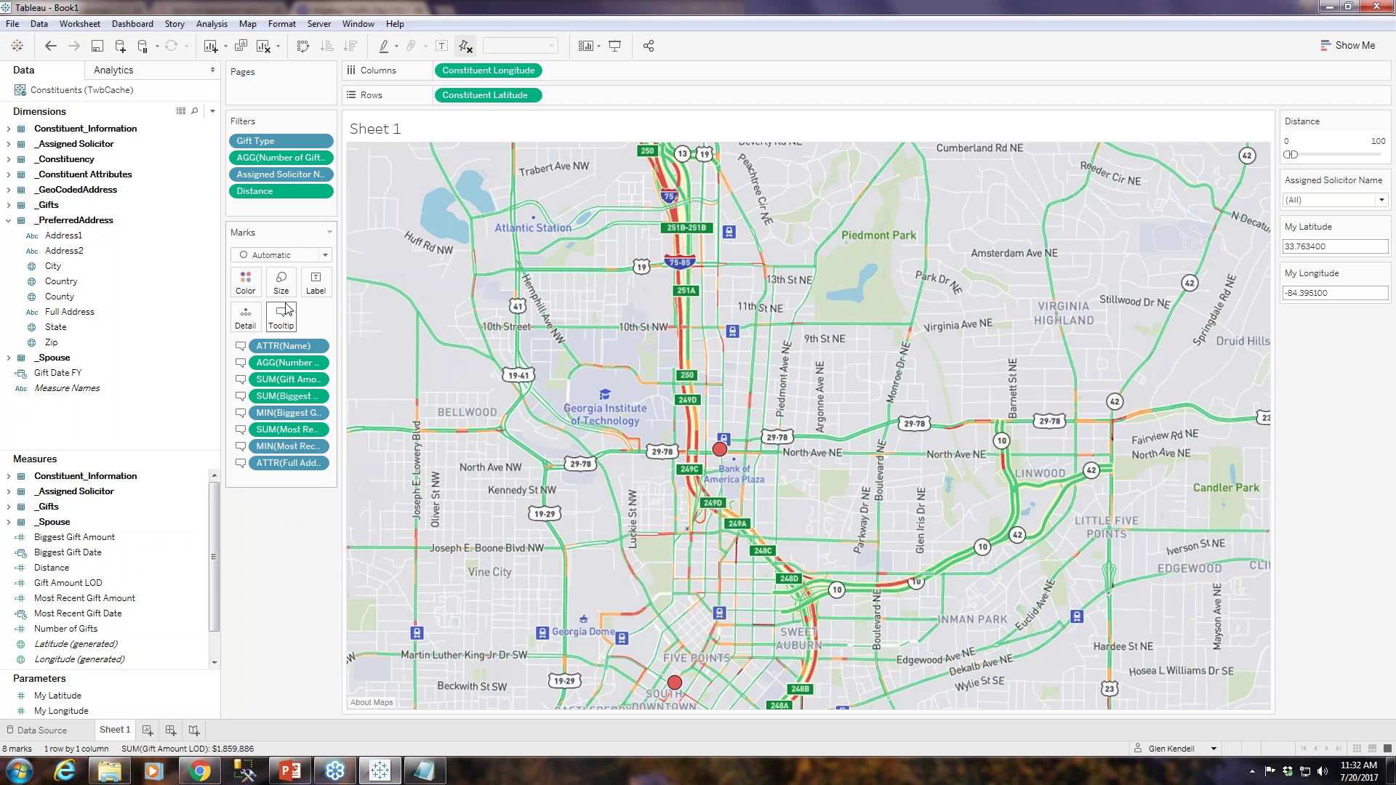
# Try orange as the color of the map marks, and set them back to red.
pyautogui.click(246, 280)
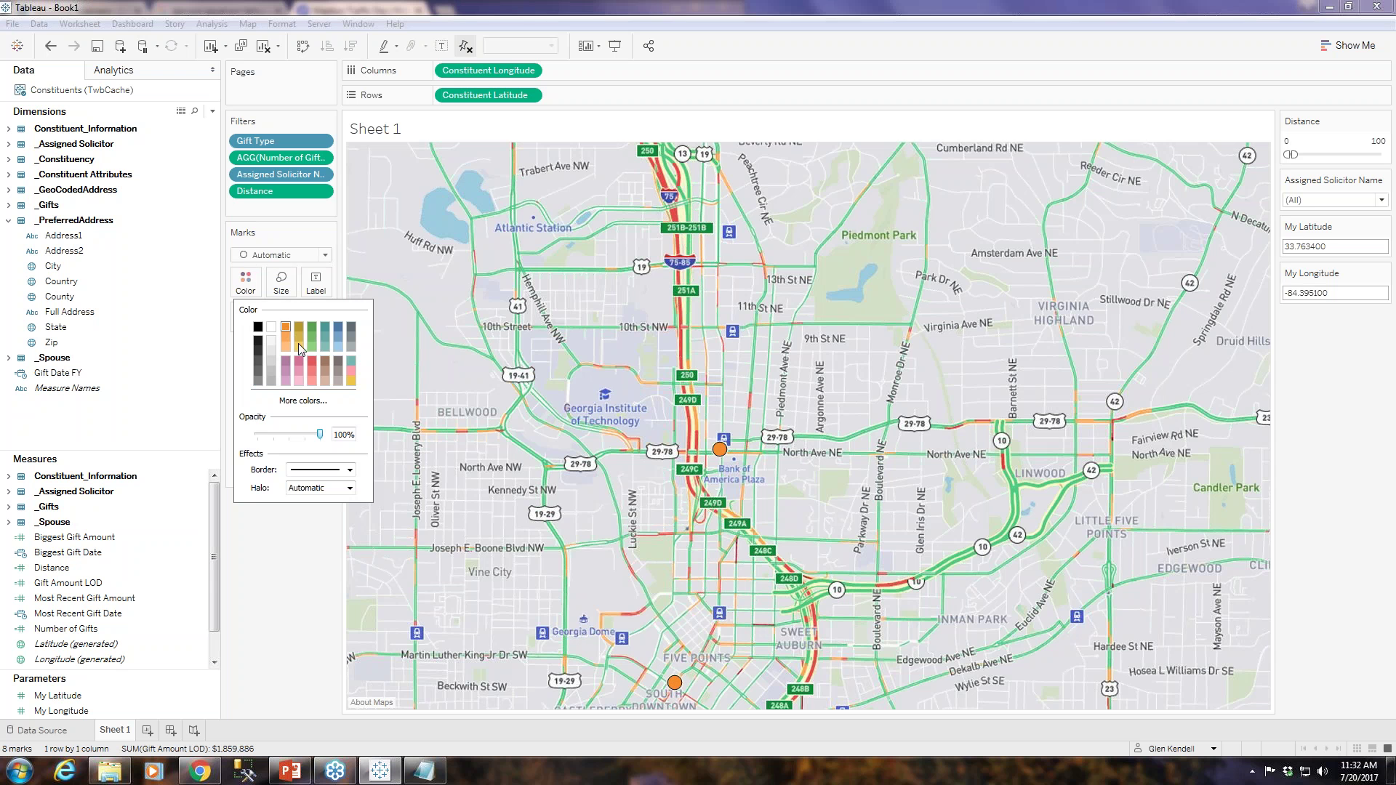
pyautogui.click(313, 361)
pyautogui.click(286, 600)
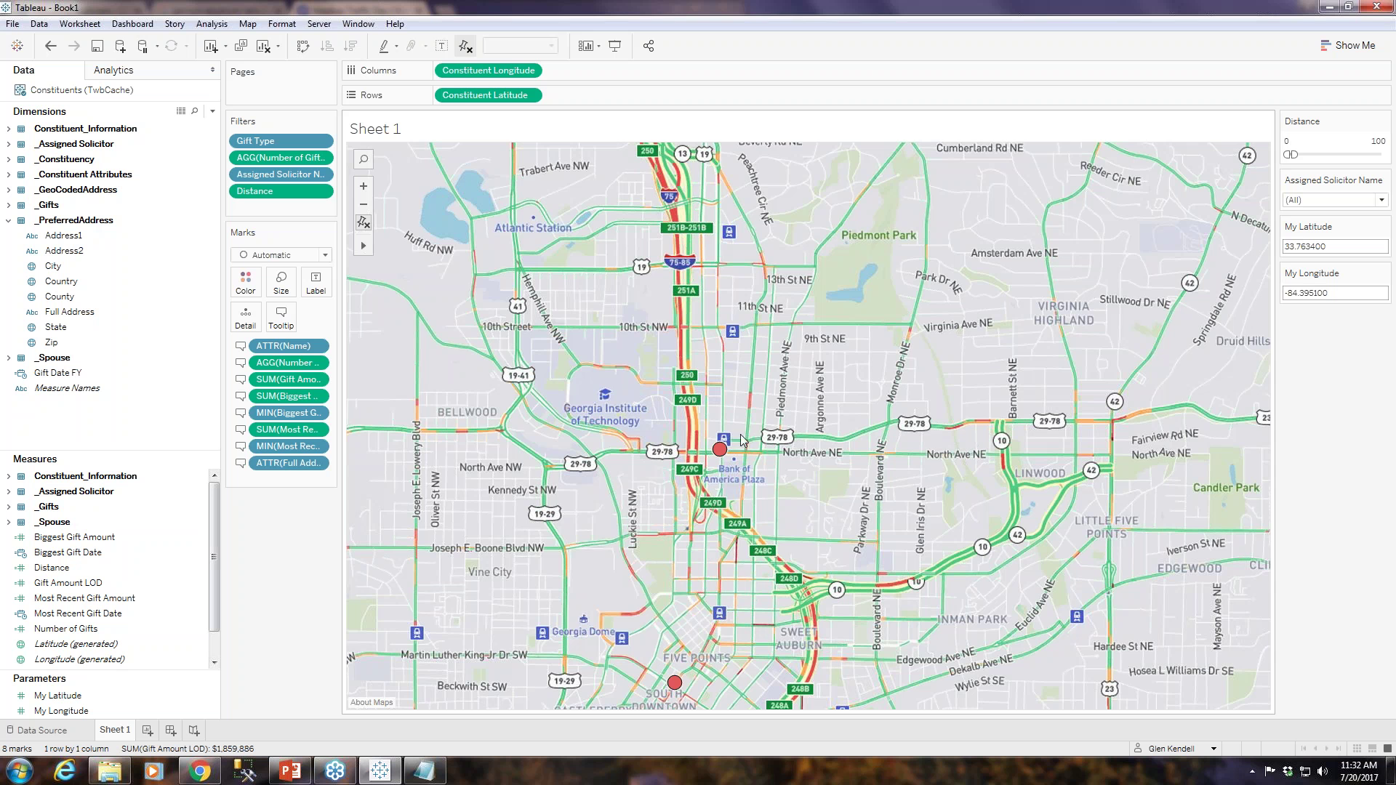
pyautogui.moveTo(720, 456)
# Create a new dashboard named Gift Officer Field Map and add Sheet 1 to it.
pyautogui.click(171, 729)
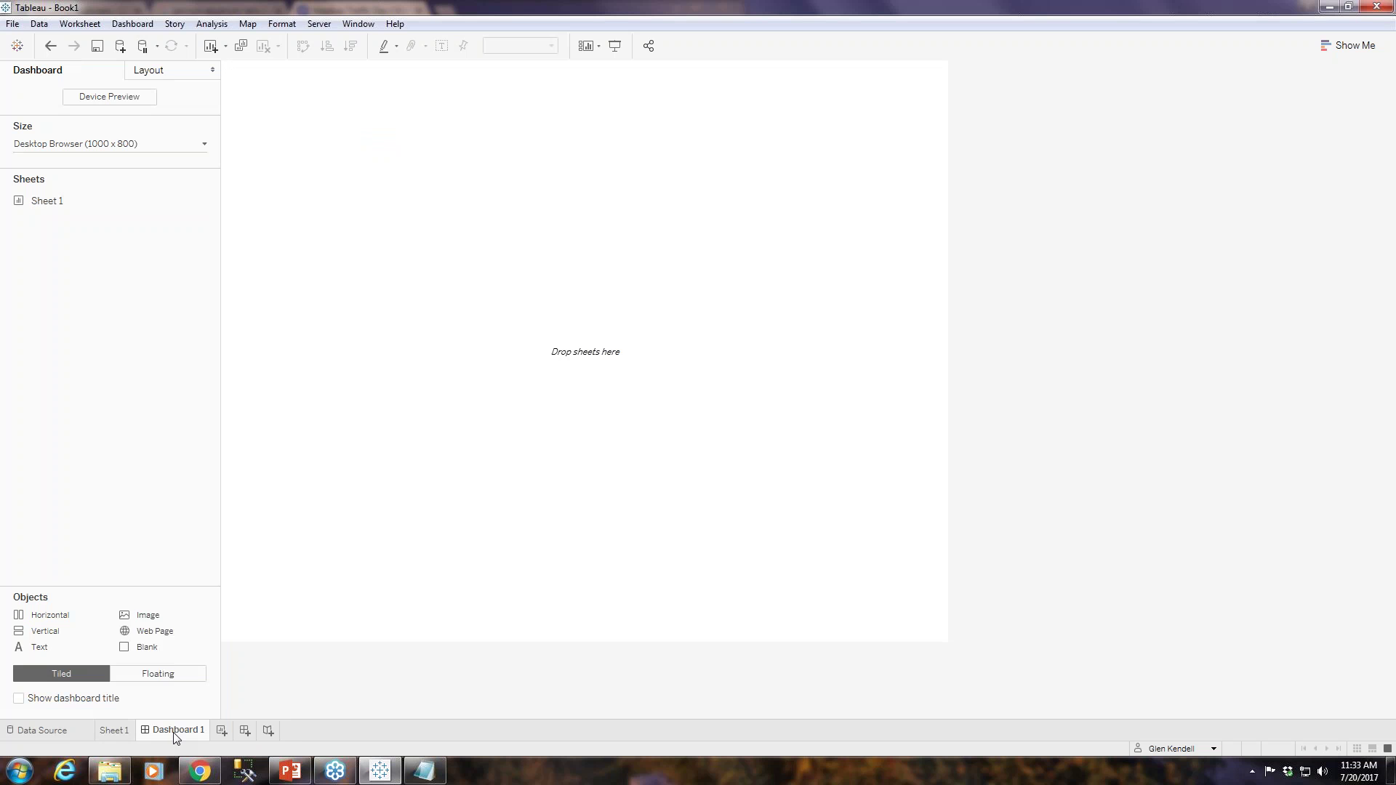
pyautogui.rightClick(175, 735)
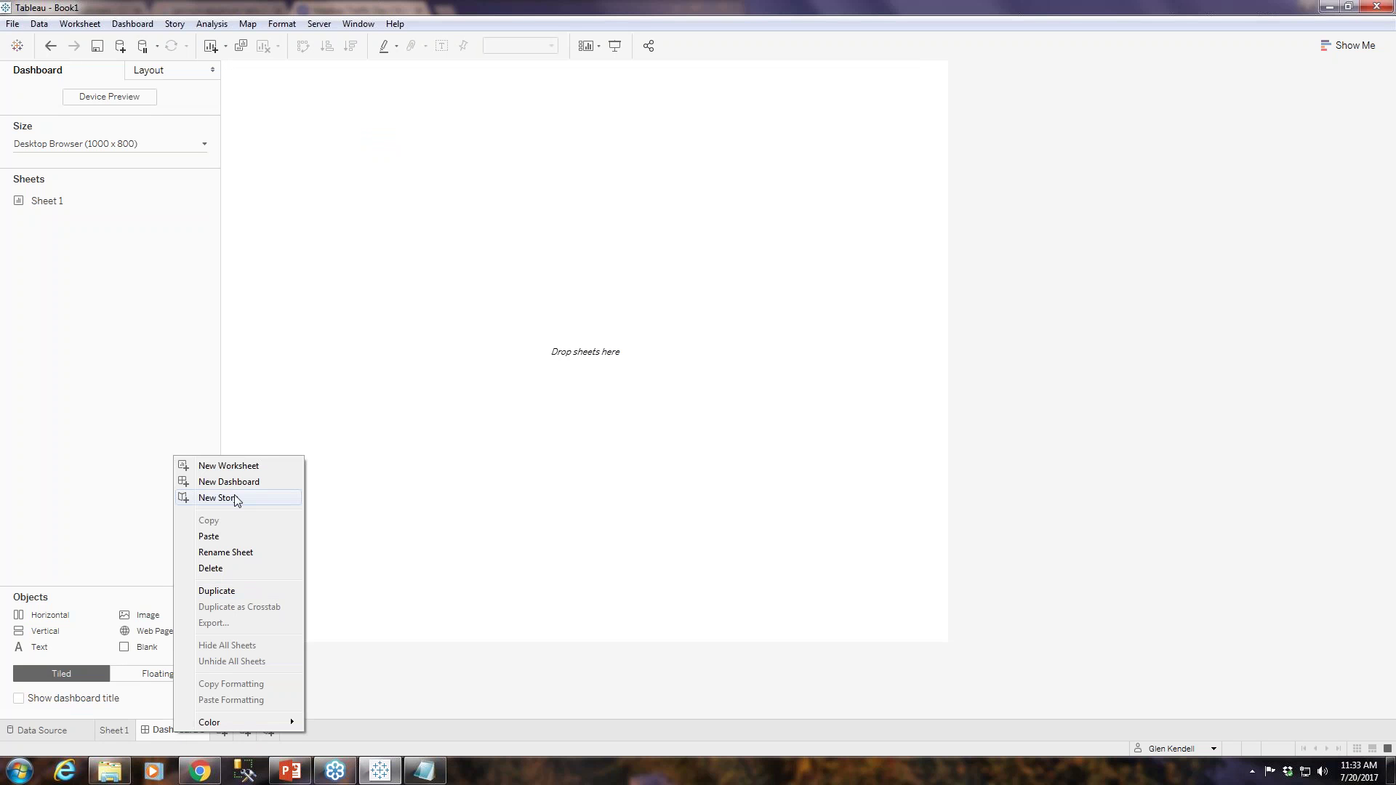
pyautogui.click(233, 554)
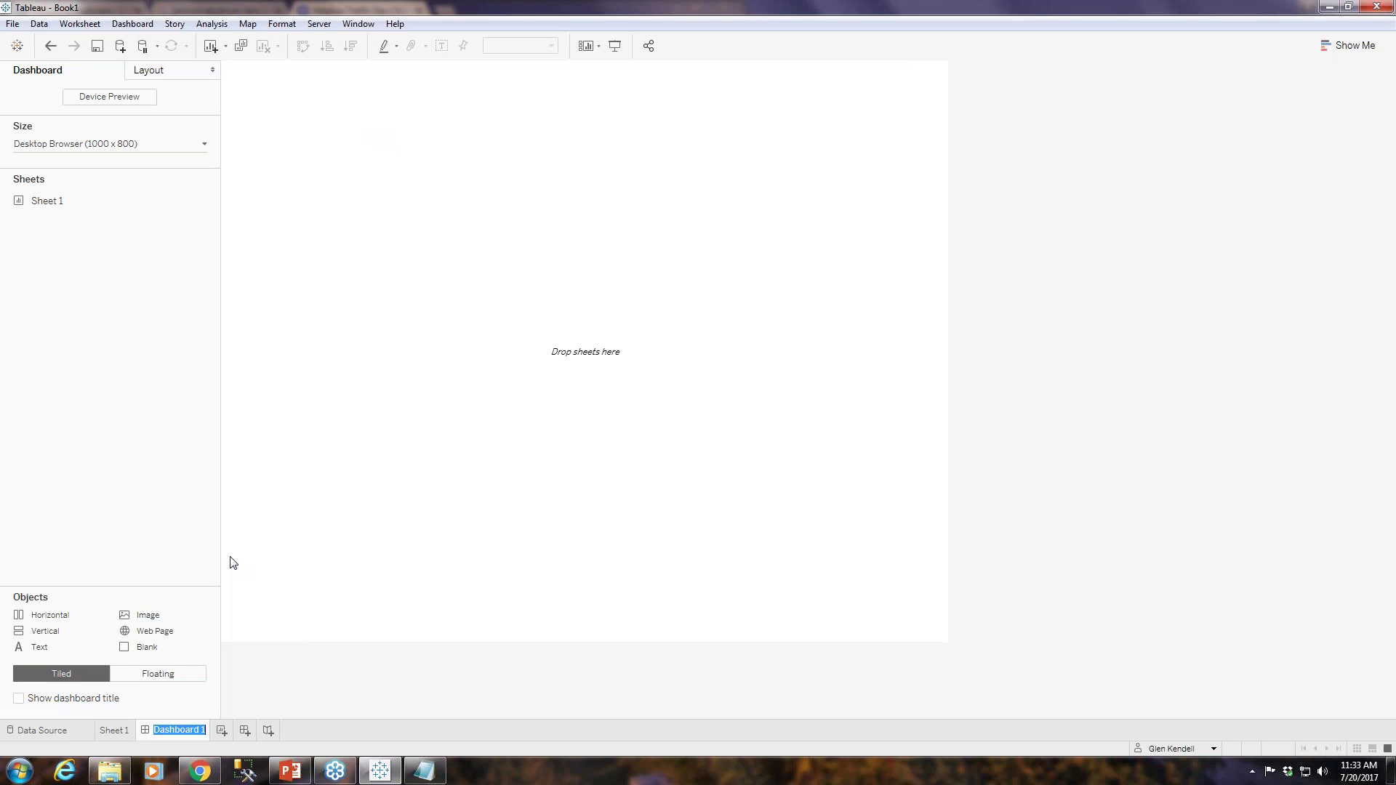
pyautogui.write('Gift Officer Fi')
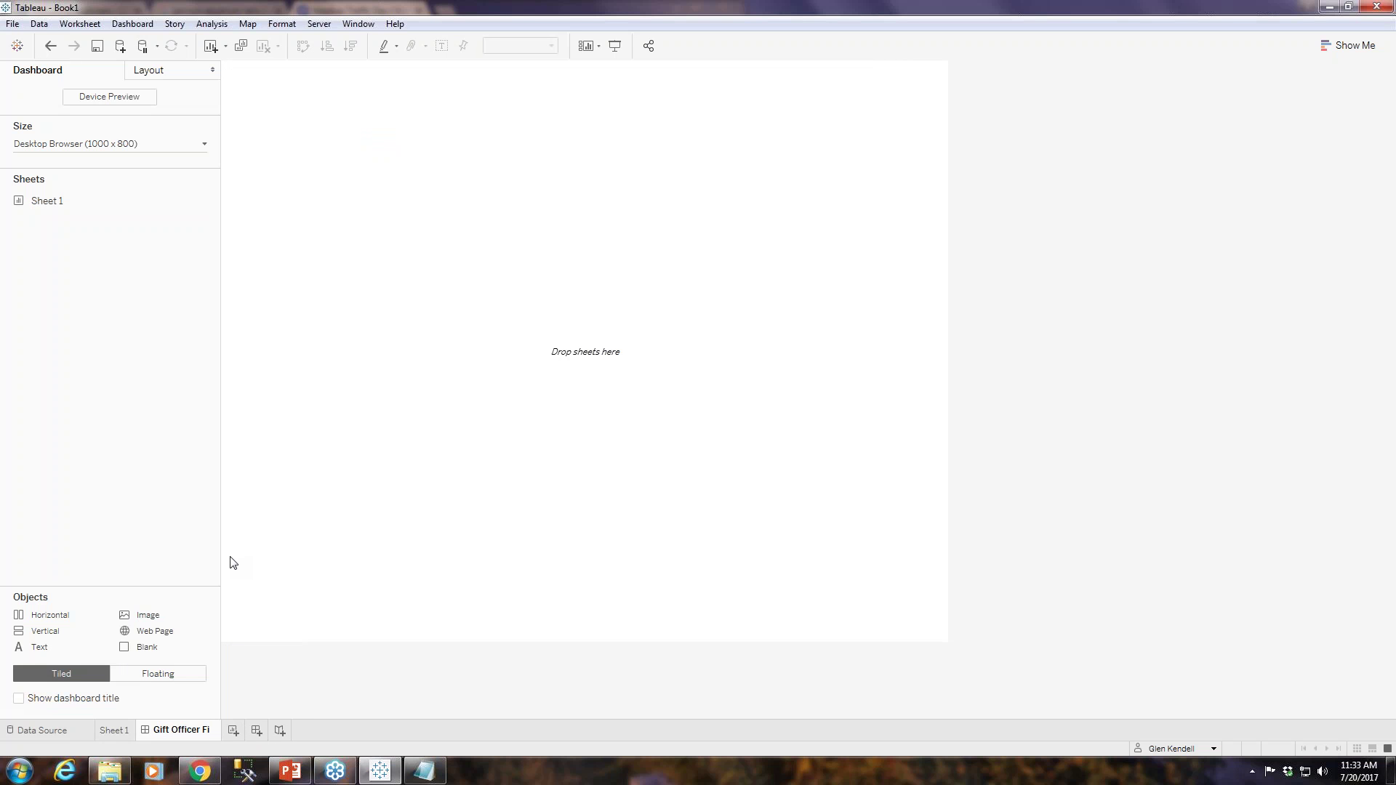
pyautogui.write('eld Map')
pyautogui.click(350, 562)
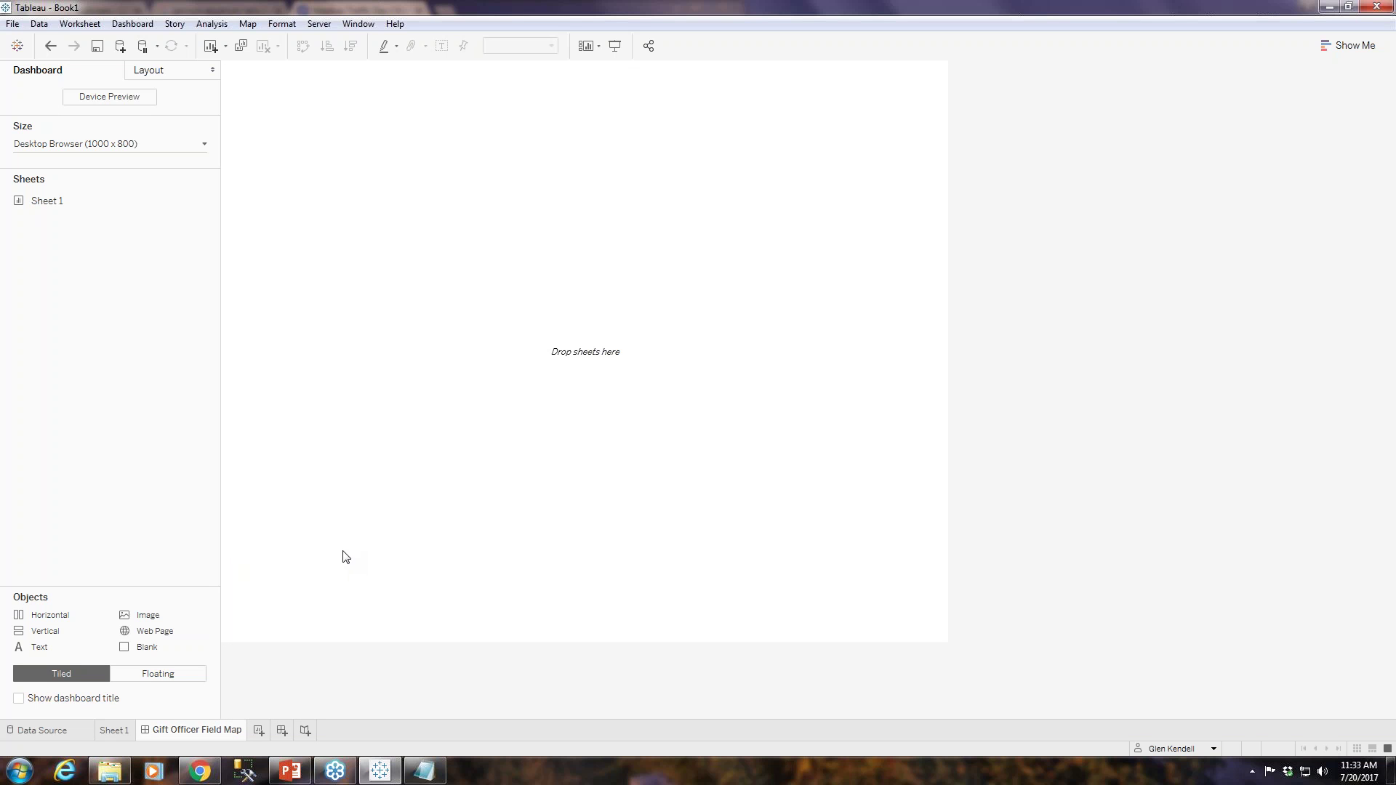
pyautogui.doubleClick(60, 207)
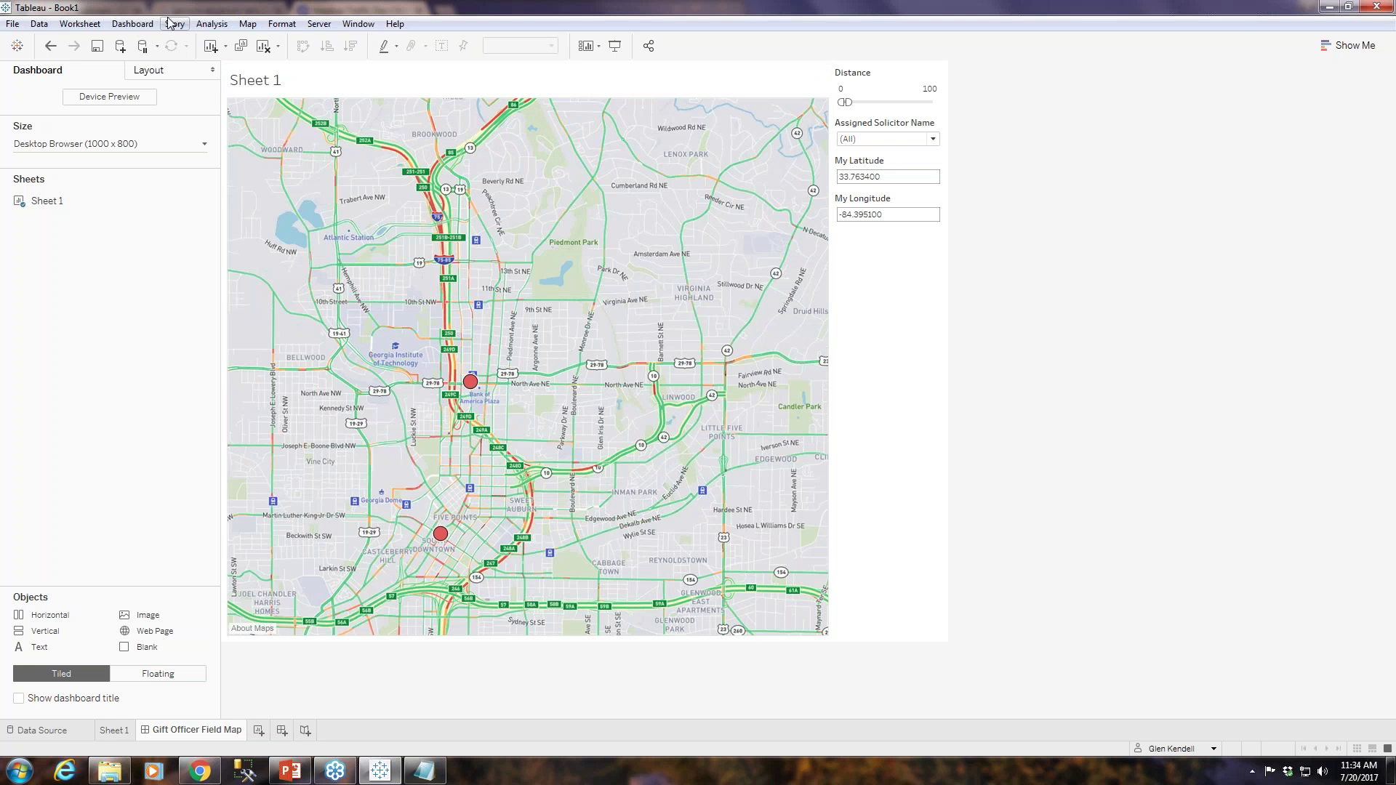
# Add a URL action to the dashboard and name it Google Maps.
pyautogui.click(141, 24)
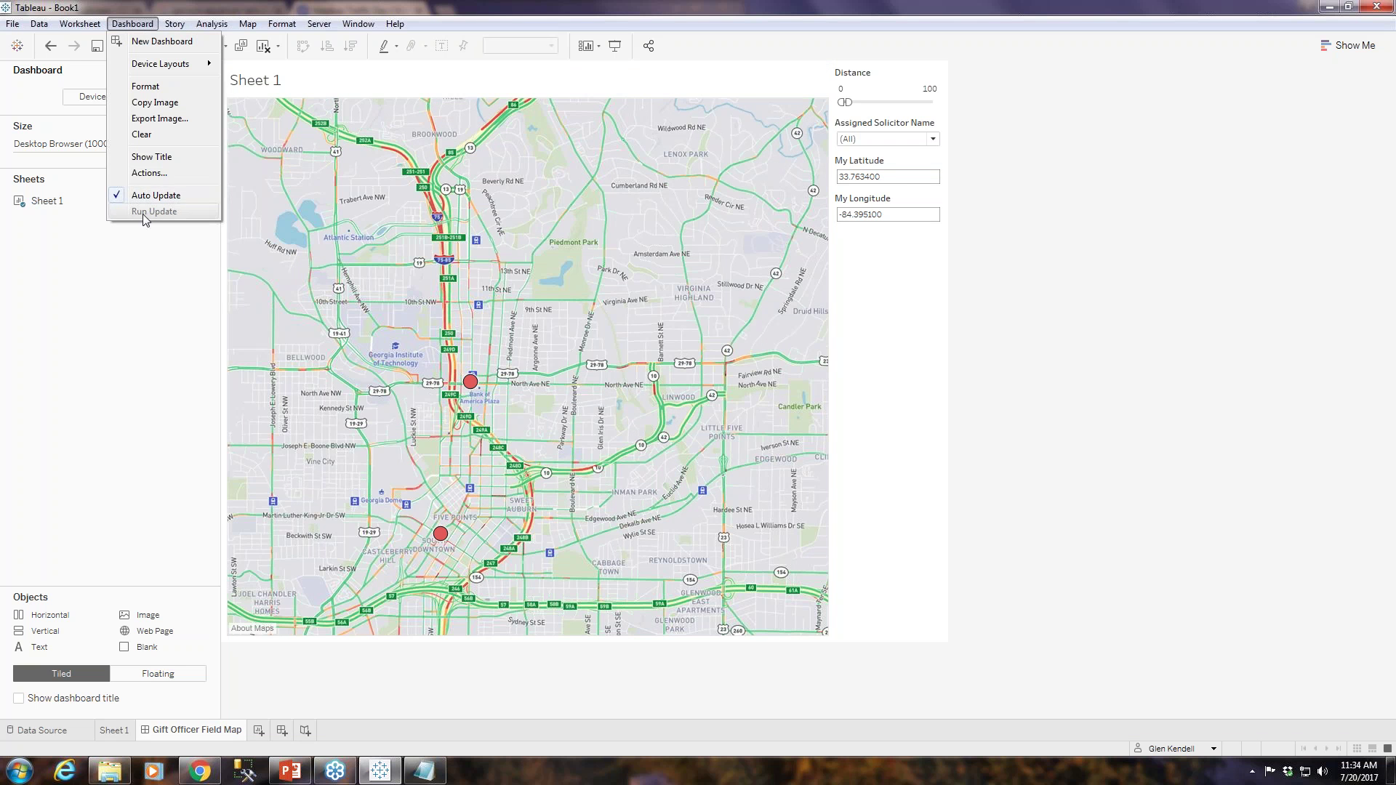
pyautogui.click(149, 174)
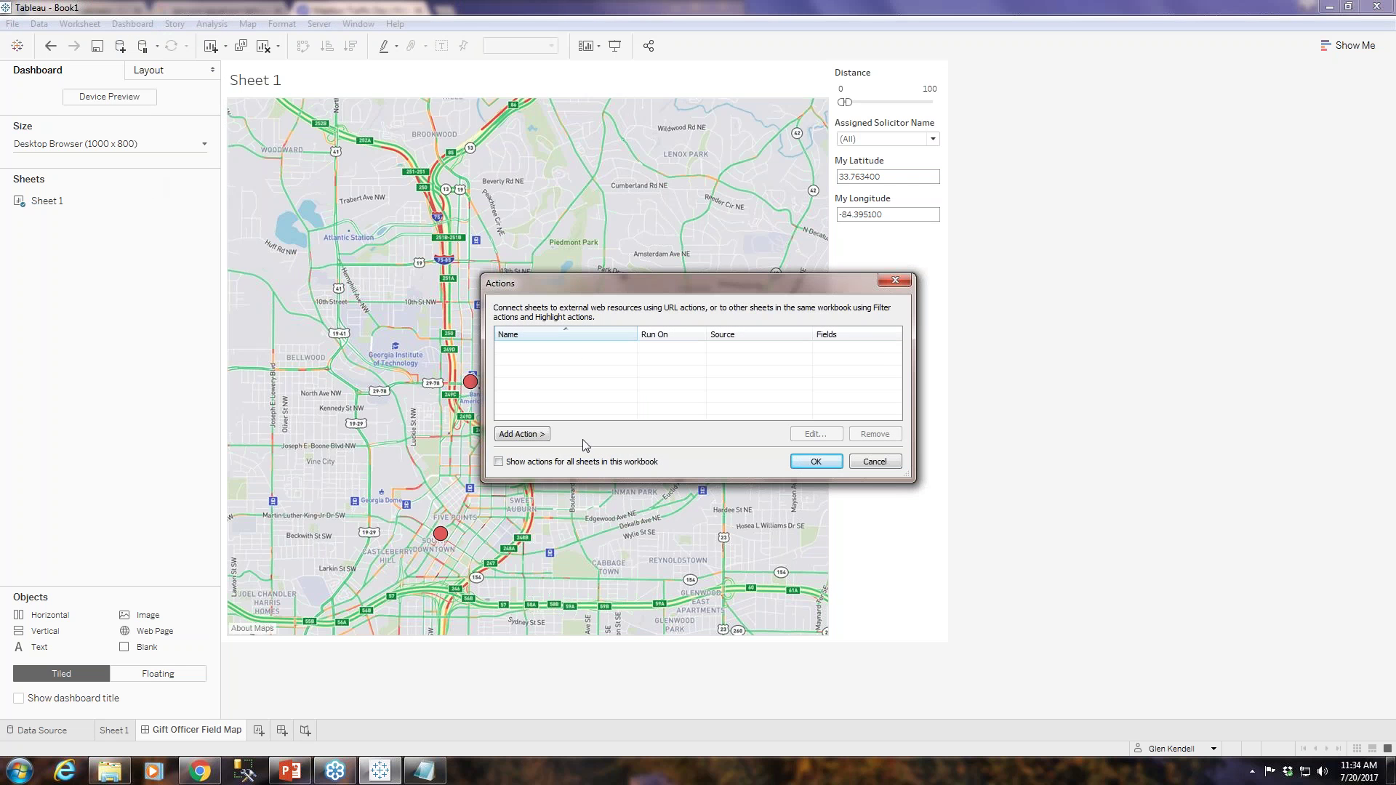
pyautogui.click(510, 434)
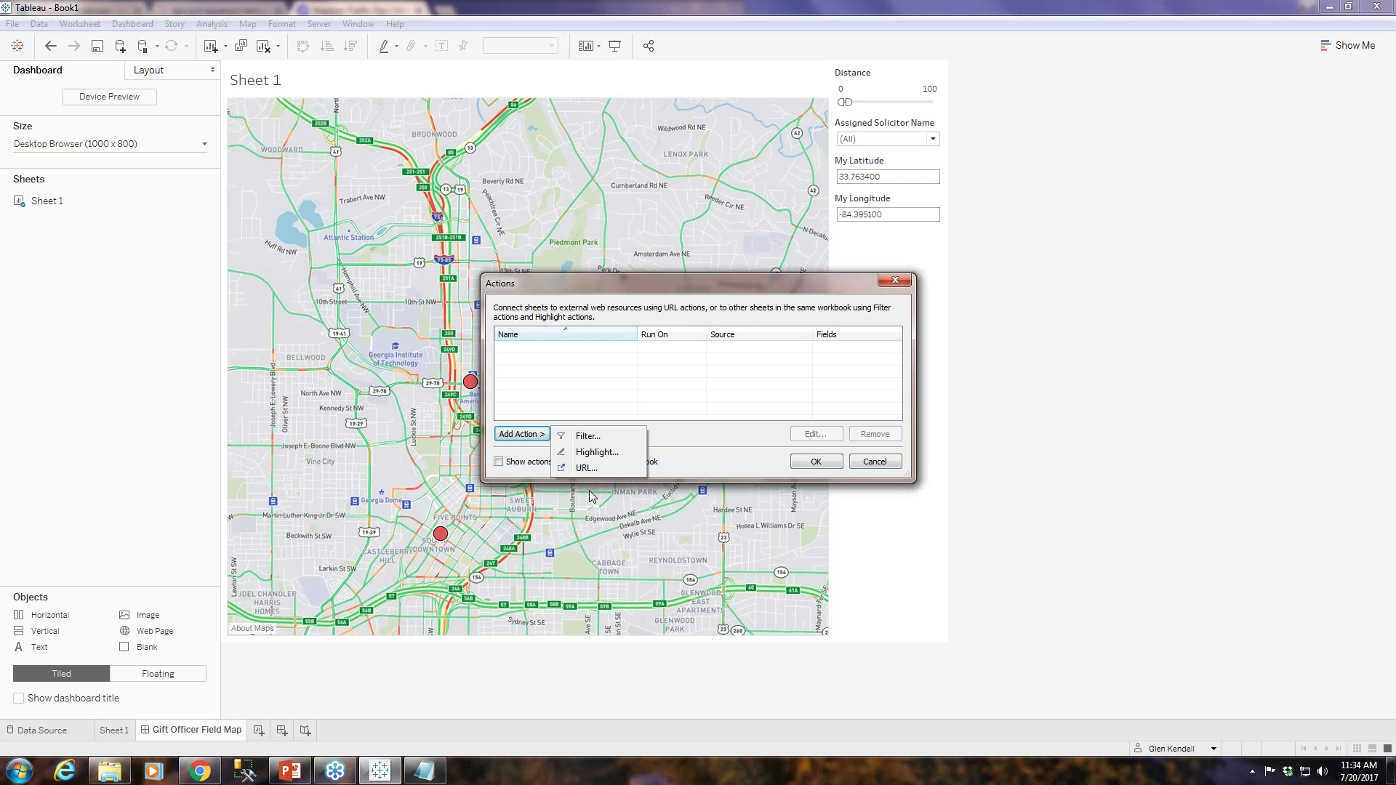
pyautogui.click(604, 469)
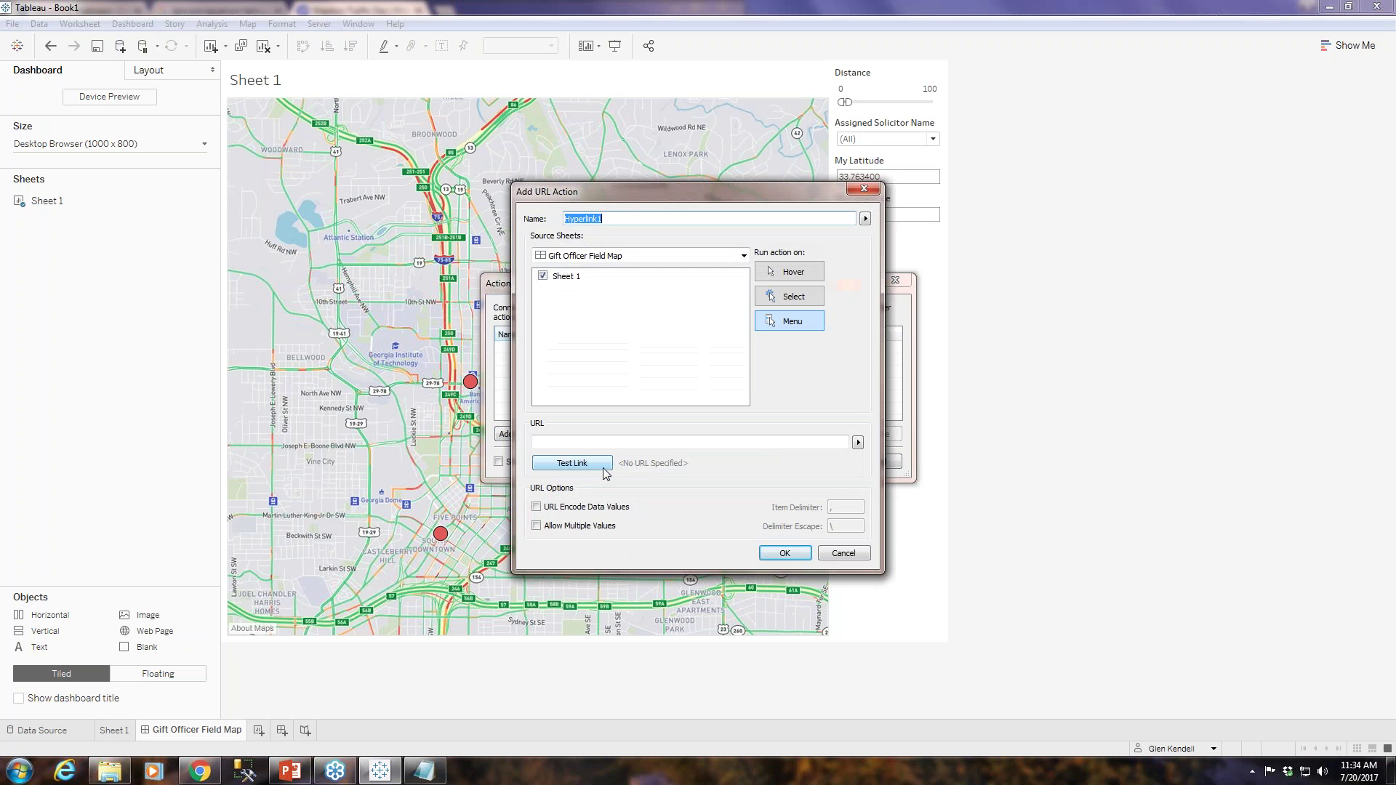
pyautogui.write('Google Maps')
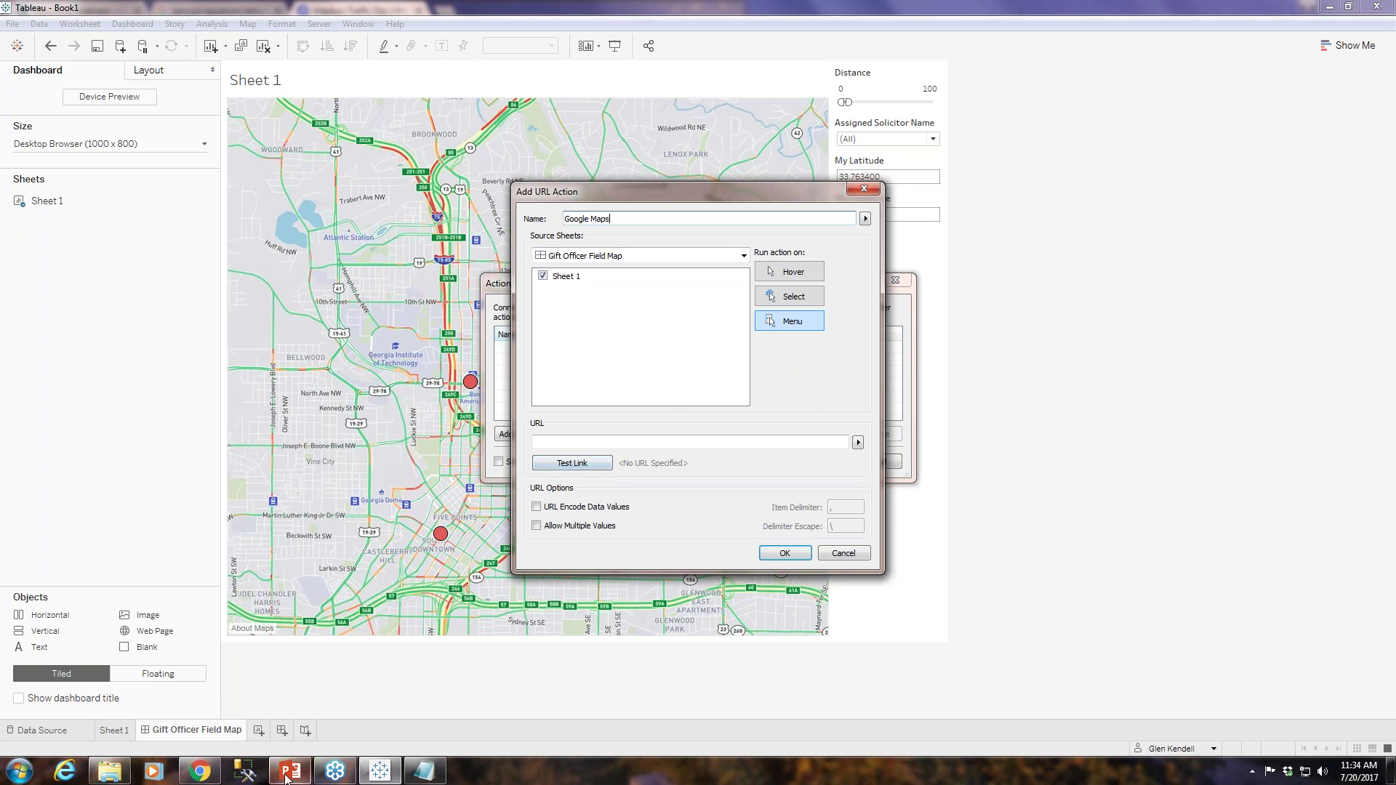
# Open Google Maps.txt from the 07_20 Gift Officer Field Map folder and copy the whole map URL in it.
pyautogui.click(126, 775)
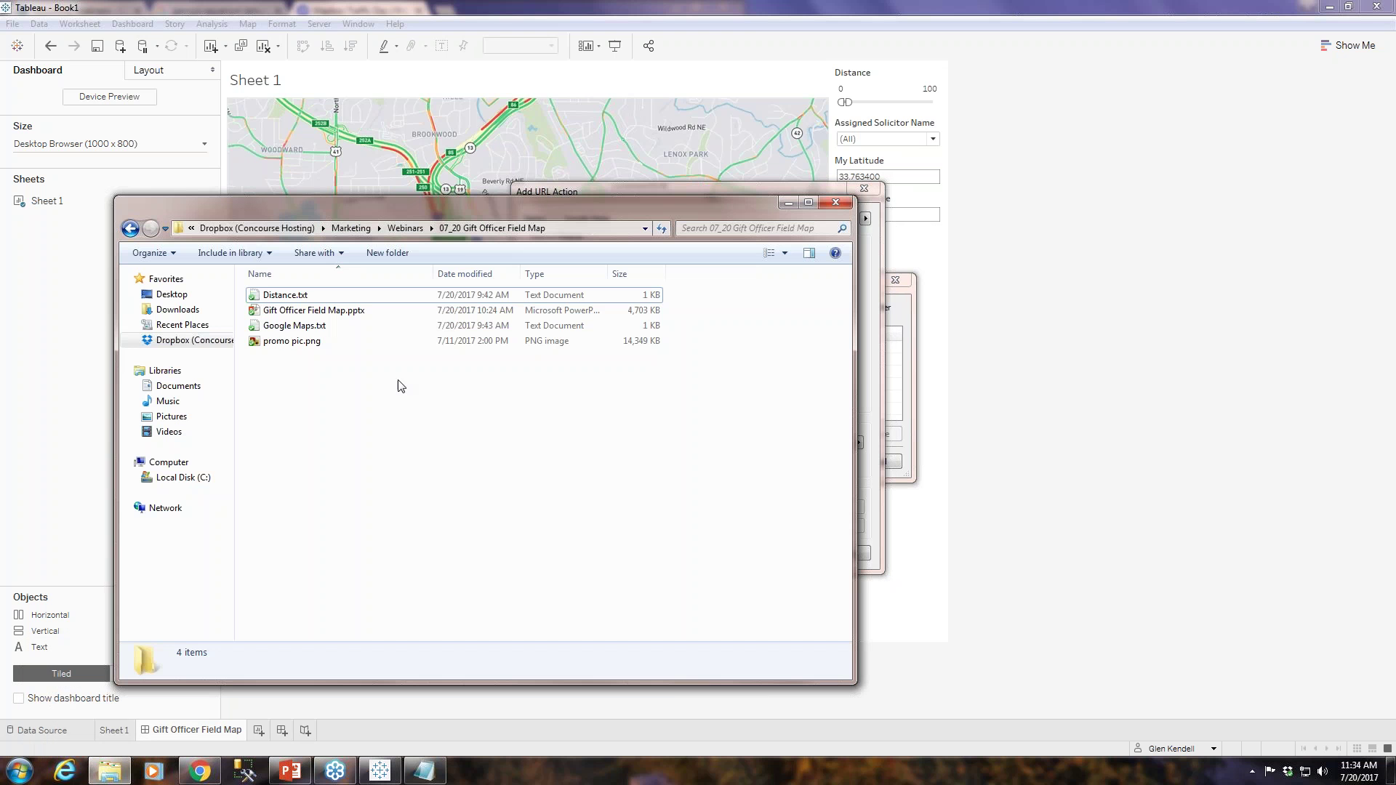
pyautogui.click(283, 331)
pyautogui.doubleClick(281, 330)
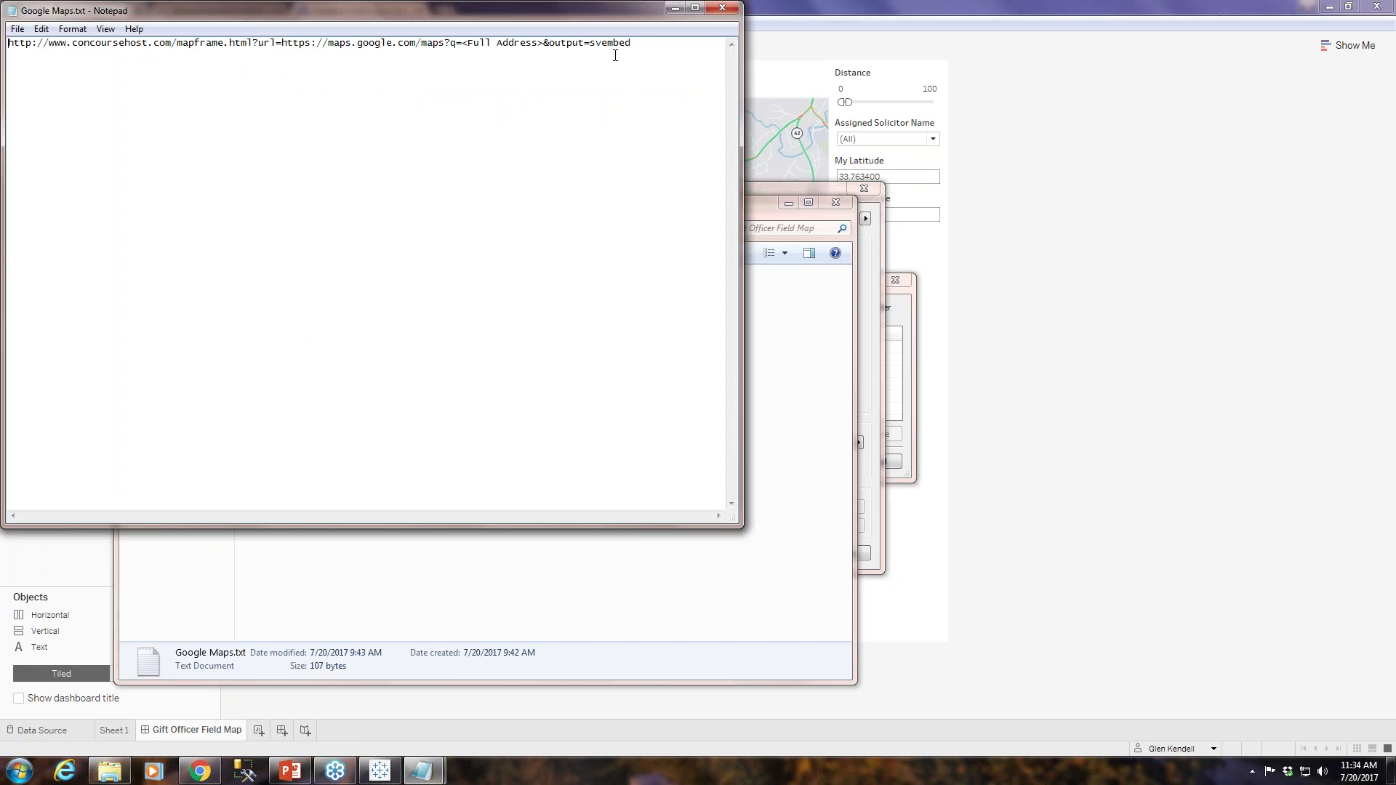
pyautogui.click(643, 43)
pyautogui.moveTo(586, 40); pyautogui.dragTo(9, 6)
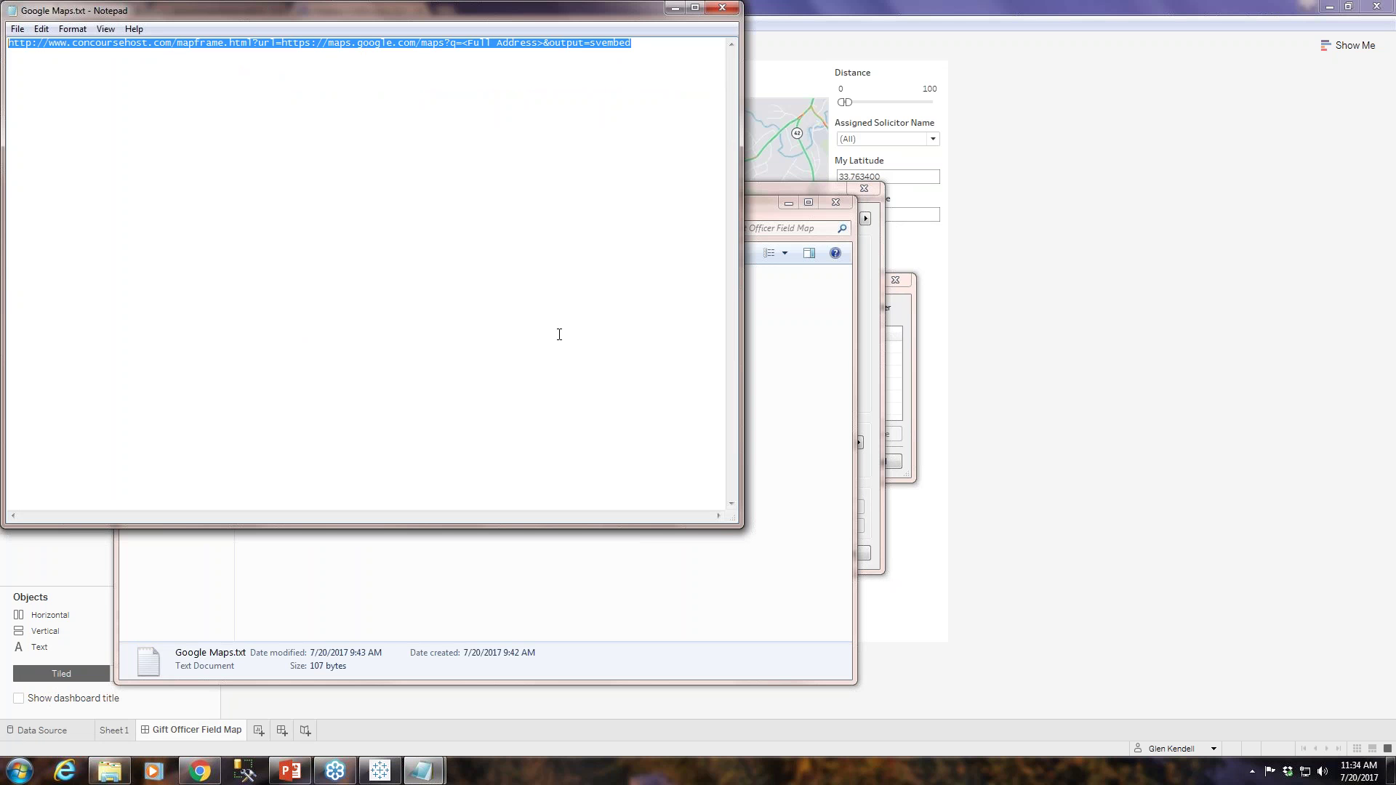
pyautogui.click(489, 45)
pyautogui.moveTo(489, 16); pyautogui.dragTo(843, 157)
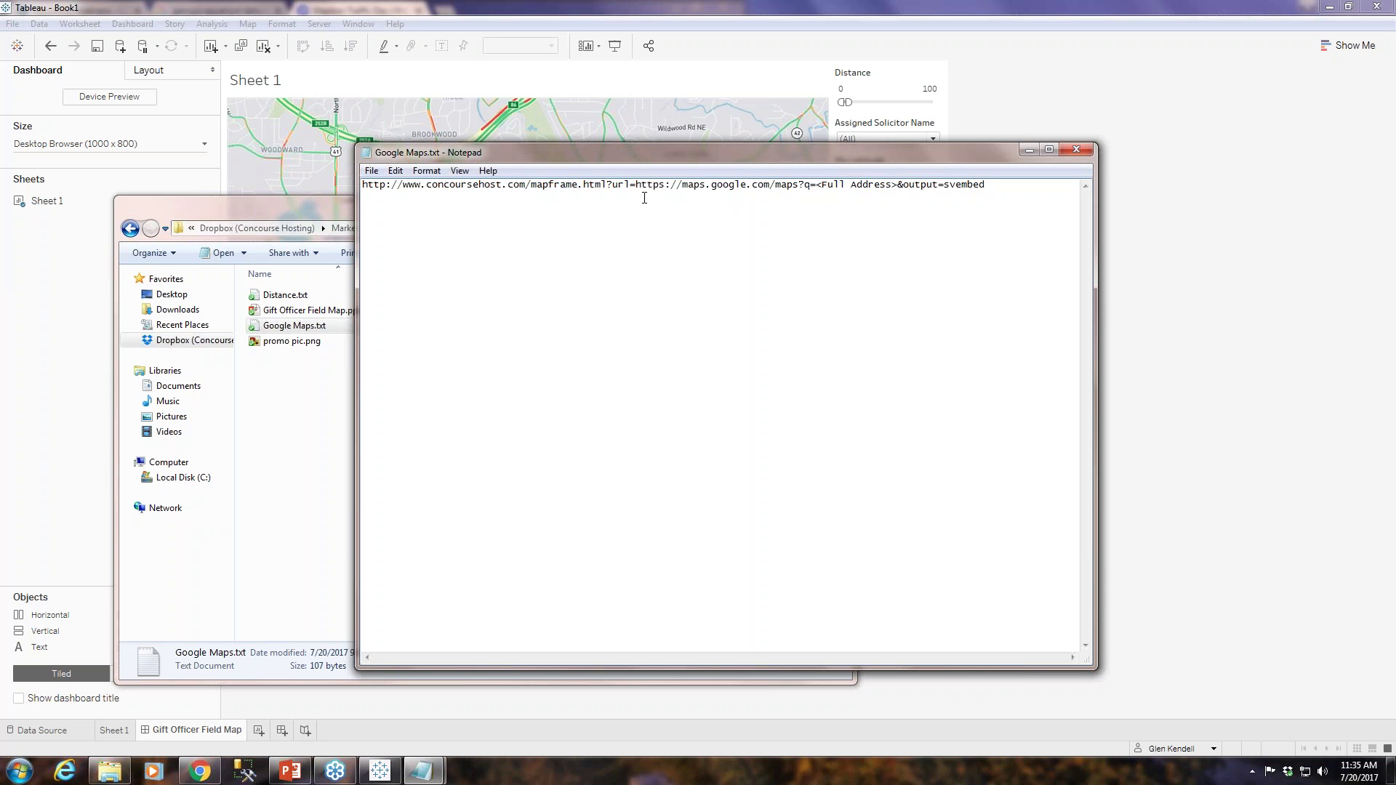
pyautogui.moveTo(1004, 193); pyautogui.dragTo(338, 181)
pyautogui.hotkey('ctrl', 'c')
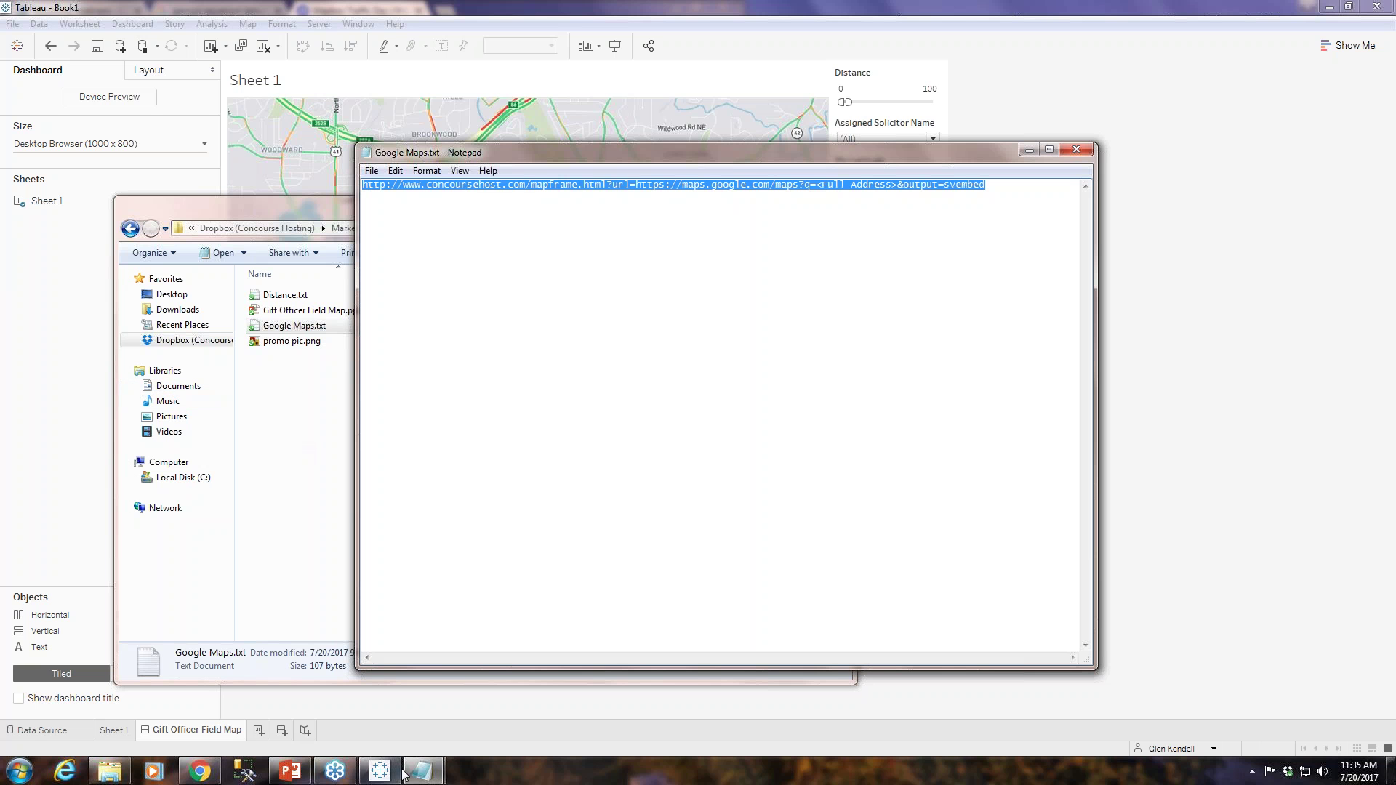
pyautogui.click(380, 769)
pyautogui.click(635, 440)
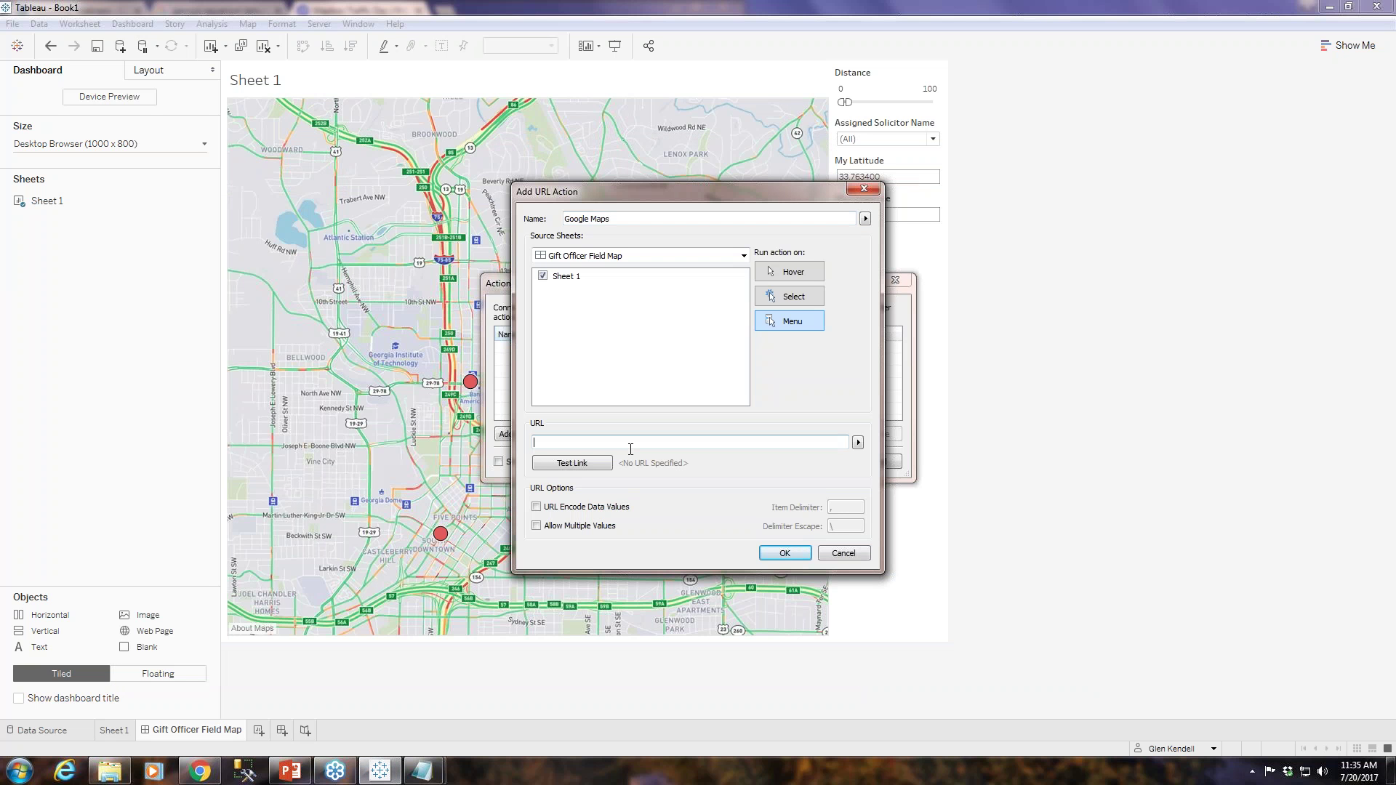
pyautogui.hotkey('ctrl', 'v')
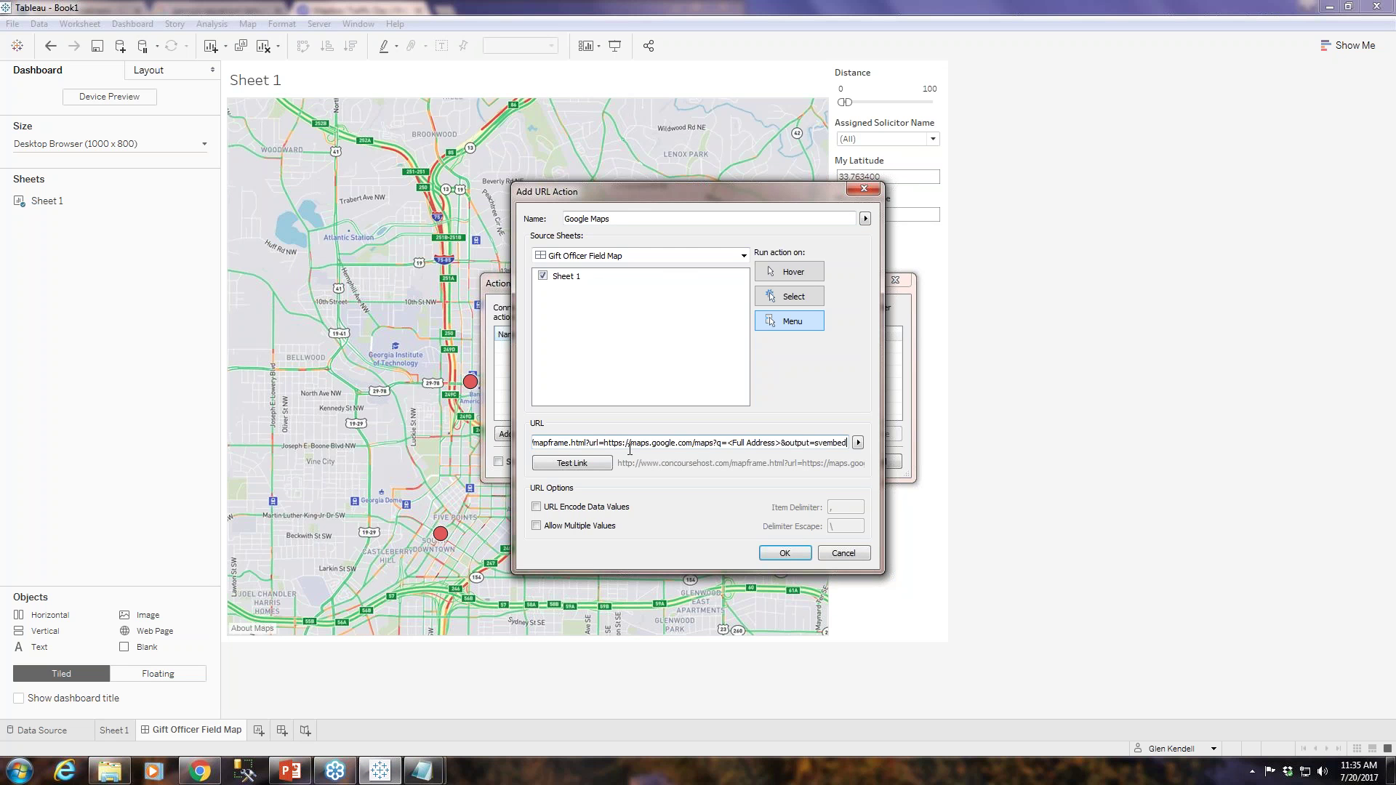
pyautogui.click(784, 554)
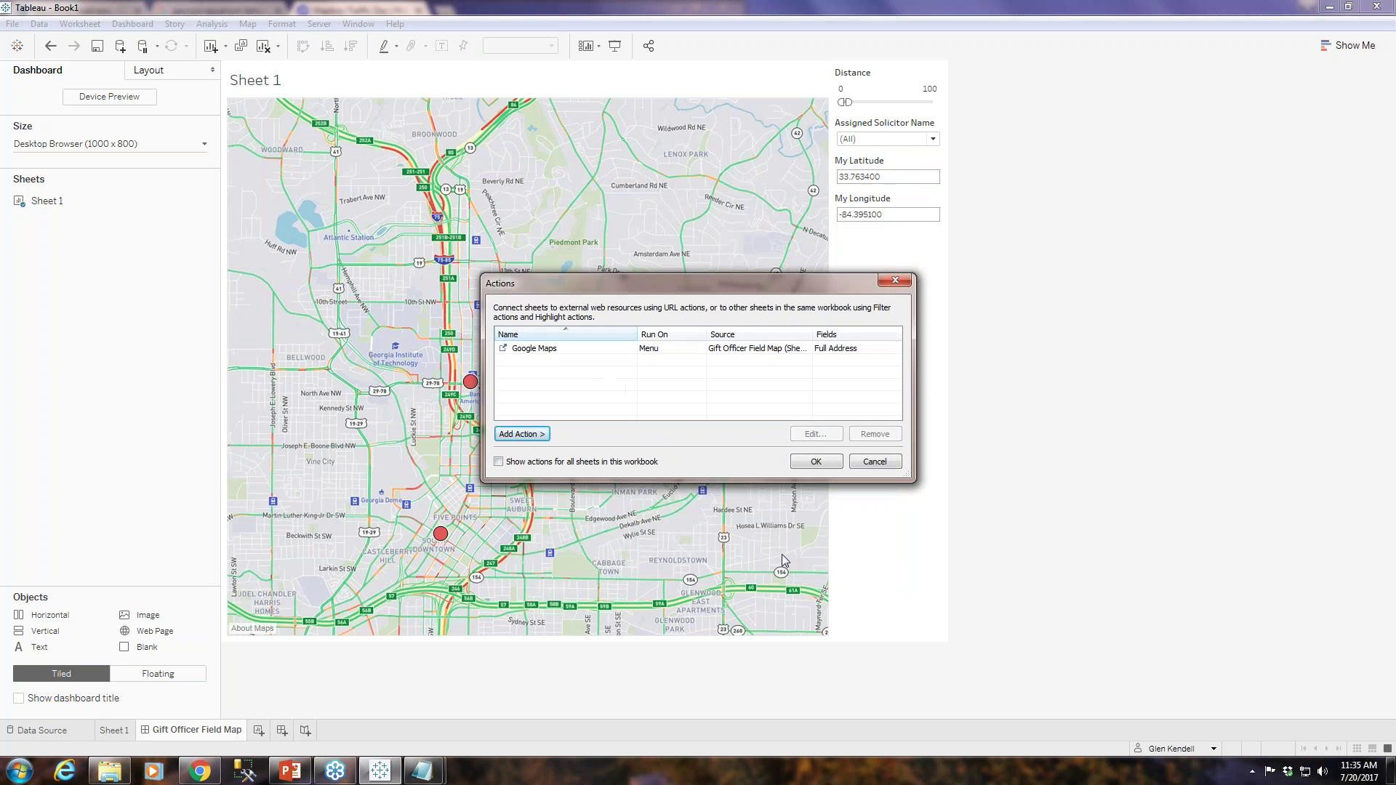
pyautogui.click(816, 462)
# Check the midtown mark's tooltip for the link, and review the Google Maps action's source sheet and URL without changing them.
pyautogui.moveTo(471, 383)
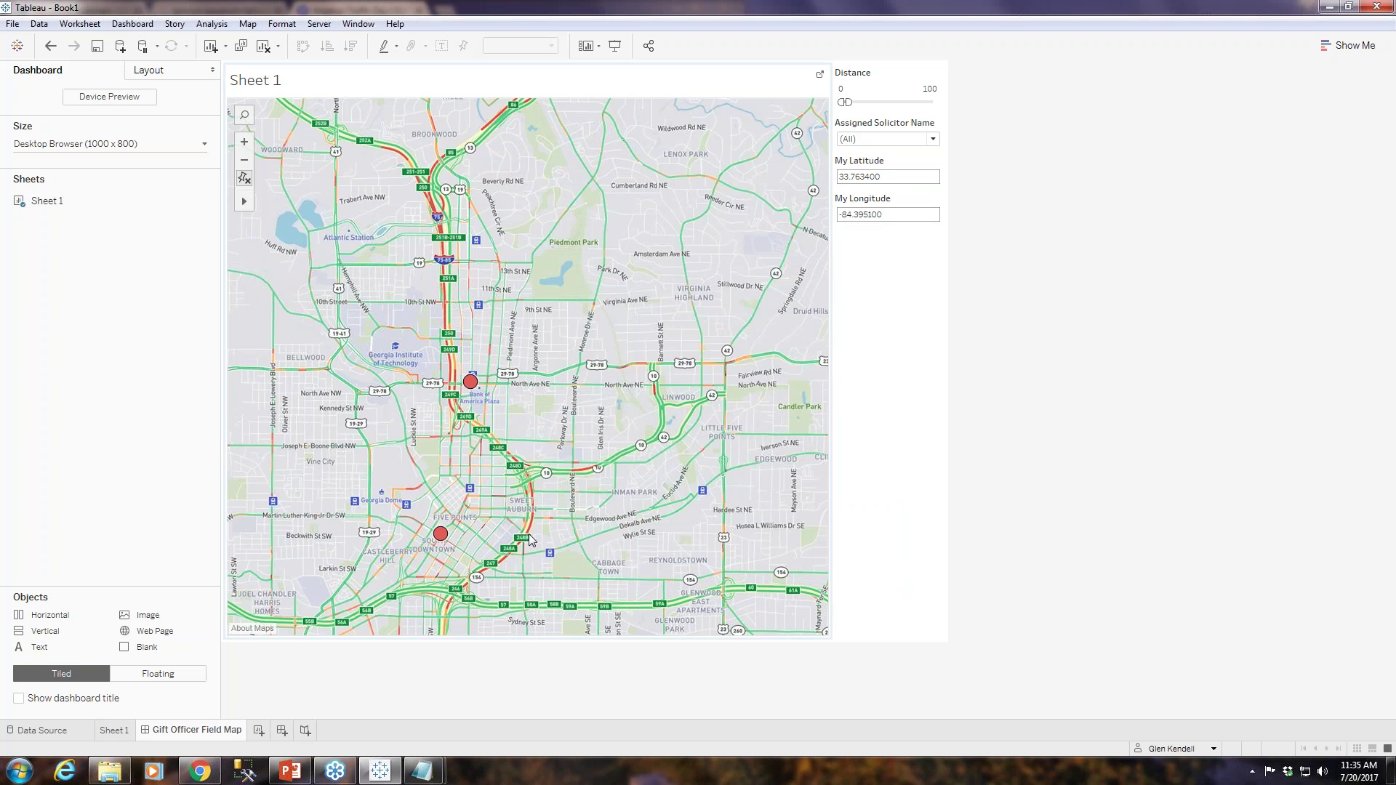
pyautogui.click(146, 25)
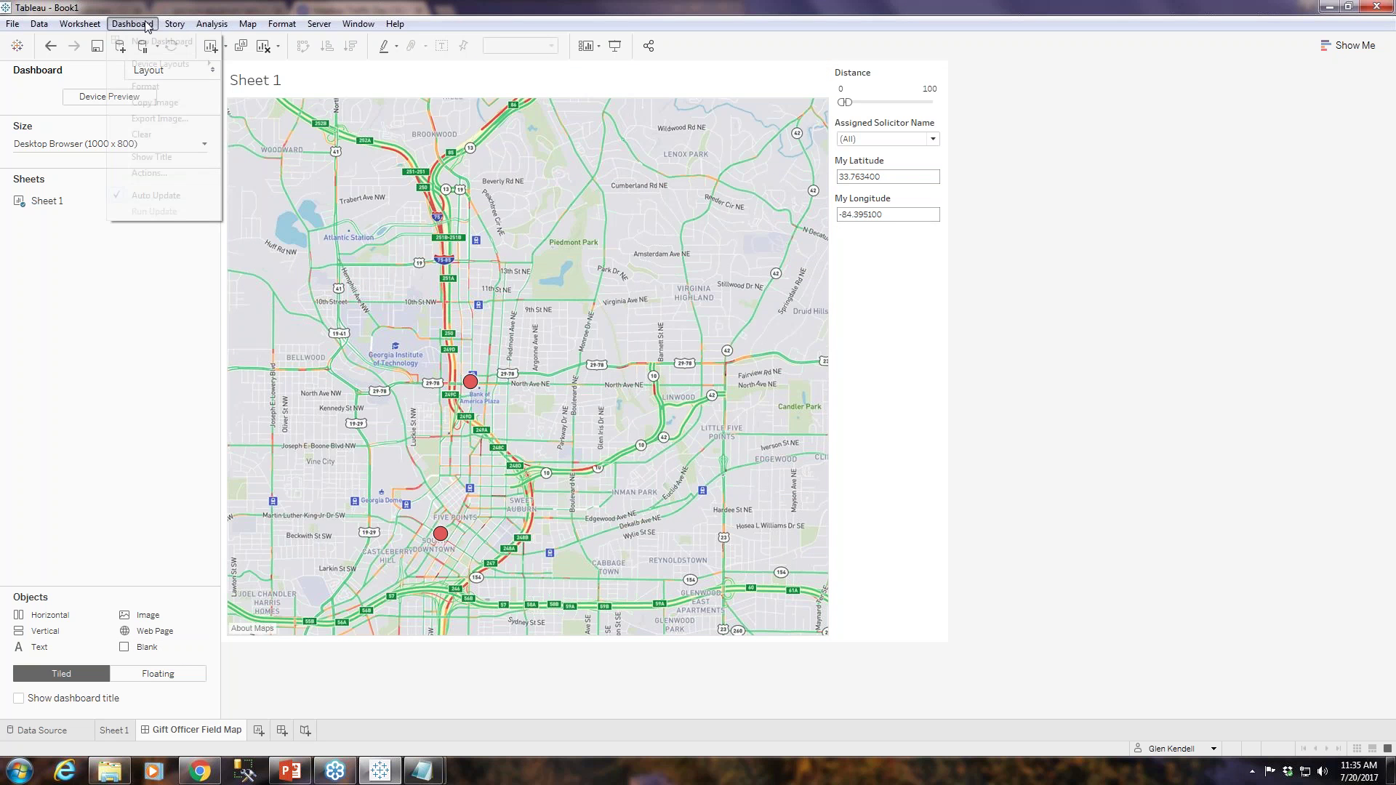
pyautogui.click(157, 173)
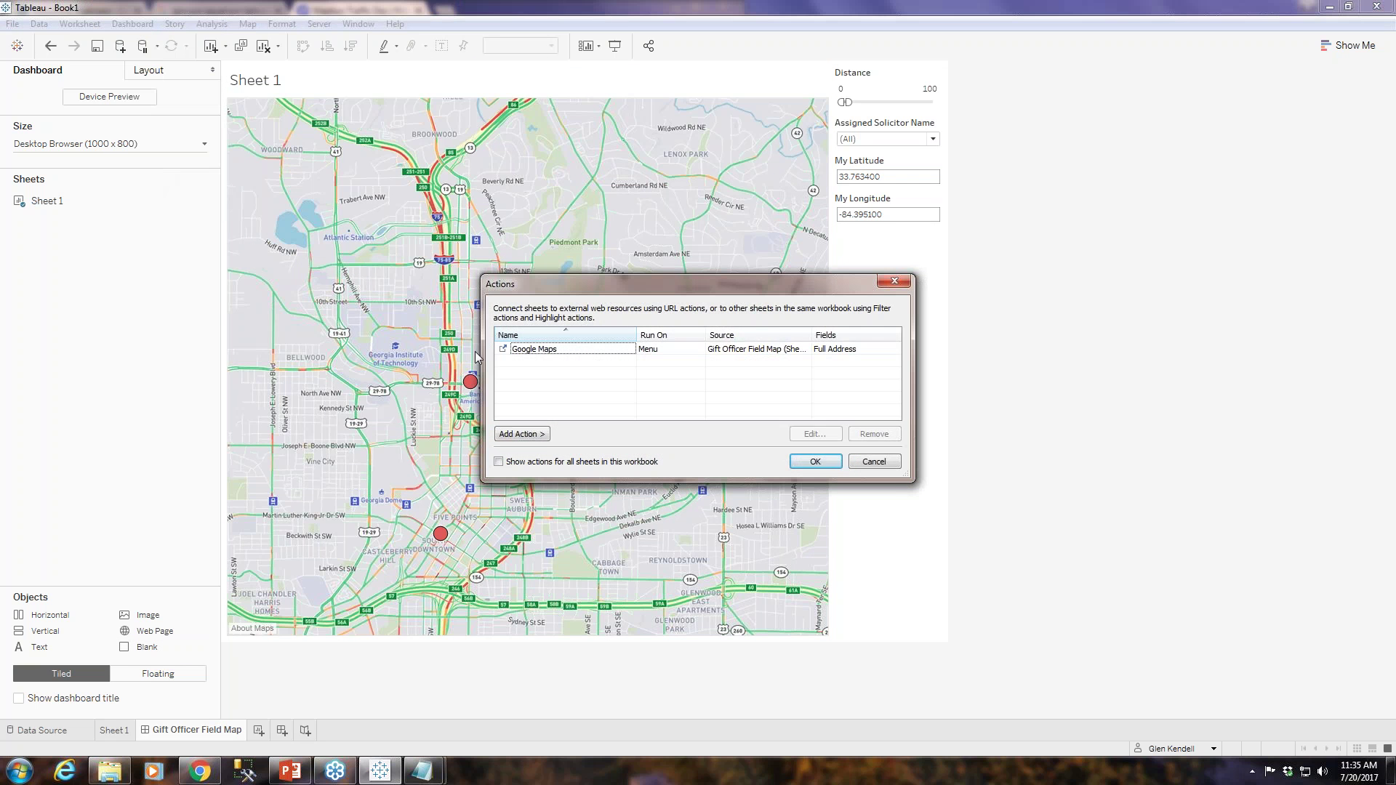
pyautogui.click(599, 350)
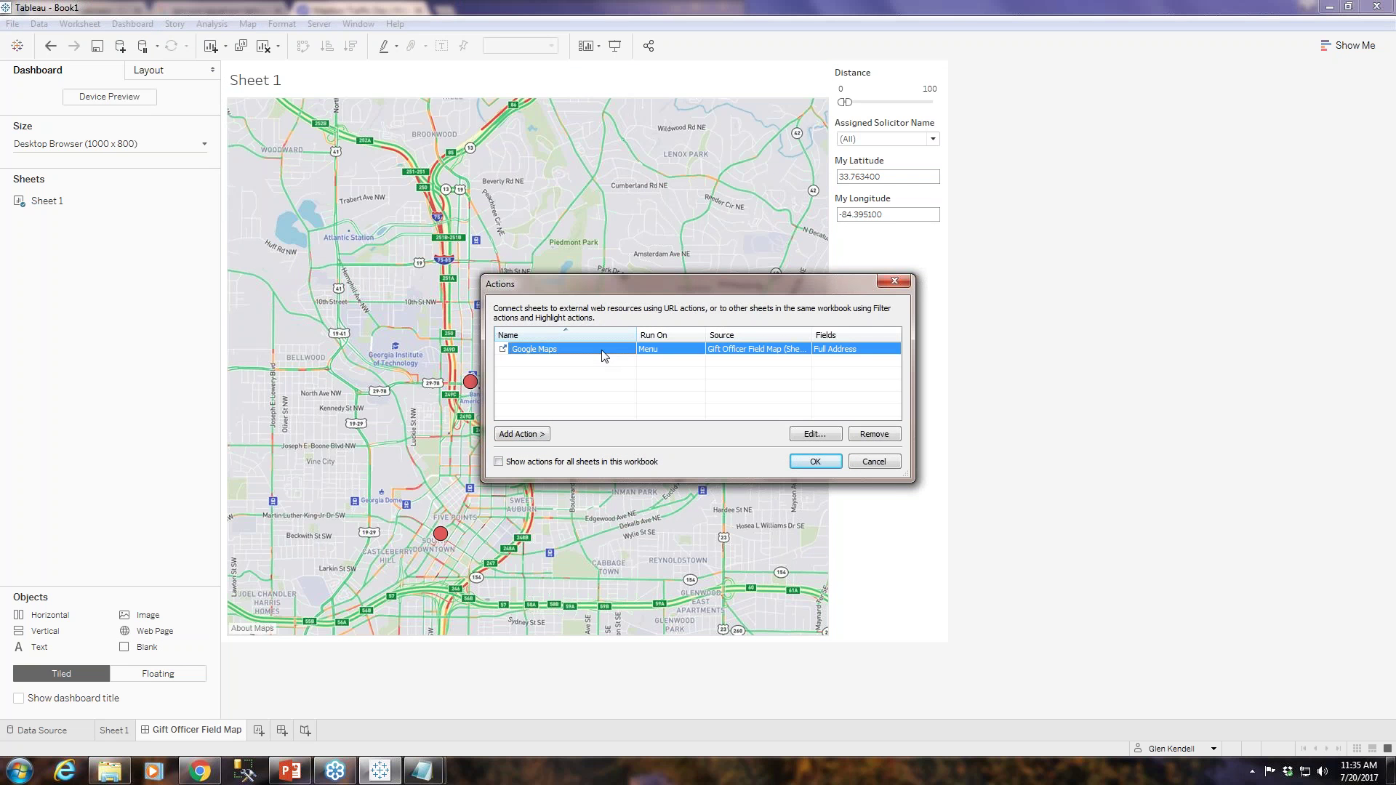
pyautogui.click(812, 434)
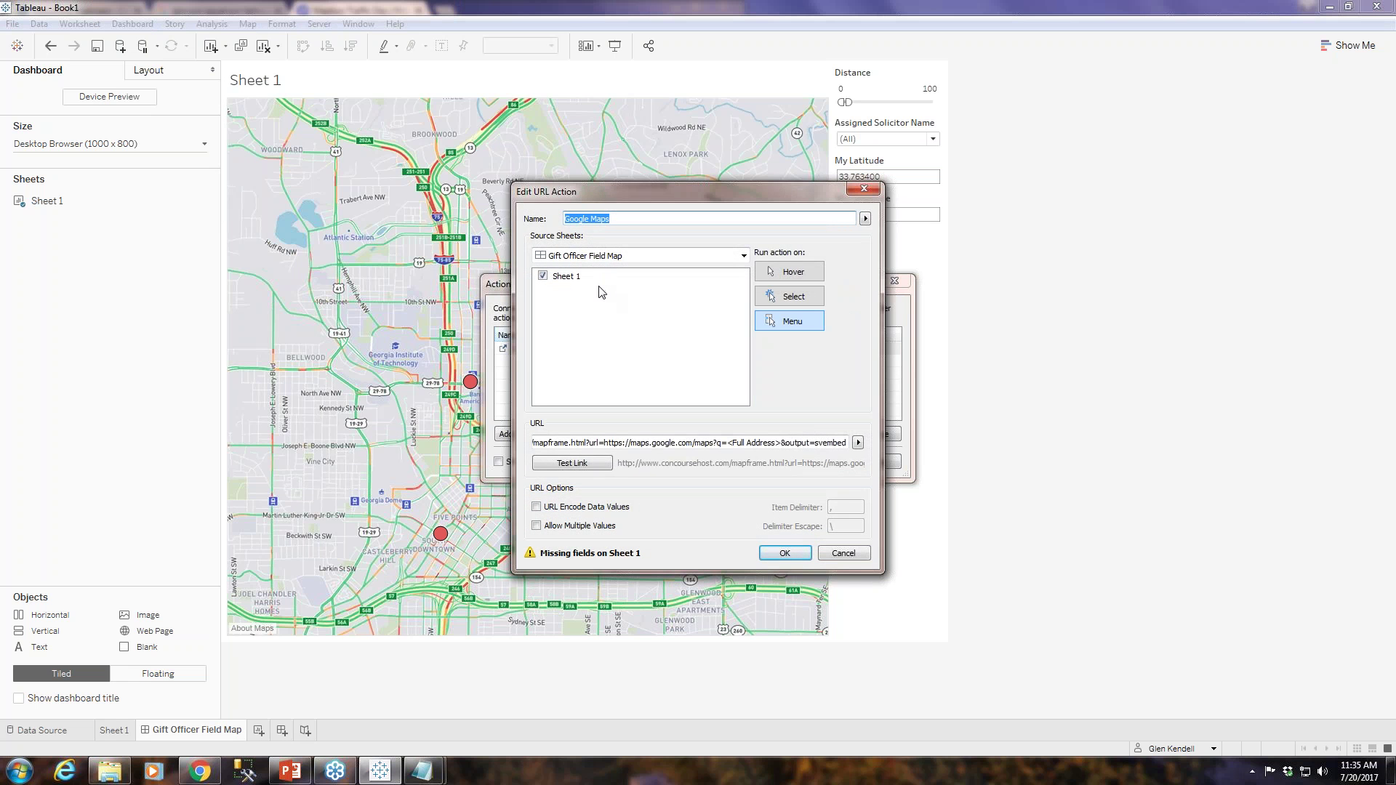
pyautogui.click(596, 282)
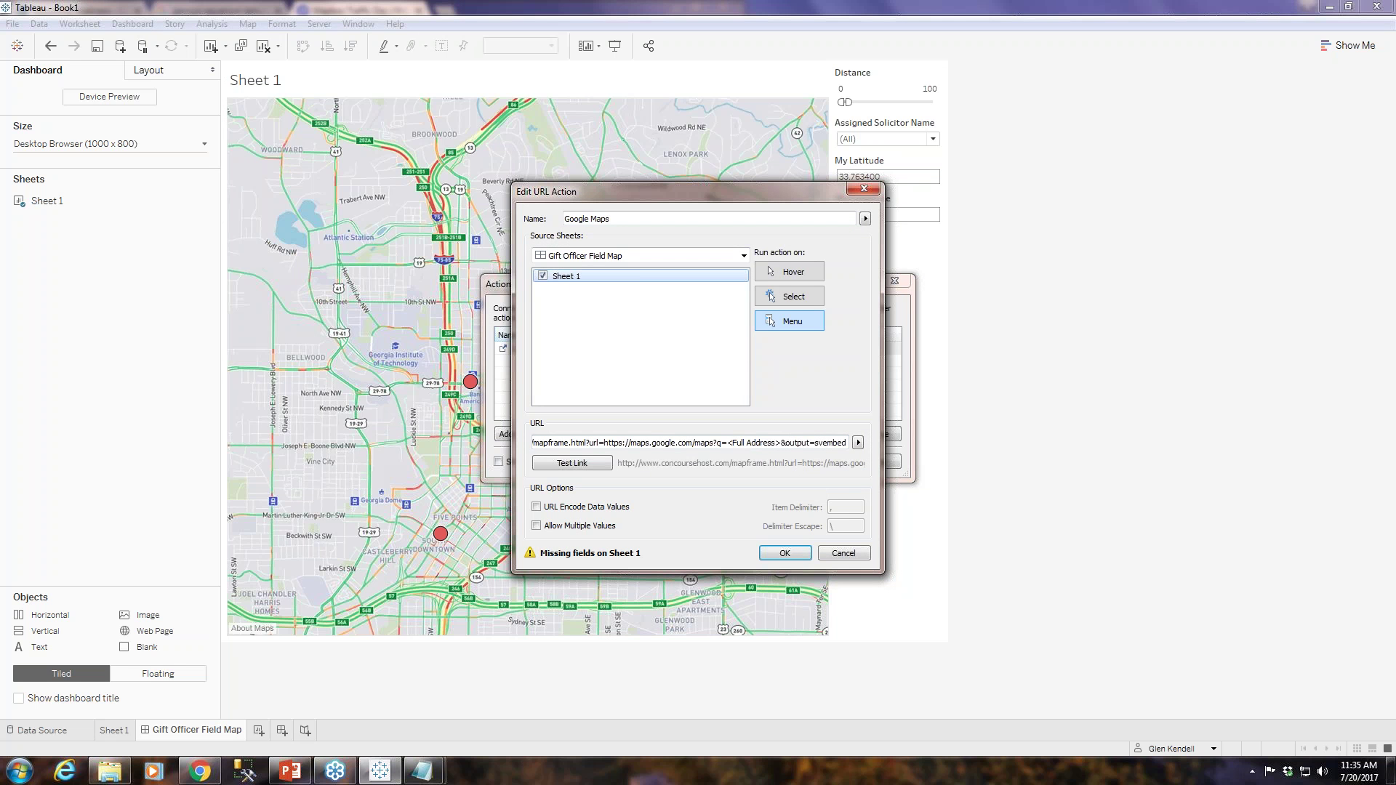
pyautogui.click(841, 555)
pyautogui.click(812, 468)
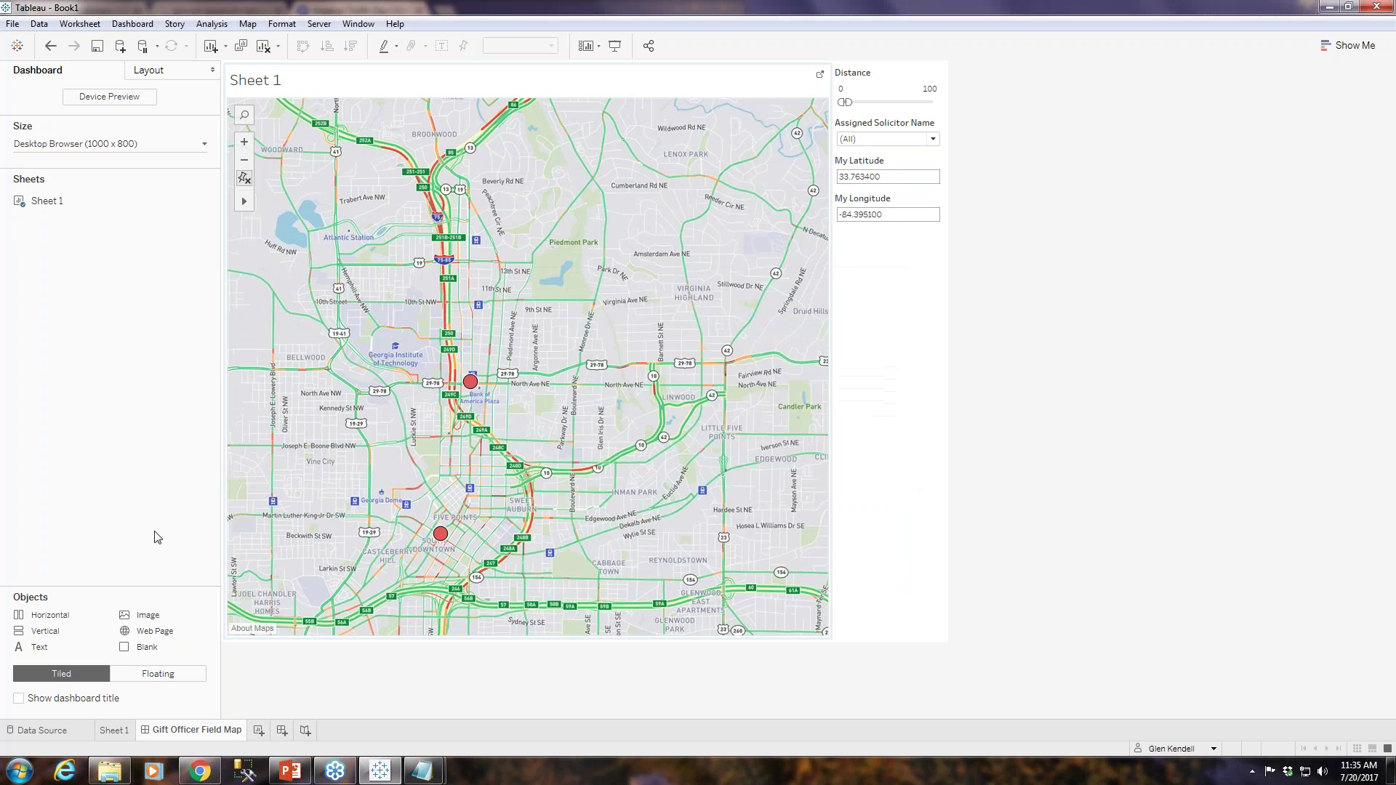
# Add Full Address to the detail of Sheet 1's marks, and check the midtown mark's tooltip on the dashboard.
pyautogui.click(120, 730)
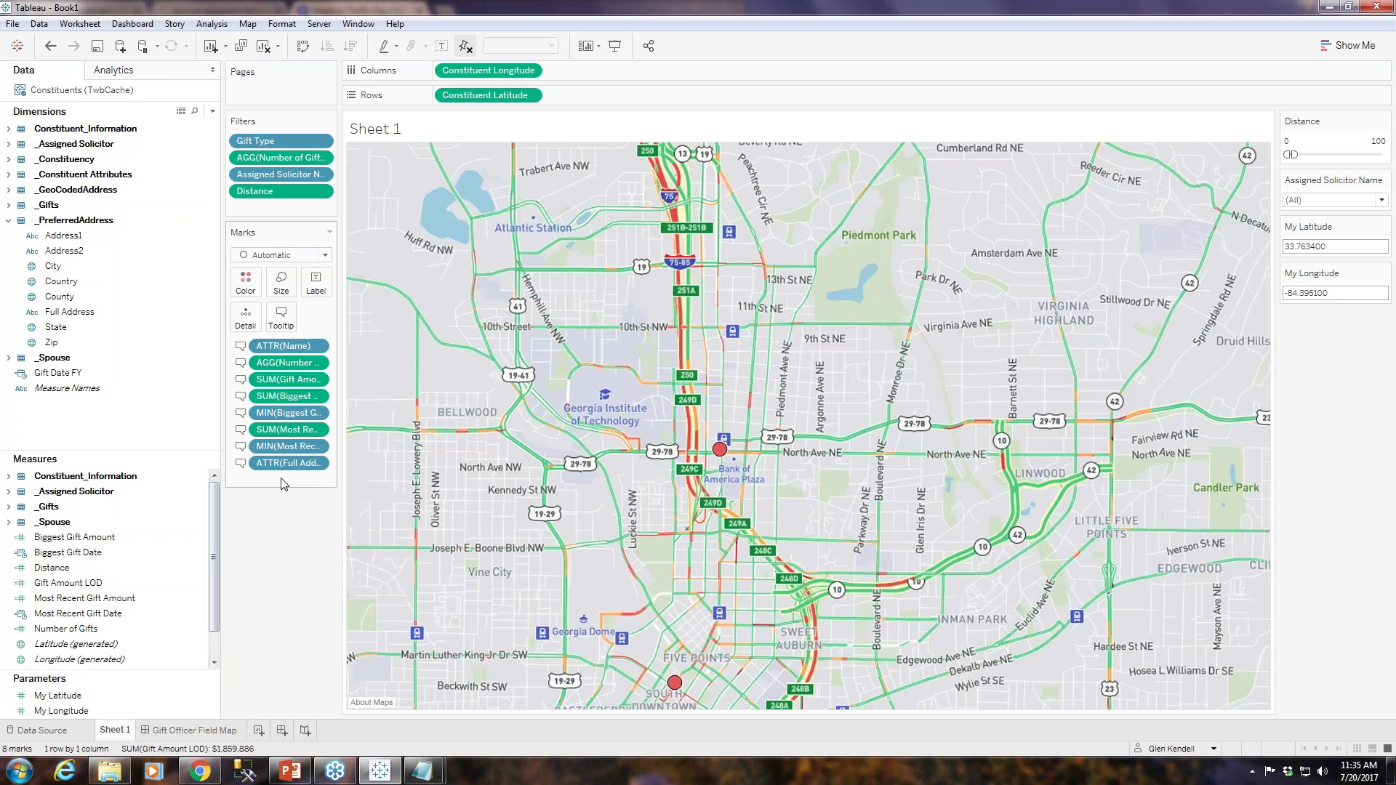
pyautogui.moveTo(67, 322); pyautogui.dragTo(245, 317)
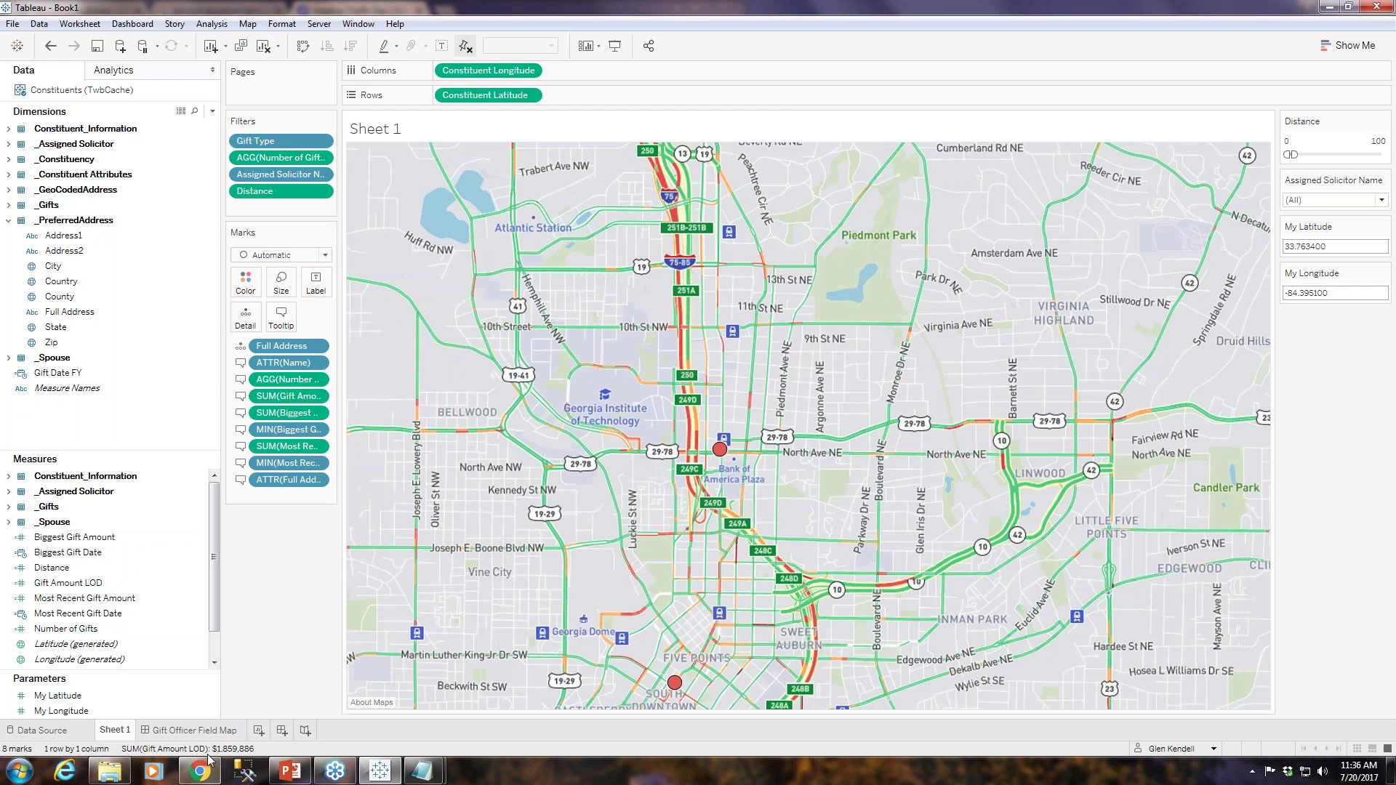
pyautogui.click(212, 729)
pyautogui.moveTo(469, 384)
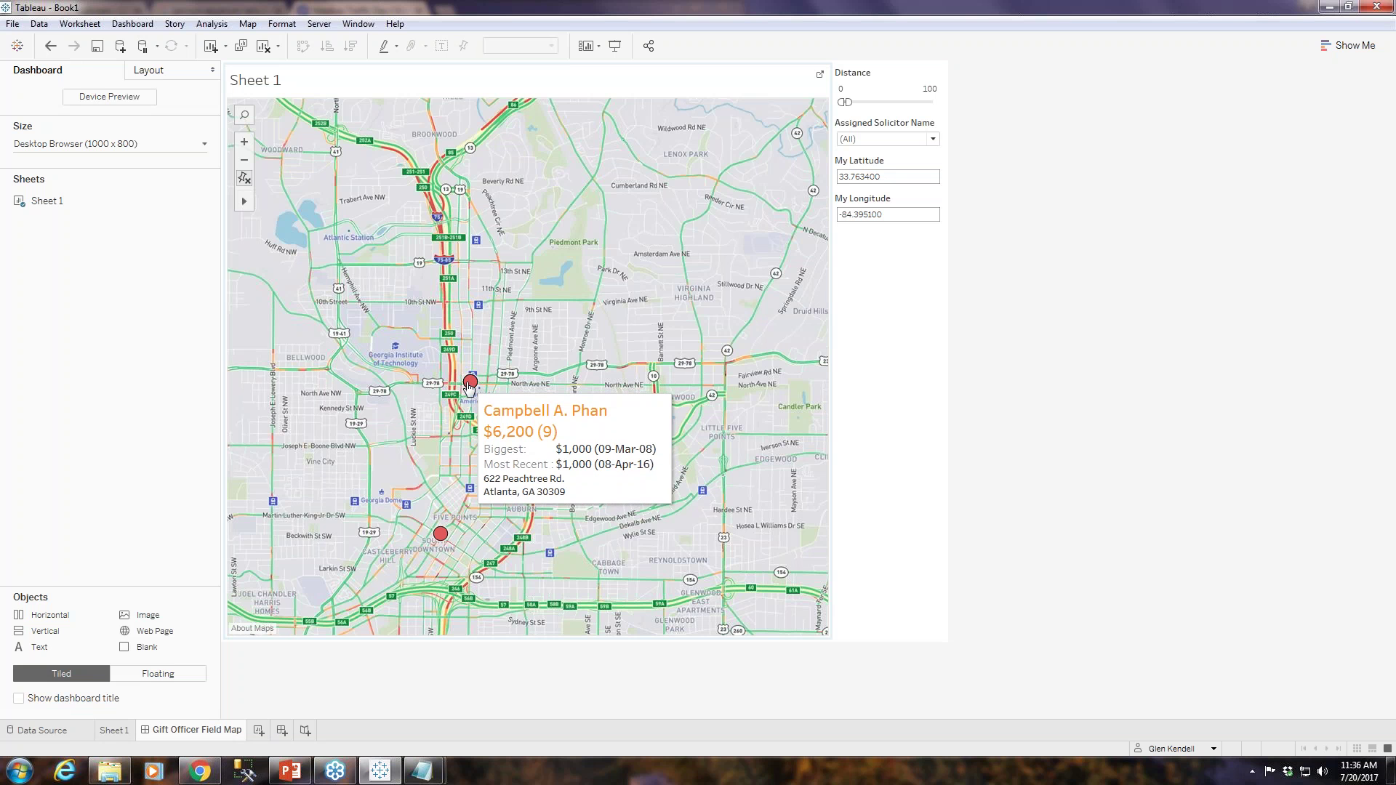
# Set Sheet 1's tooltips to On Hover, and check the midtown mark's tooltip on the Gift Officer Field Map dashboard.
pyautogui.click(114, 730)
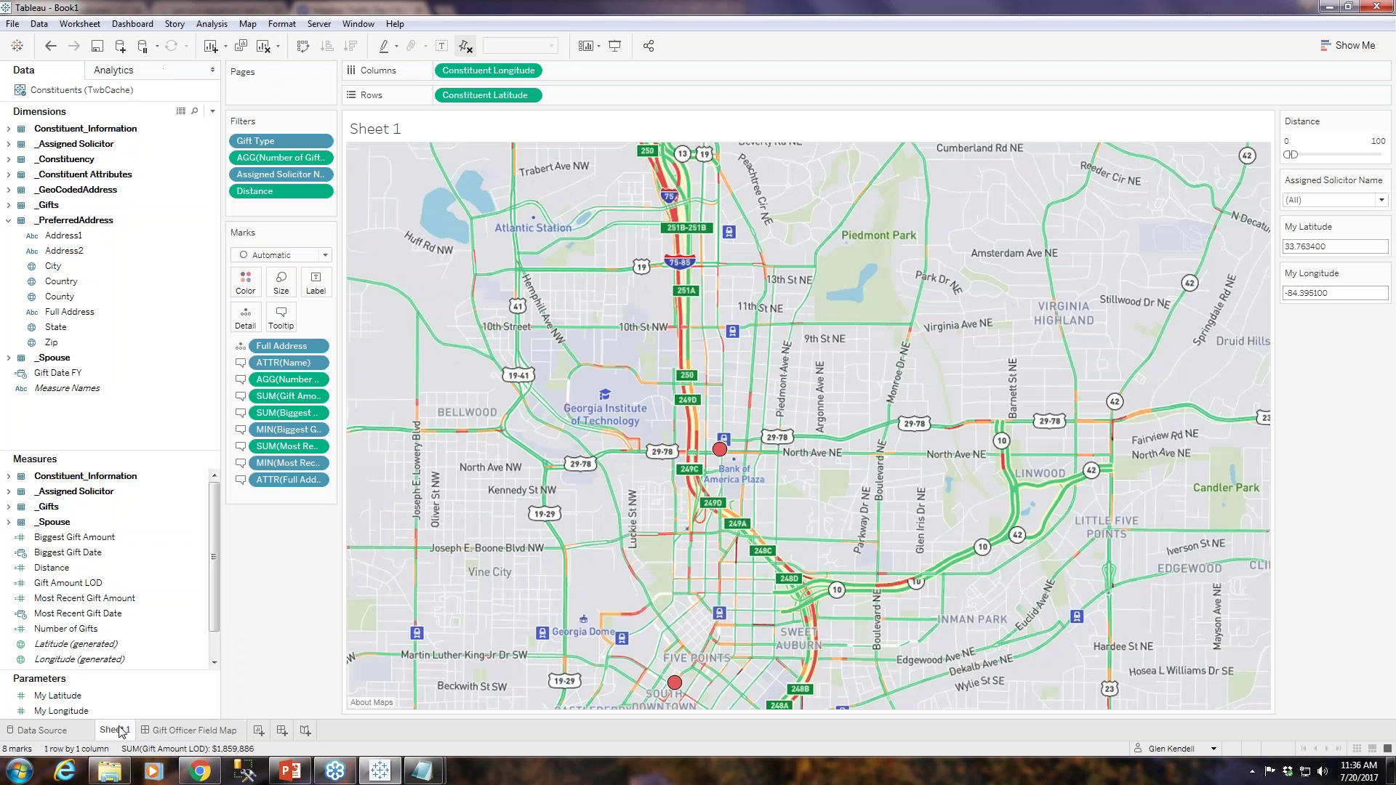
pyautogui.click(282, 317)
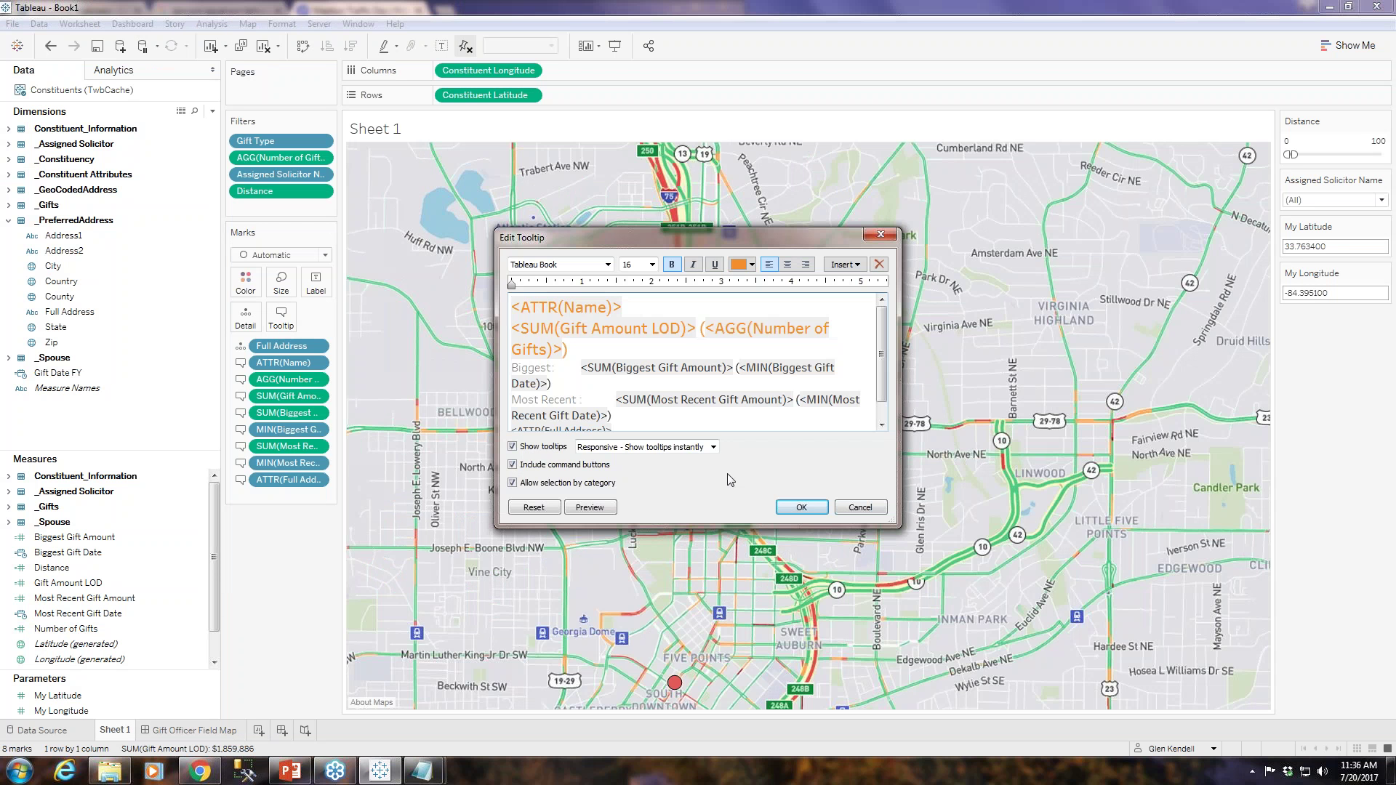
pyautogui.click(697, 449)
pyautogui.click(655, 475)
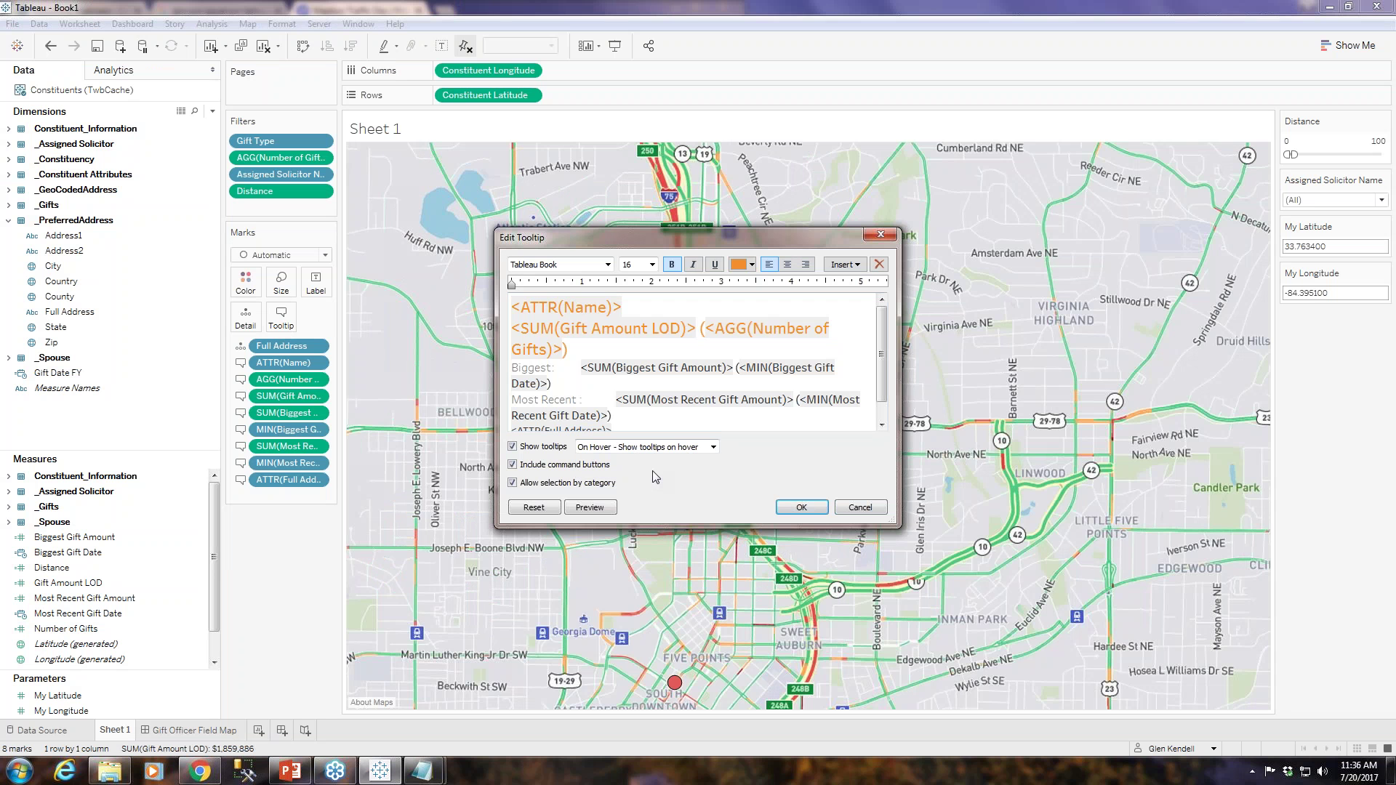
pyautogui.click(791, 506)
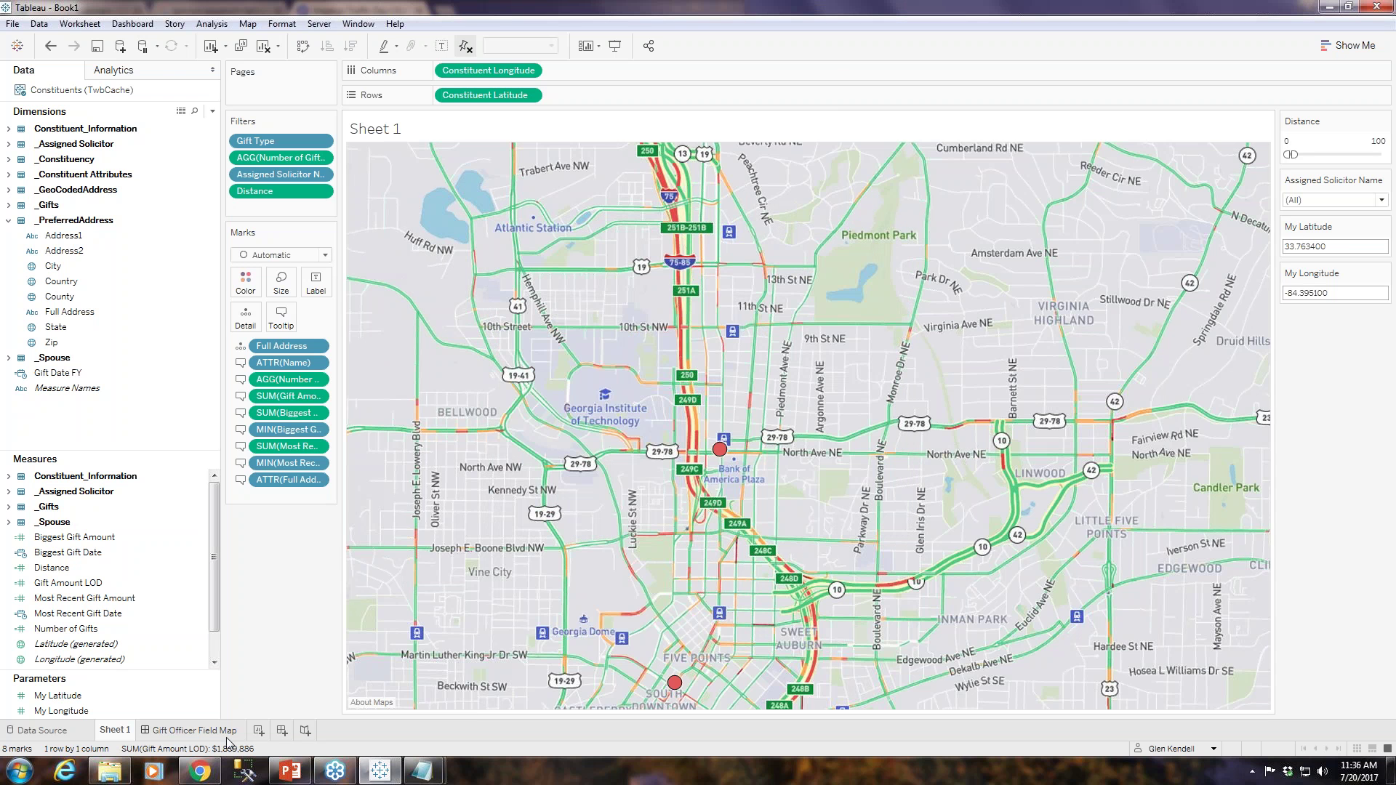
pyautogui.click(188, 730)
pyautogui.moveTo(470, 388)
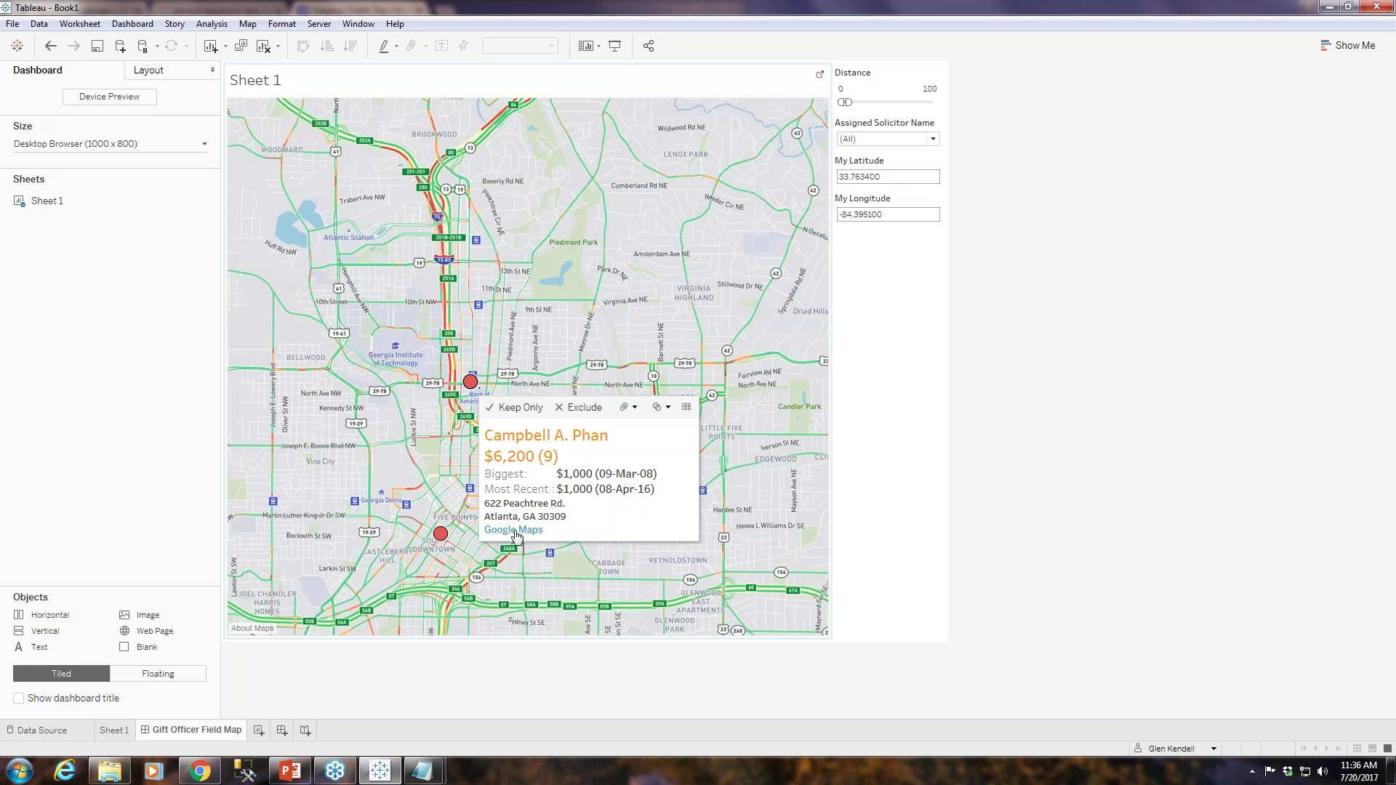
pyautogui.click(132, 24)
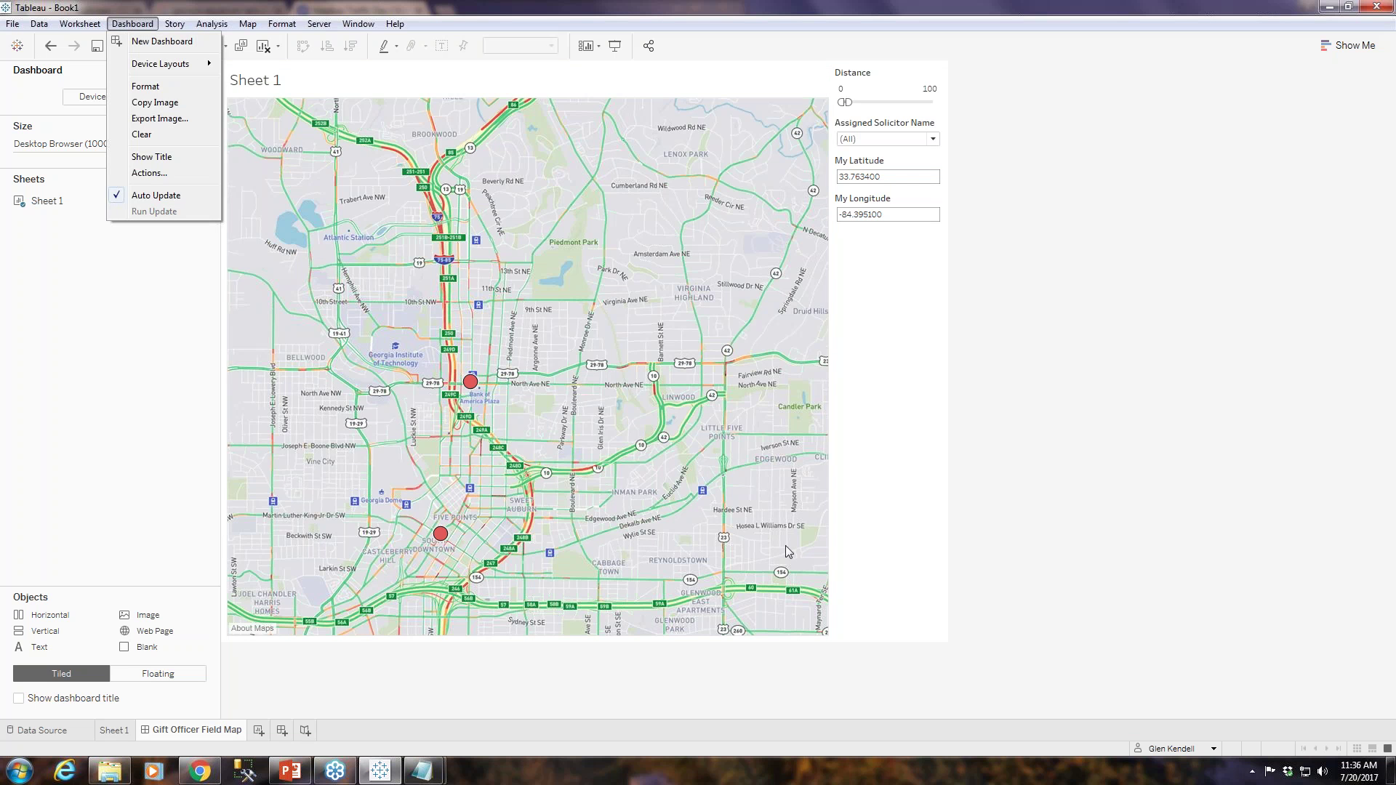
pyautogui.click(309, 502)
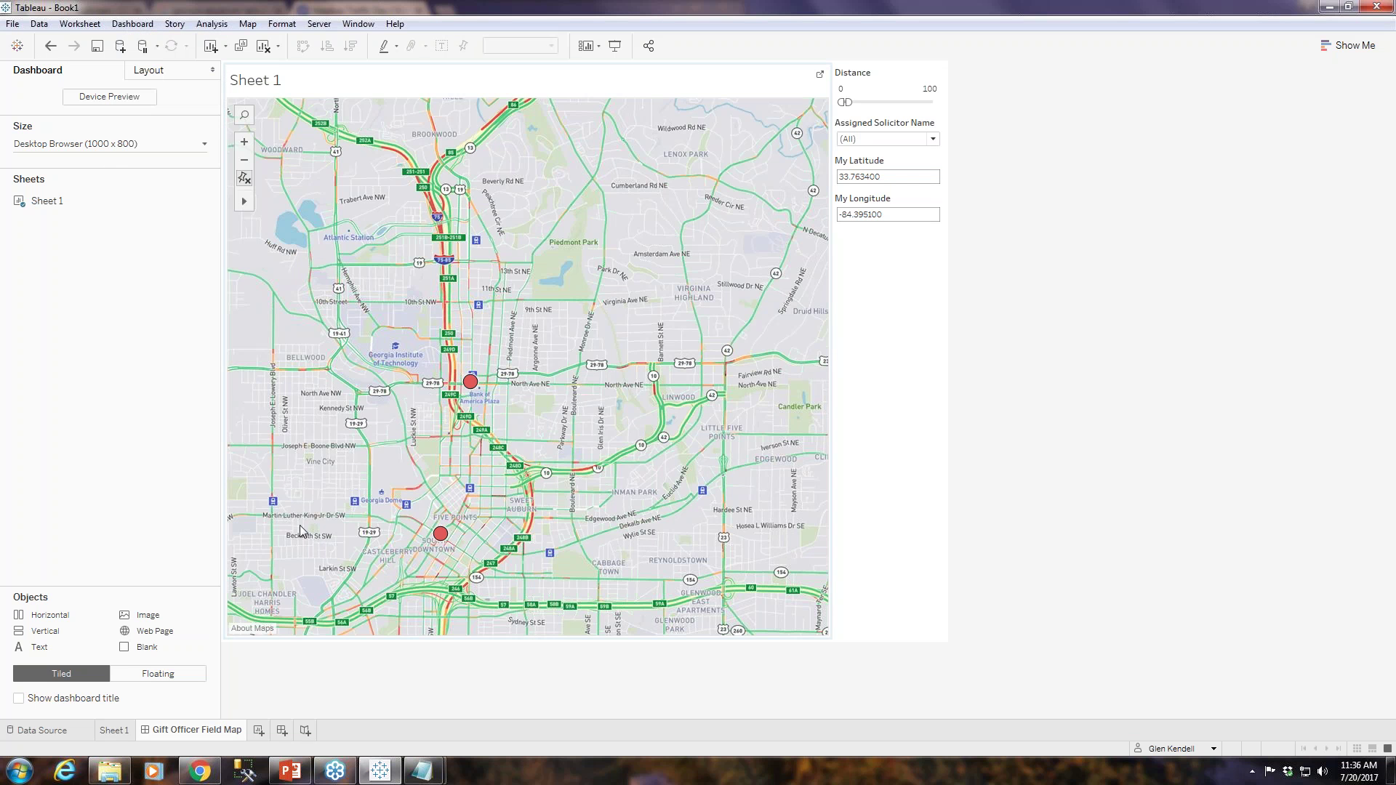
# Set Sheet 1's tooltips to Responsive - Show tooltips instantly, and return to the Gift Officer Field Map dashboard.
pyautogui.click(114, 731)
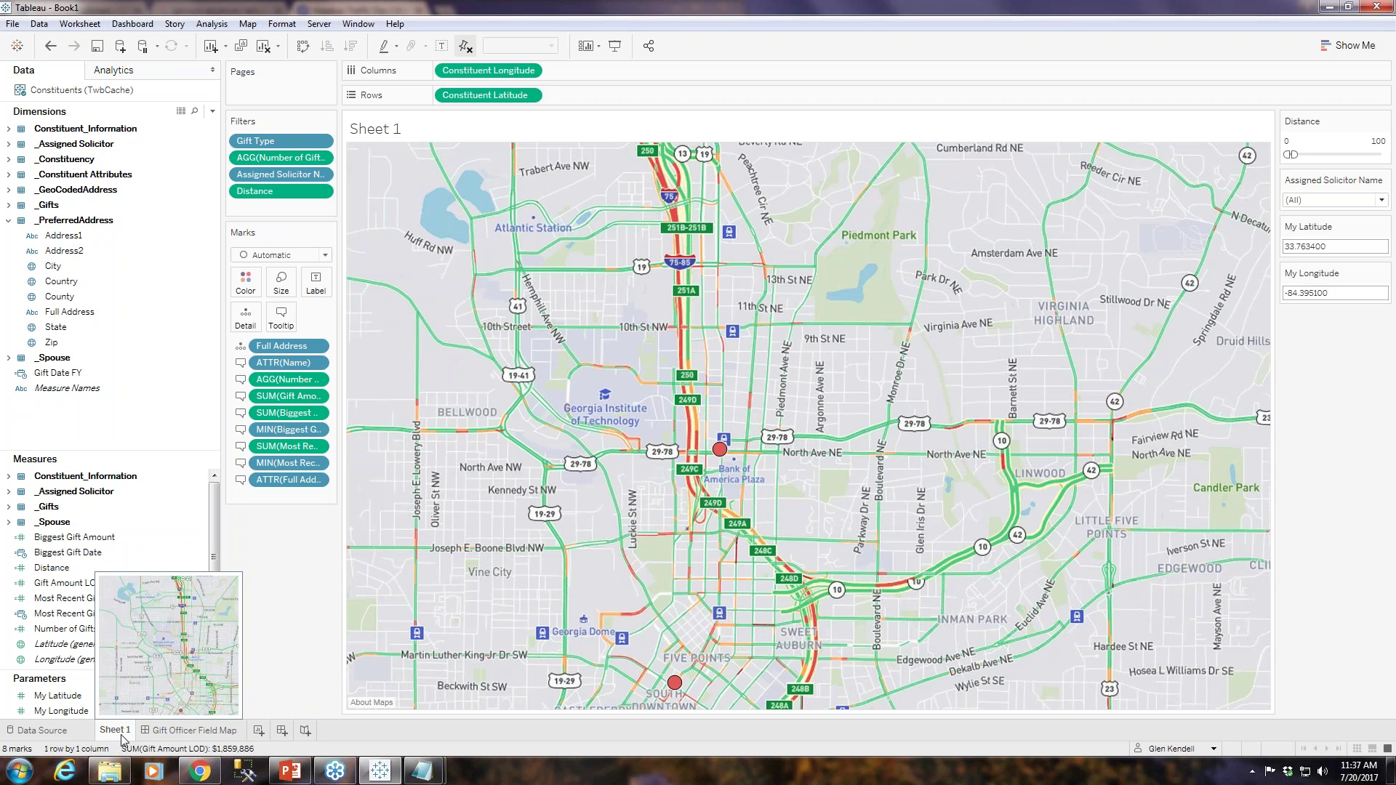
pyautogui.click(282, 316)
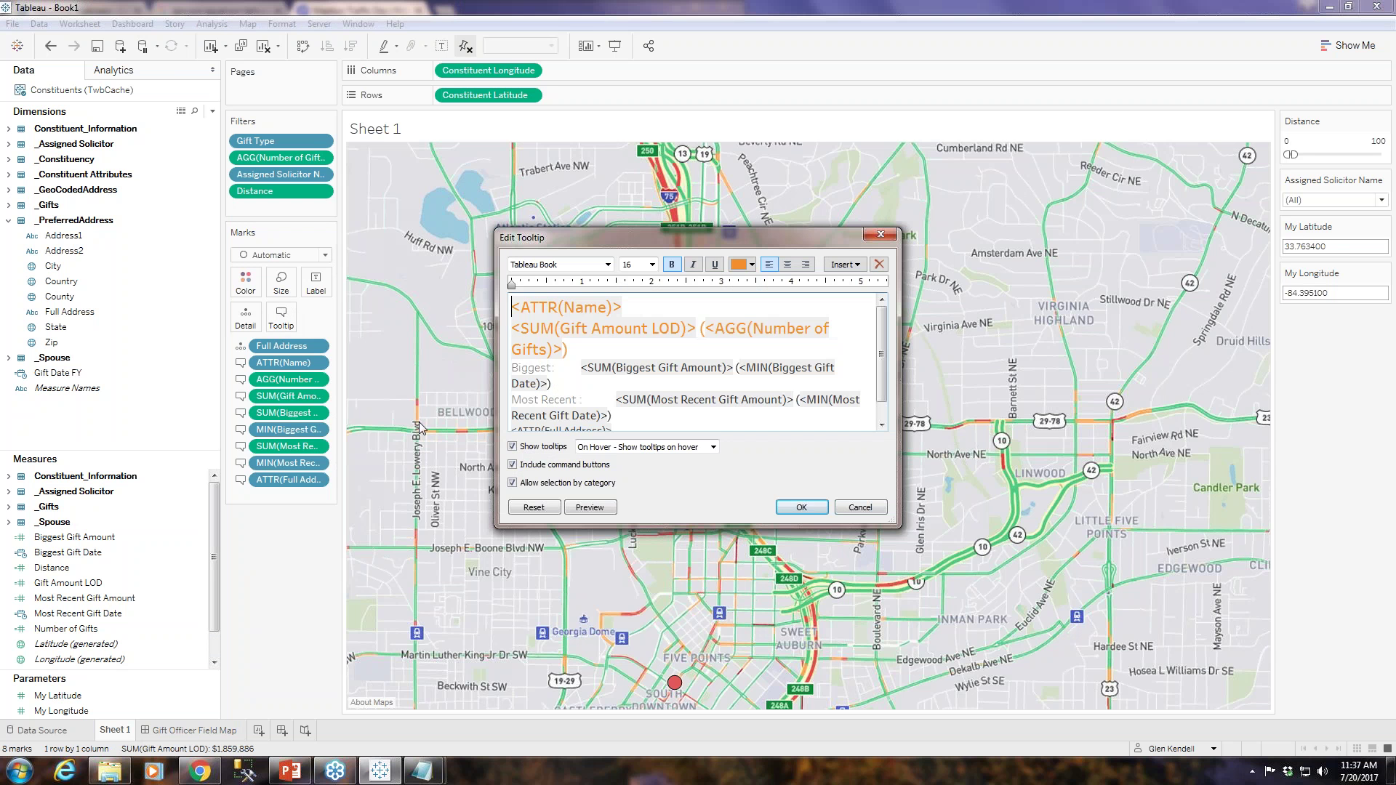
pyautogui.click(631, 447)
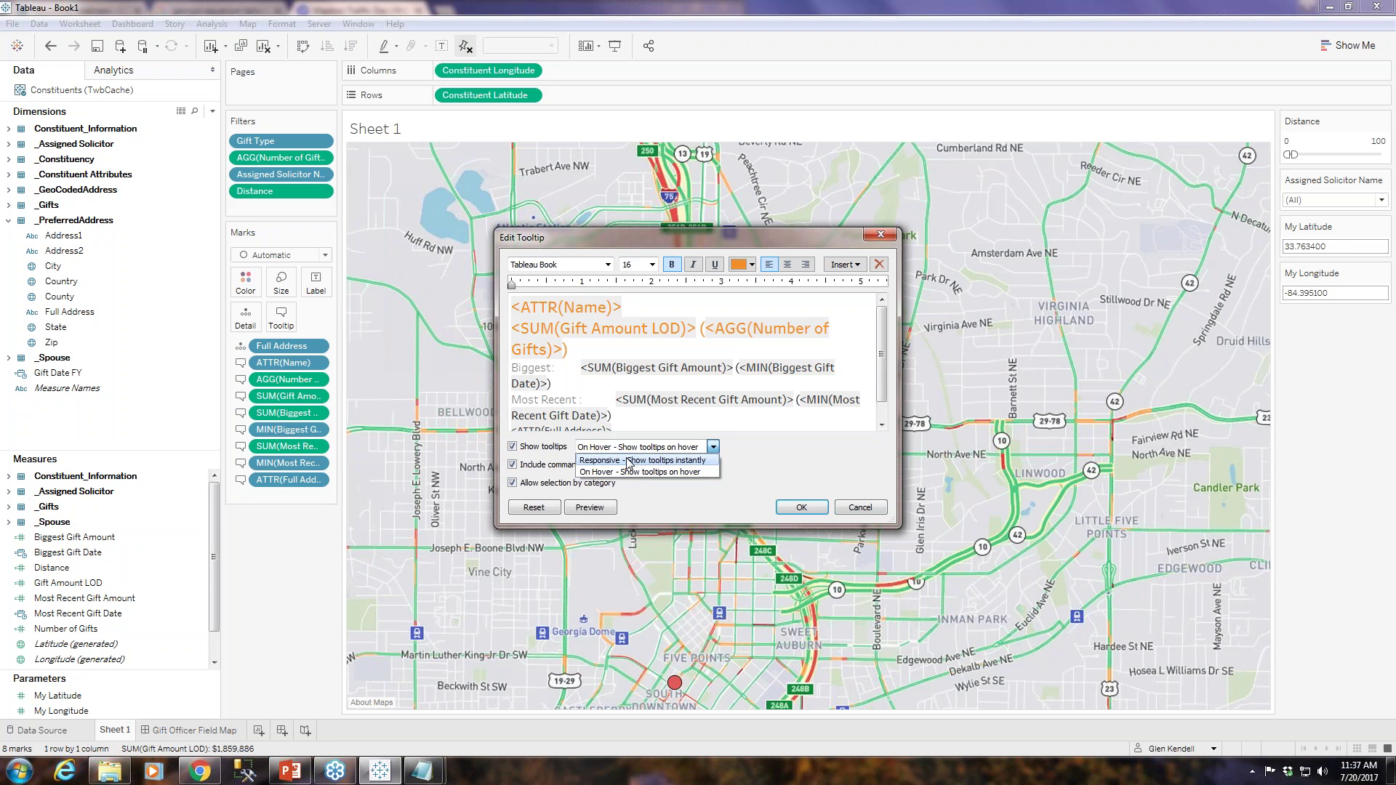
pyautogui.click(630, 461)
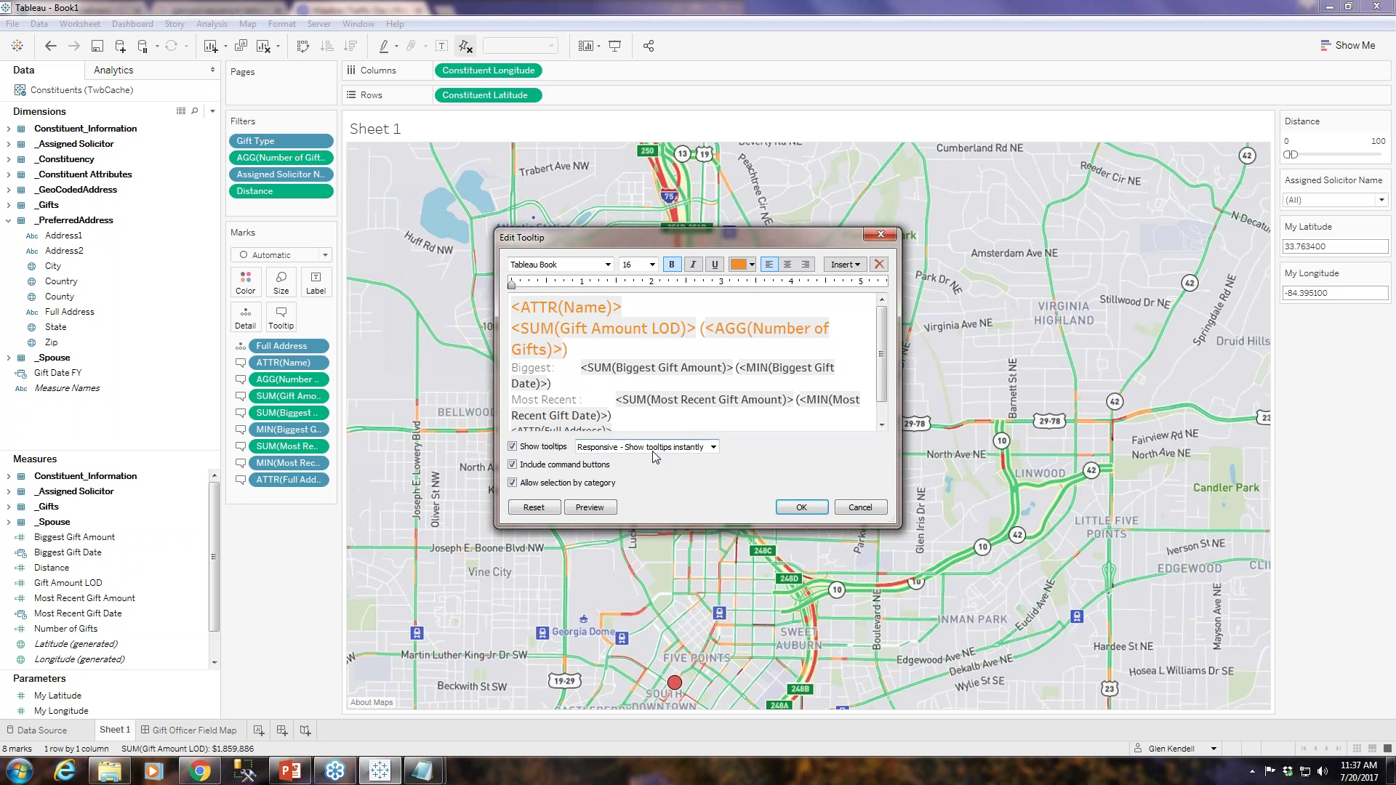
pyautogui.click(802, 507)
pyautogui.click(222, 727)
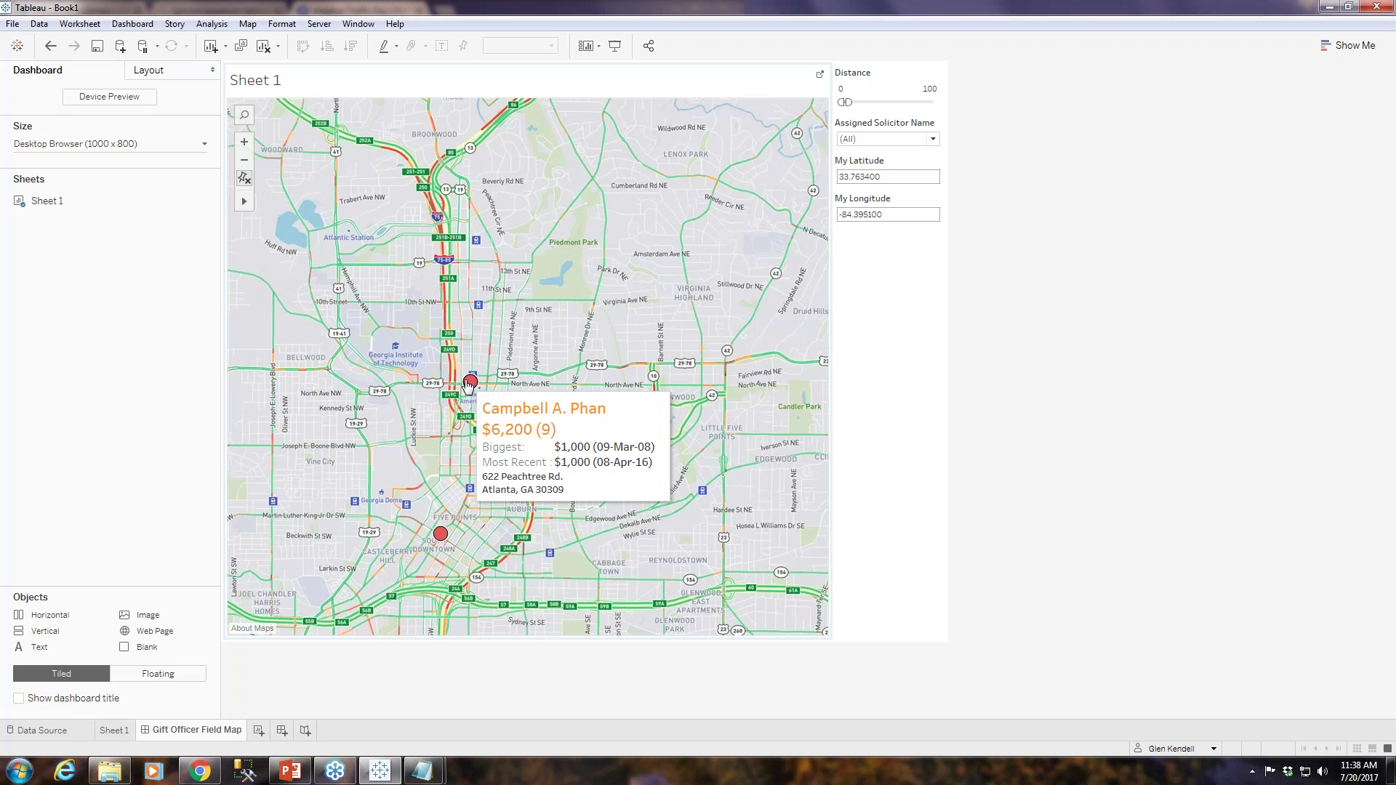
# Set Sheet 1's tooltips to On Hover - Show tooltips on hover, and return to the Gift Officer Field Map dashboard.
pyautogui.click(469, 383)
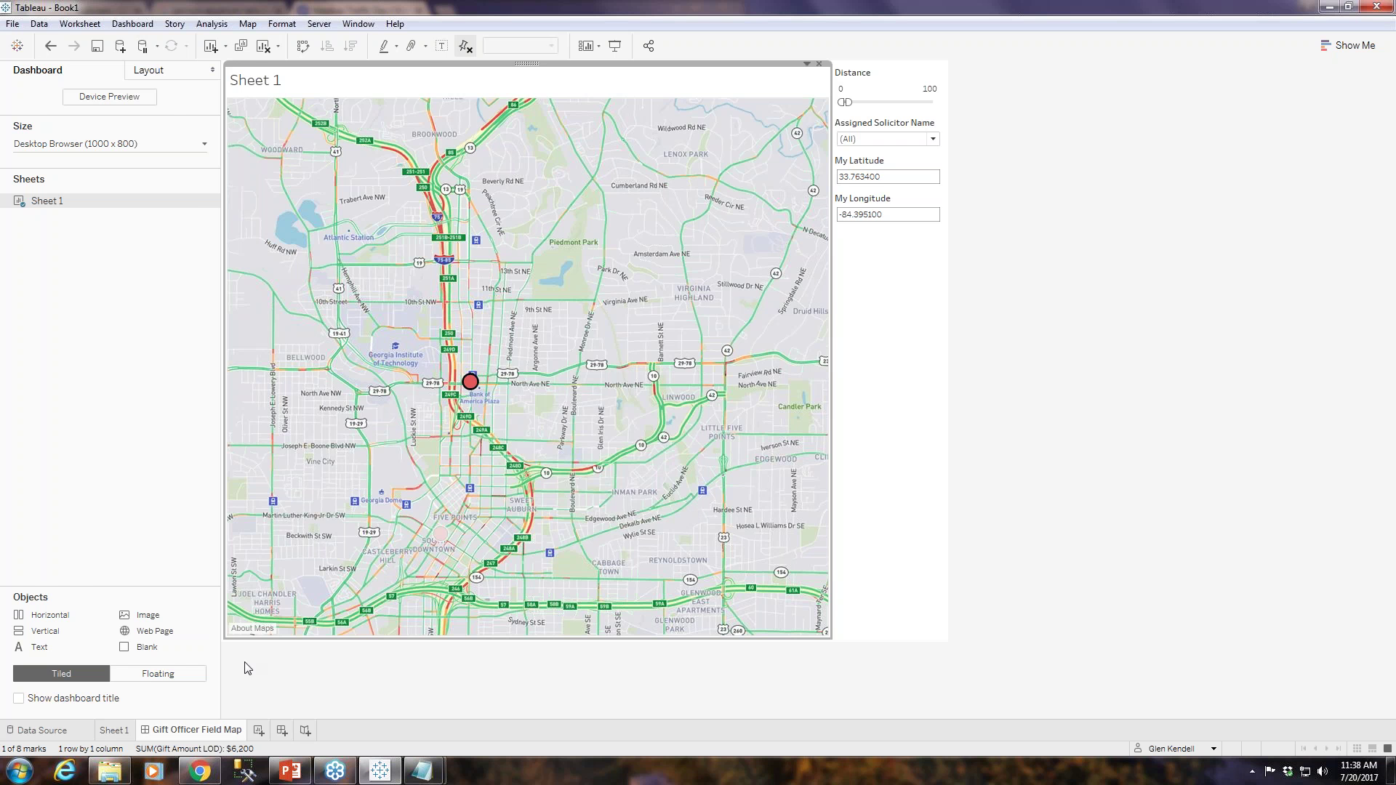
pyautogui.click(122, 733)
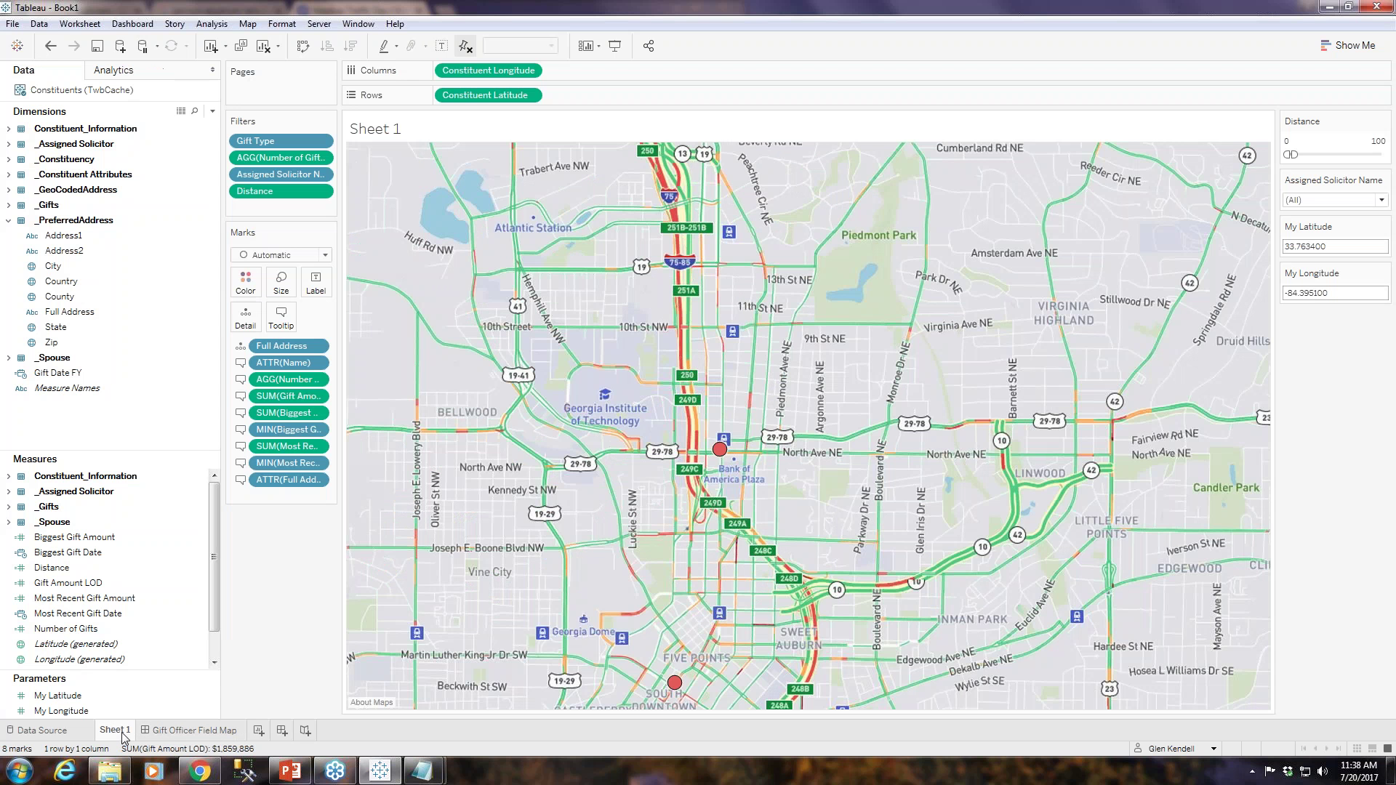
pyautogui.click(281, 314)
pyautogui.click(603, 448)
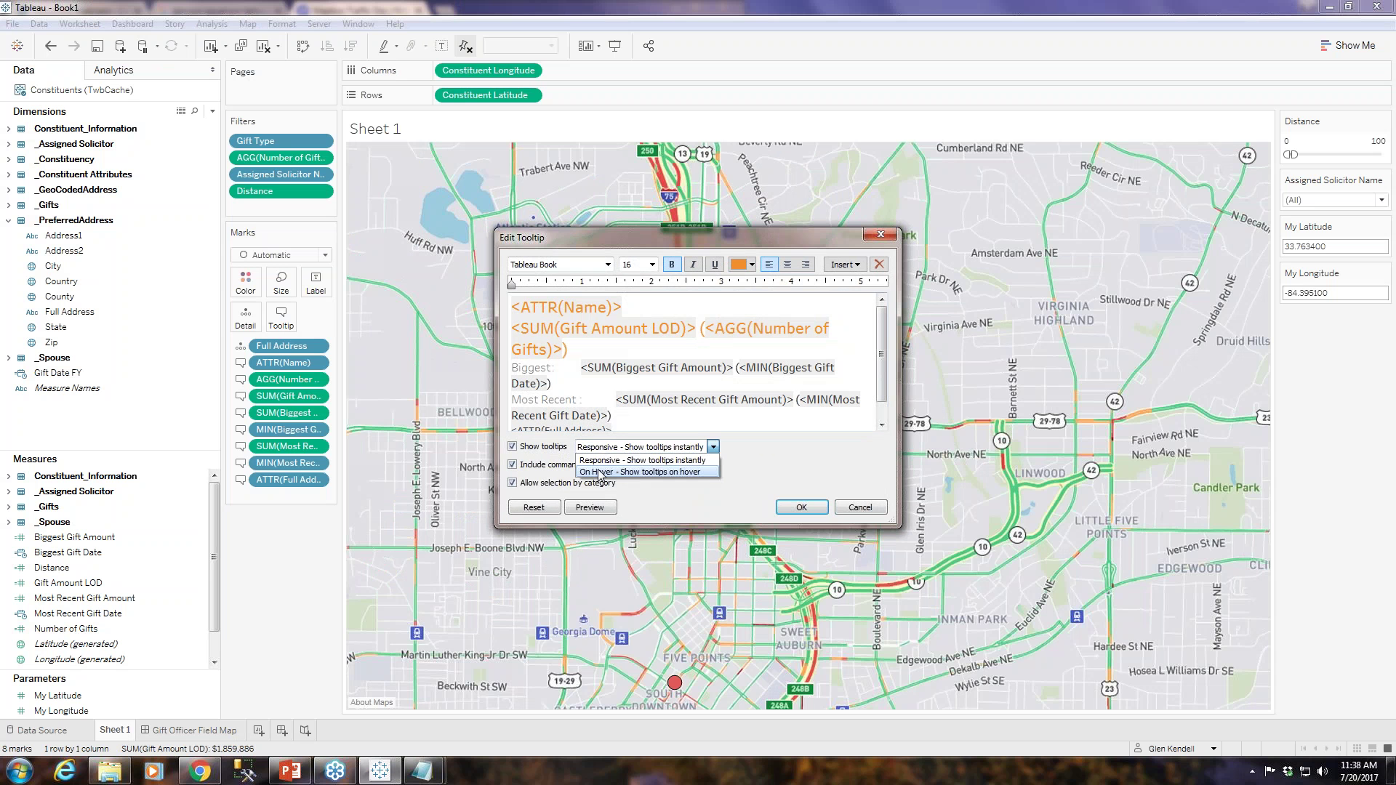
pyautogui.click(600, 473)
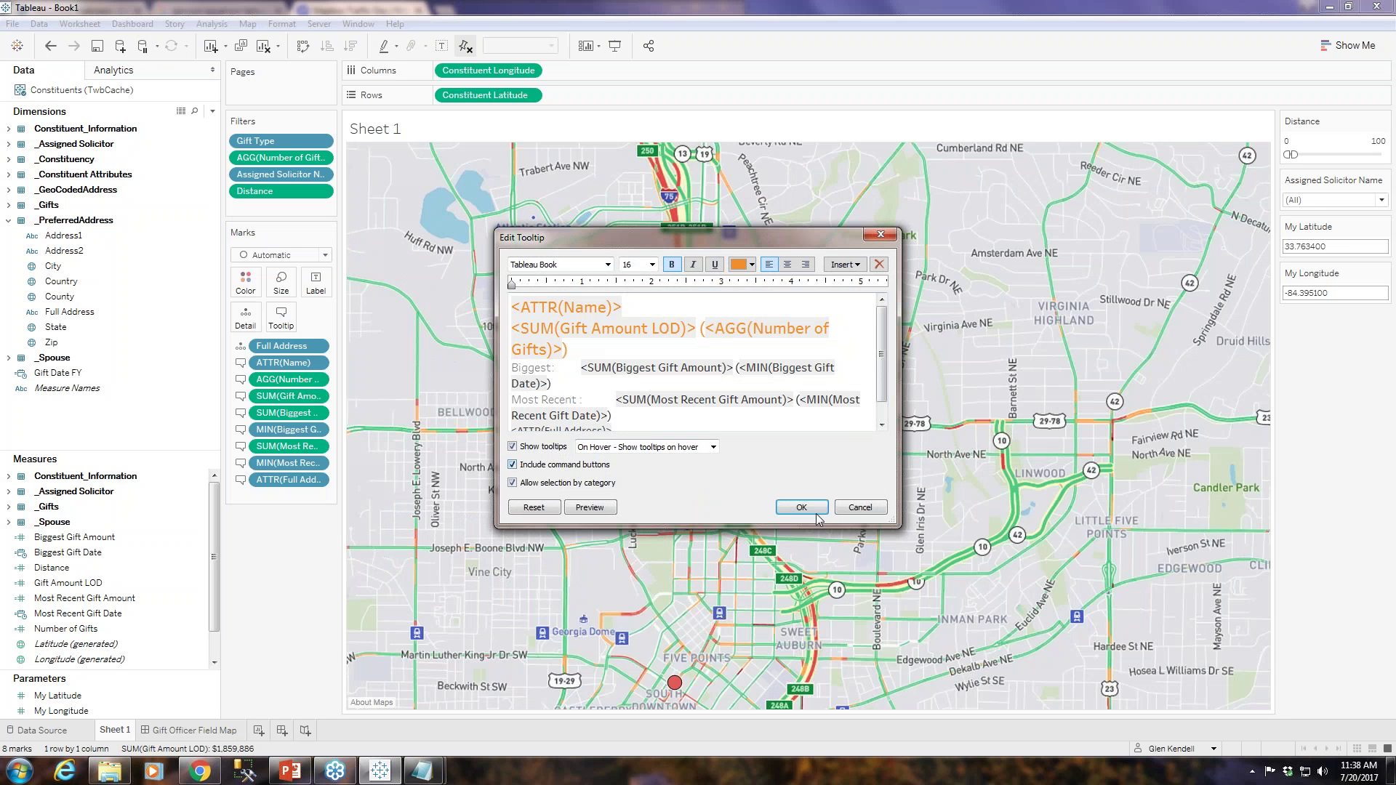
pyautogui.click(802, 508)
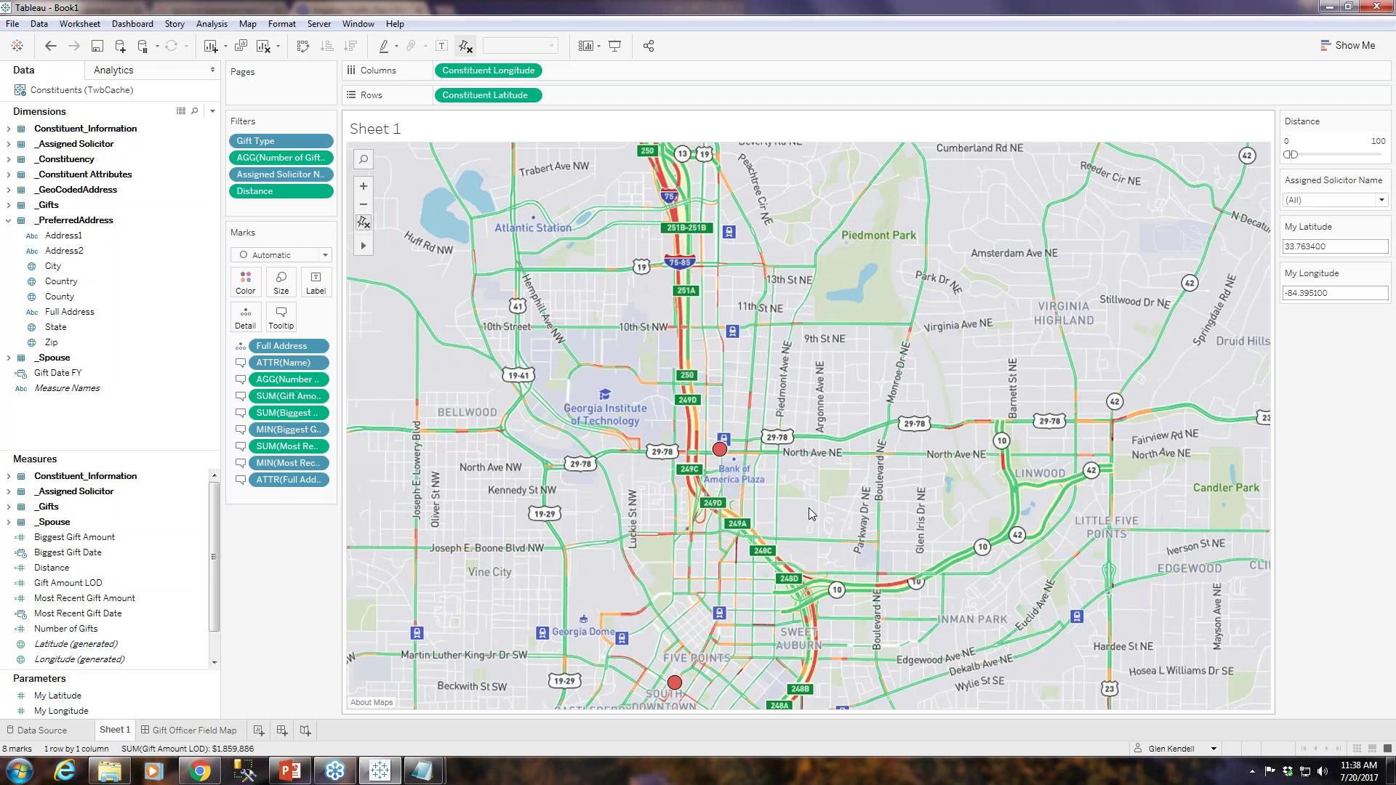
pyautogui.click(205, 735)
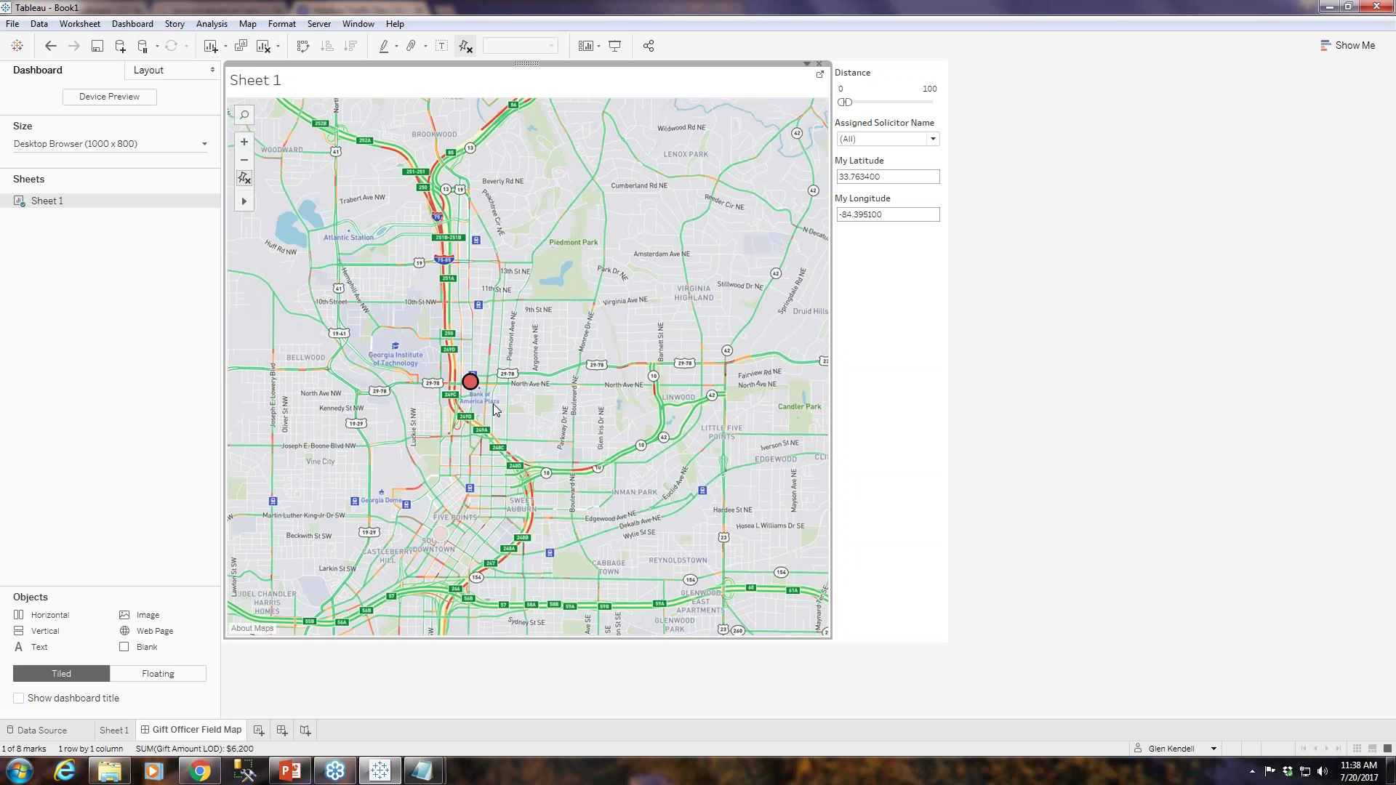
# Follow the midtown mark's Google Maps link, open directions to the address, and return to the Tableau dashboard.
pyautogui.moveTo(472, 384)
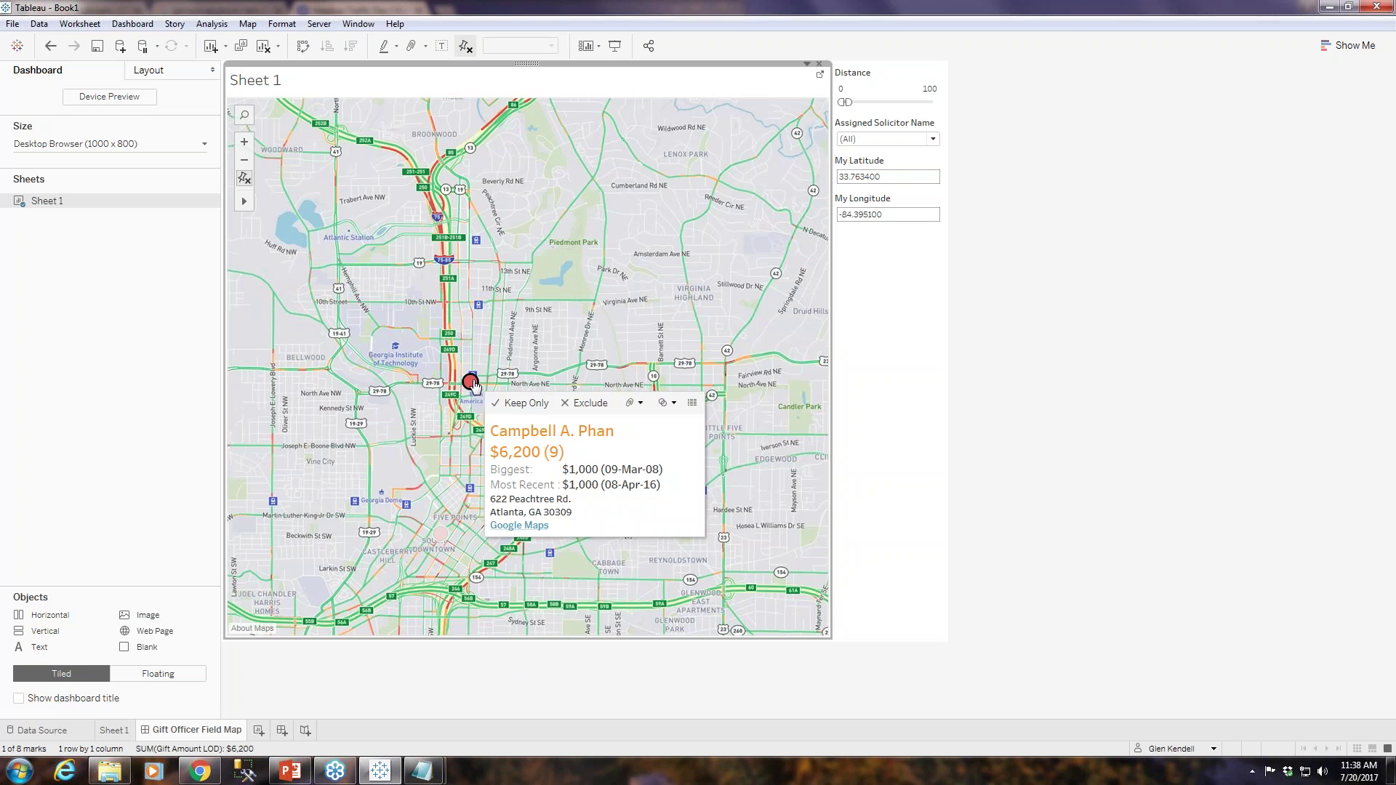
pyautogui.click(509, 531)
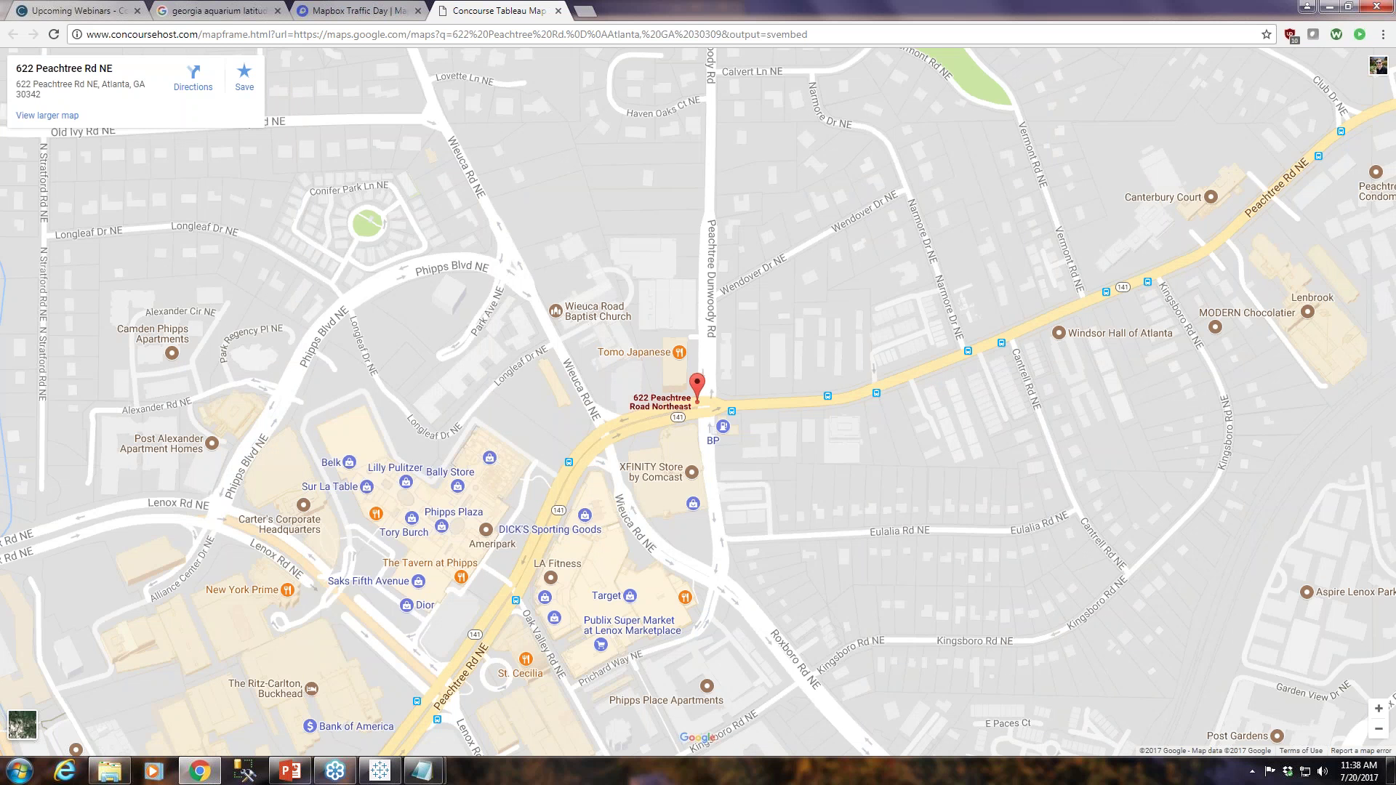
pyautogui.click(198, 76)
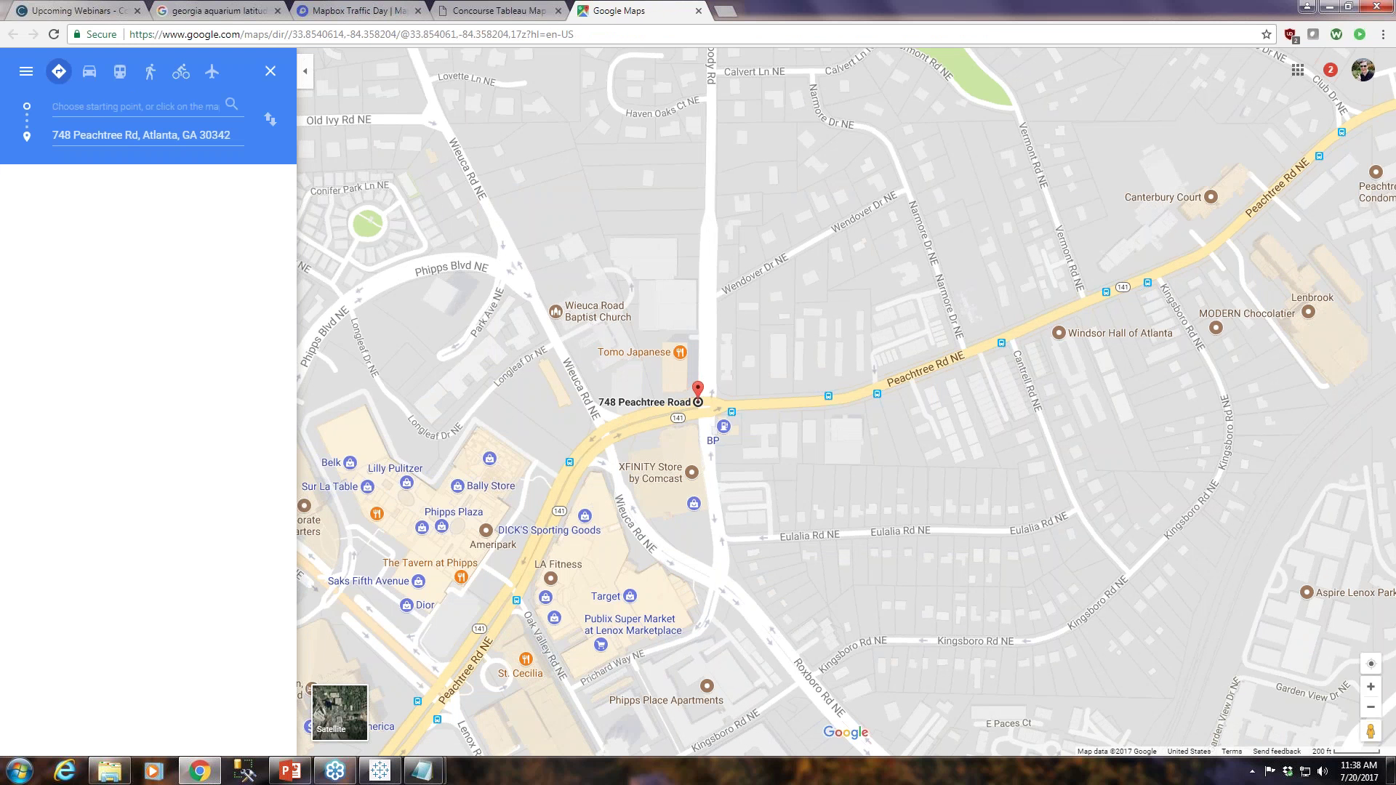
pyautogui.click(491, 12)
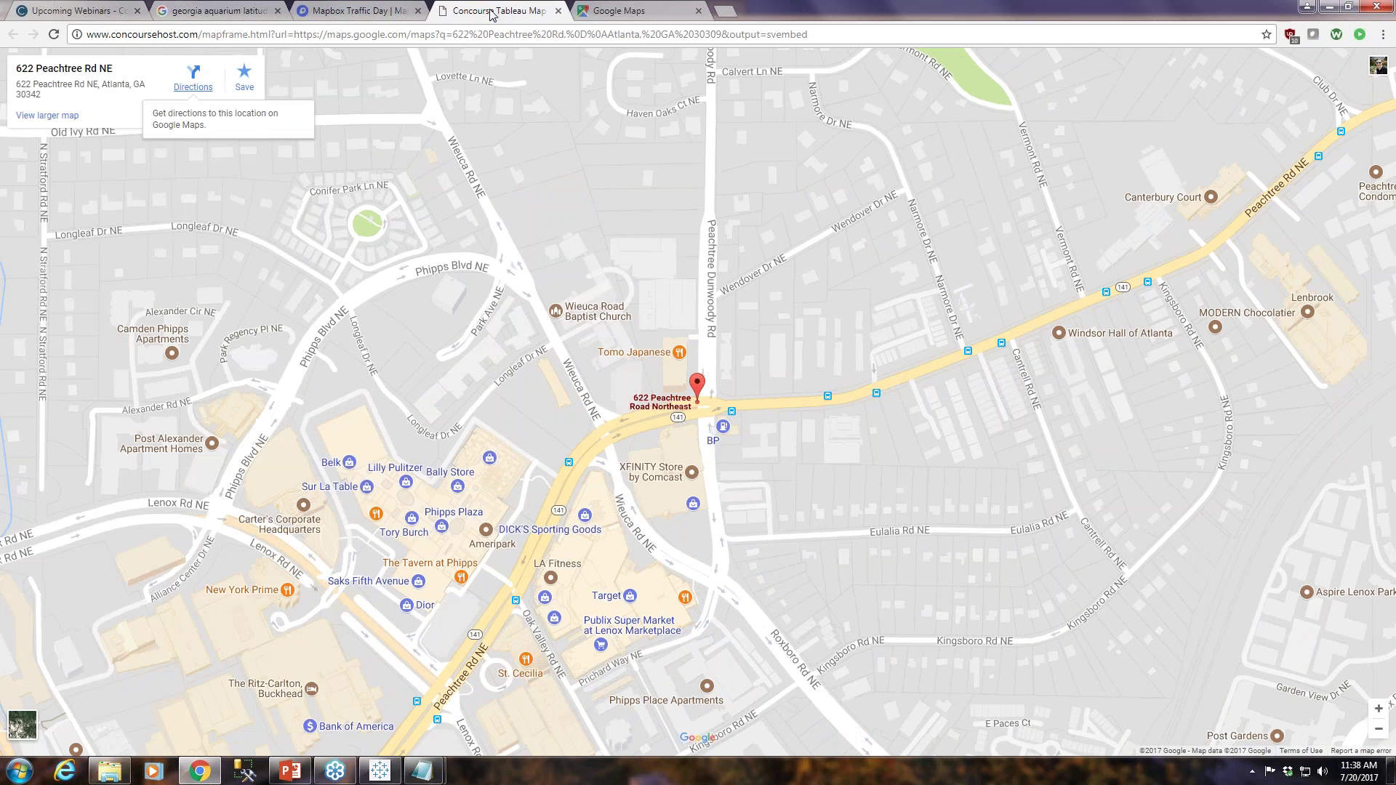
pyautogui.click(379, 771)
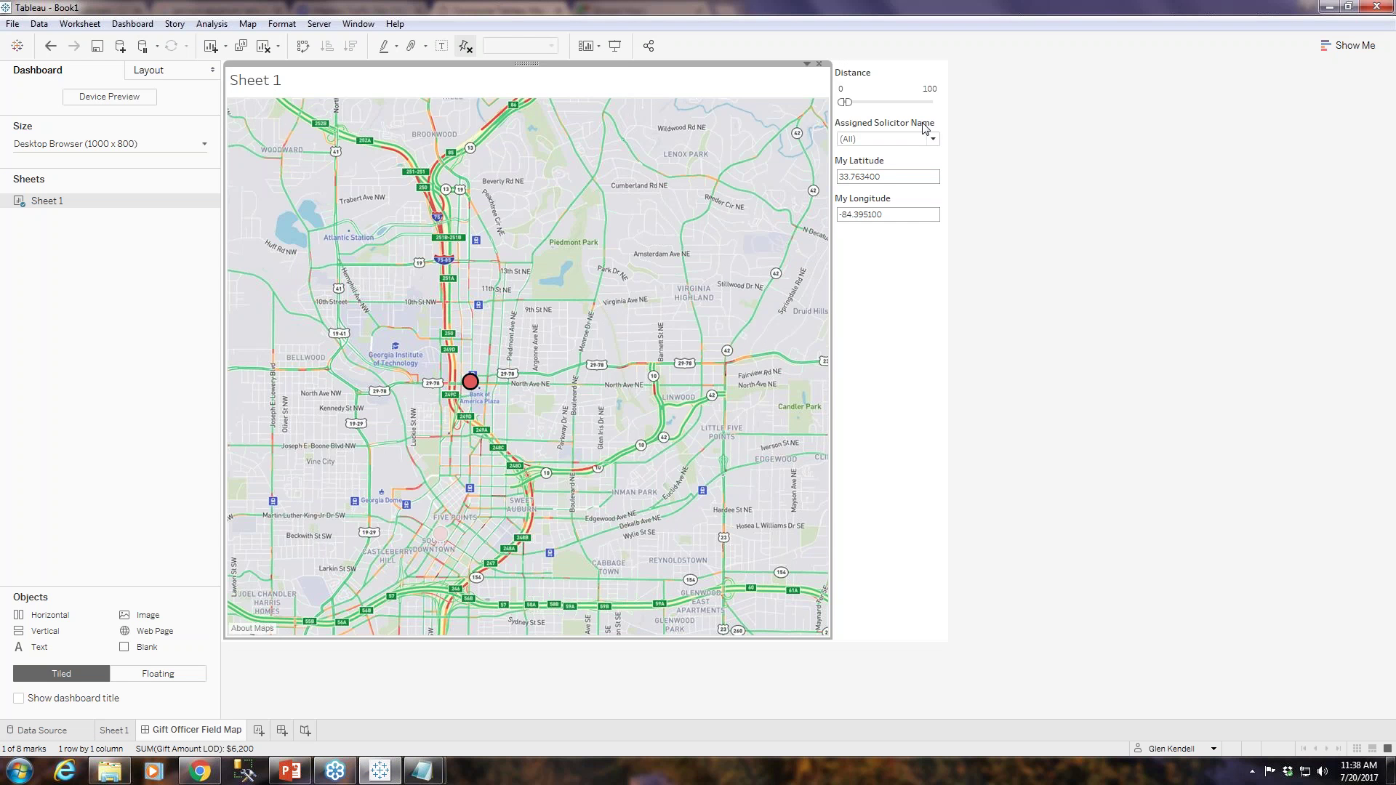
# Remove Sheet 1 from the dashboard, add it back, and hide its sheet title.
pyautogui.click(819, 63)
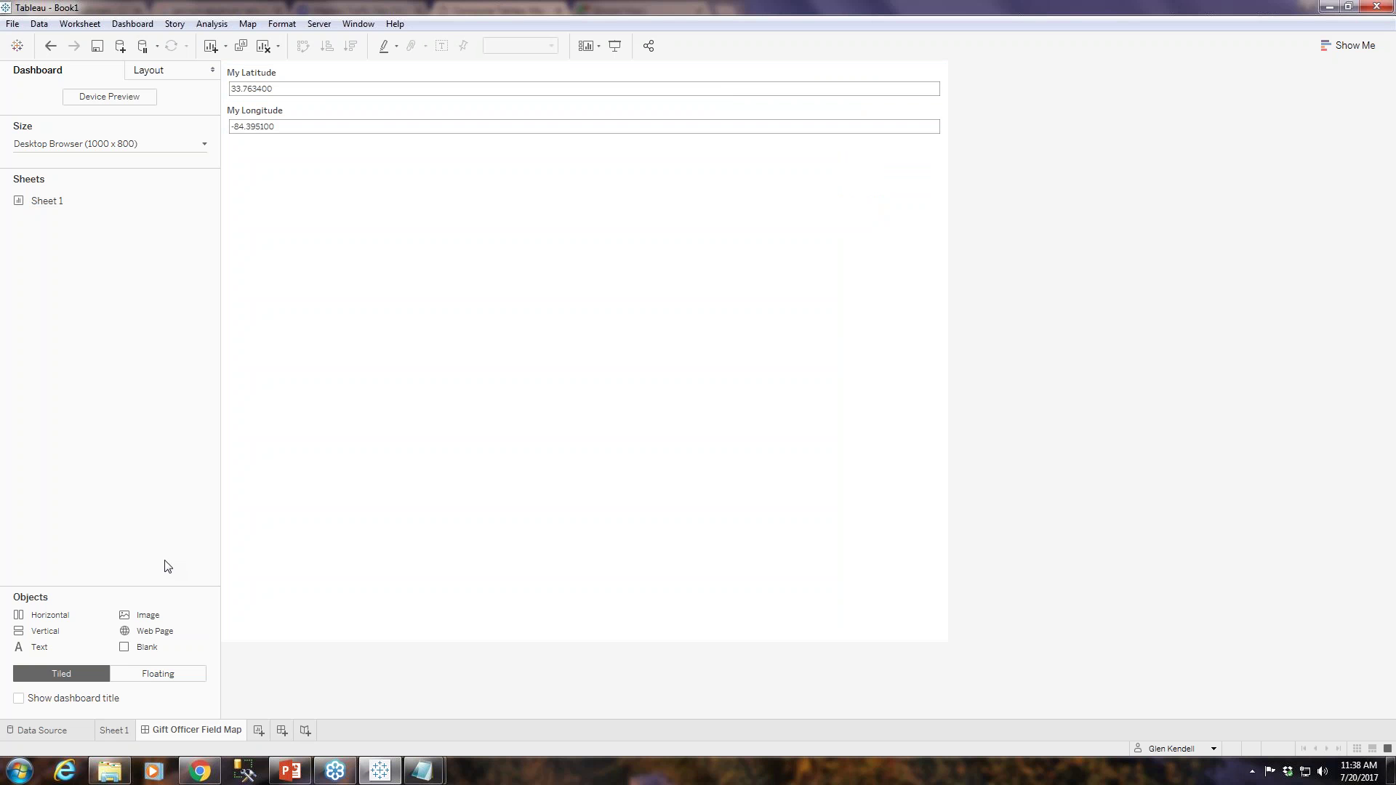
pyautogui.doubleClick(65, 208)
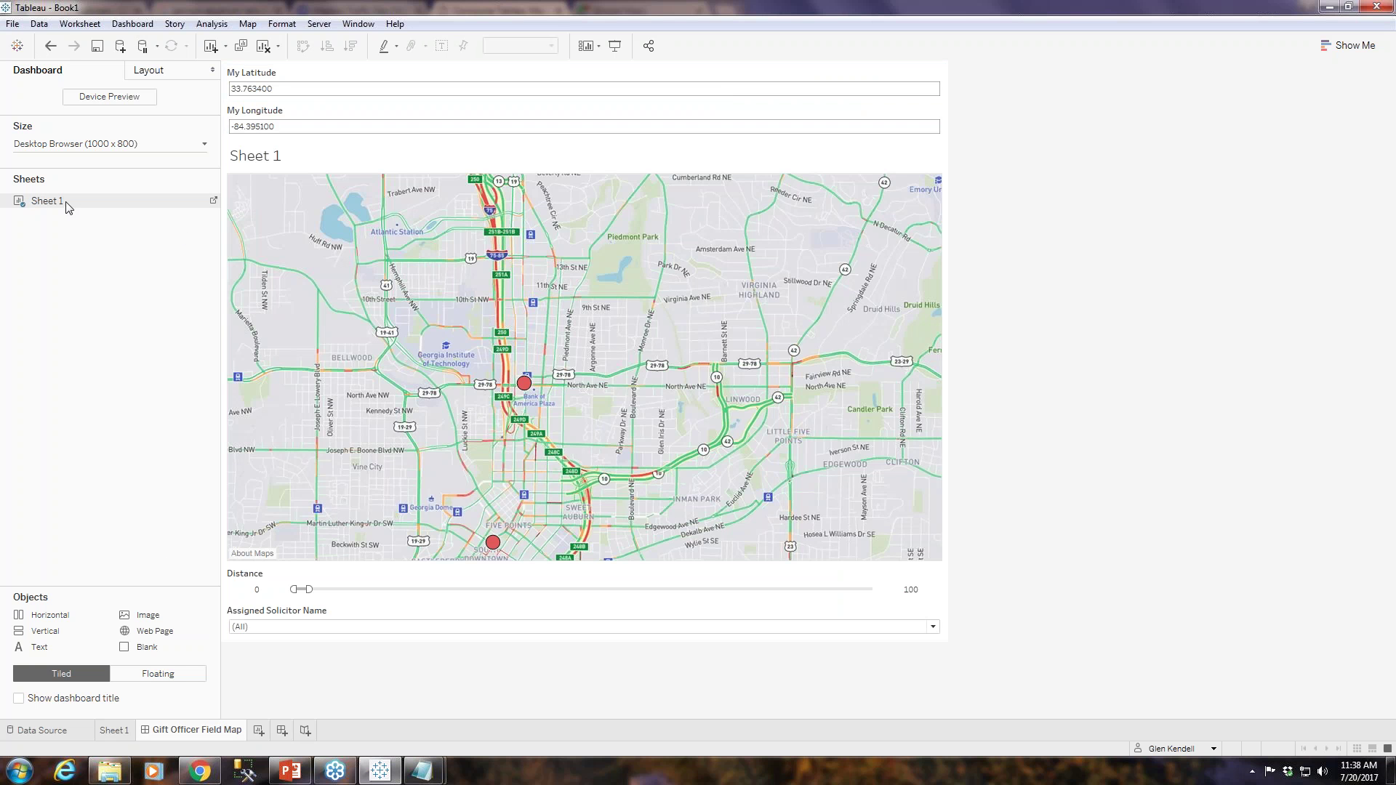
pyautogui.rightClick(269, 163)
pyautogui.click(298, 204)
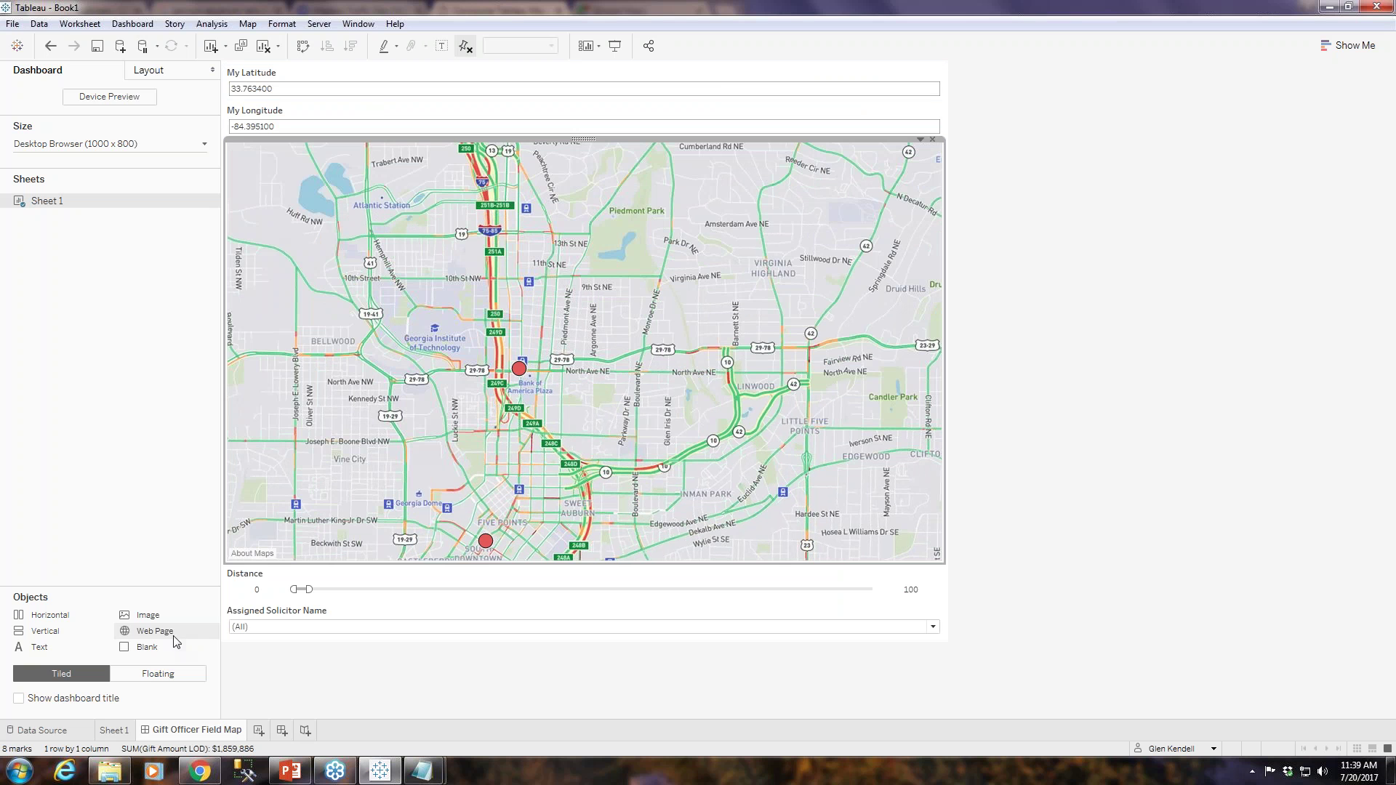
# Show the dashboard title and format it as bold, orange, 24-point, centered text.
pyautogui.click(146, 26)
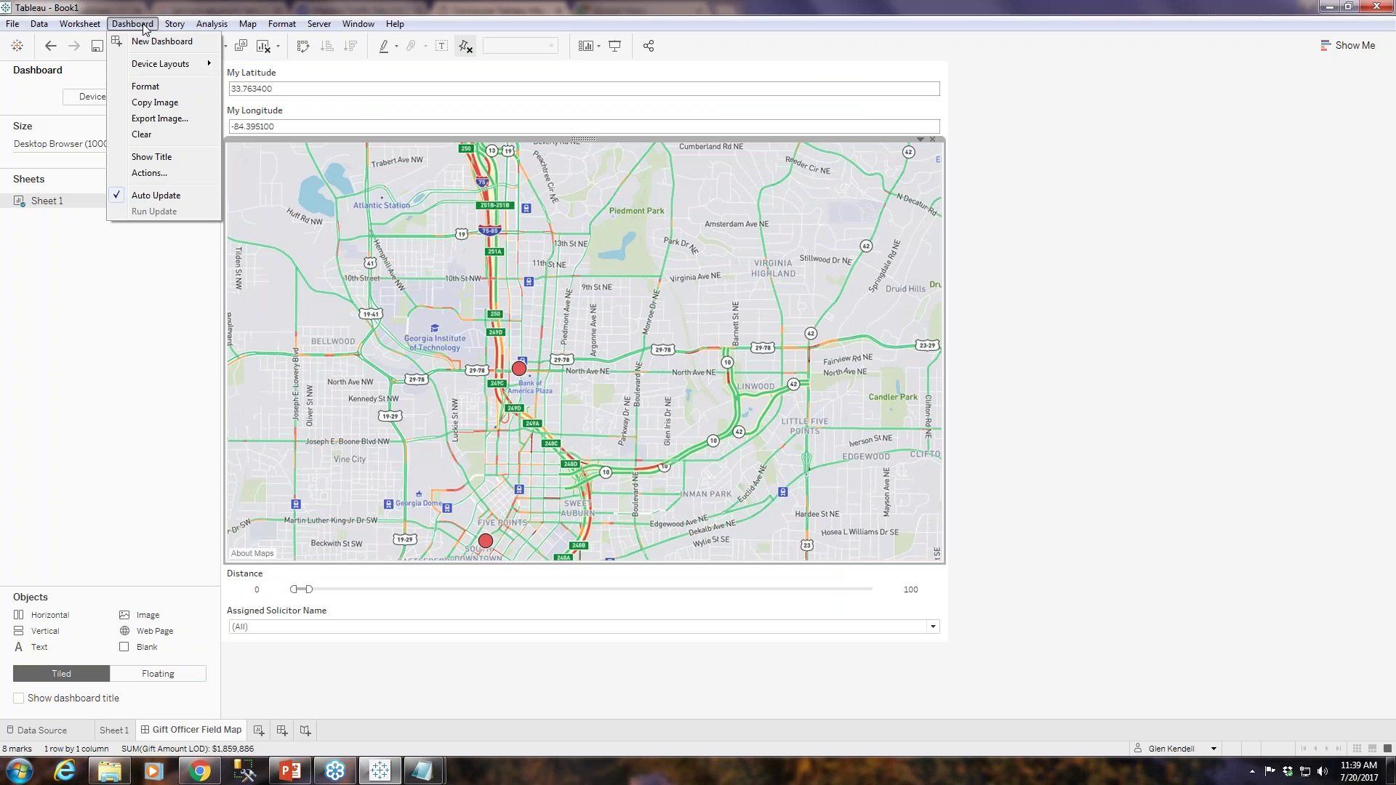
pyautogui.click(156, 161)
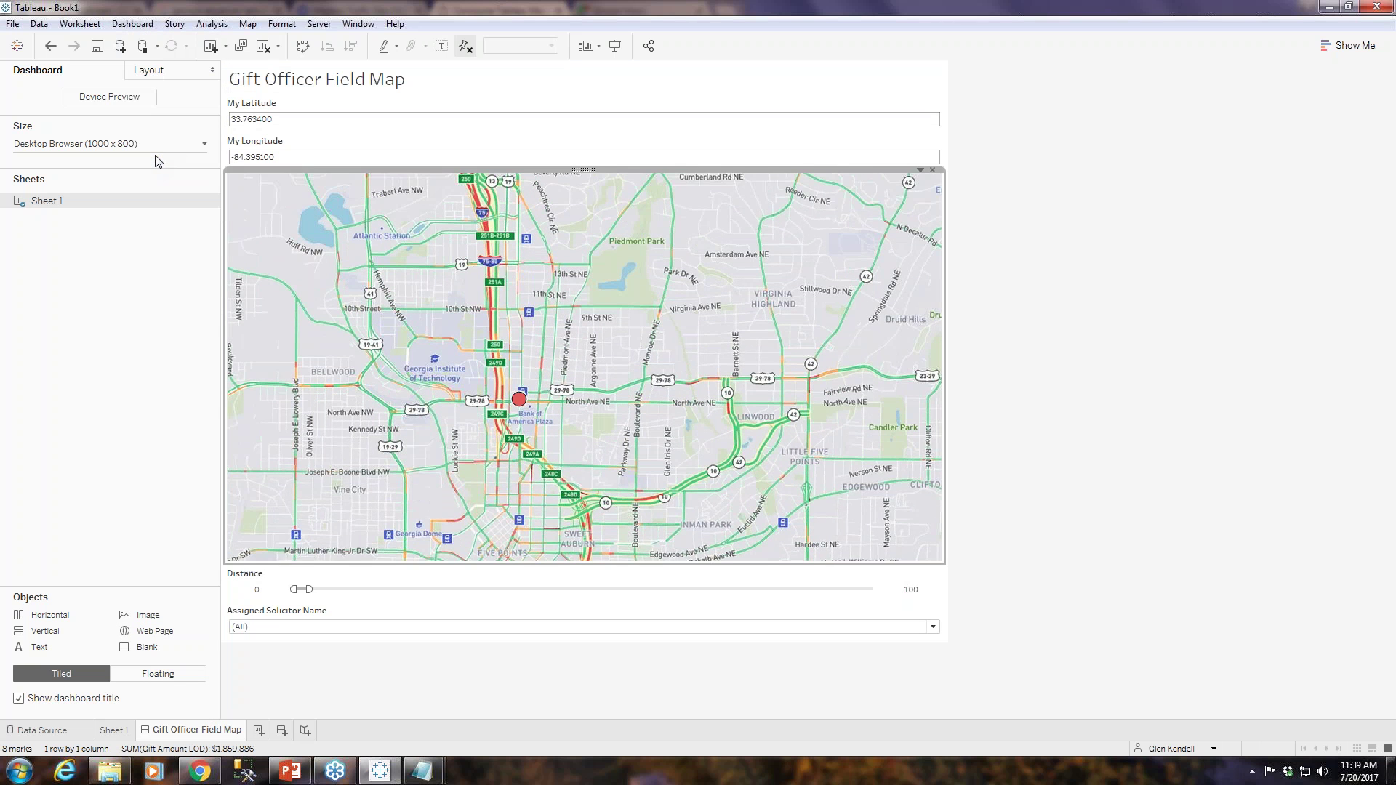
pyautogui.rightClick(327, 82)
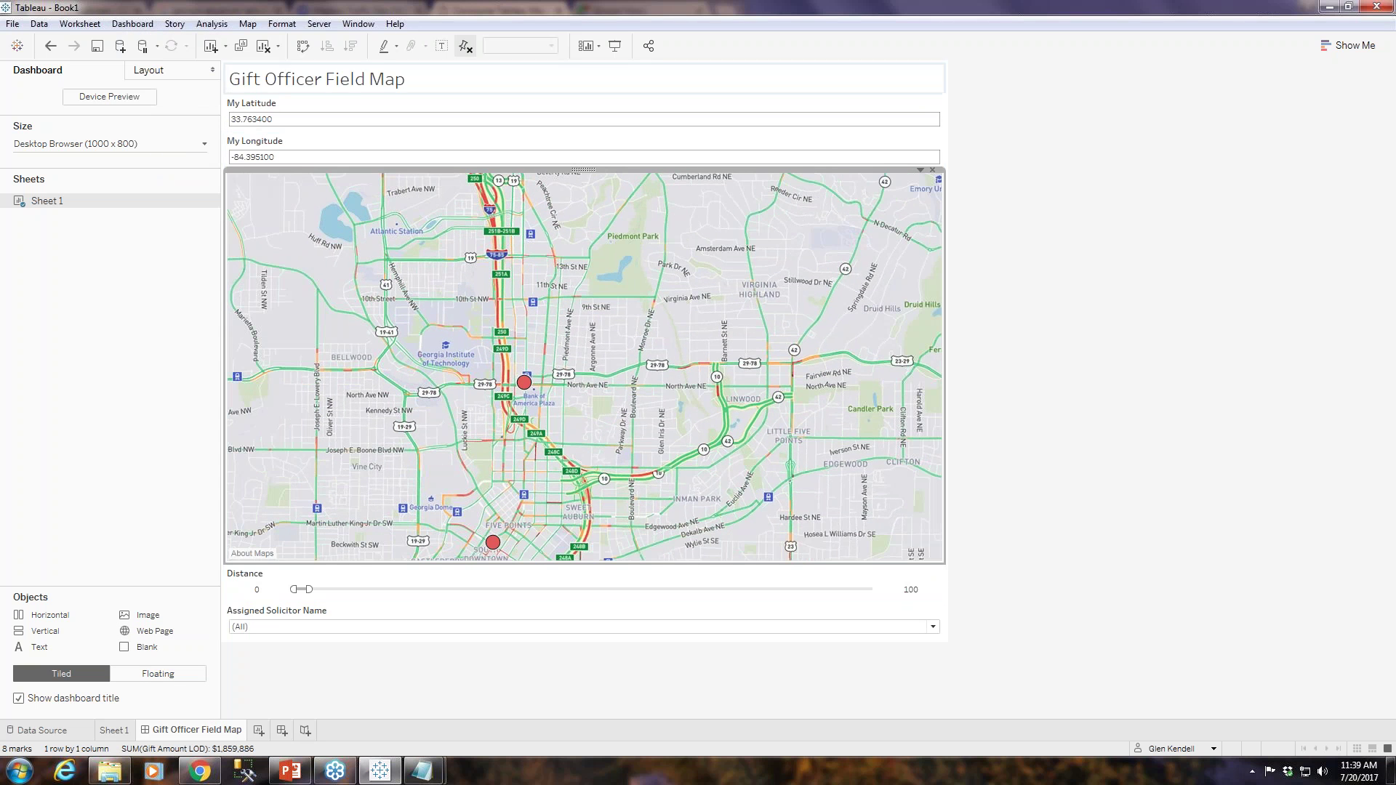
pyautogui.click(265, 93)
pyautogui.hotkey('ctrl', 'a')
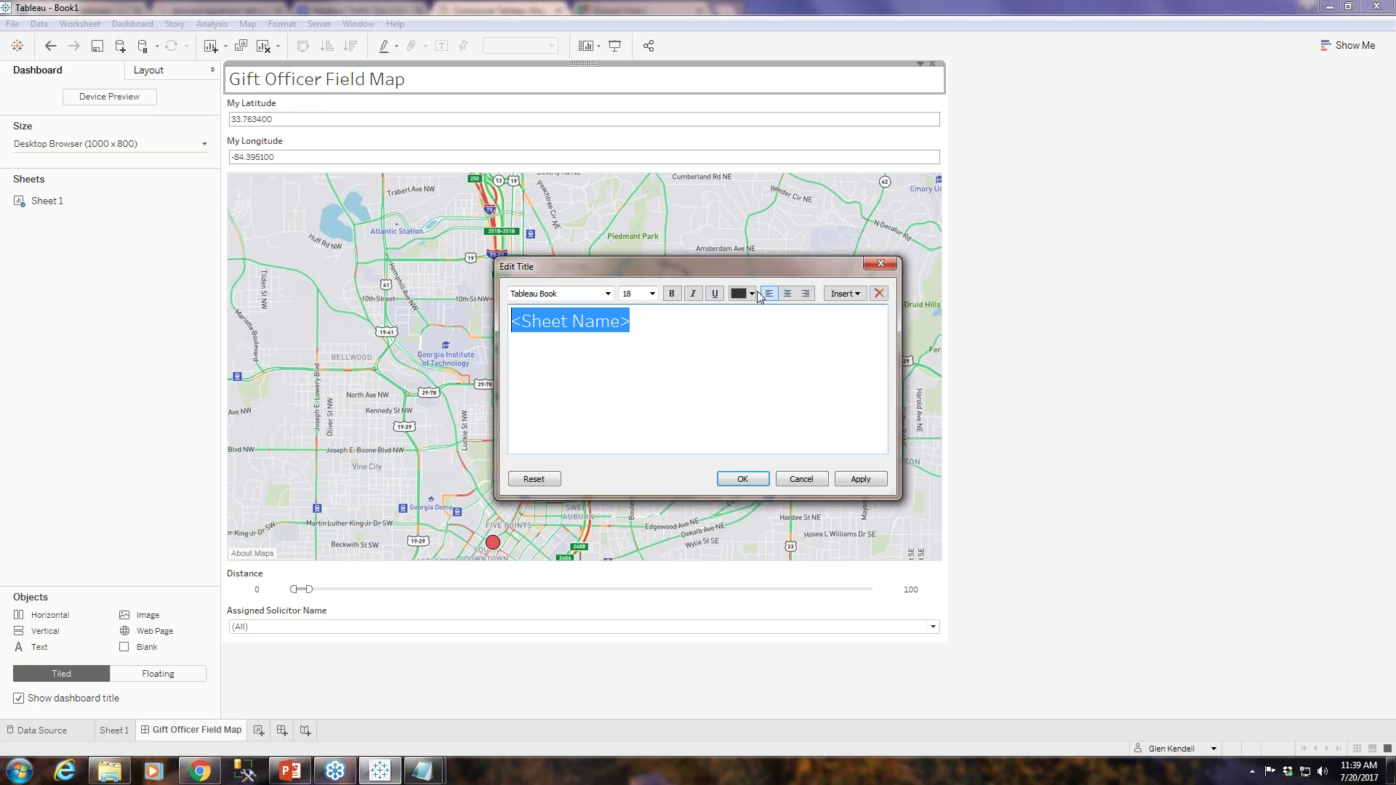
pyautogui.click(753, 294)
pyautogui.click(769, 308)
pyautogui.click(671, 294)
pyautogui.click(652, 294)
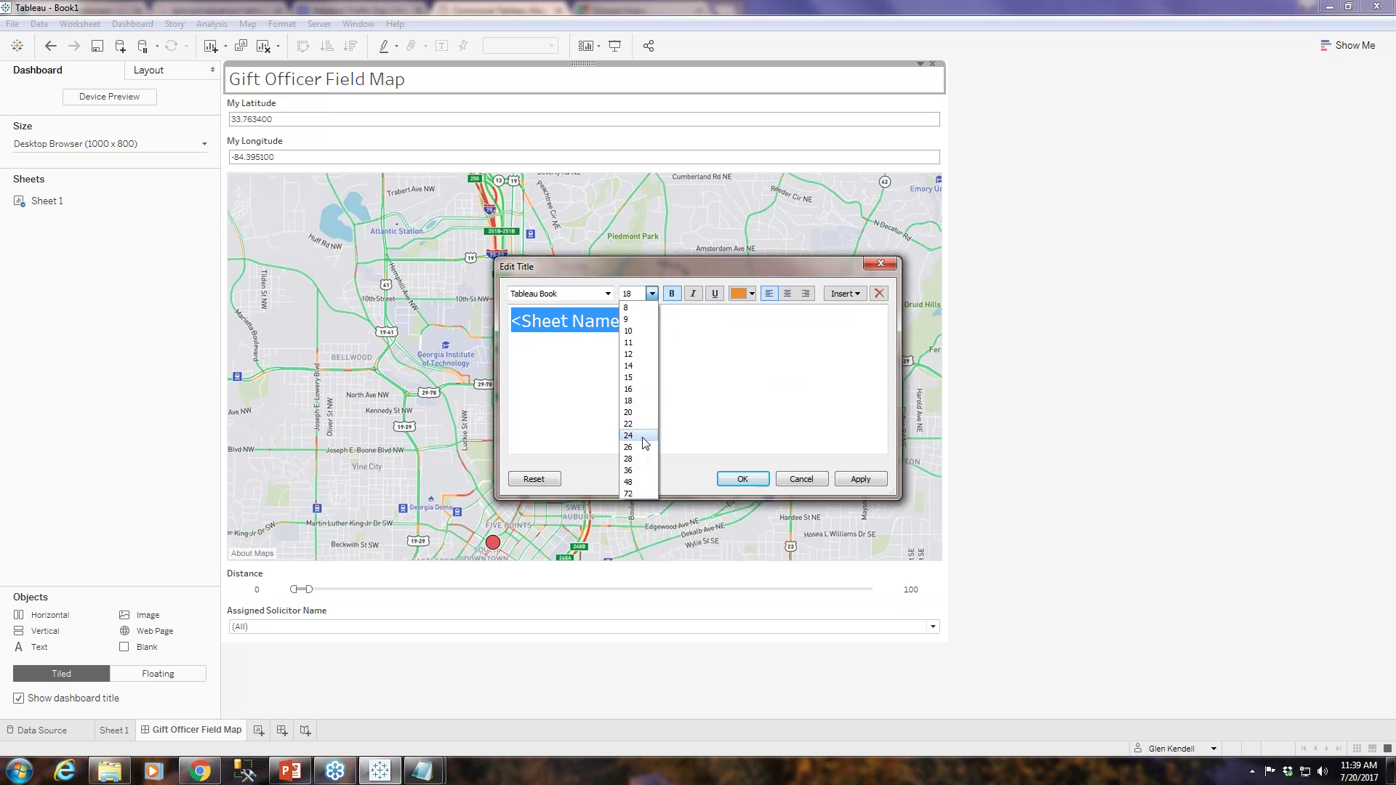
pyautogui.click(640, 435)
pyautogui.click(787, 294)
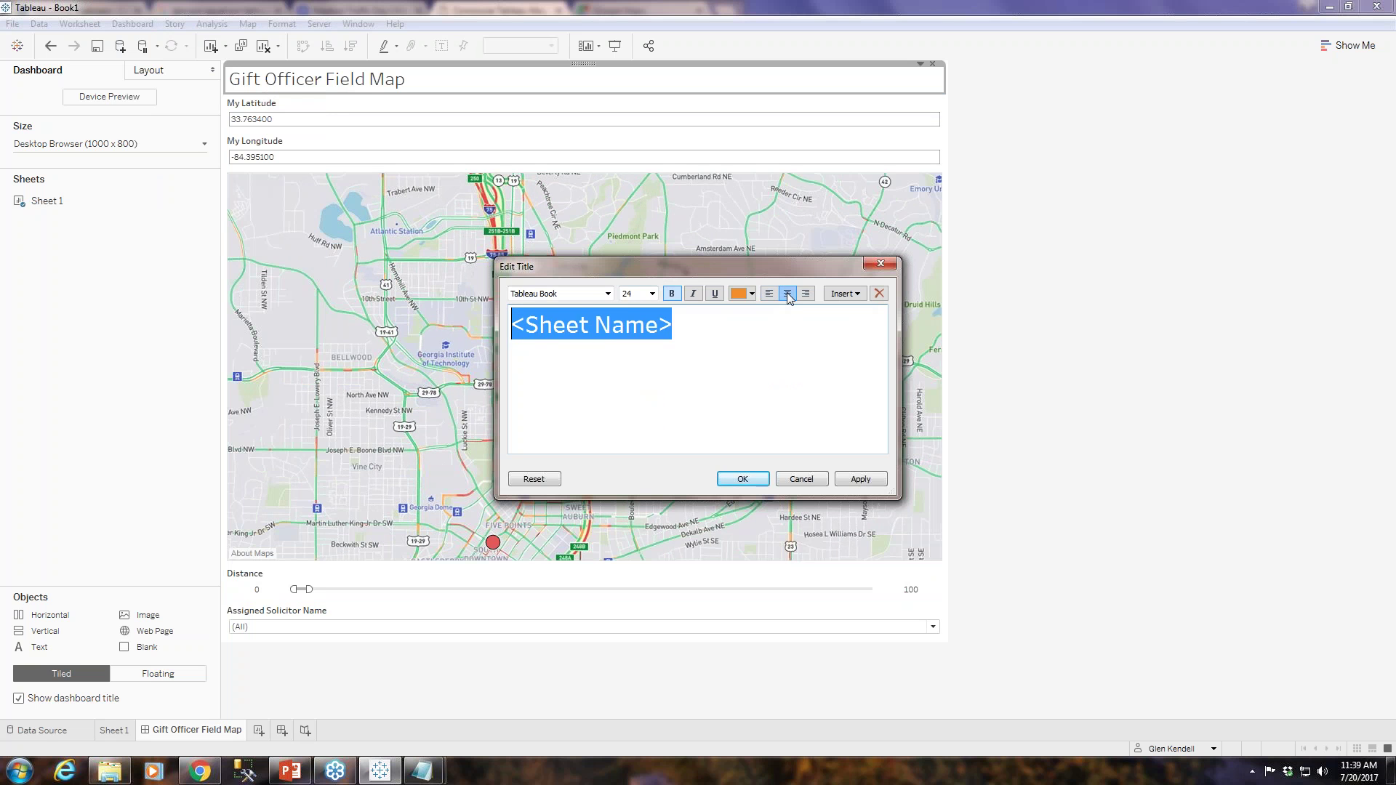
pyautogui.click(742, 479)
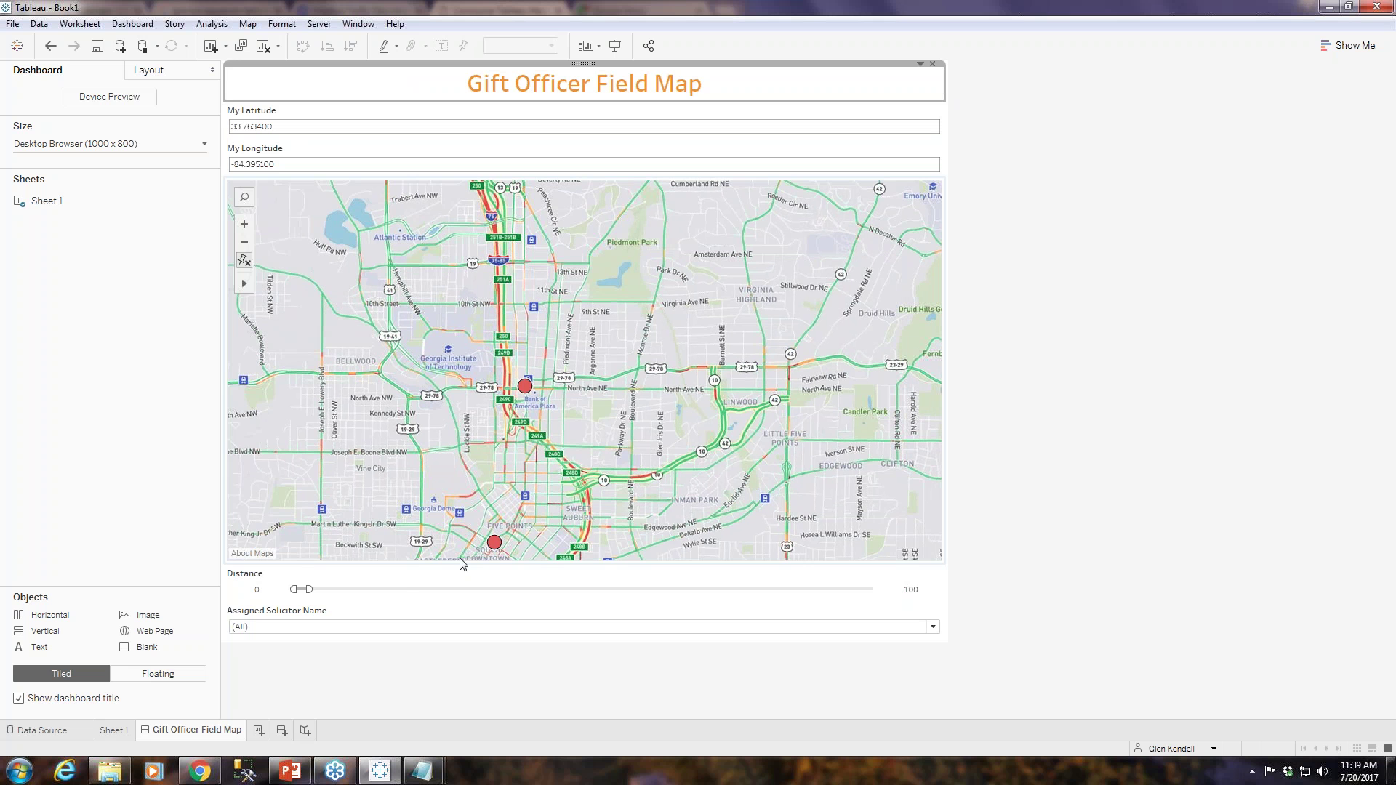
# Preview the dashboard on Generic Tablet and Generic Phone, and add a tablet layout and a phone layout.
pyautogui.click(404, 579)
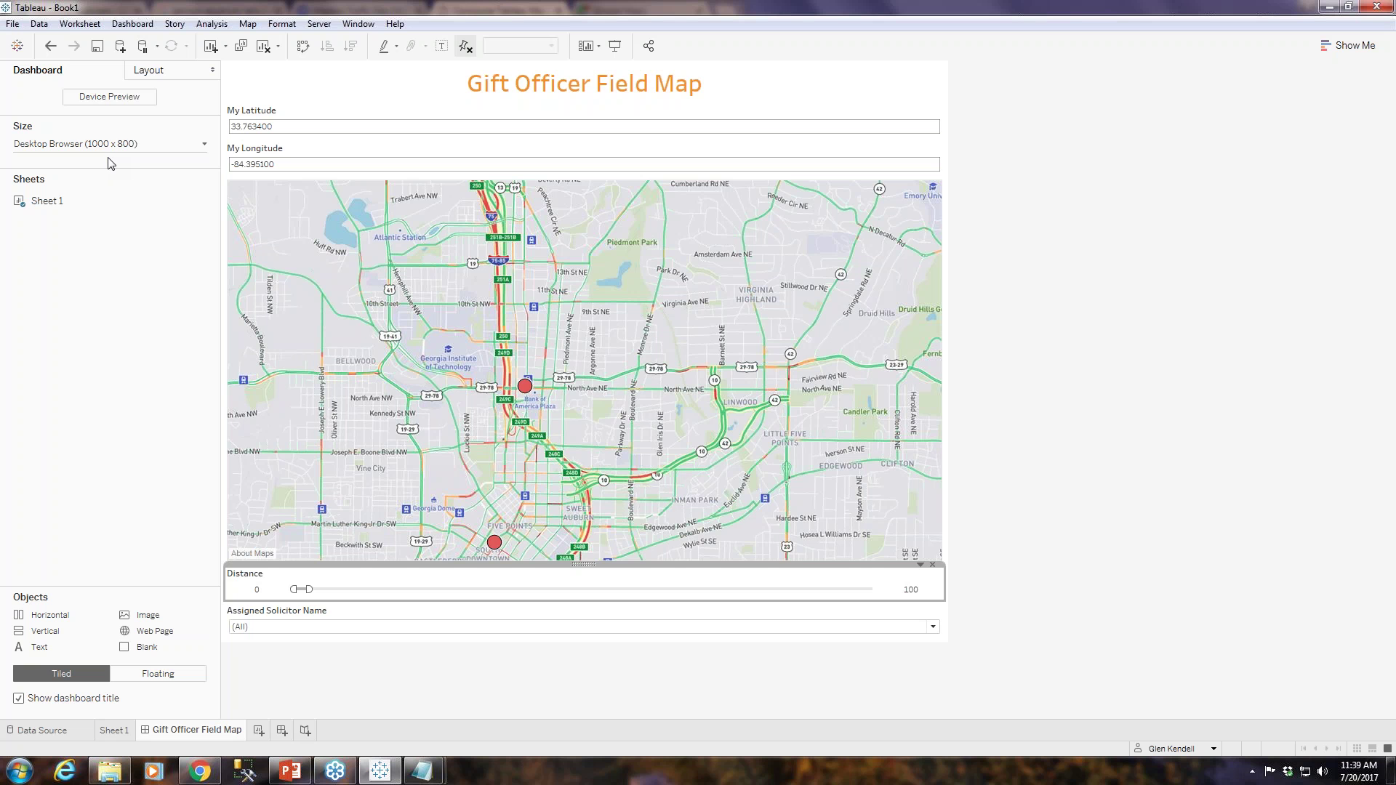
pyautogui.click(123, 96)
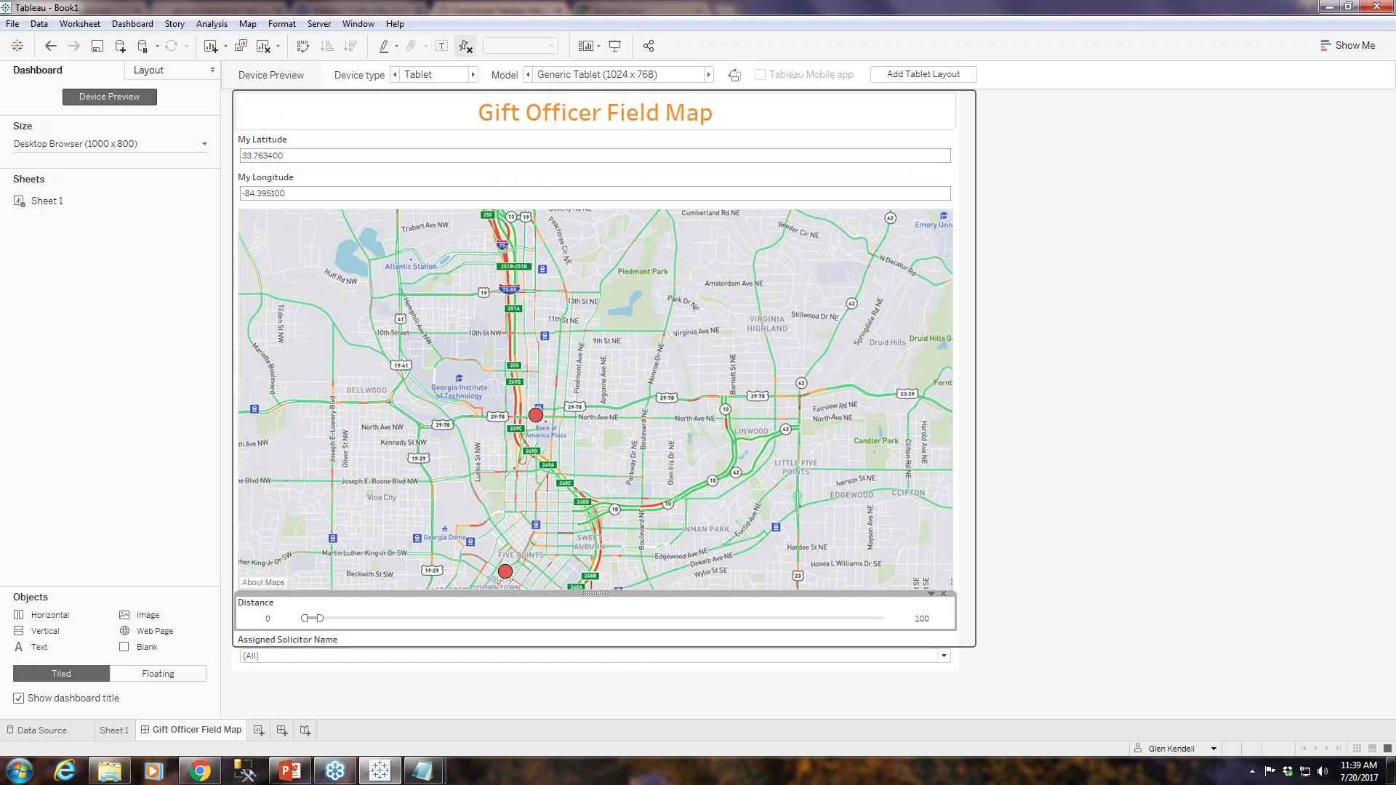
pyautogui.click(910, 76)
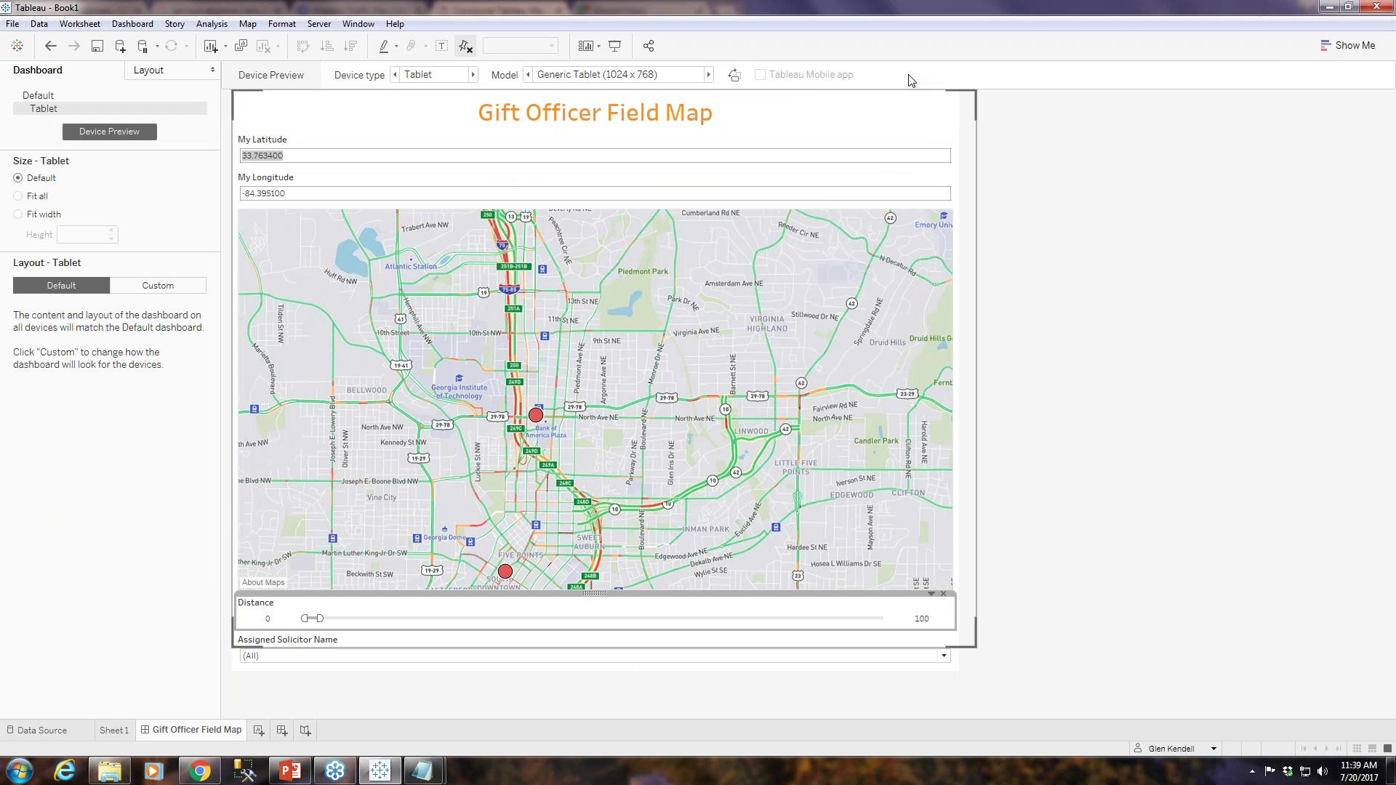
pyautogui.click(473, 75)
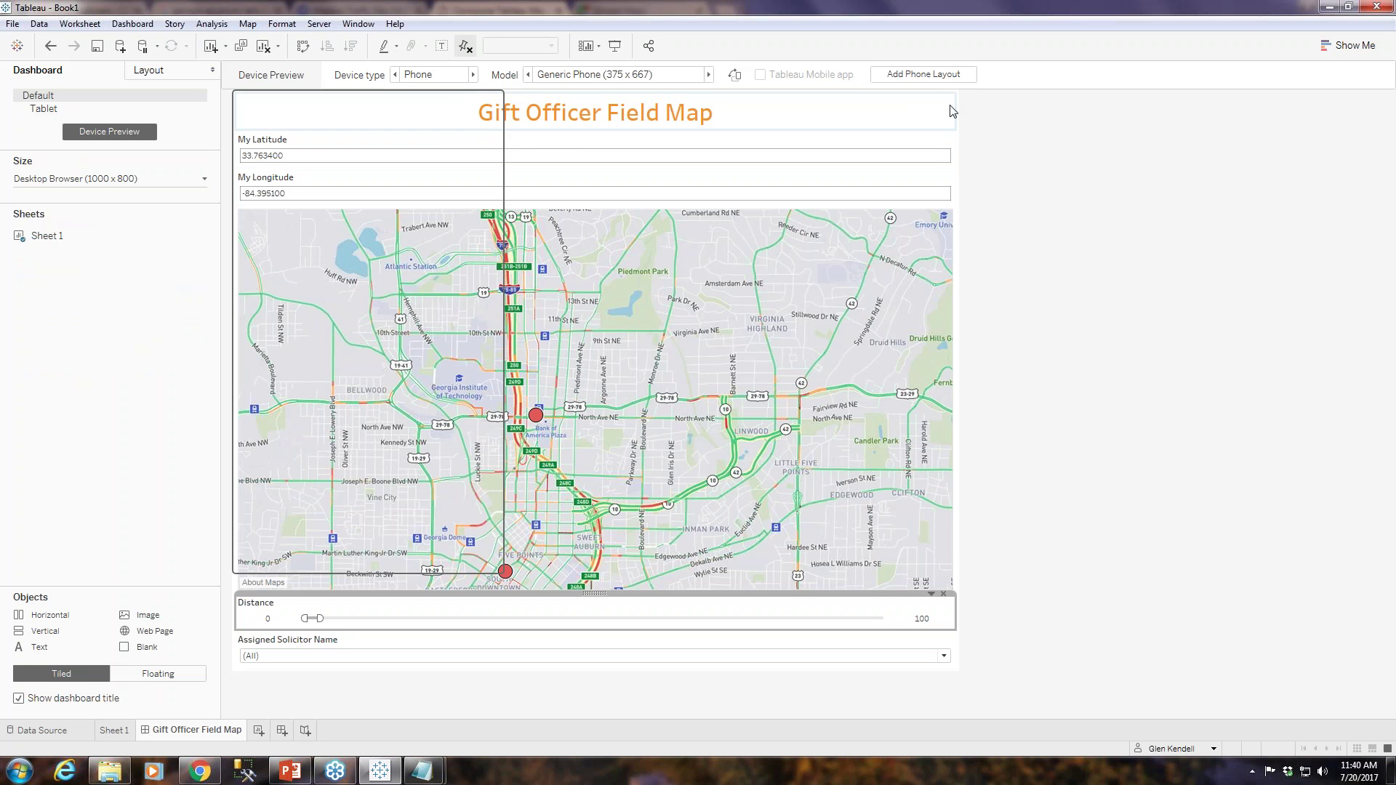
pyautogui.click(934, 80)
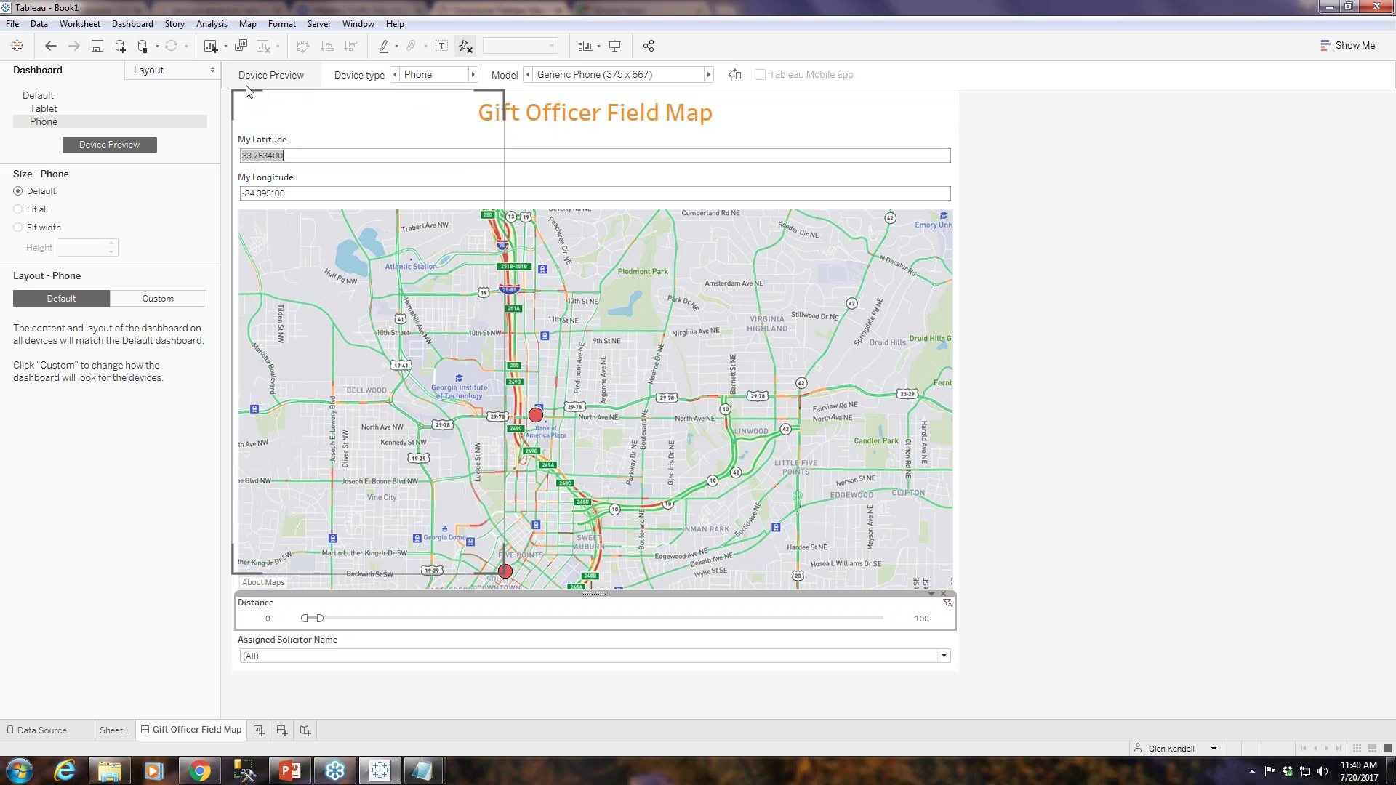
# Set the phone layout's size to Fit all, and move the Distance and Assigned Solicitor Name filters above the map.
pyautogui.click(18, 209)
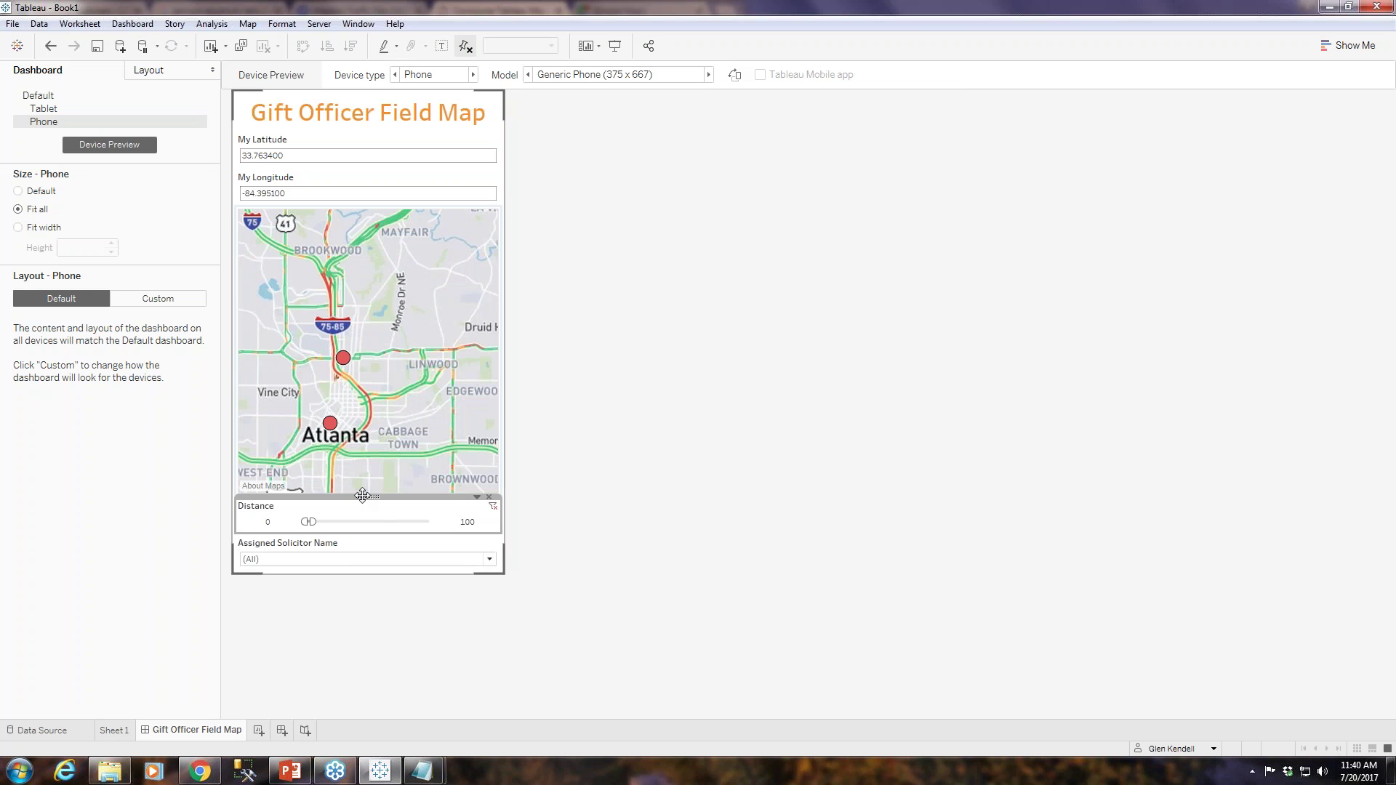
pyautogui.moveTo(368, 170); pyautogui.dragTo(346, 203)
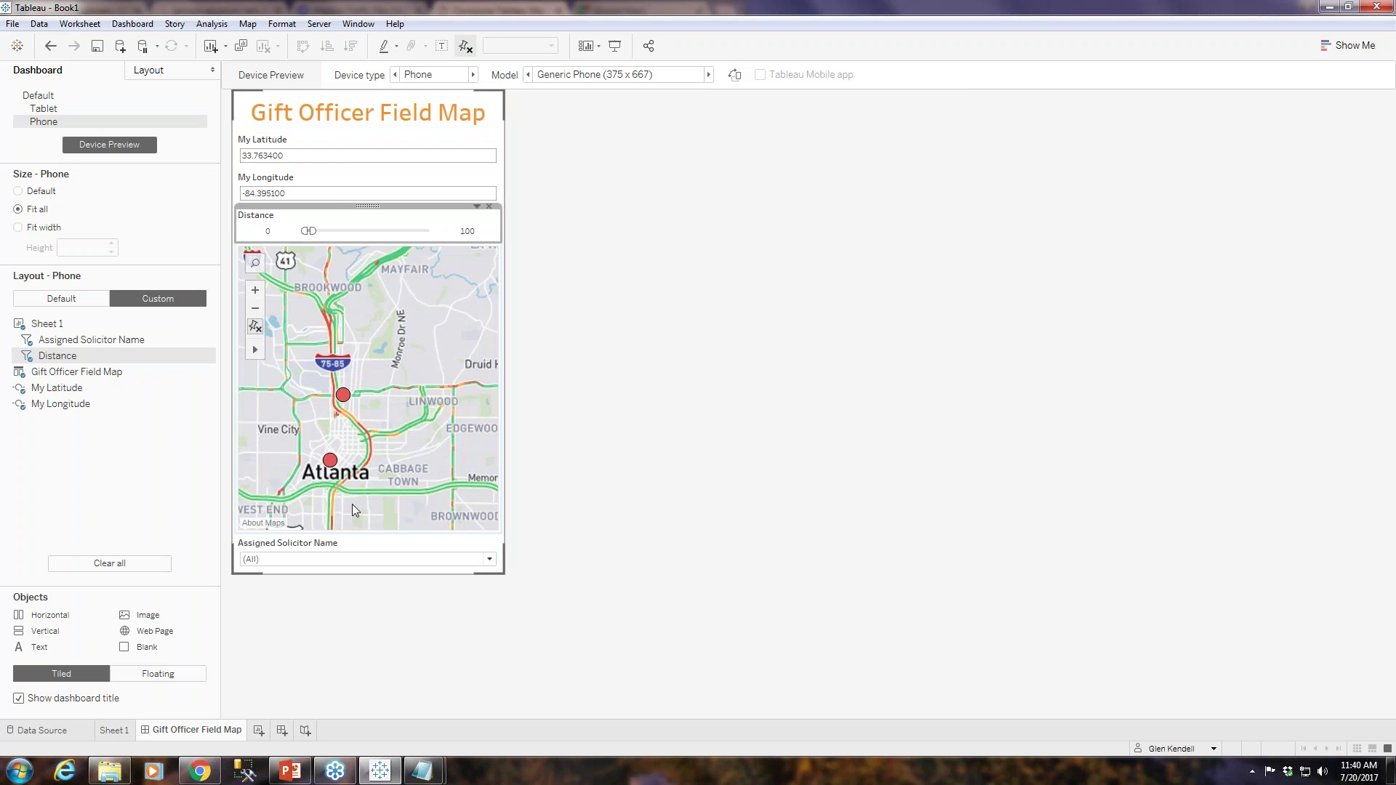
pyautogui.click(342, 559)
pyautogui.click(578, 618)
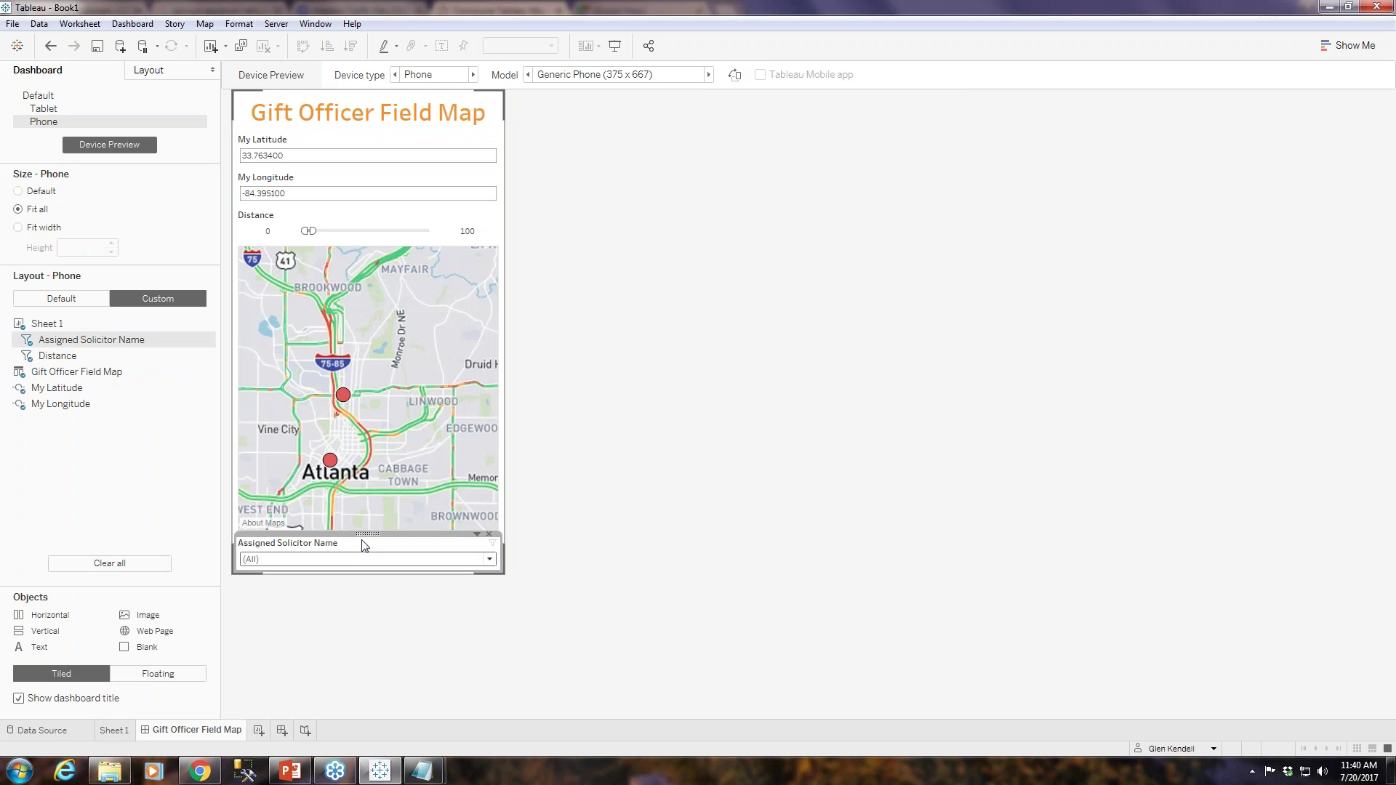
pyautogui.moveTo(367, 539); pyautogui.dragTo(348, 248)
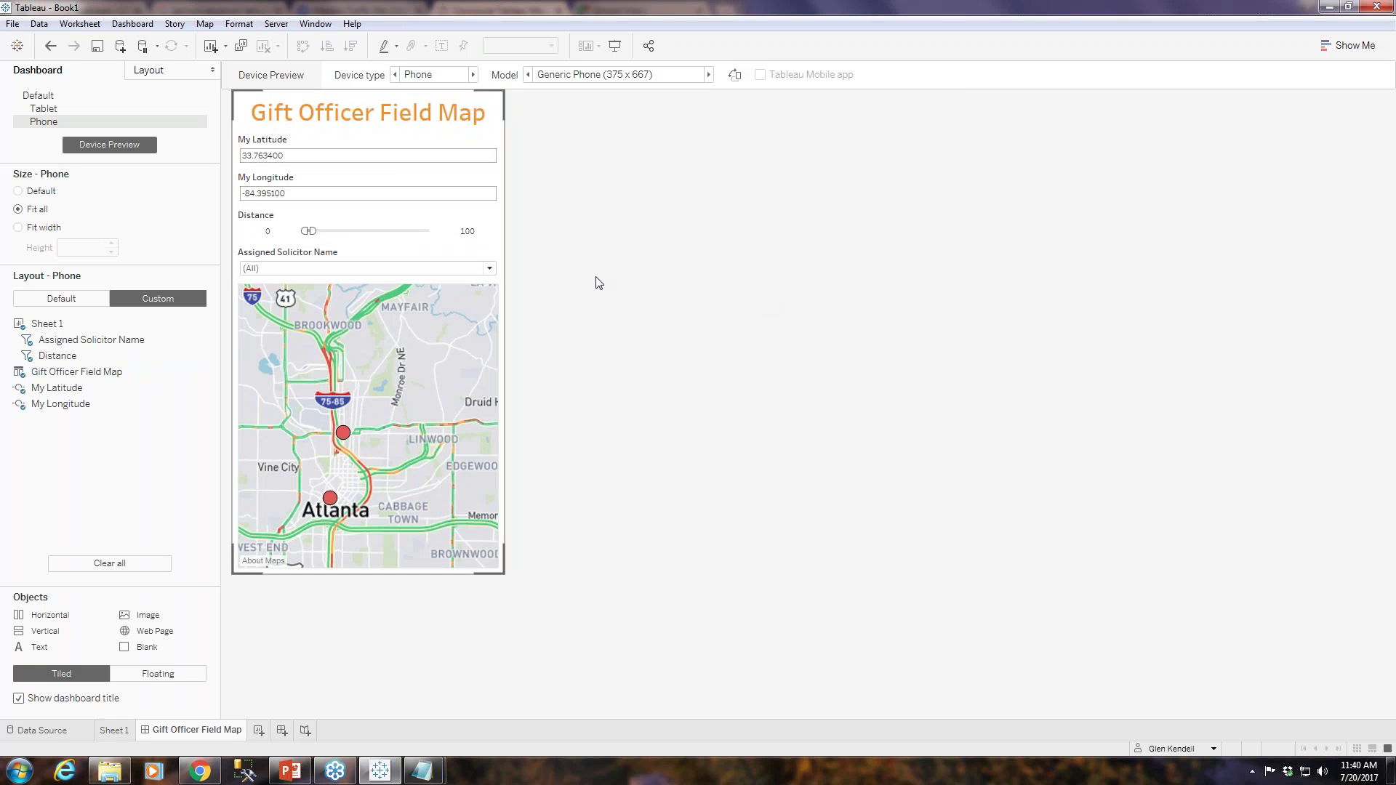
# Reset the phone layout's map view, zoom in, and reposition the map so Atlanta is near its center.
pyautogui.click(426, 394)
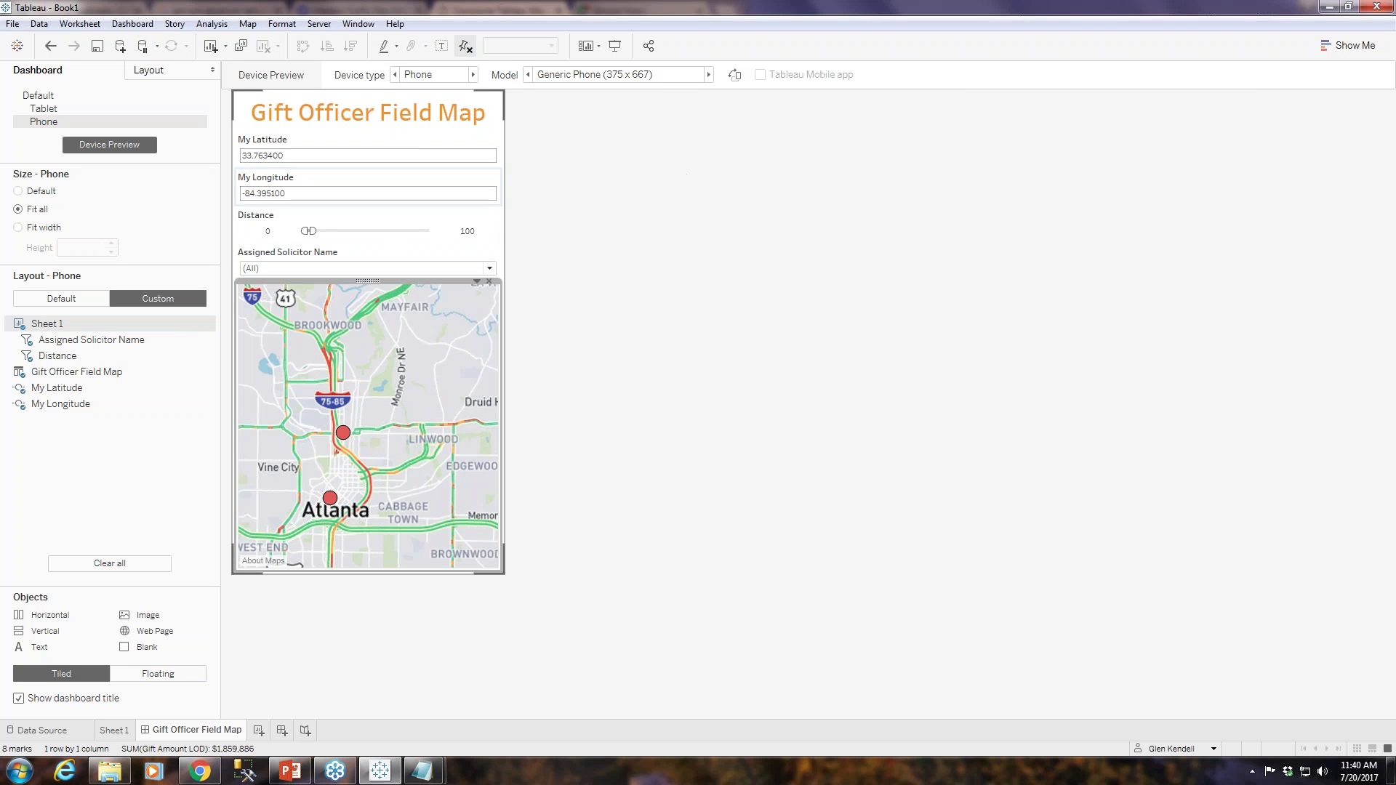
pyautogui.click(690, 430)
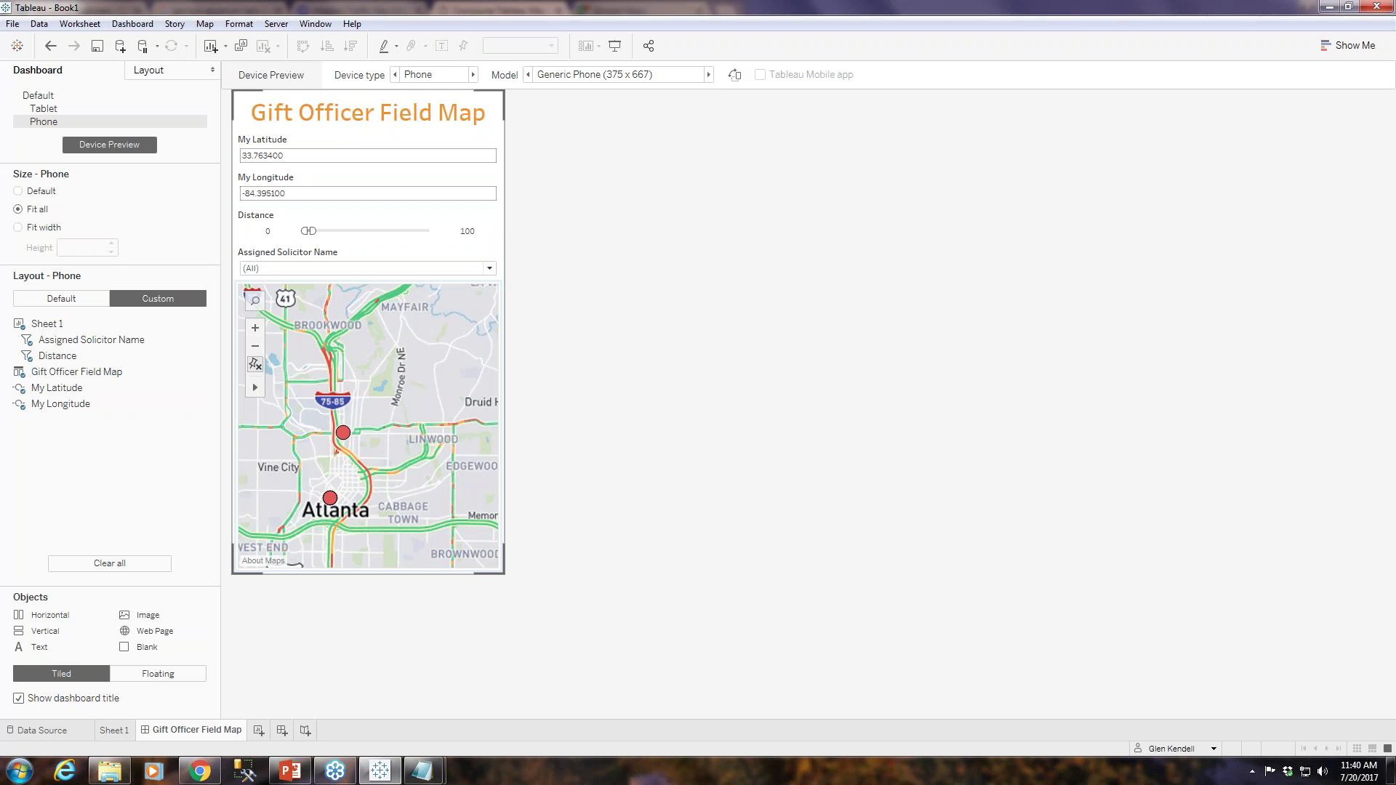
pyautogui.click(254, 365)
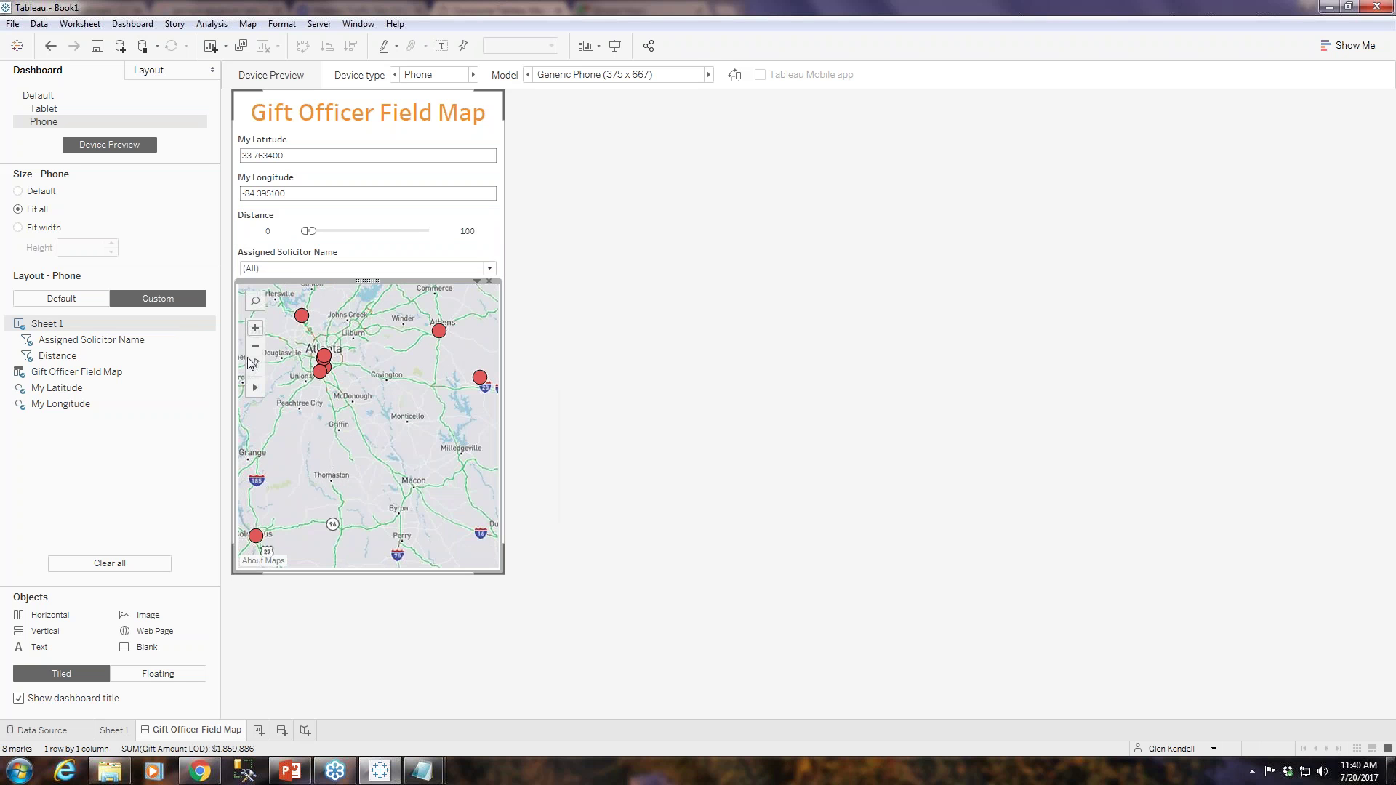
pyautogui.click(254, 327)
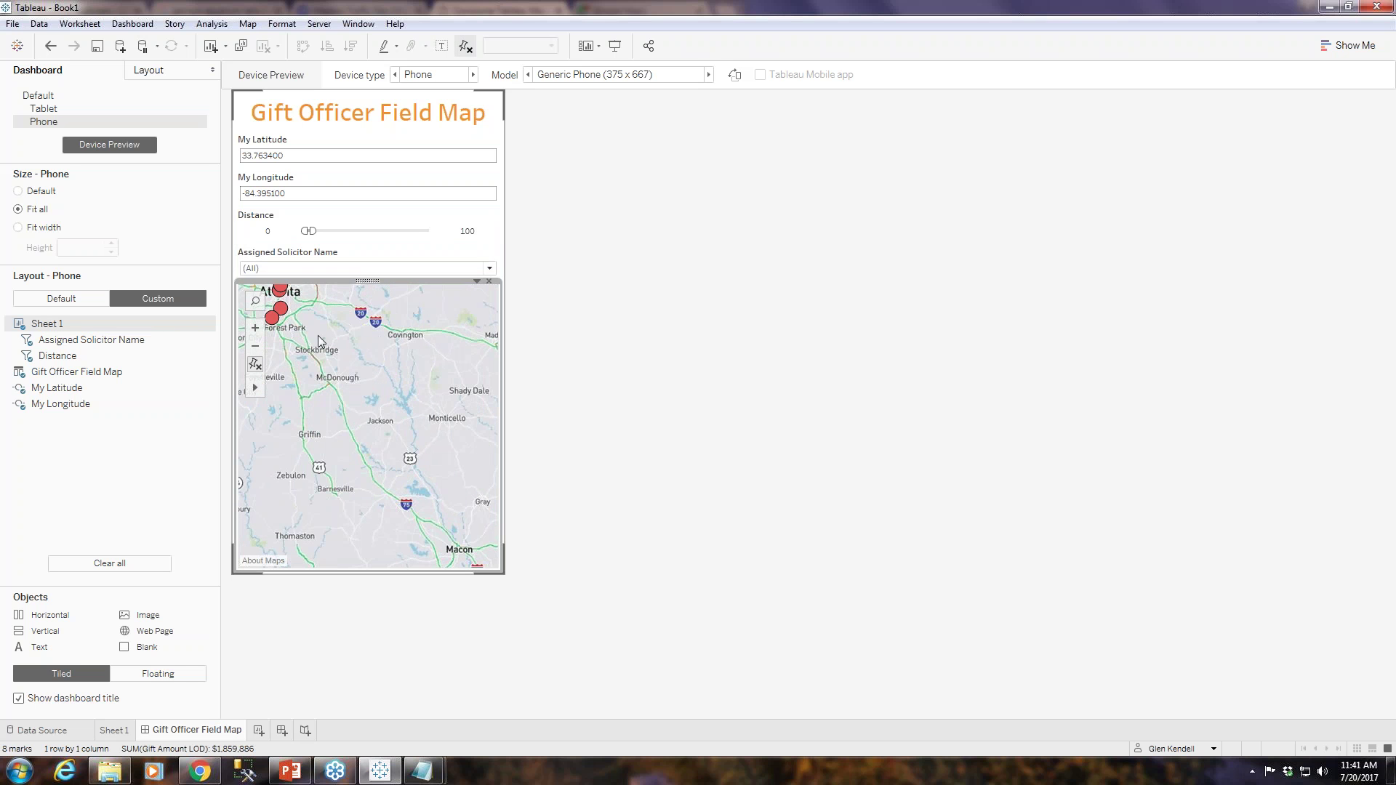
pyautogui.moveTo(255, 387)
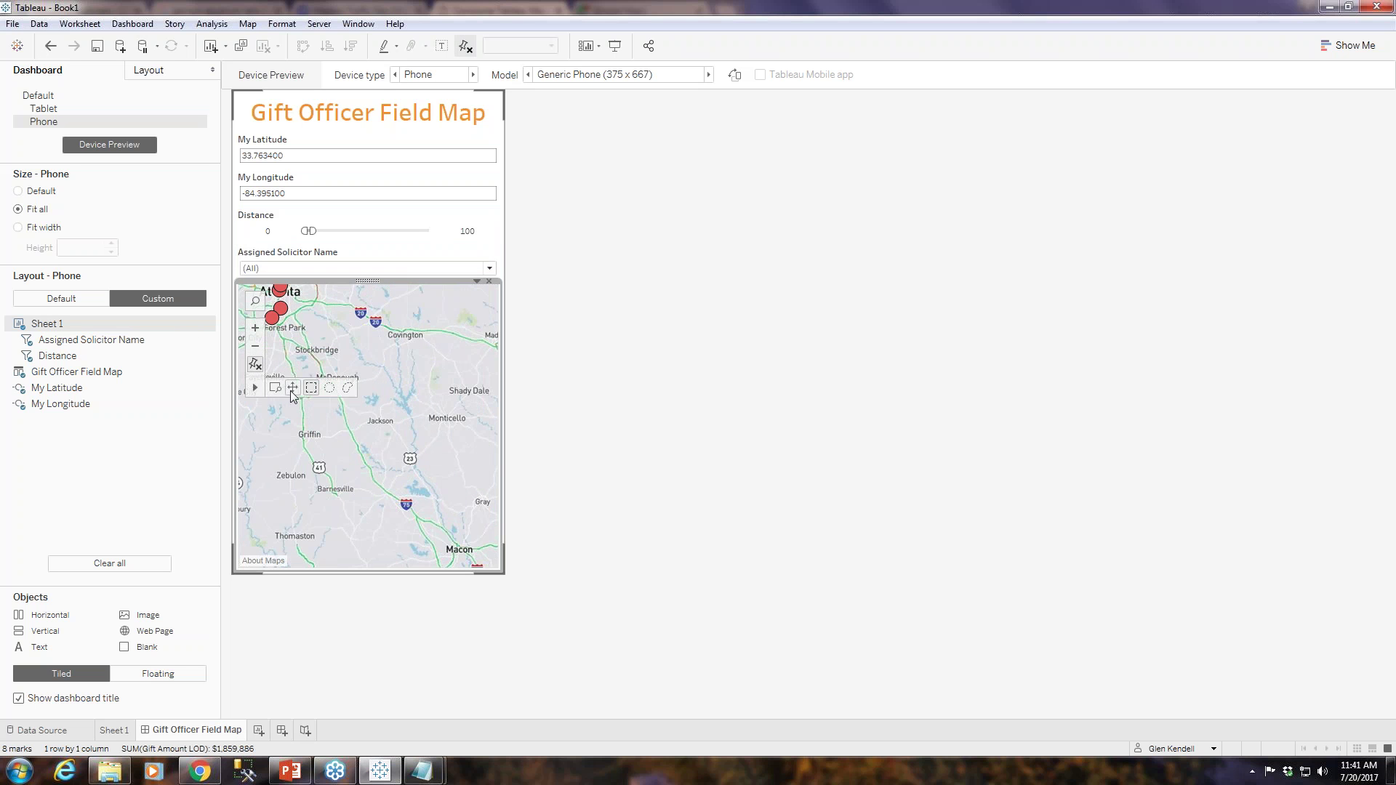
pyautogui.moveTo(298, 351); pyautogui.dragTo(381, 470)
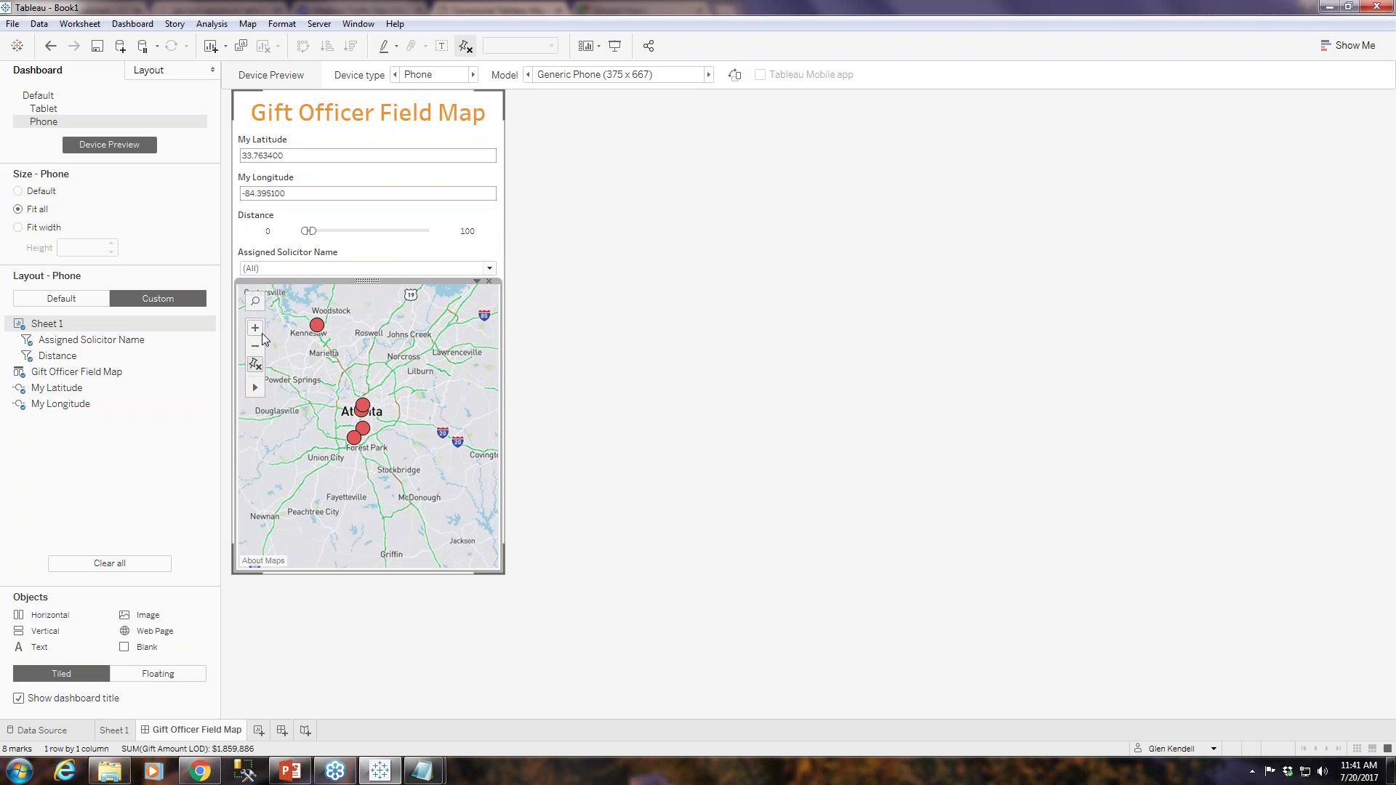
# Examine the gift tooltips of the Atlanta marks in the phone layout and check which dashboard commands are available there.
pyautogui.moveTo(319, 332)
pyautogui.moveTo(363, 411)
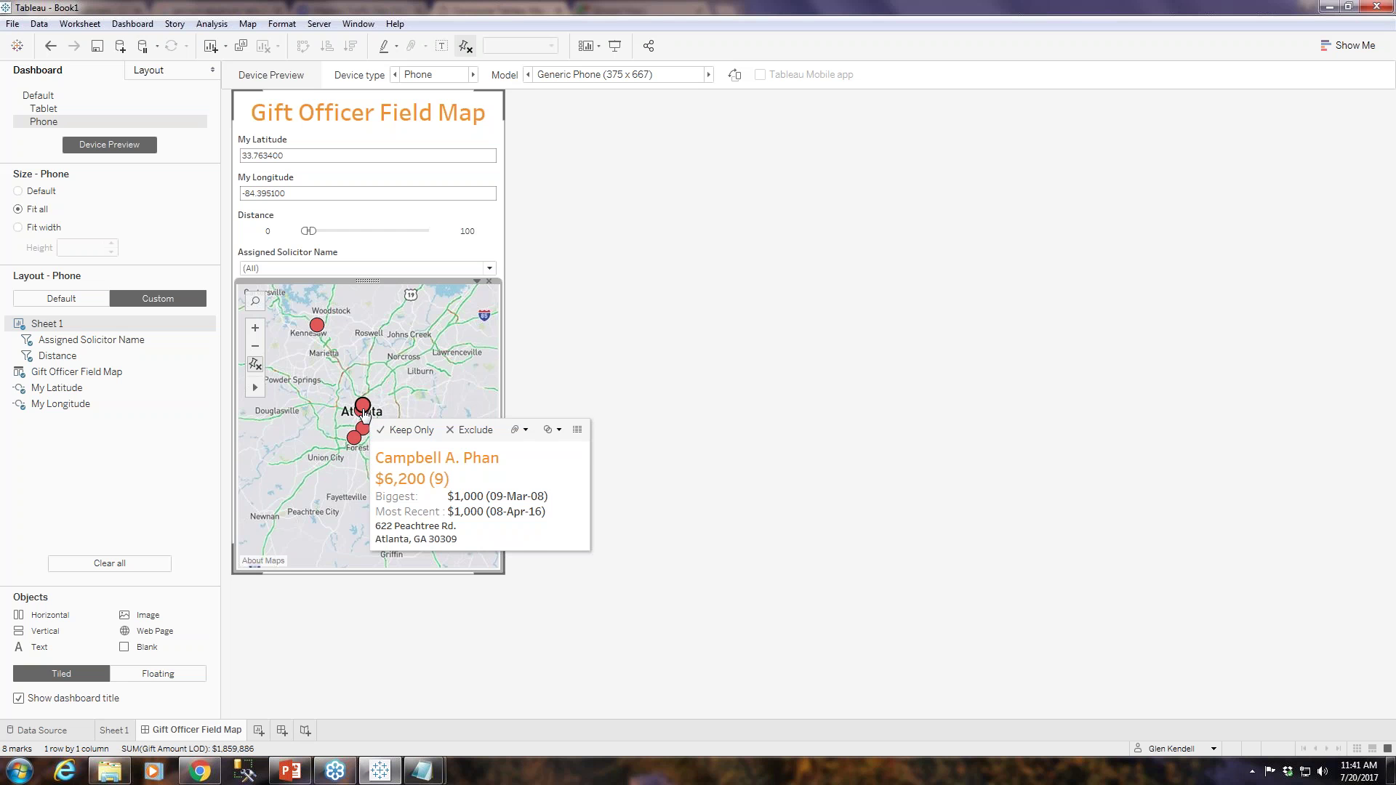
pyautogui.click(362, 411)
pyautogui.click(362, 411)
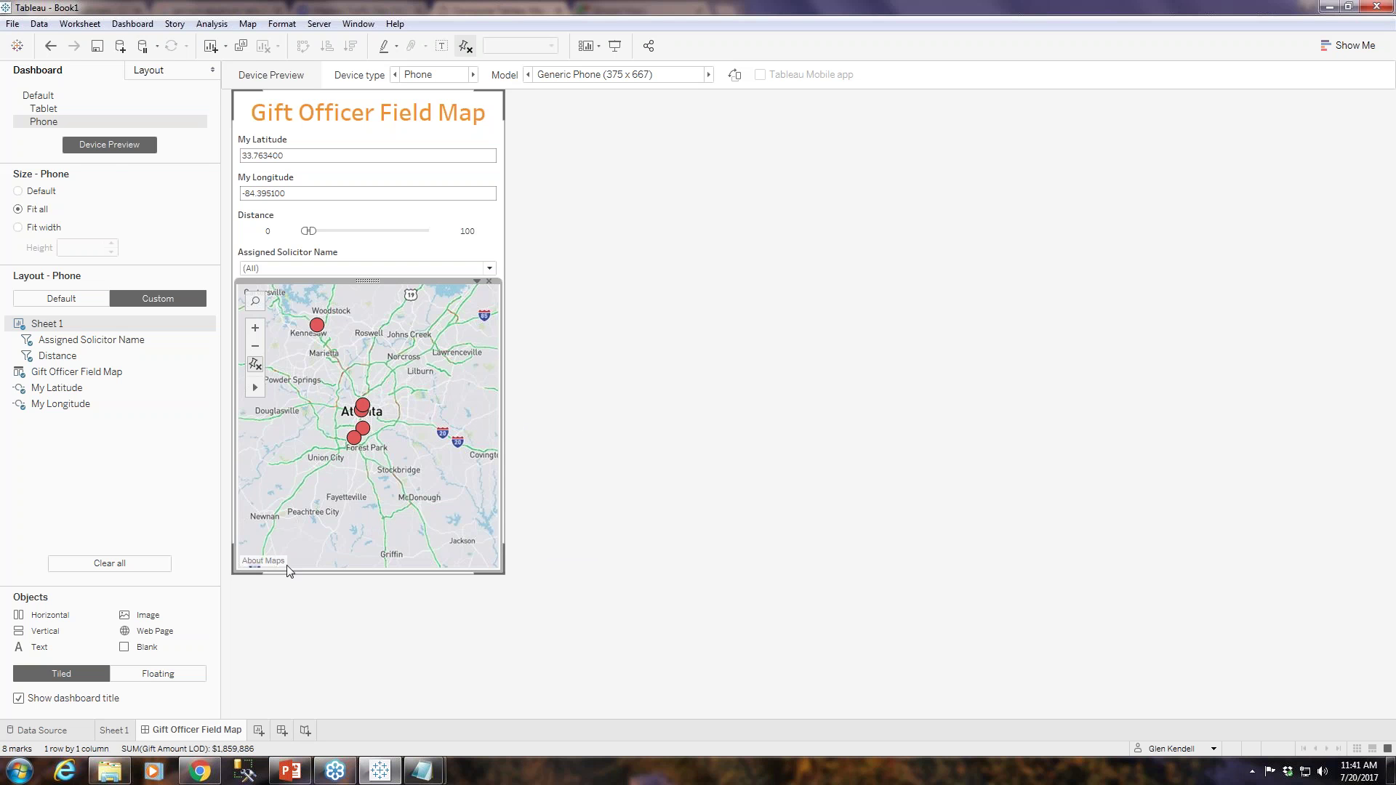
pyautogui.click(132, 23)
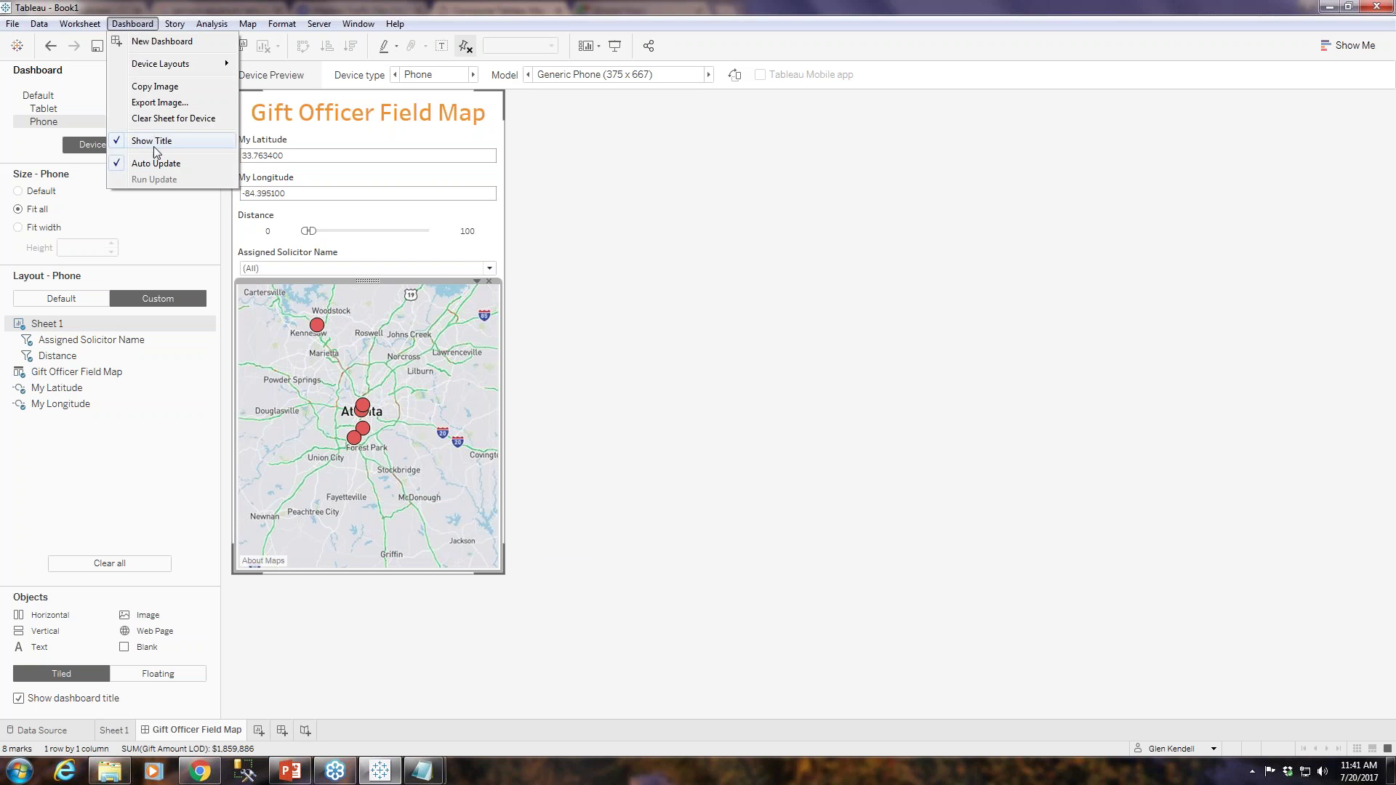
pyautogui.click(426, 456)
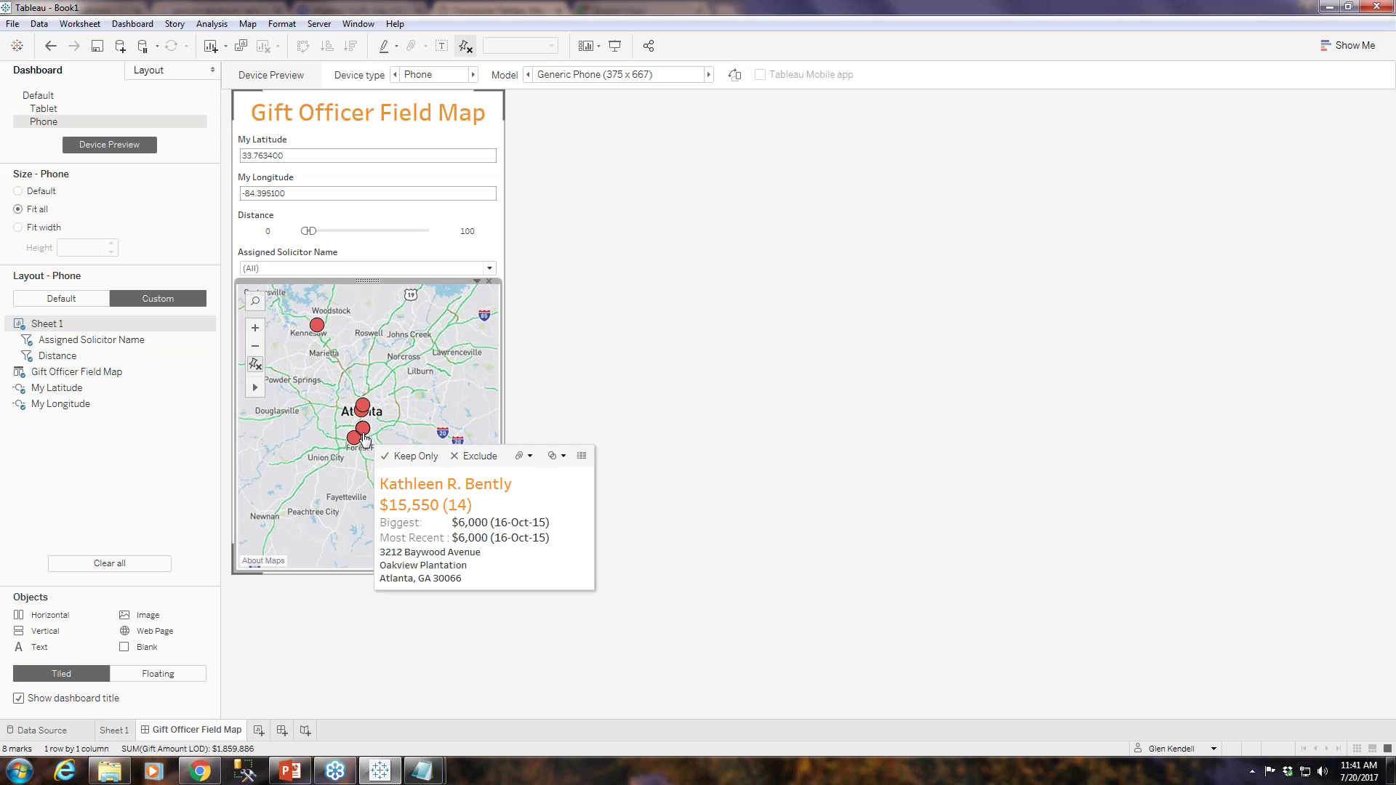
pyautogui.moveTo(367, 412)
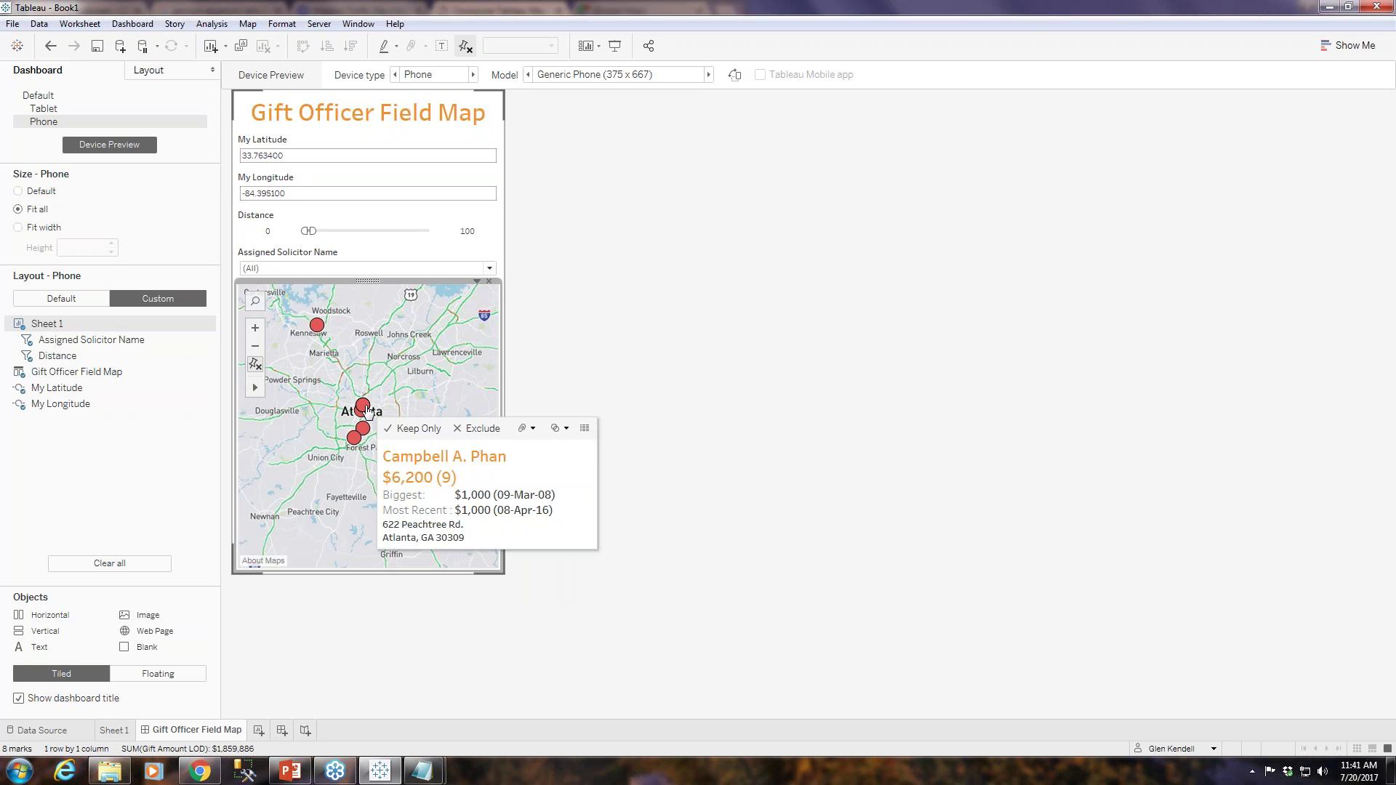
pyautogui.click(139, 24)
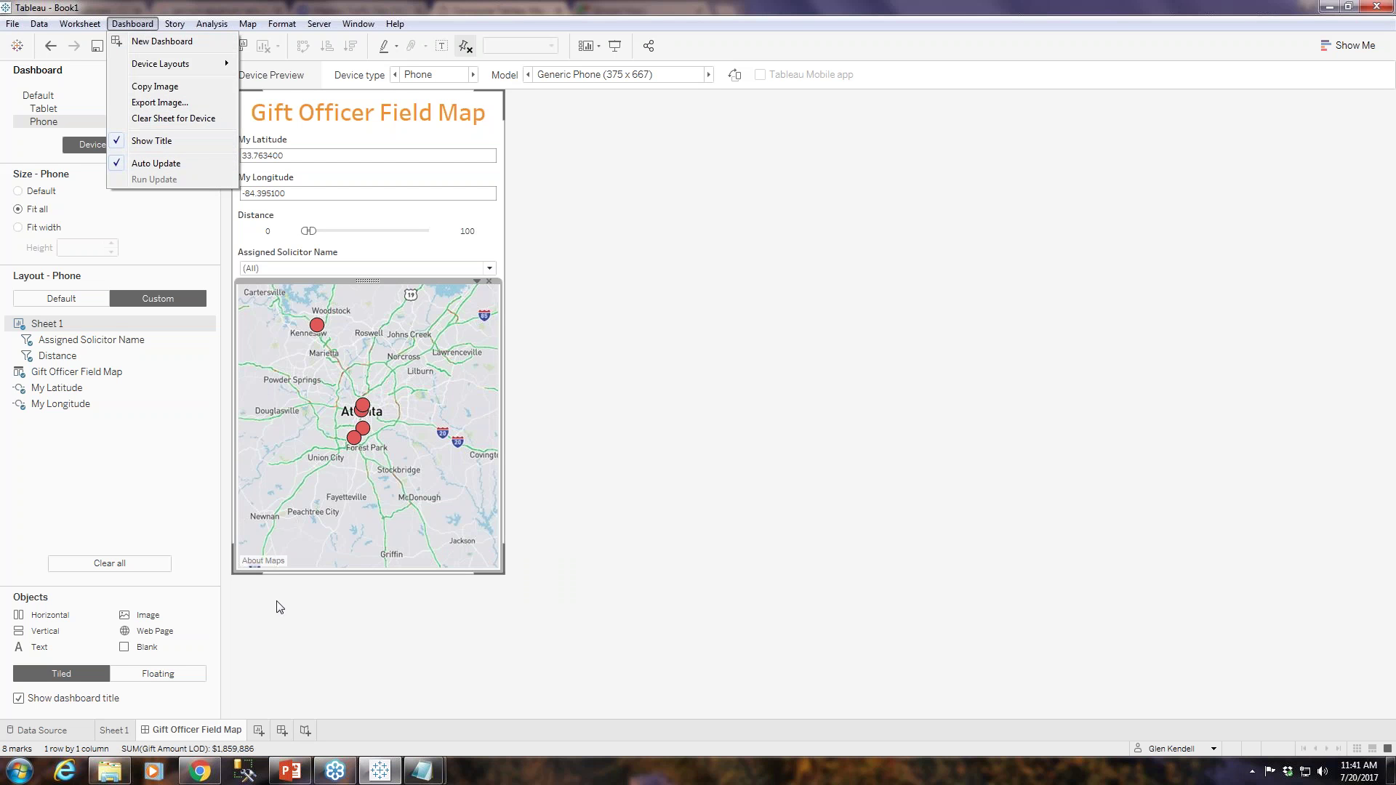
pyautogui.click(311, 513)
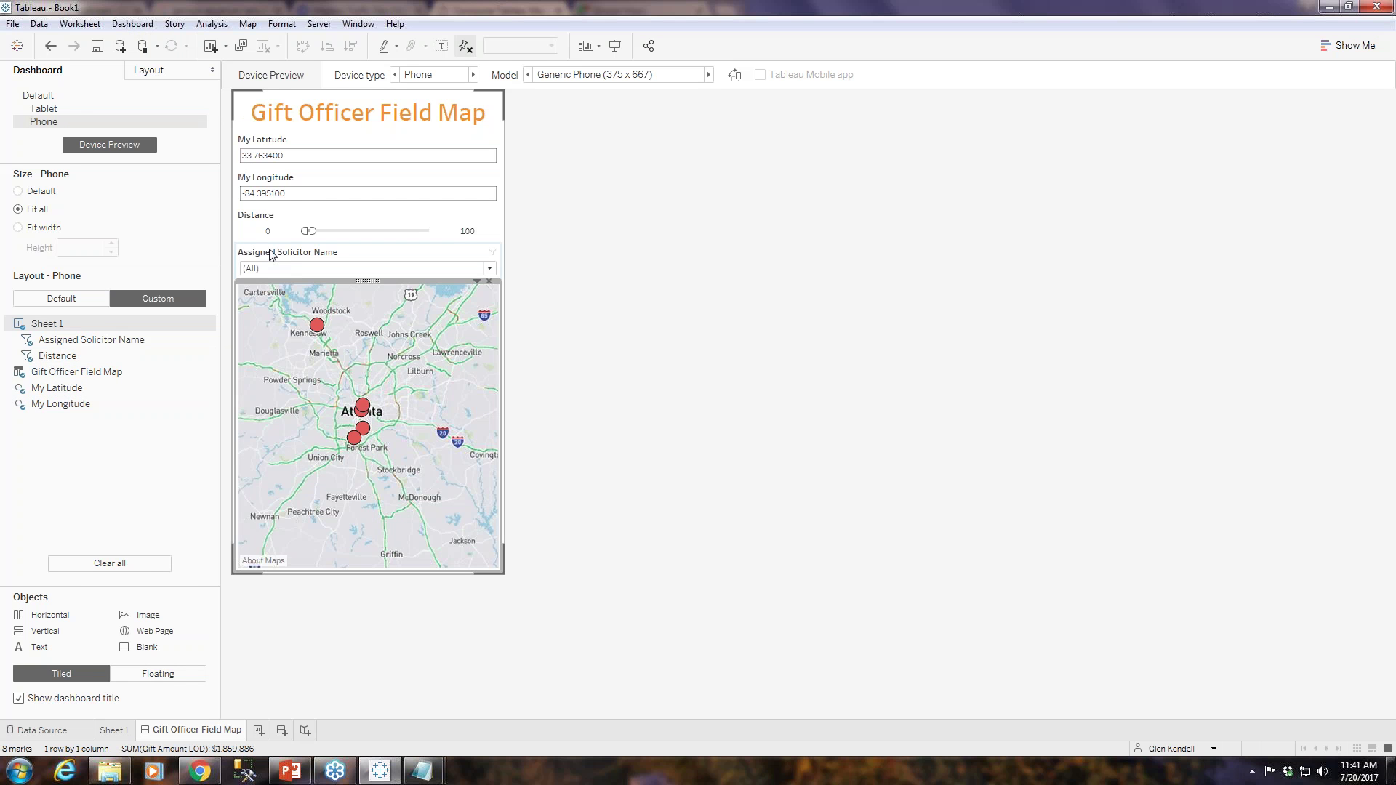
# Switch to the Default dashboard layout and examine the gift tooltips of the marks around Atlanta.
pyautogui.click(42, 96)
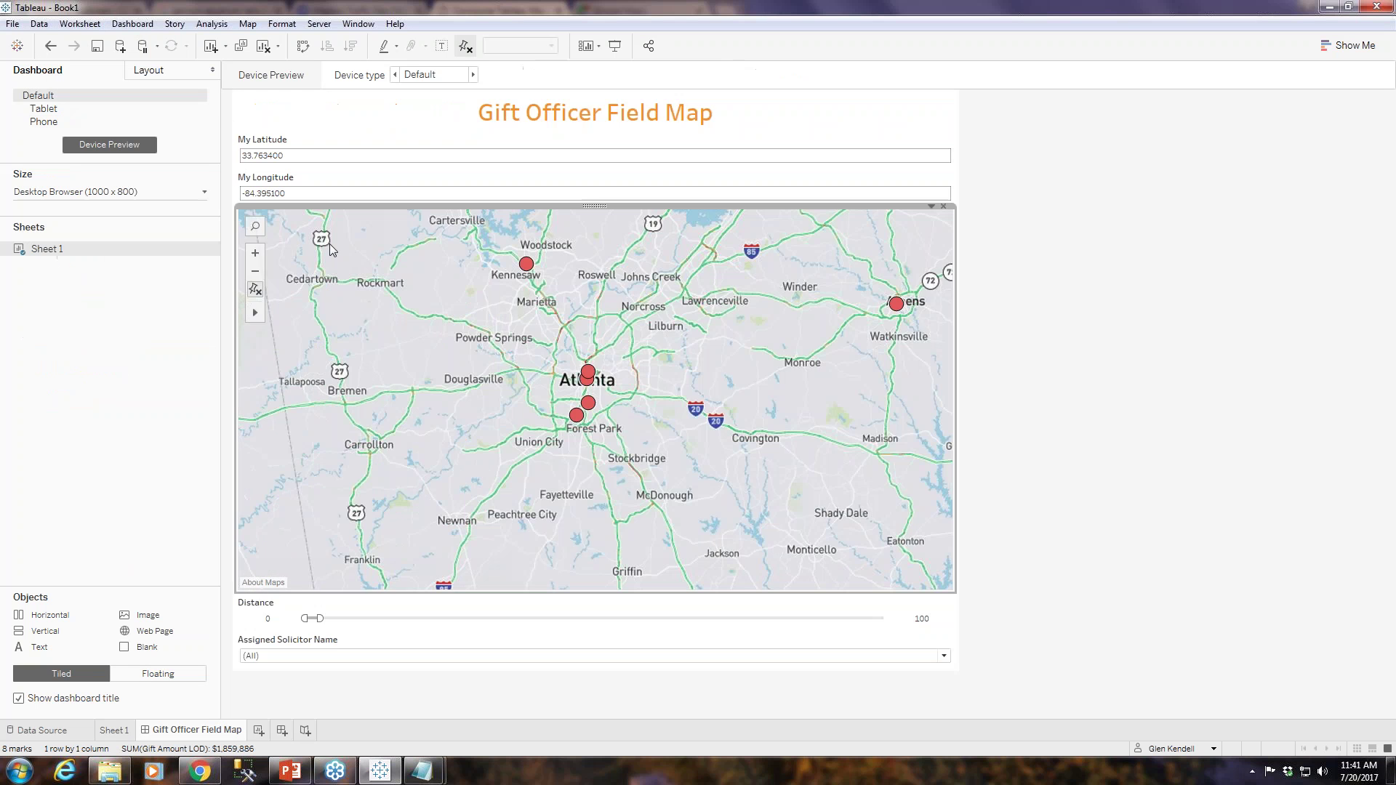
pyautogui.moveTo(588, 405)
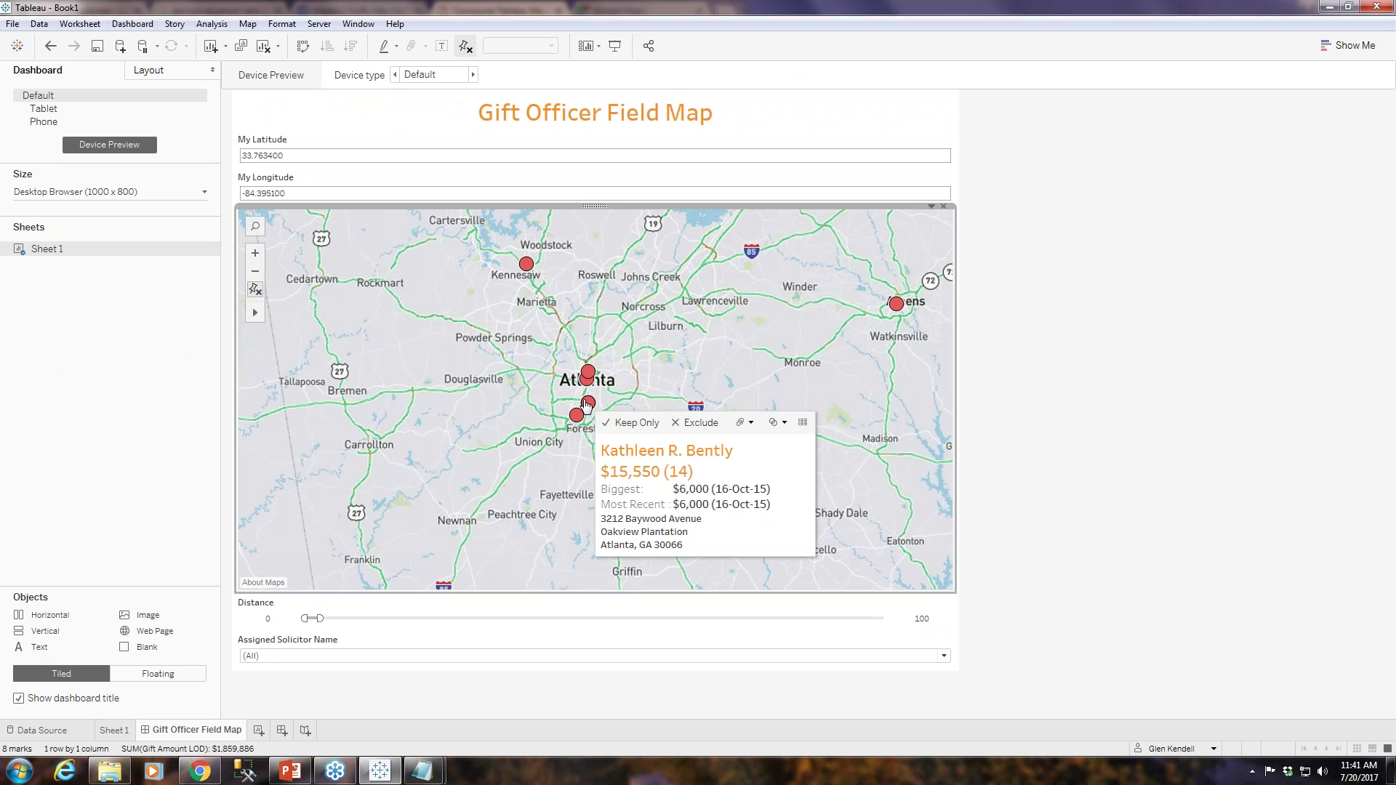
pyautogui.moveTo(589, 373)
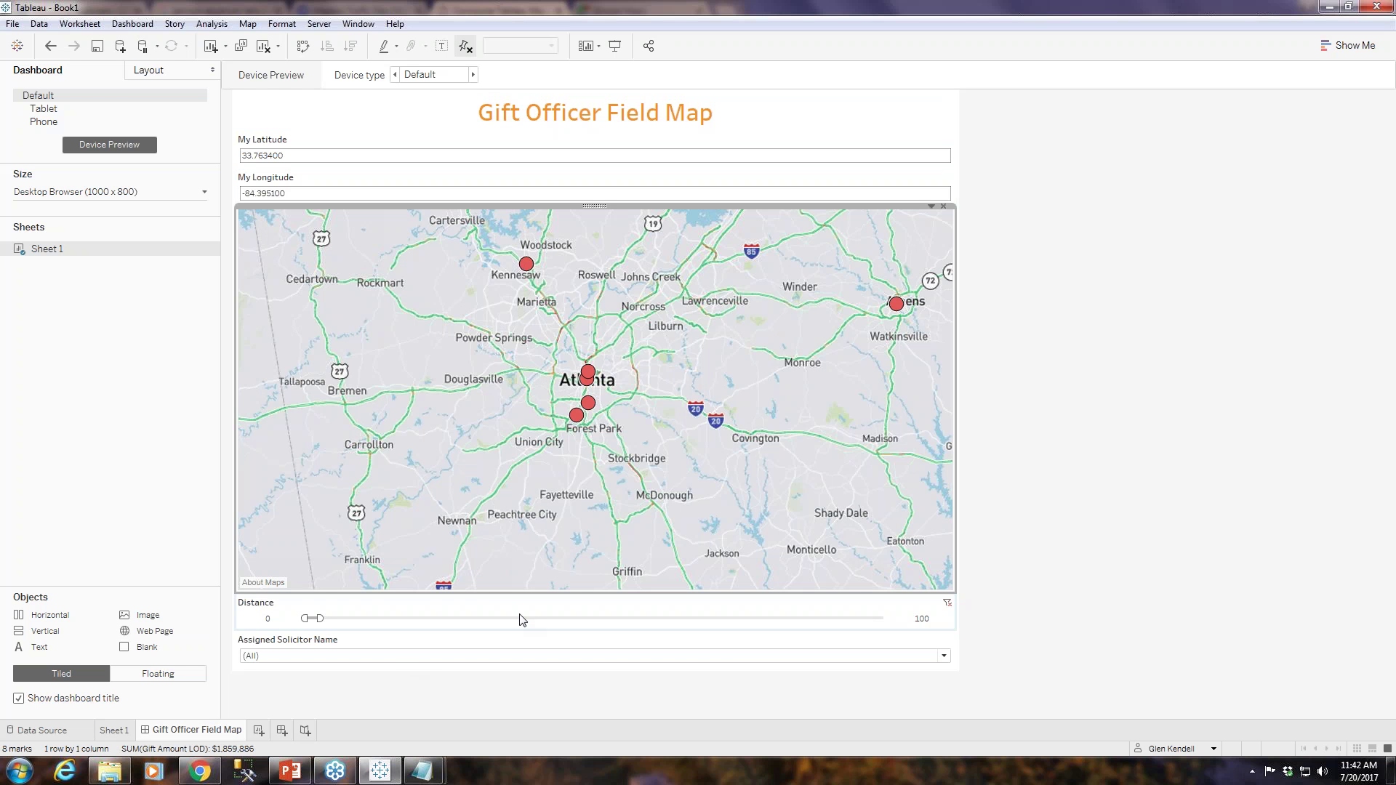
# Add Biggest Gift Amount as a range-of-values filter on Sheet 1 and show its filter control.
pyautogui.click(116, 730)
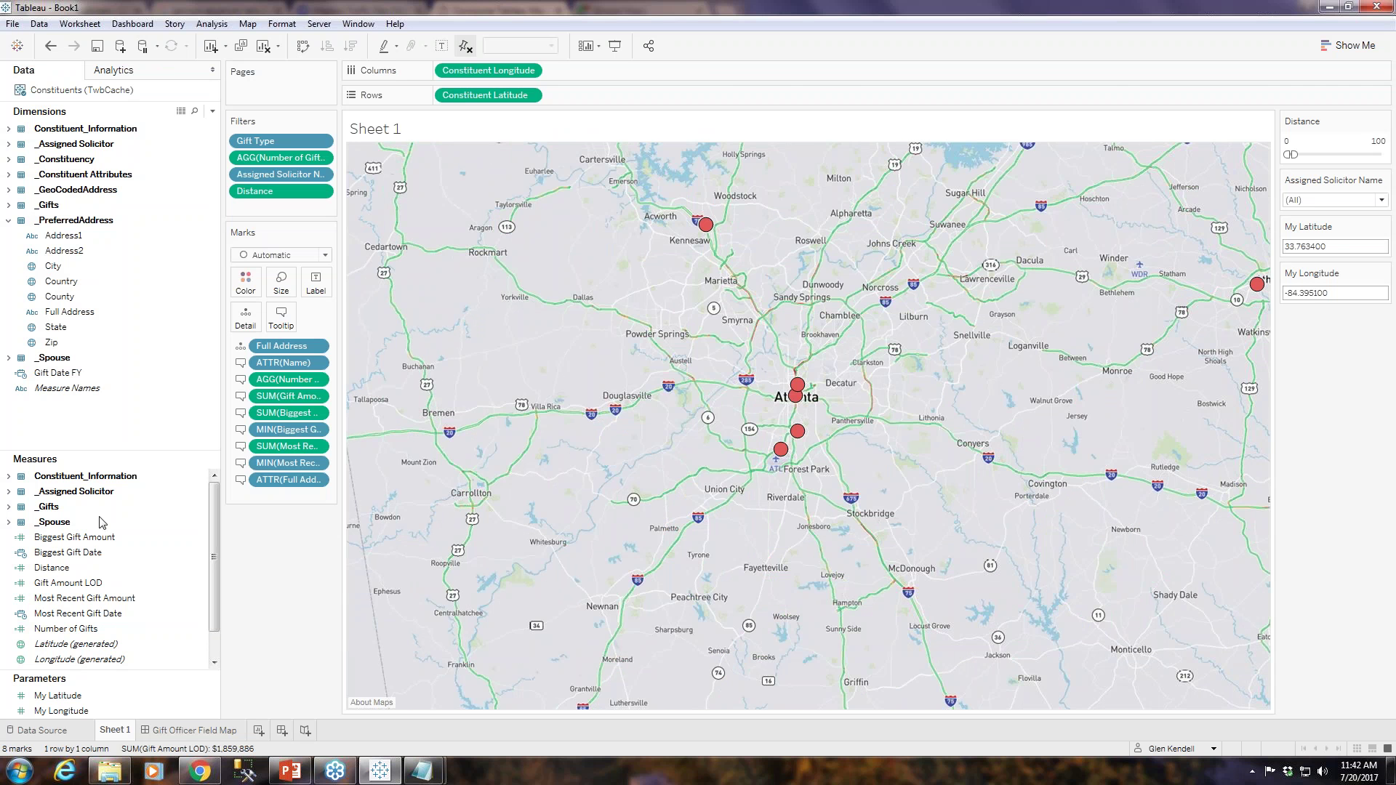
pyautogui.click(91, 538)
pyautogui.moveTo(91, 542); pyautogui.dragTo(291, 213)
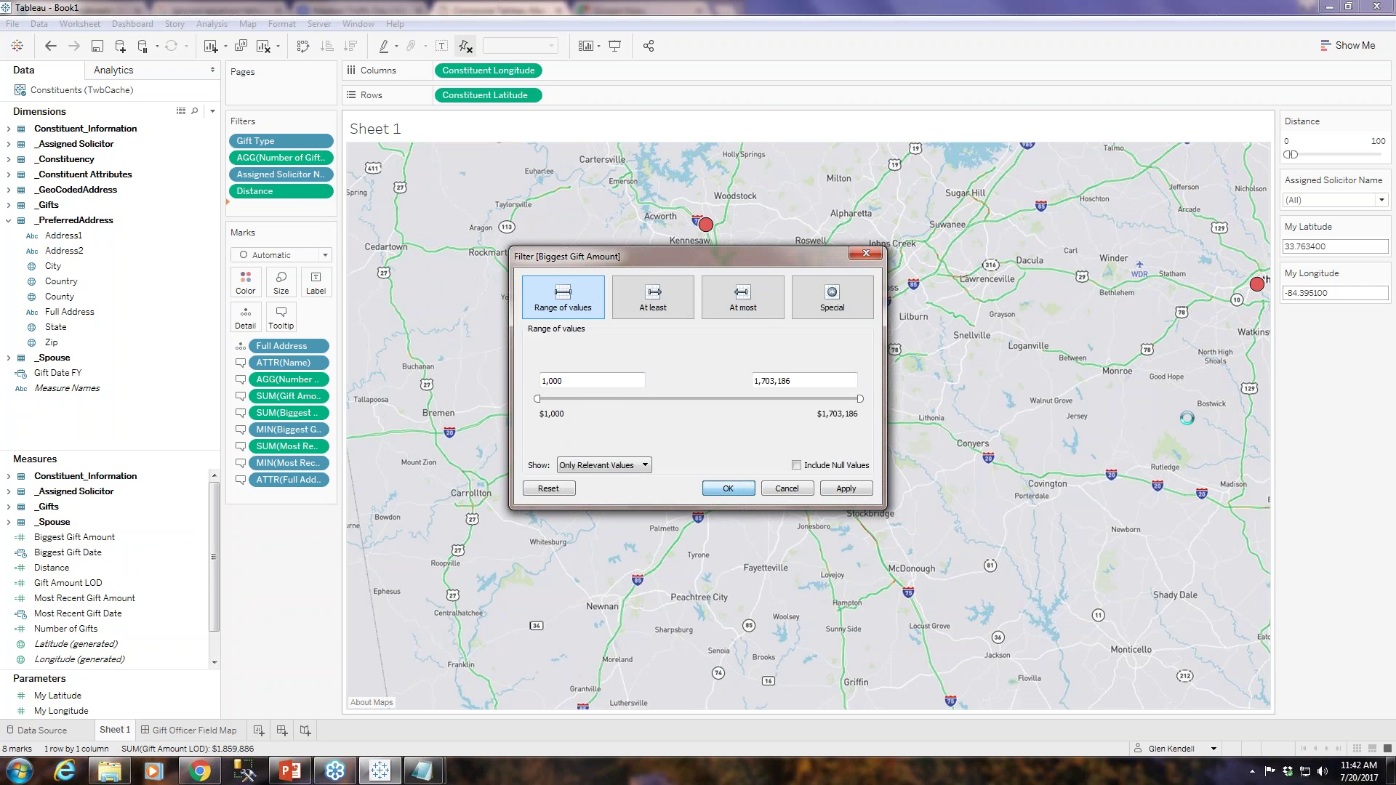
pyautogui.click(321, 208)
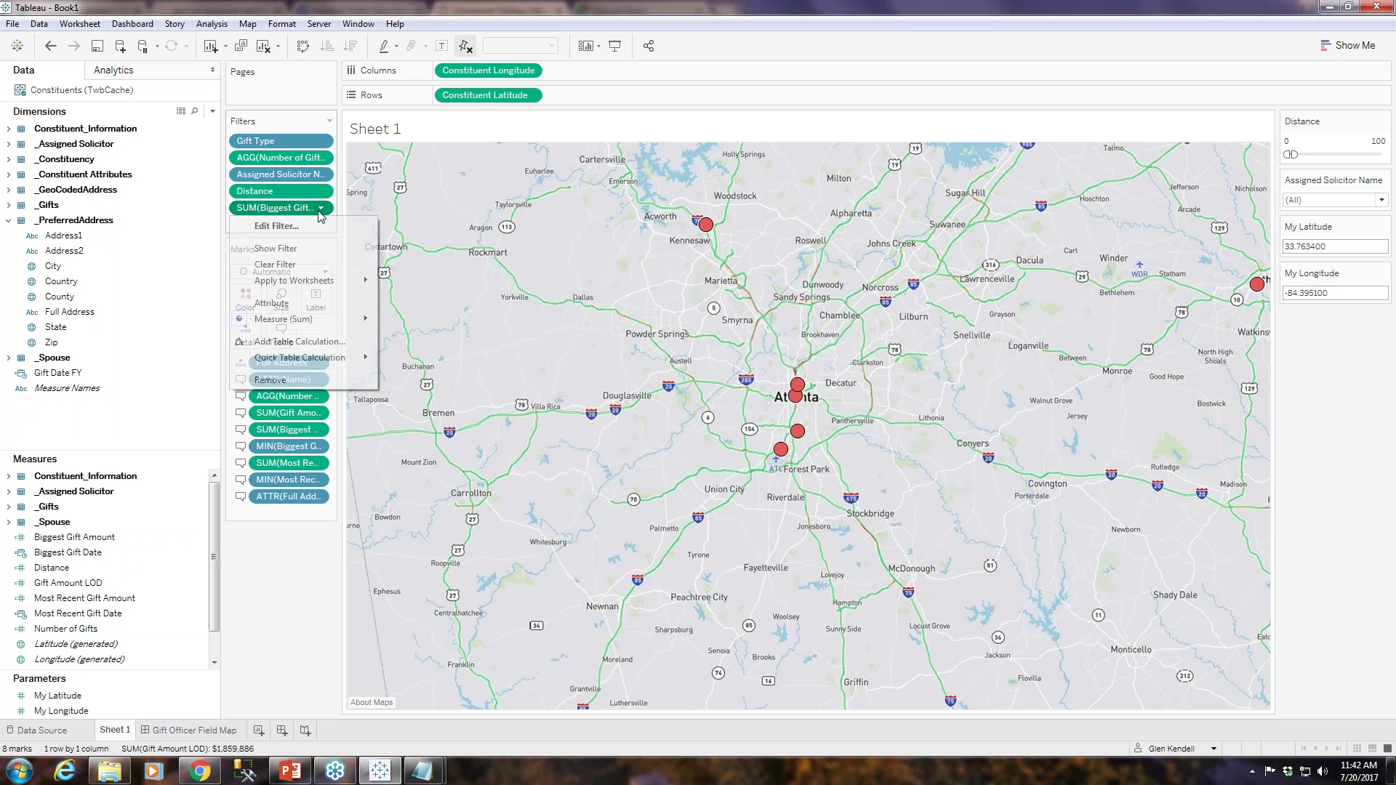
pyautogui.click(292, 248)
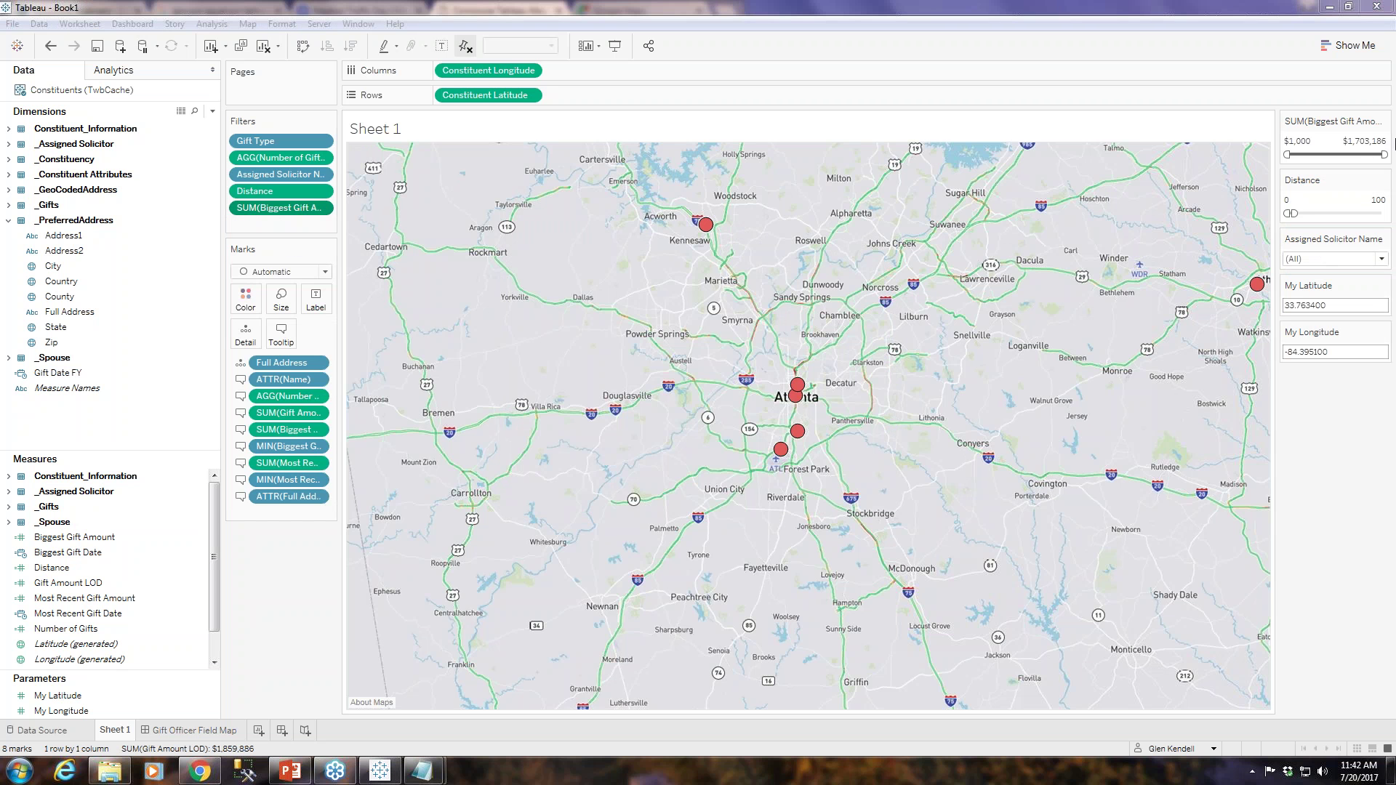
# Set the upper limit of the Biggest Gift Amount filter to 5,000.
pyautogui.click(1297, 142)
pyautogui.press('Tab')
pyautogui.doubleClick(1345, 144)
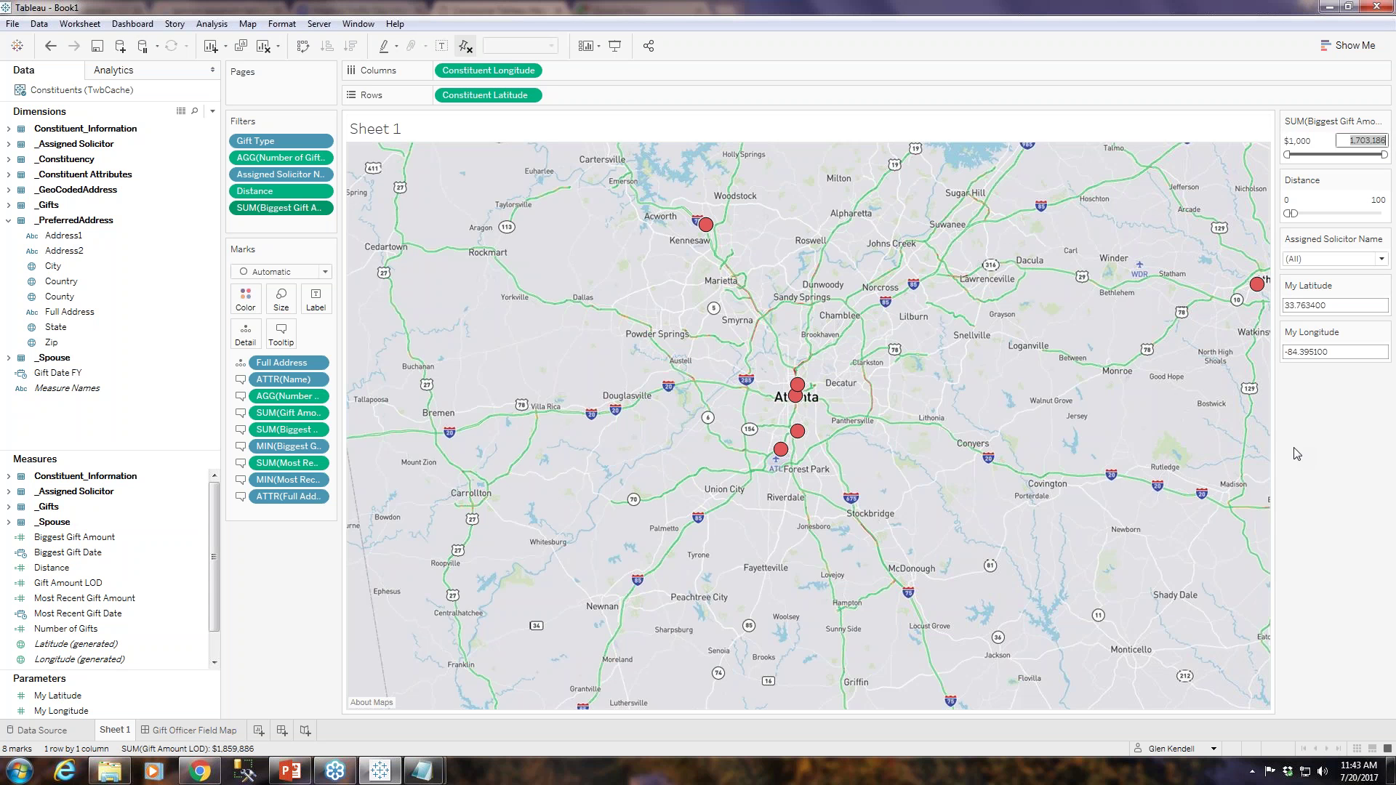
pyautogui.write('5000')
pyautogui.press('Return')
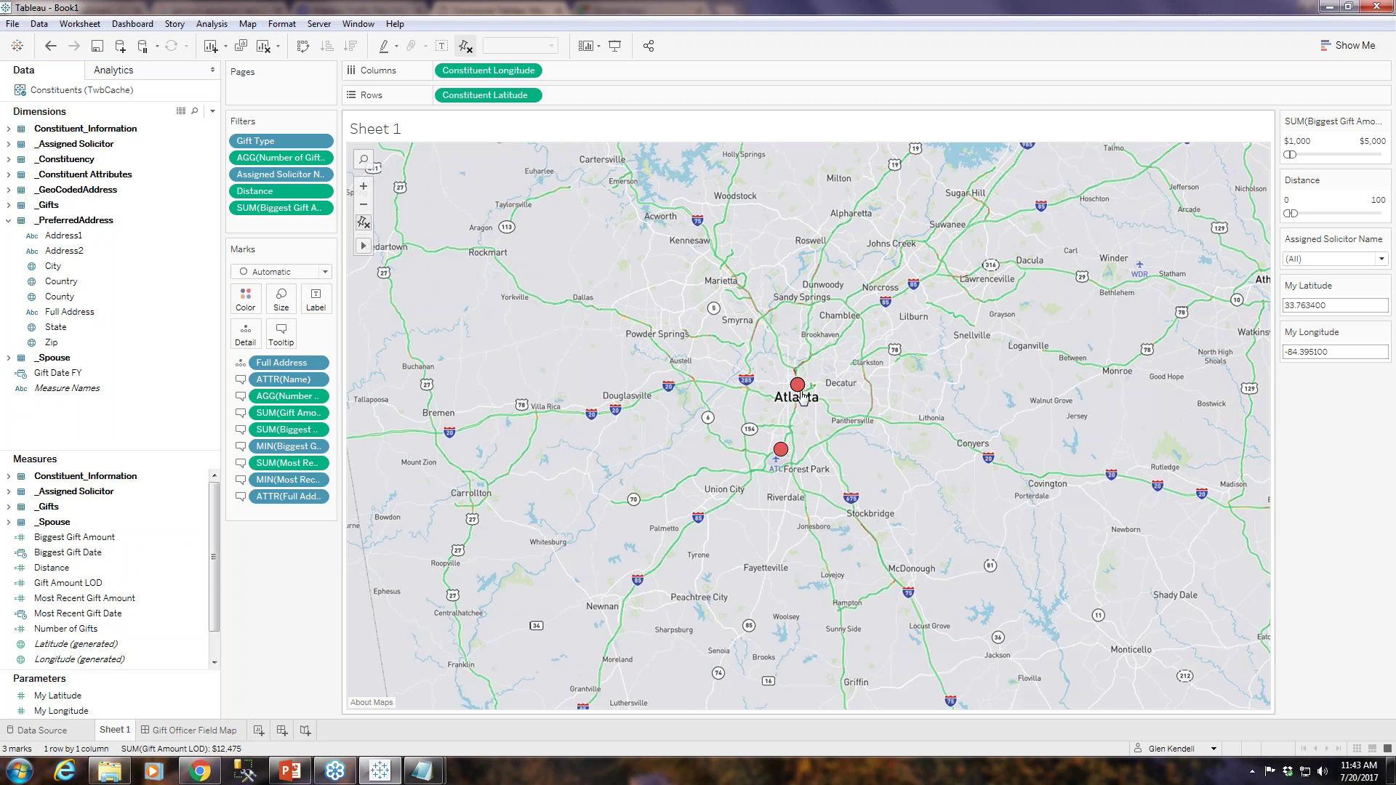
# Check the filtered marks on Sheet 1 and the Gift Officer Field Map dashboard, and select the dashboard's Distance filter.
pyautogui.moveTo(801, 389)
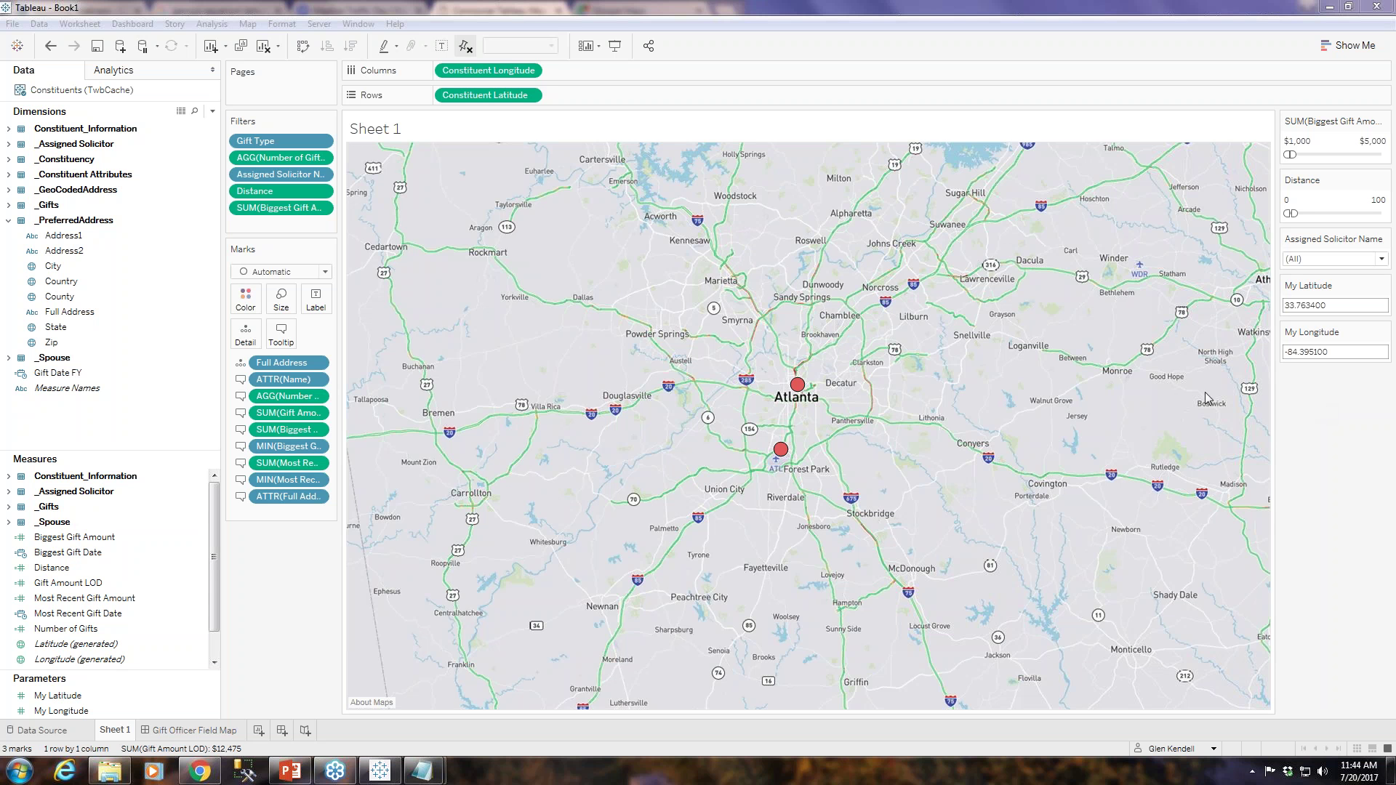
pyautogui.click(211, 731)
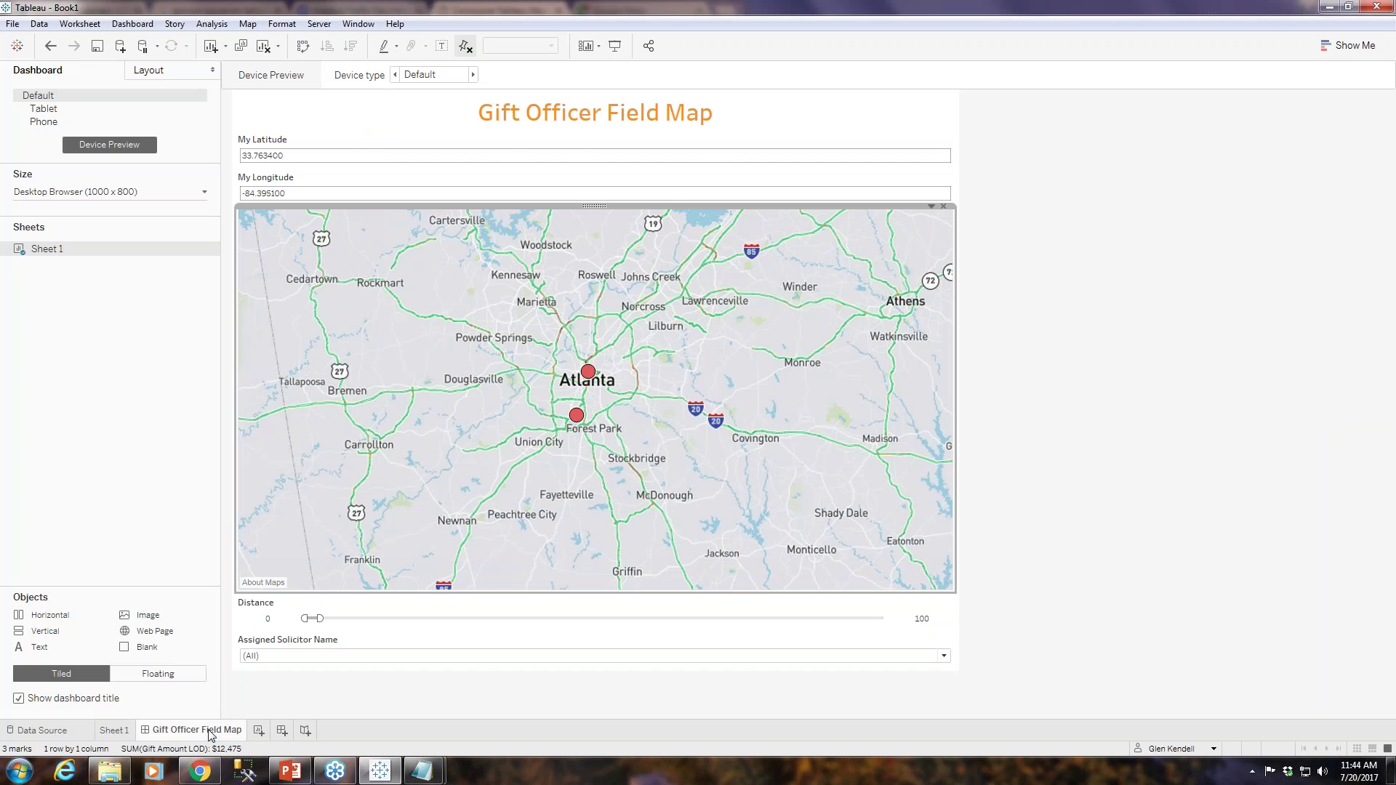
pyautogui.click(323, 608)
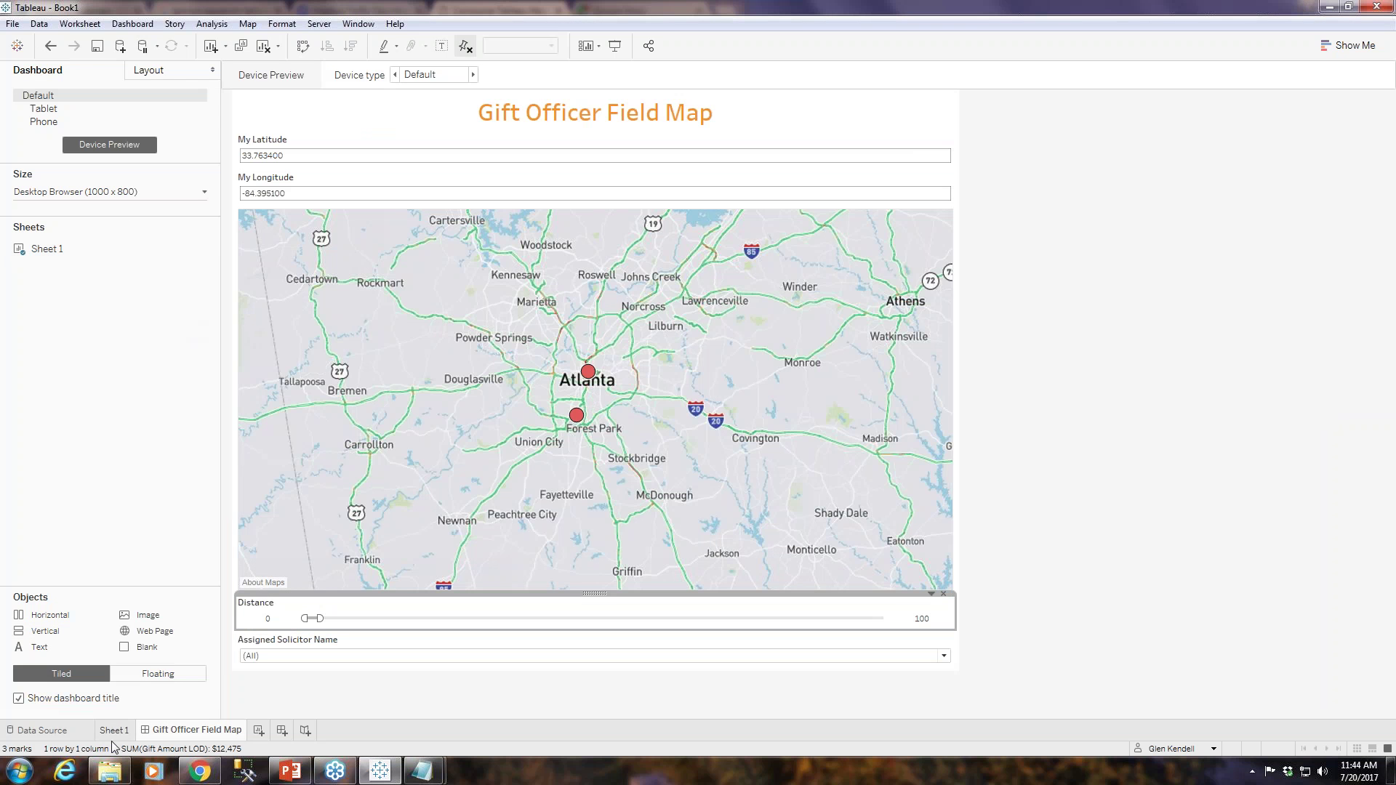